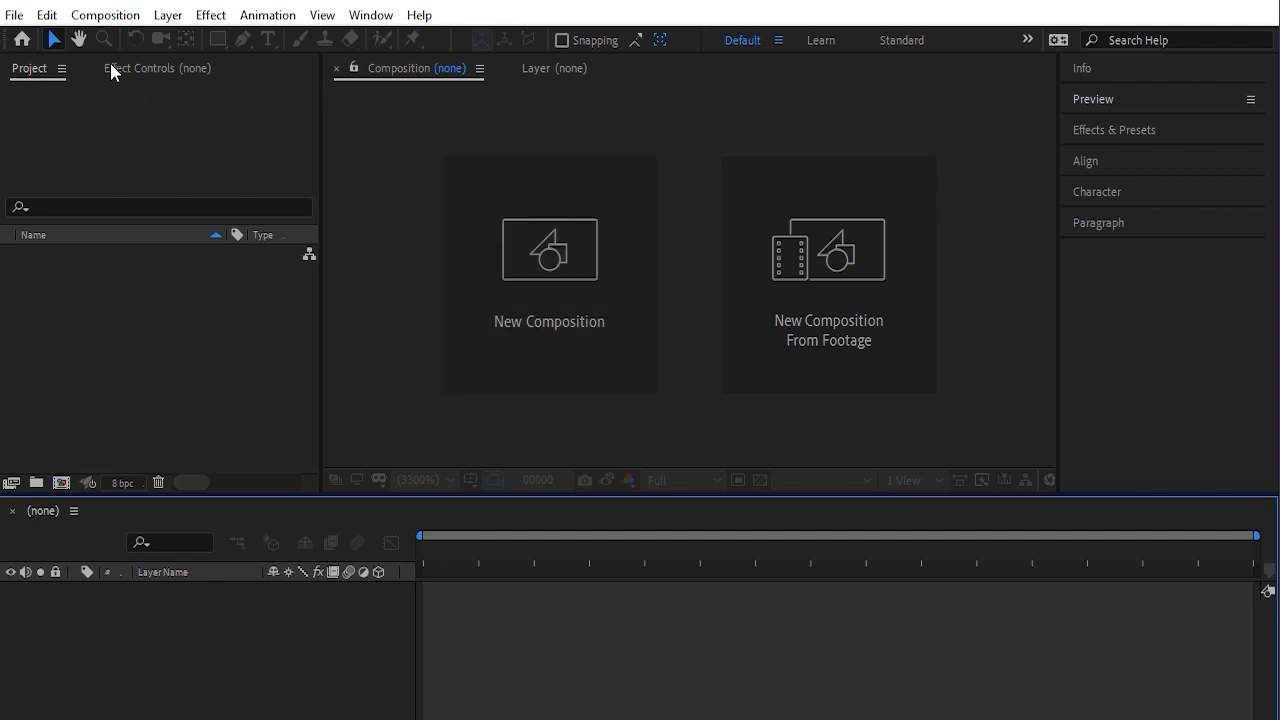
Create a new composition named 01-Globe at 1920x1080, 30 fps and 300 frames long
left_click(91, 22)
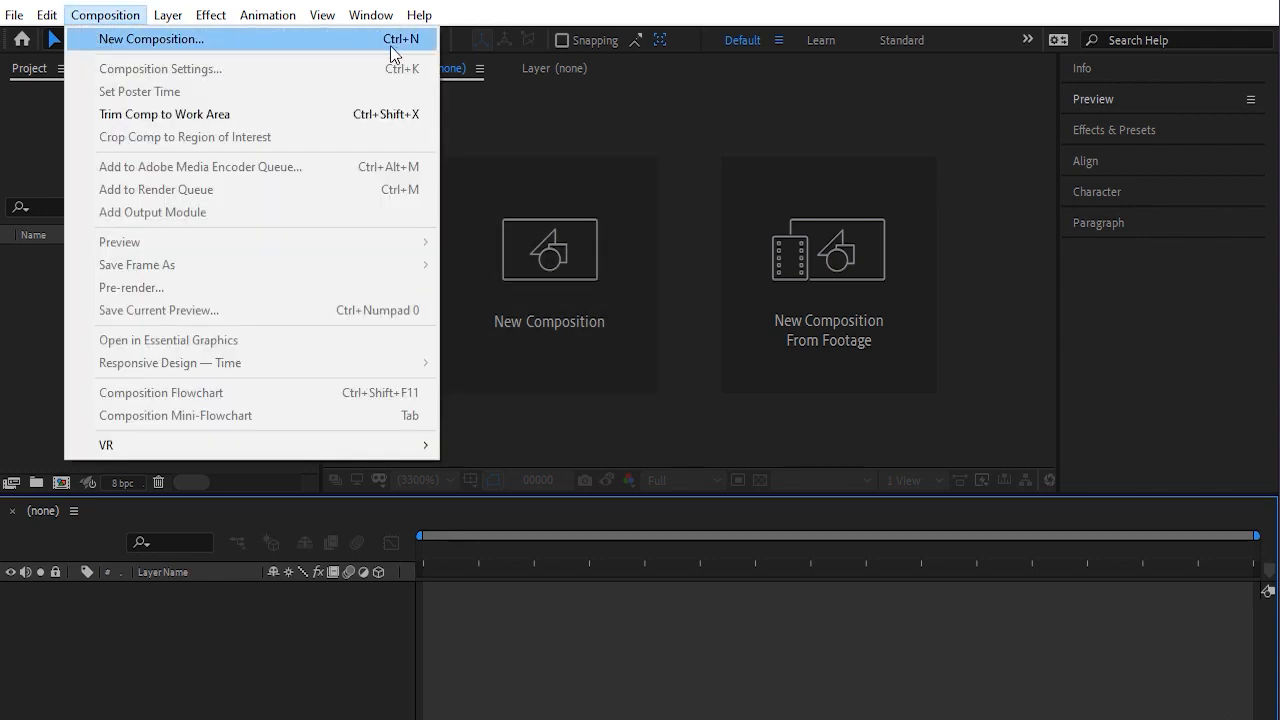
left_click(130, 40)
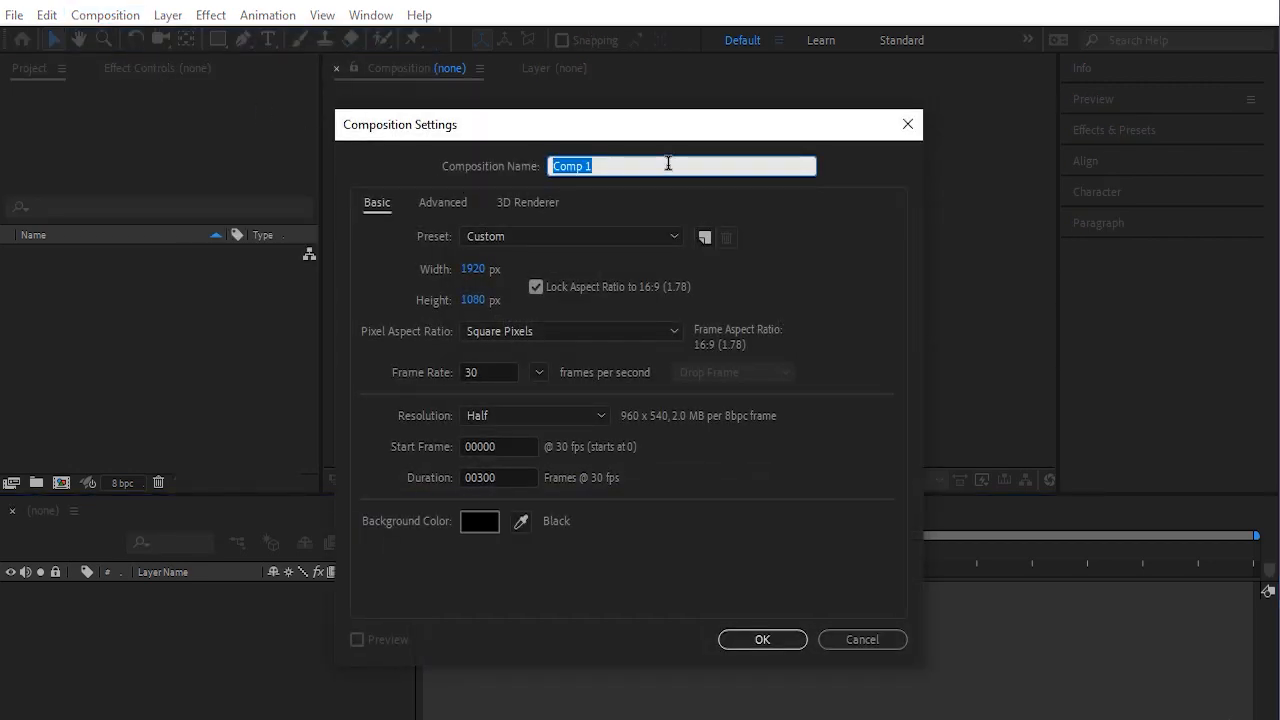
key("BackSpace")
type("01-Globe")
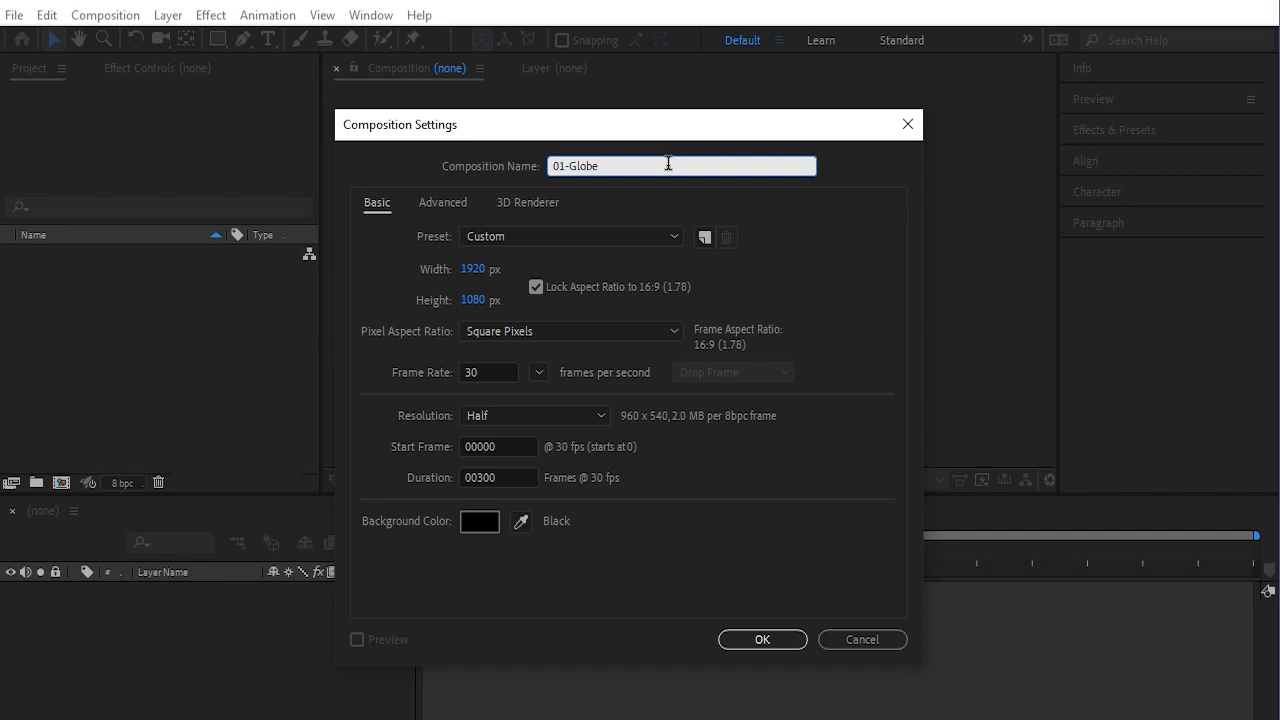
key("Tab")
left_click(490, 446)
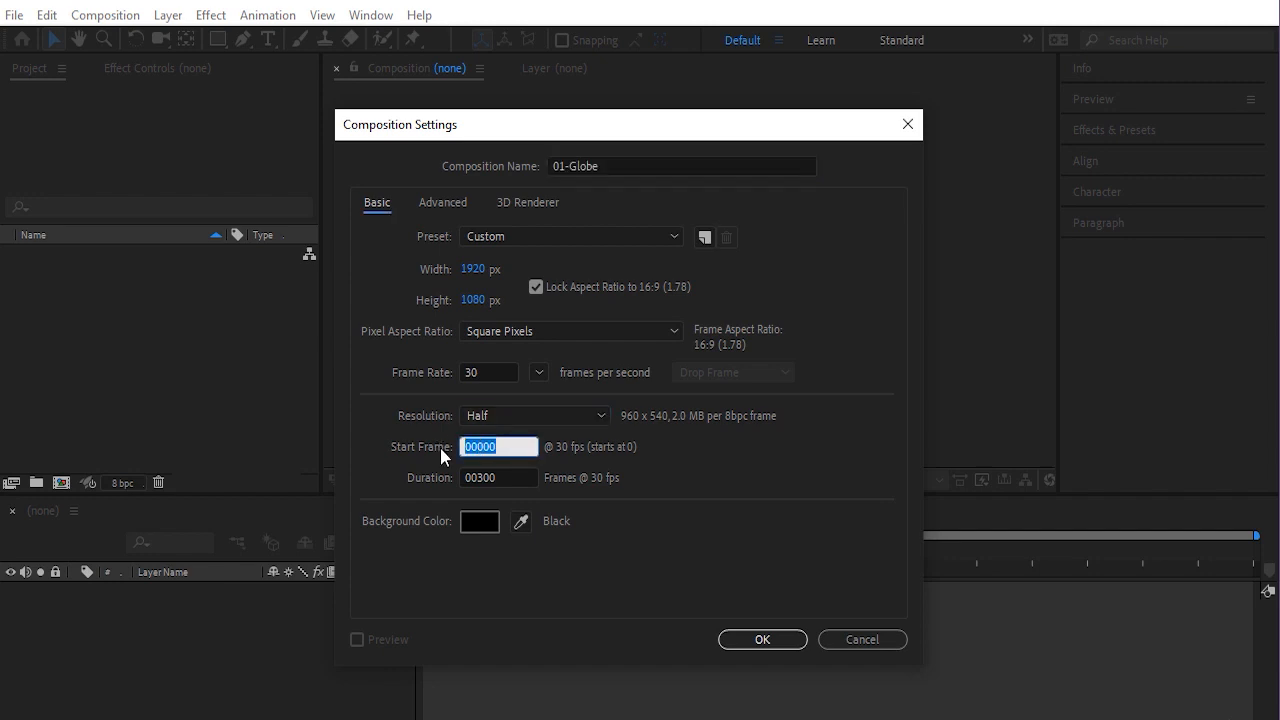
left_click(441, 449)
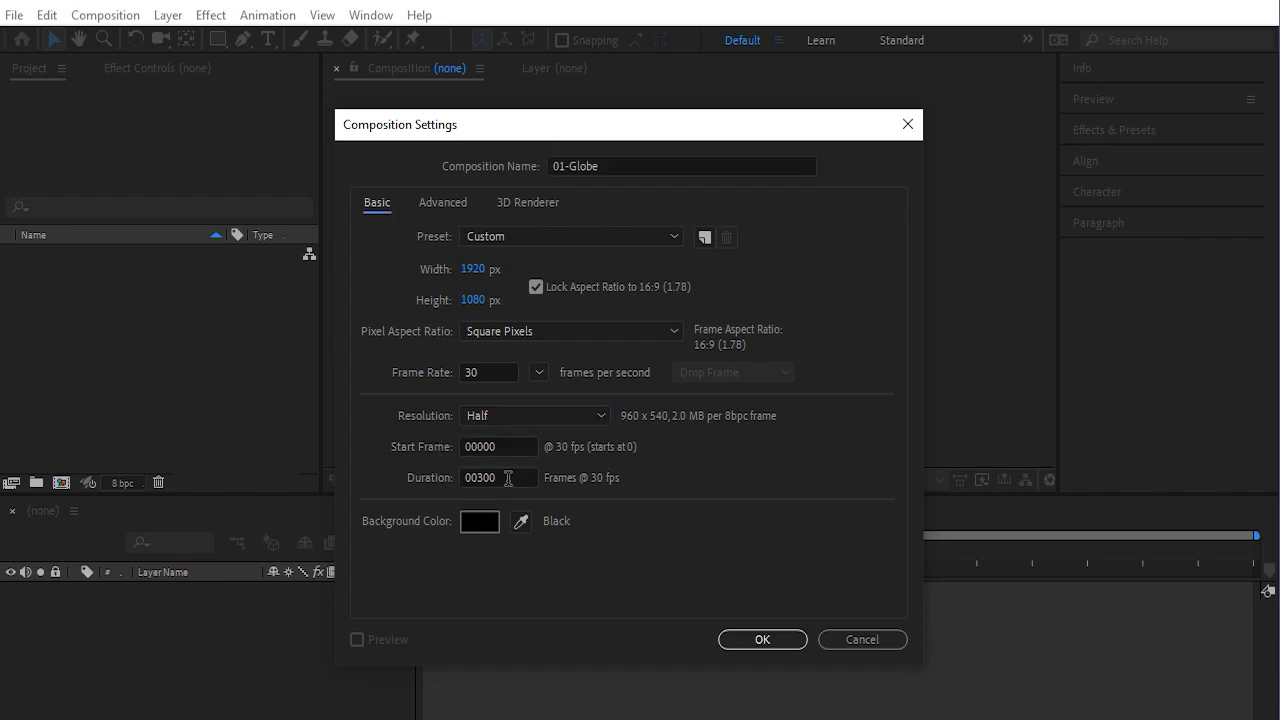
left_click(508, 479)
left_click(442, 479)
key("Tab")
left_click(766, 640)
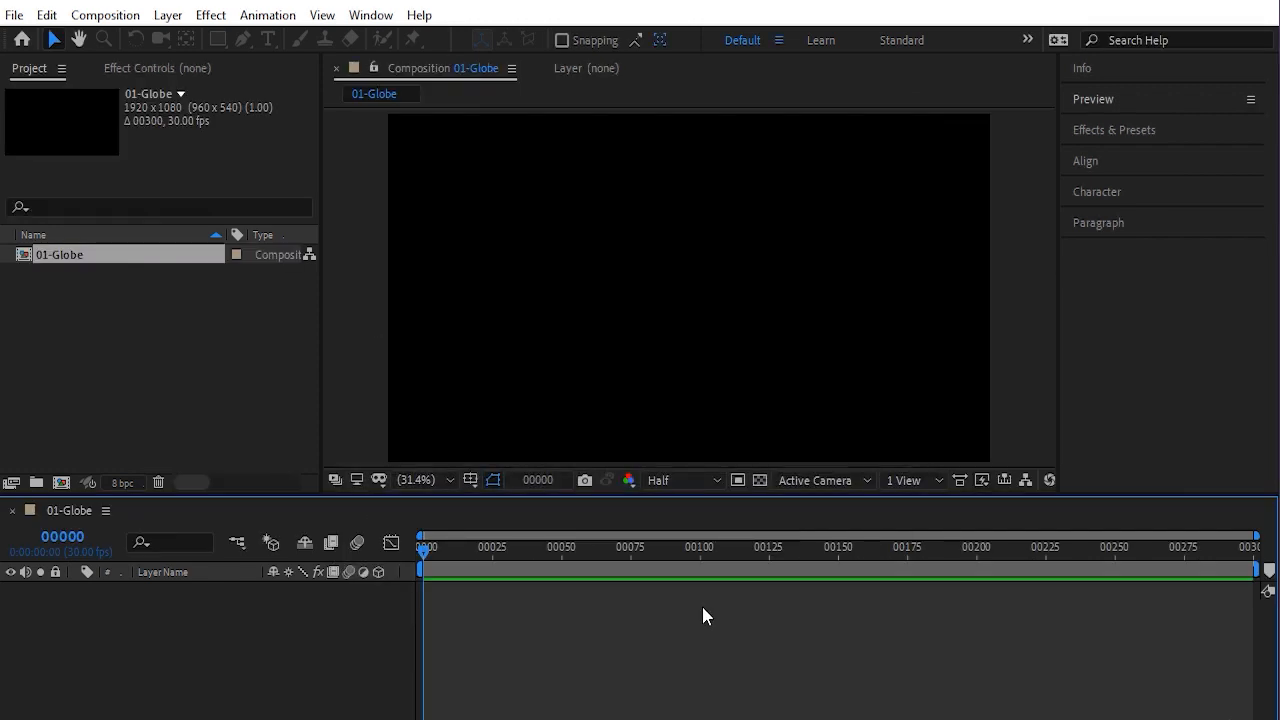
left_click(70, 282)
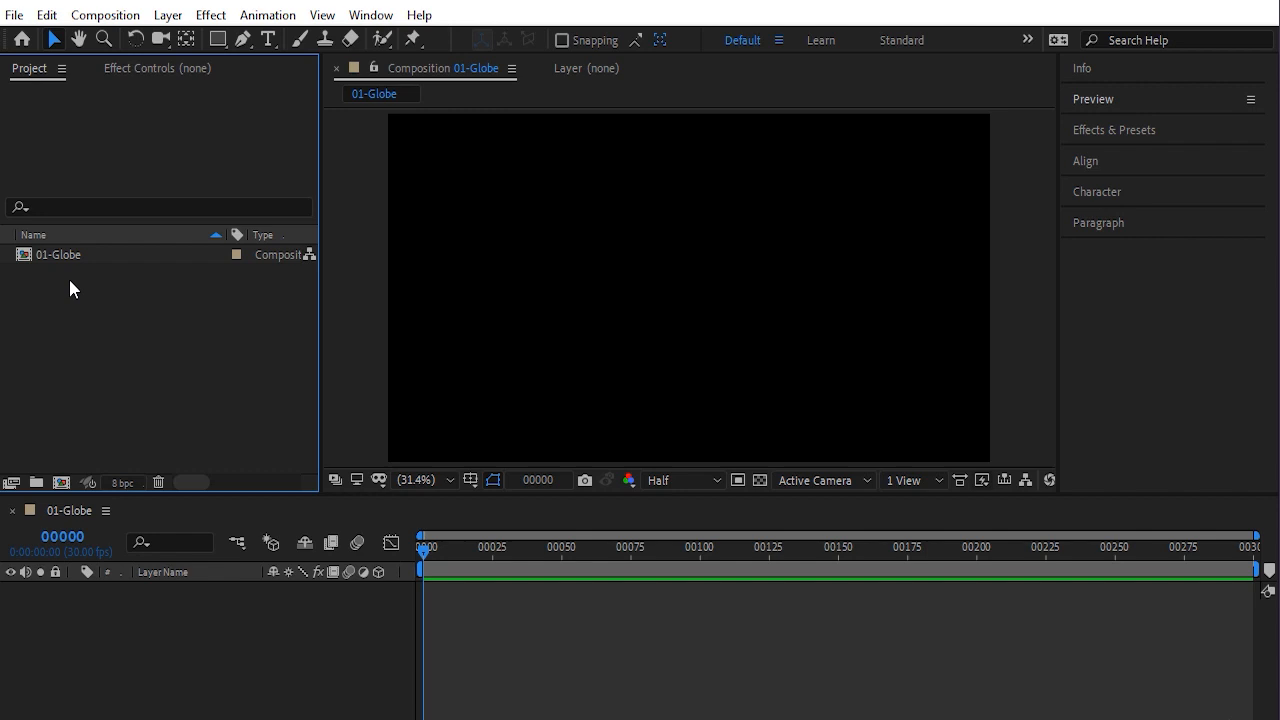
double_click(122, 375)
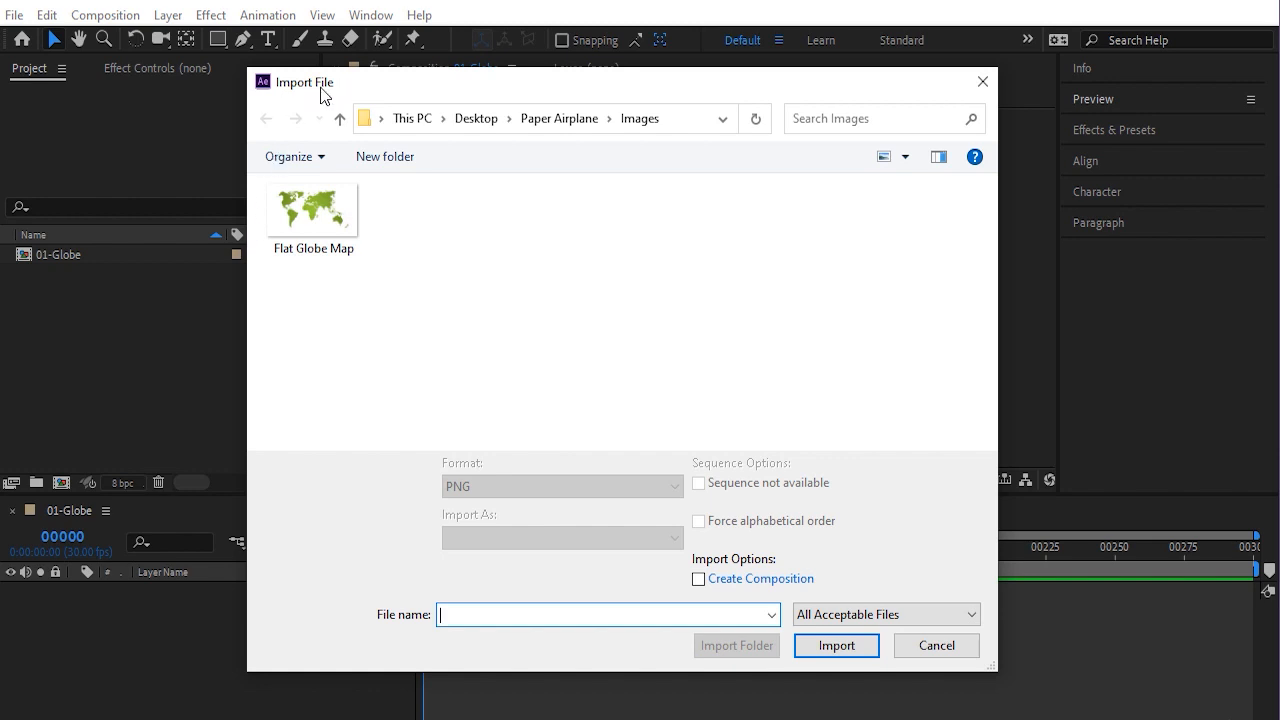
key("Escape")
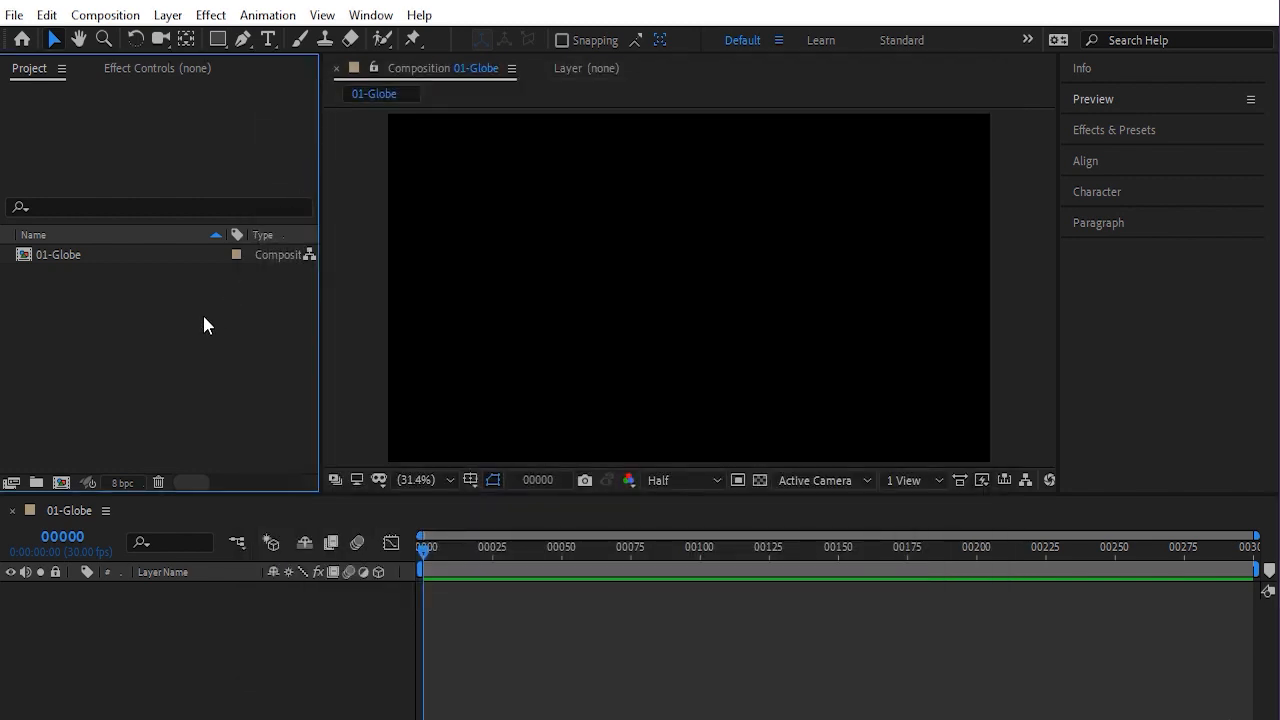
Import the Flat Globe Map image file into the project
right_click(121, 347)
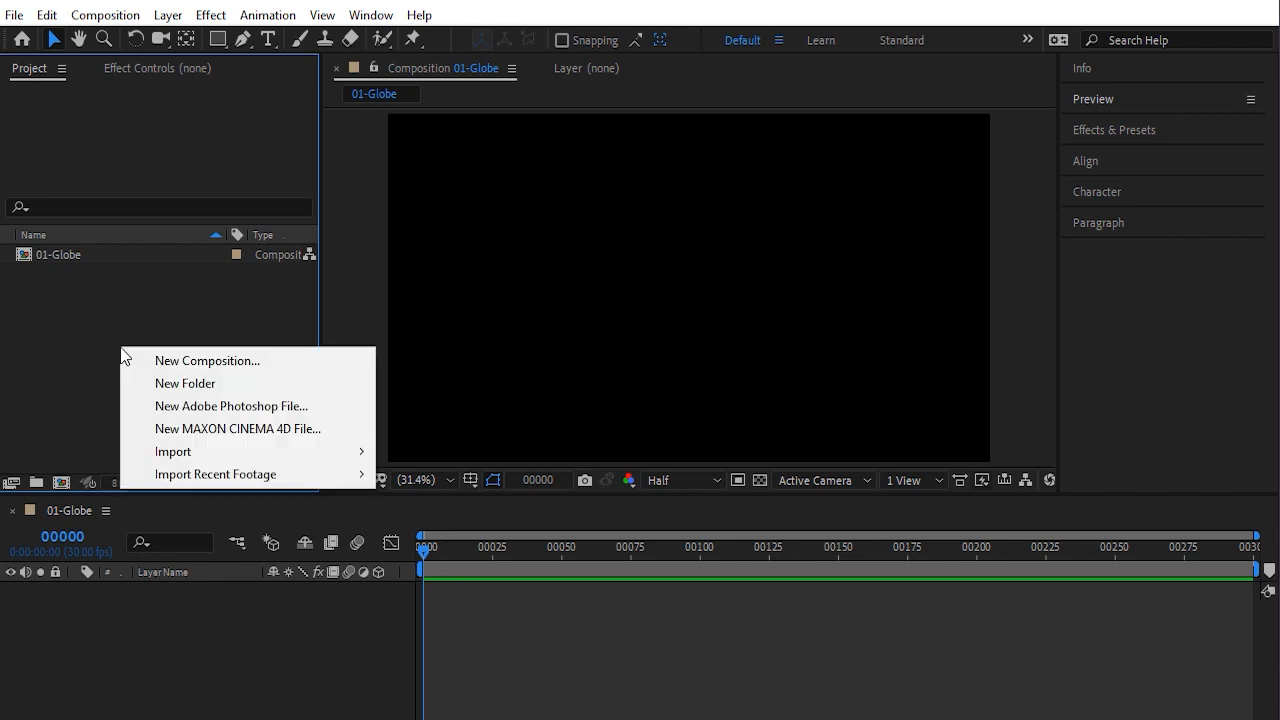
mouse_move(182, 458)
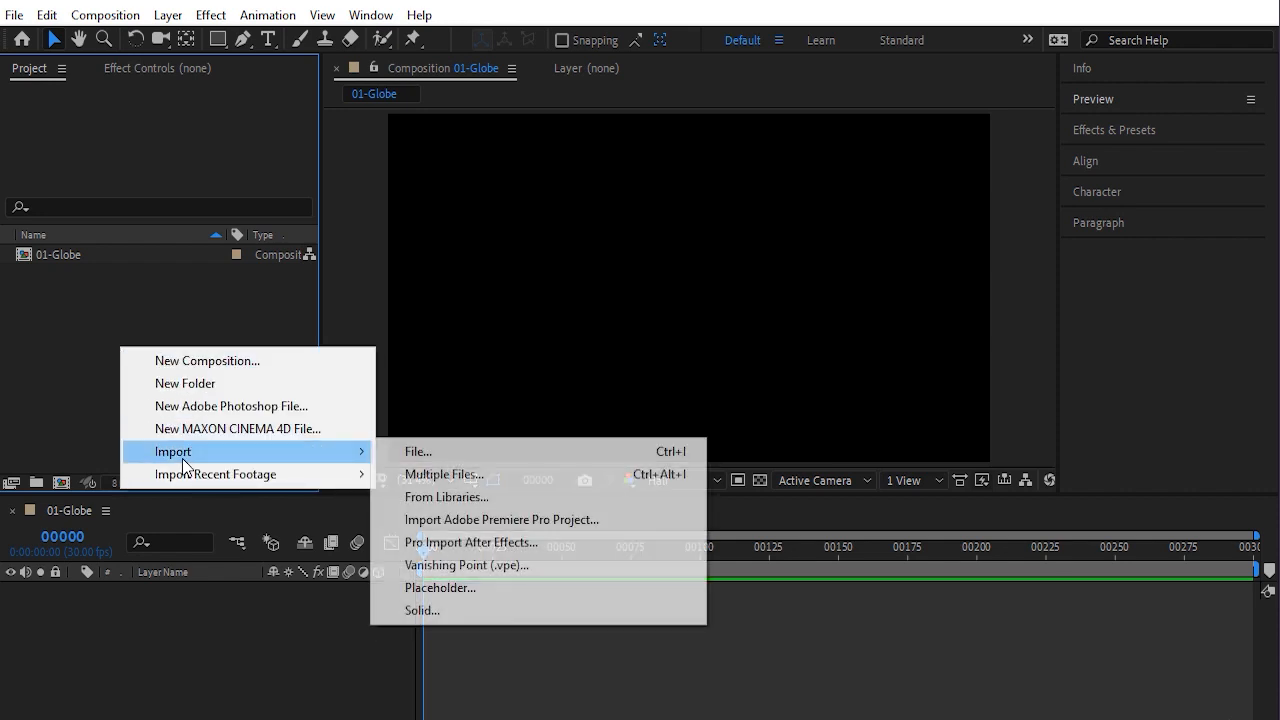
left_click(414, 457)
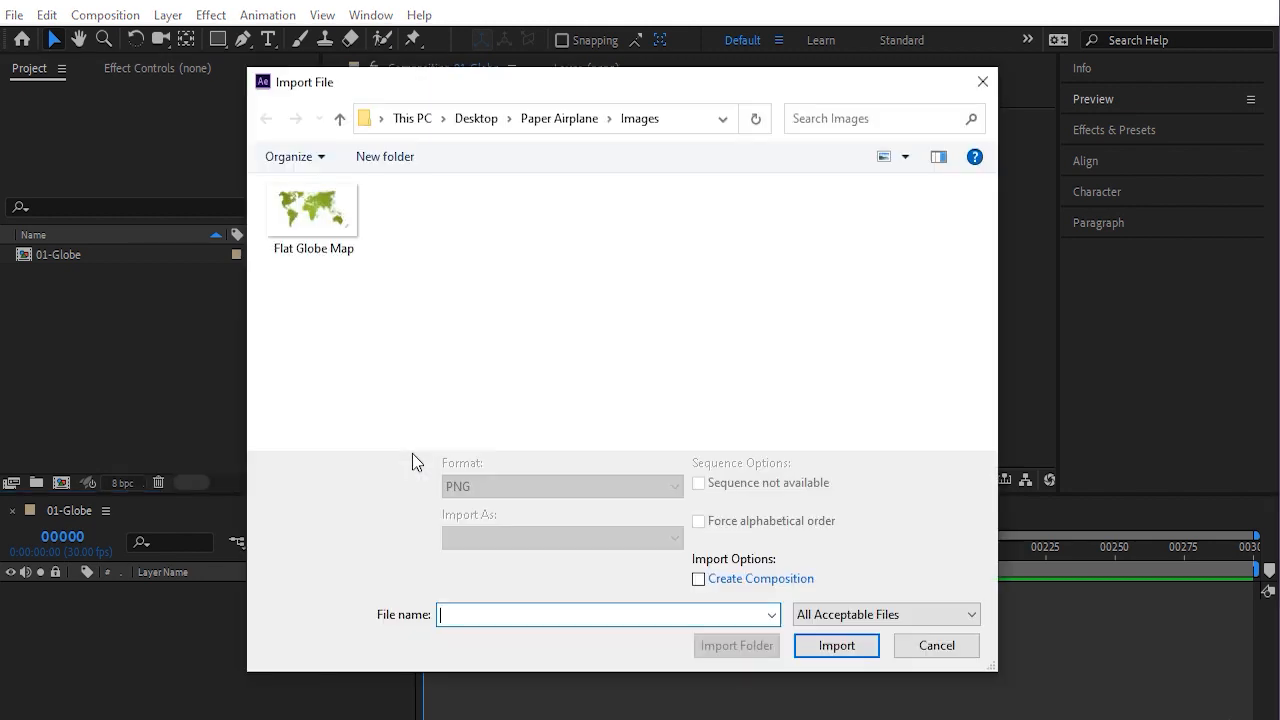
left_click(275, 240)
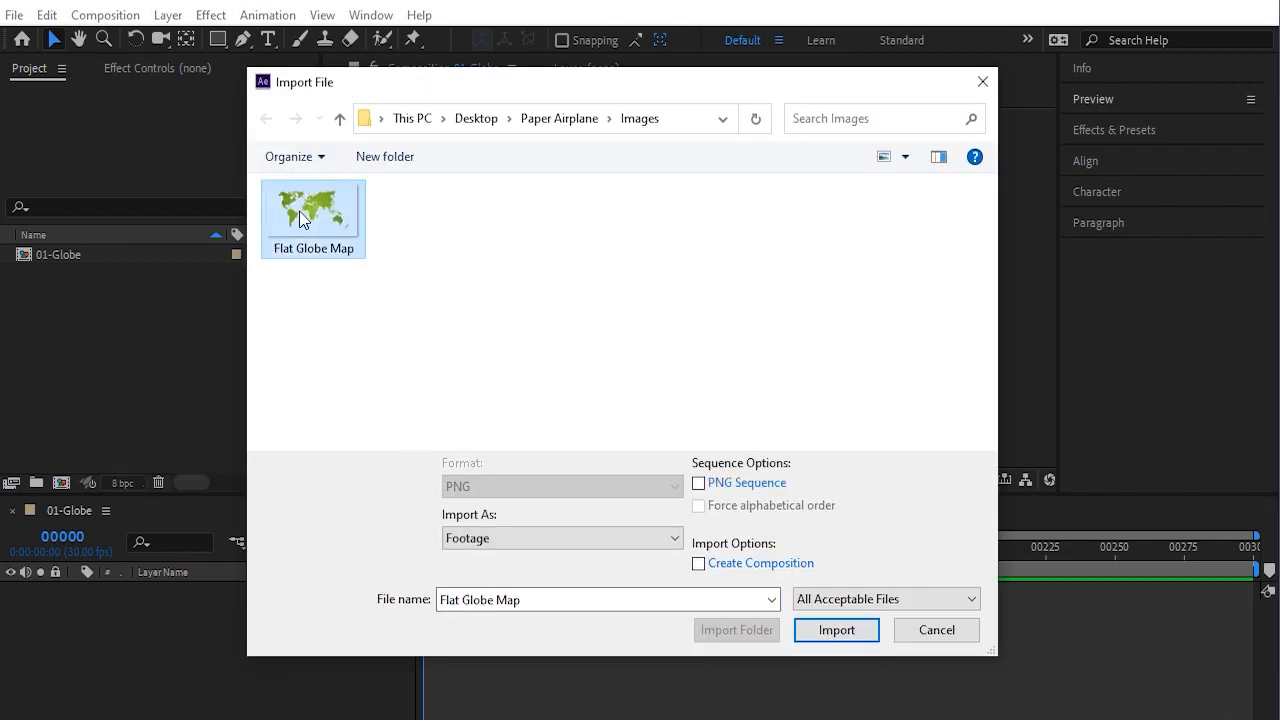
left_click(843, 632)
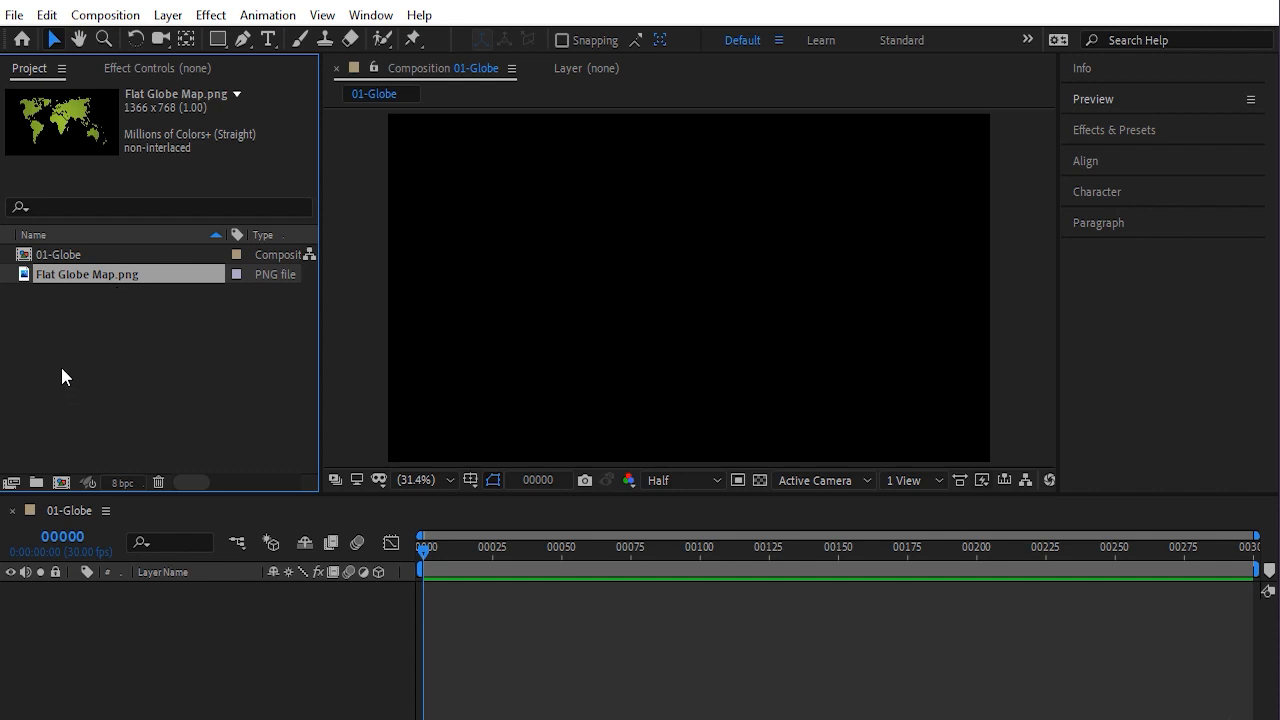
Create a new project folder named Images
left_click(96, 300)
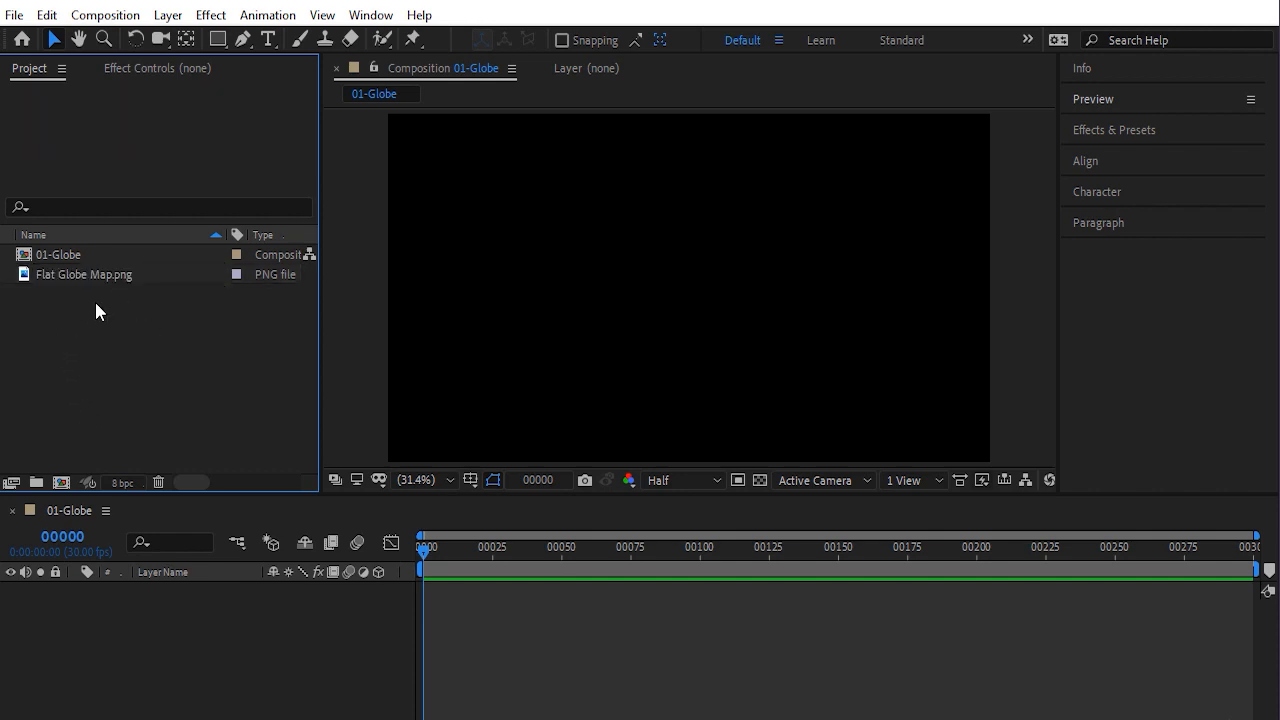
left_click(33, 484)
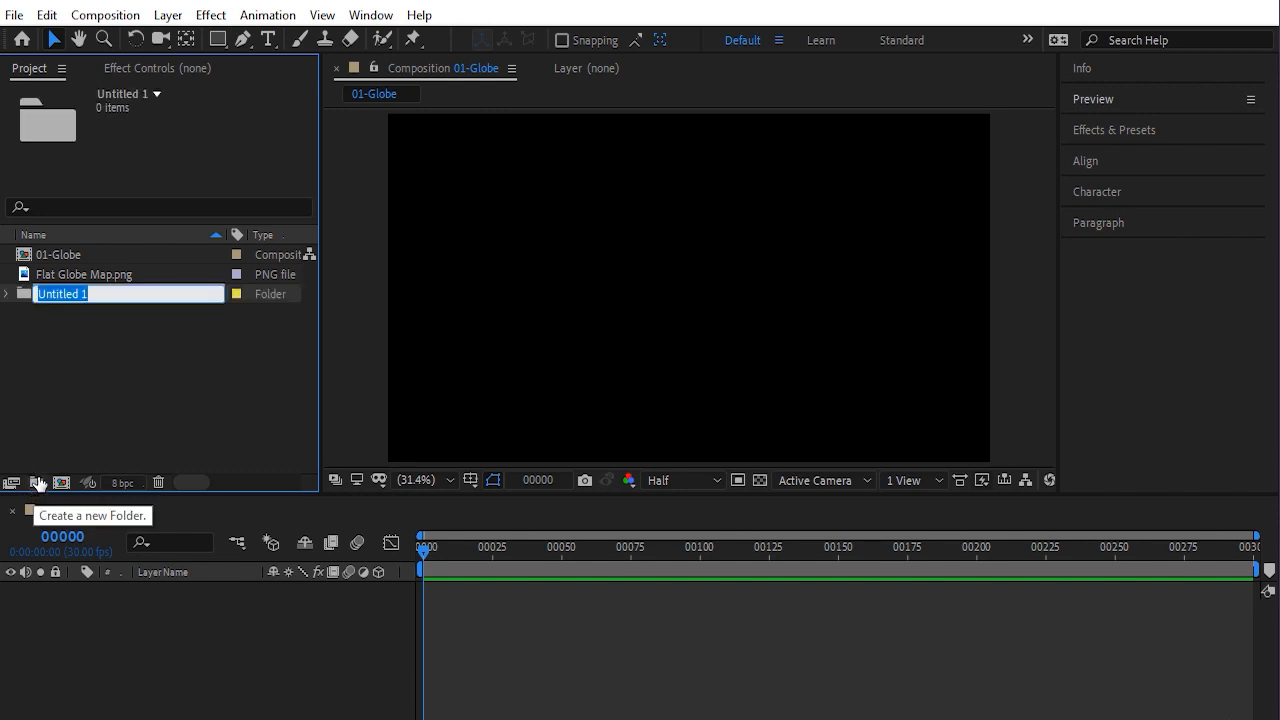
type("Images")
key("Return")
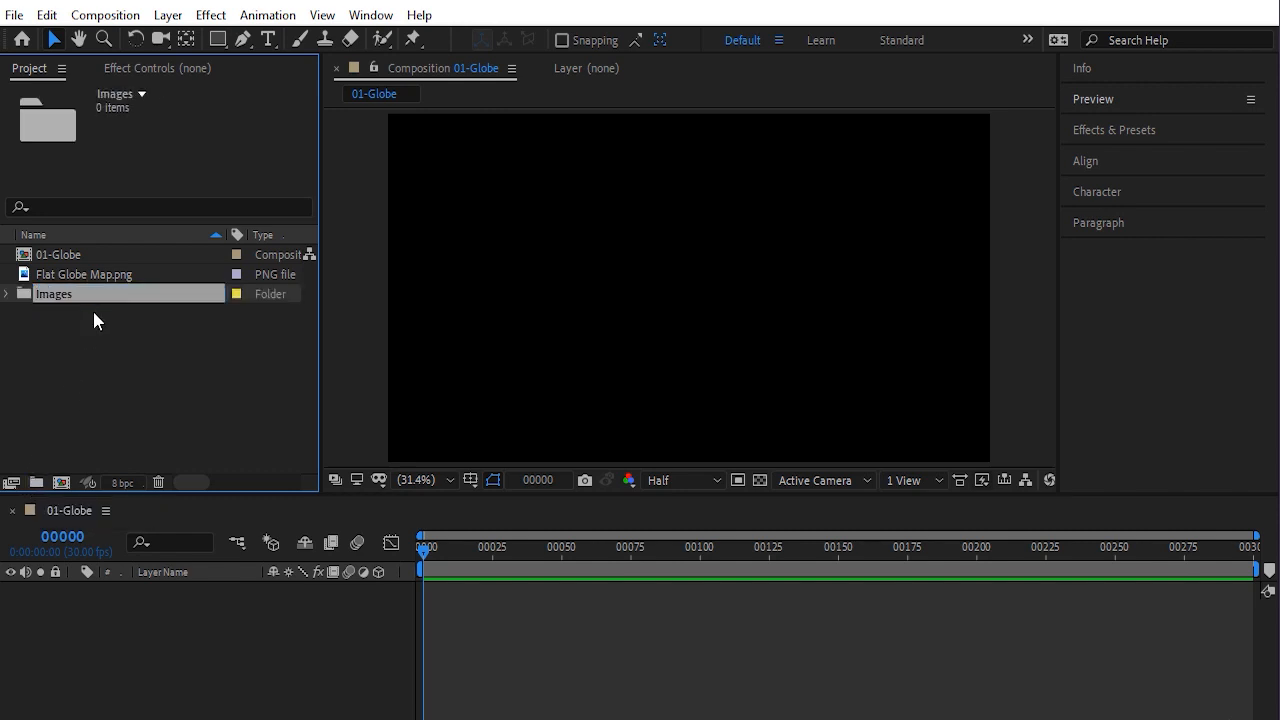
Add the Flat Globe Map image to the 01-Globe composition as a layer and file it in the Images folder
left_click_drag(82, 278, 104, 625)
left_click(93, 387)
left_click(8, 275)
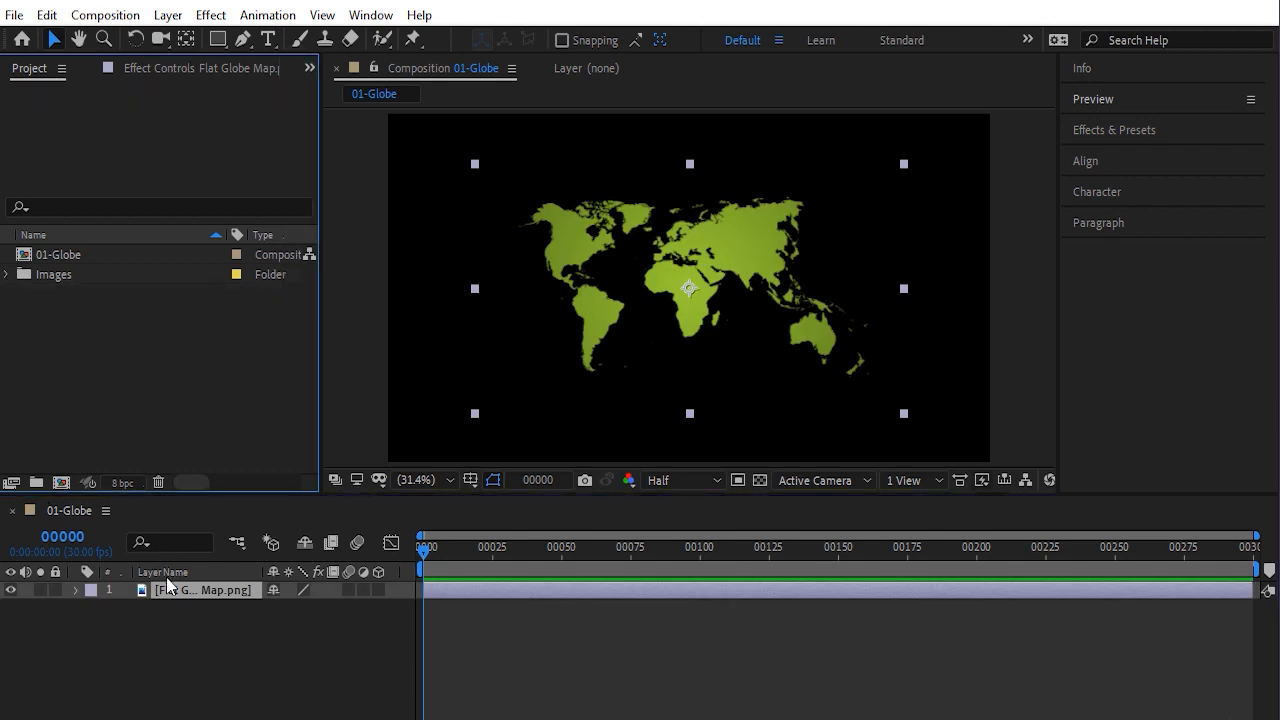
Fit the map layer to the composition width
left_click_drag(266, 571, 290, 570)
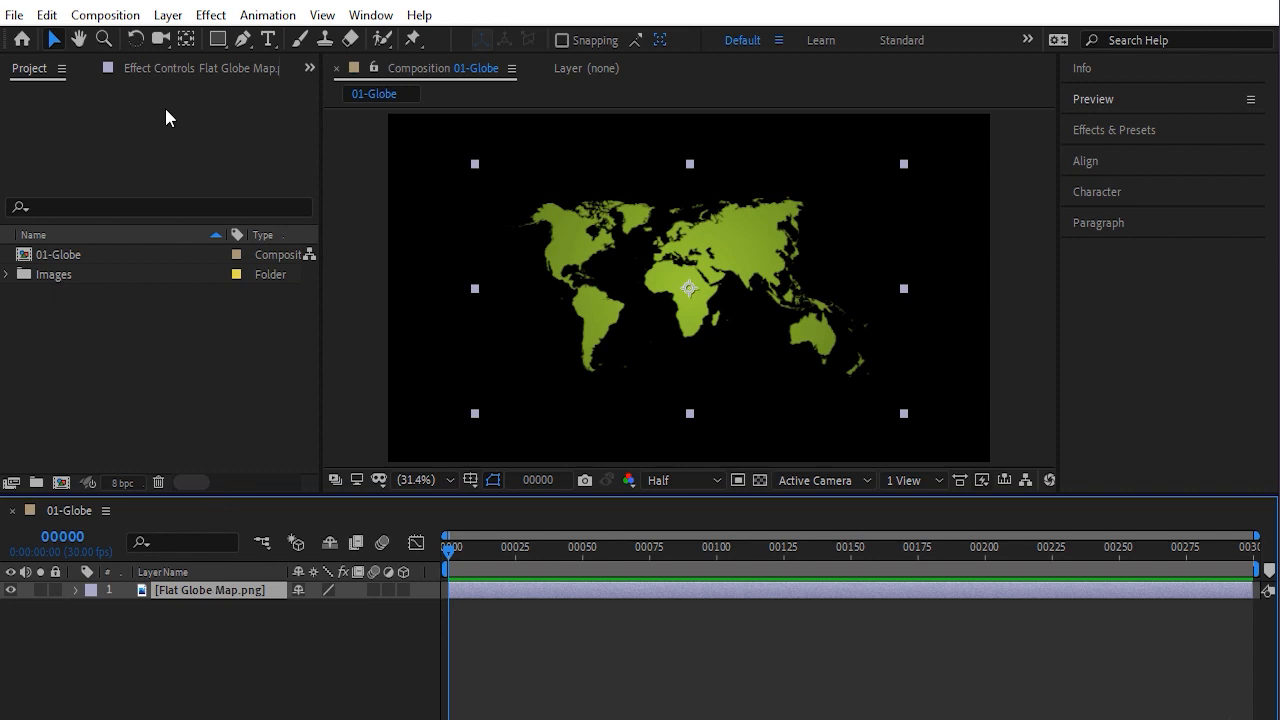
left_click(165, 15)
mouse_move(264, 257)
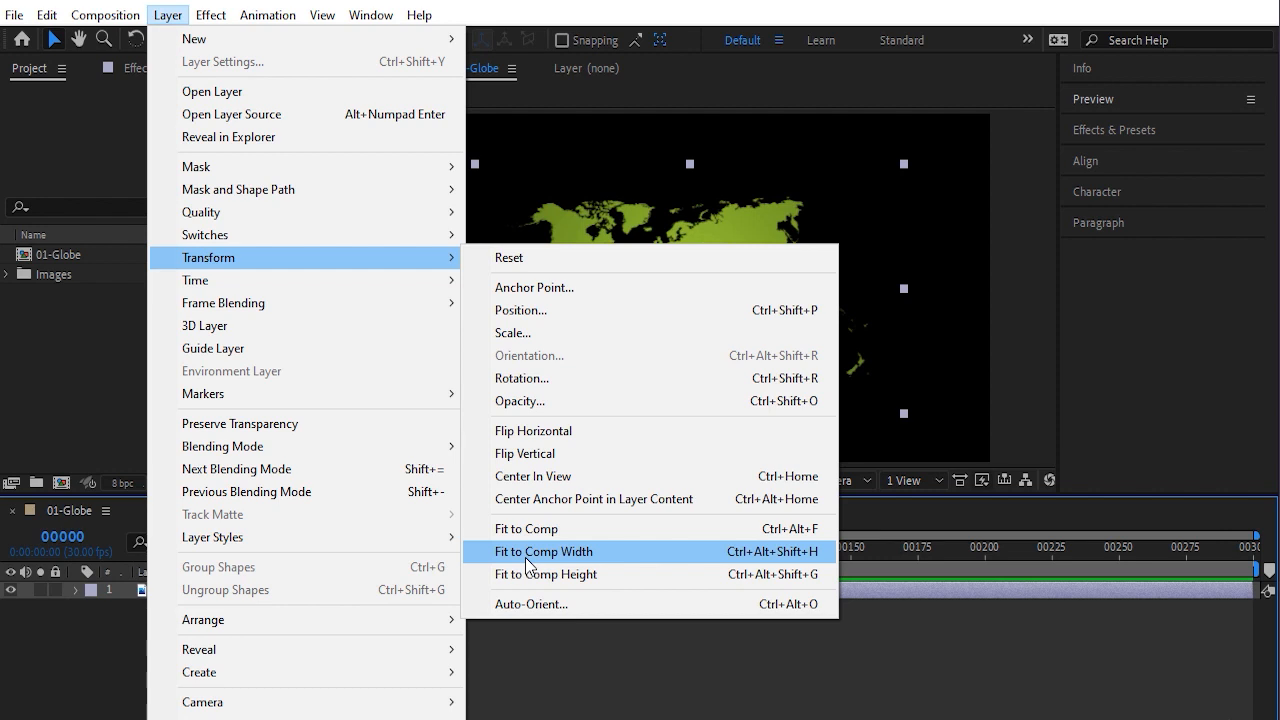
left_click(526, 558)
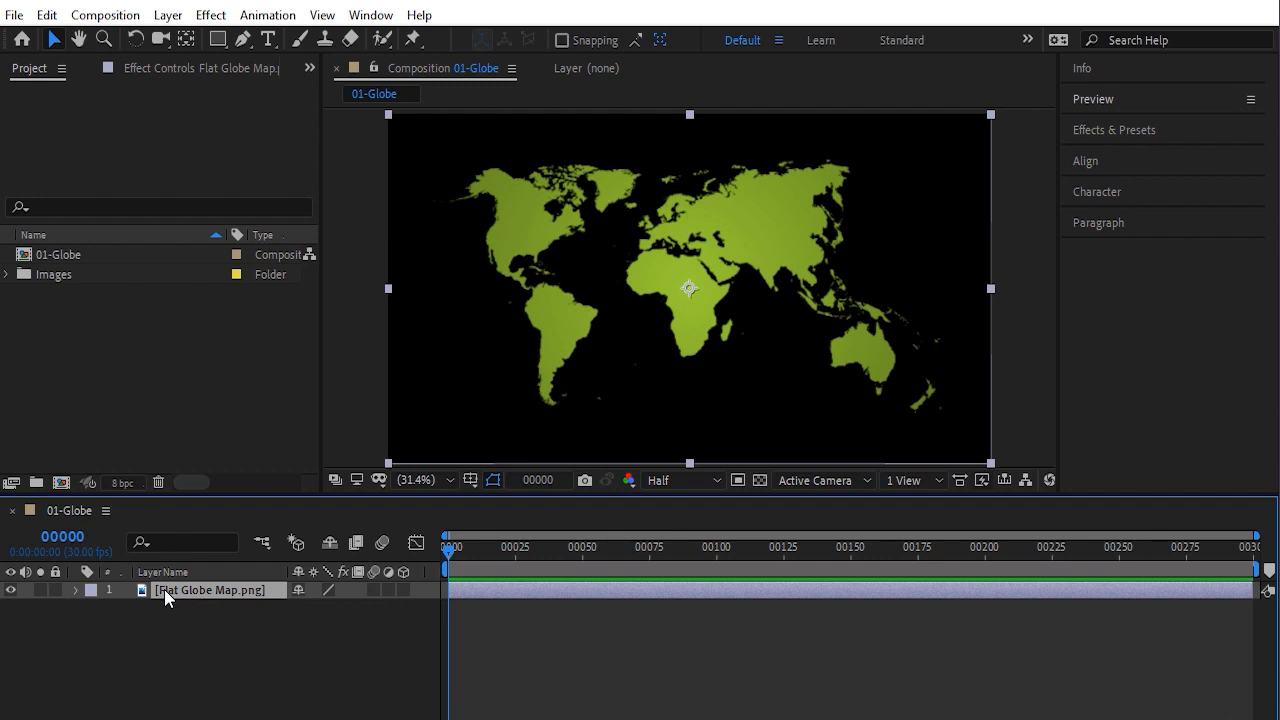
Set the map layer's scale to 170%
key("s")
key("s")
left_click(75, 590)
left_click(92, 608)
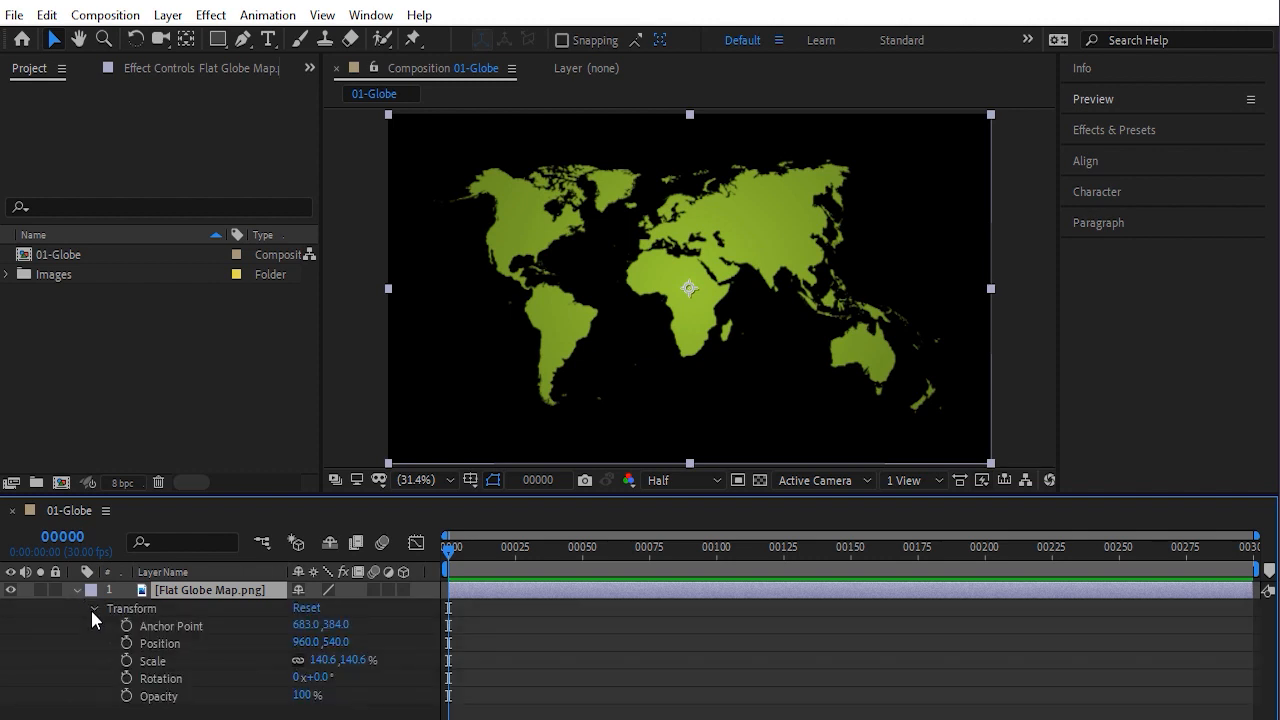
left_click(162, 662)
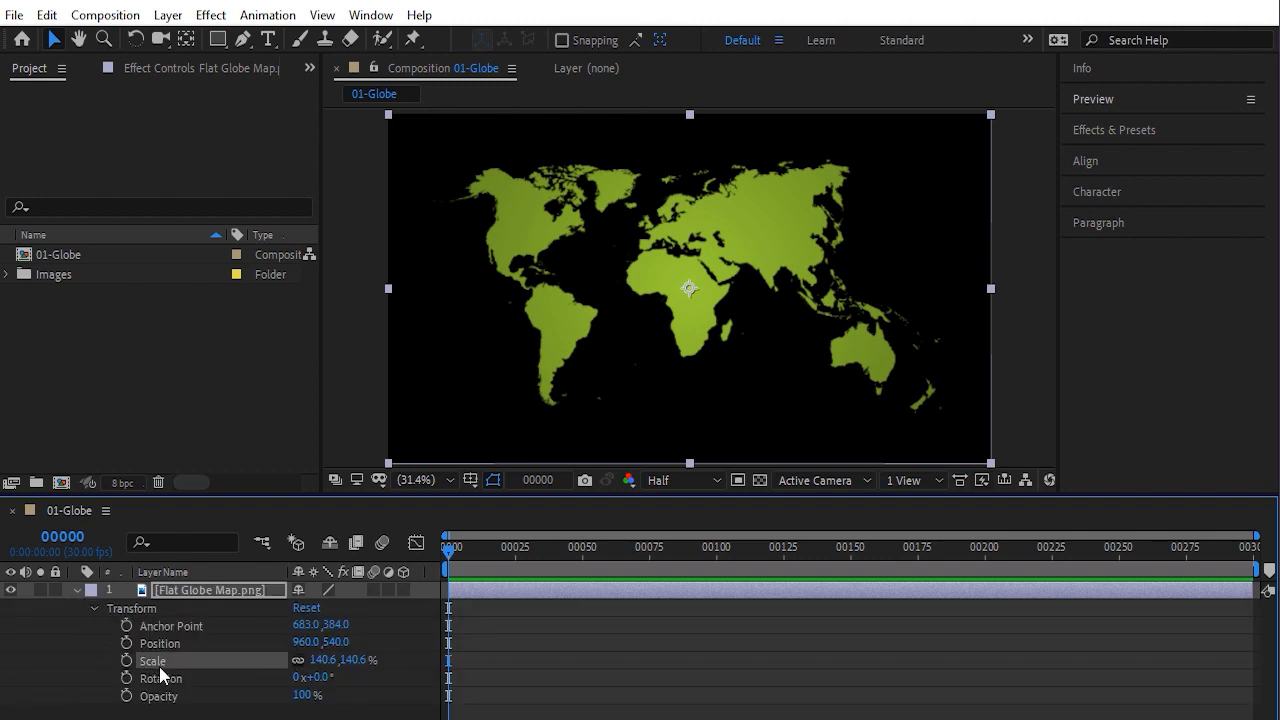
left_click_drag(322, 660, 351, 663)
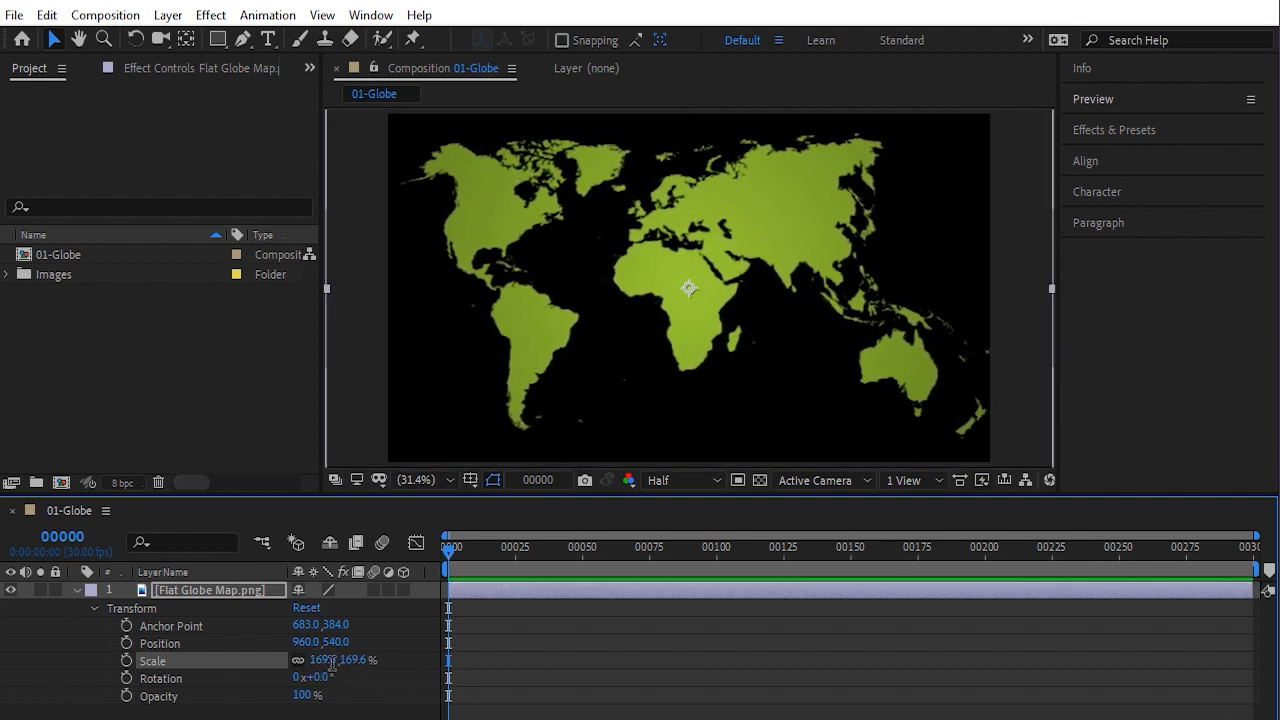
left_click(323, 660)
type("170")
key("Return")
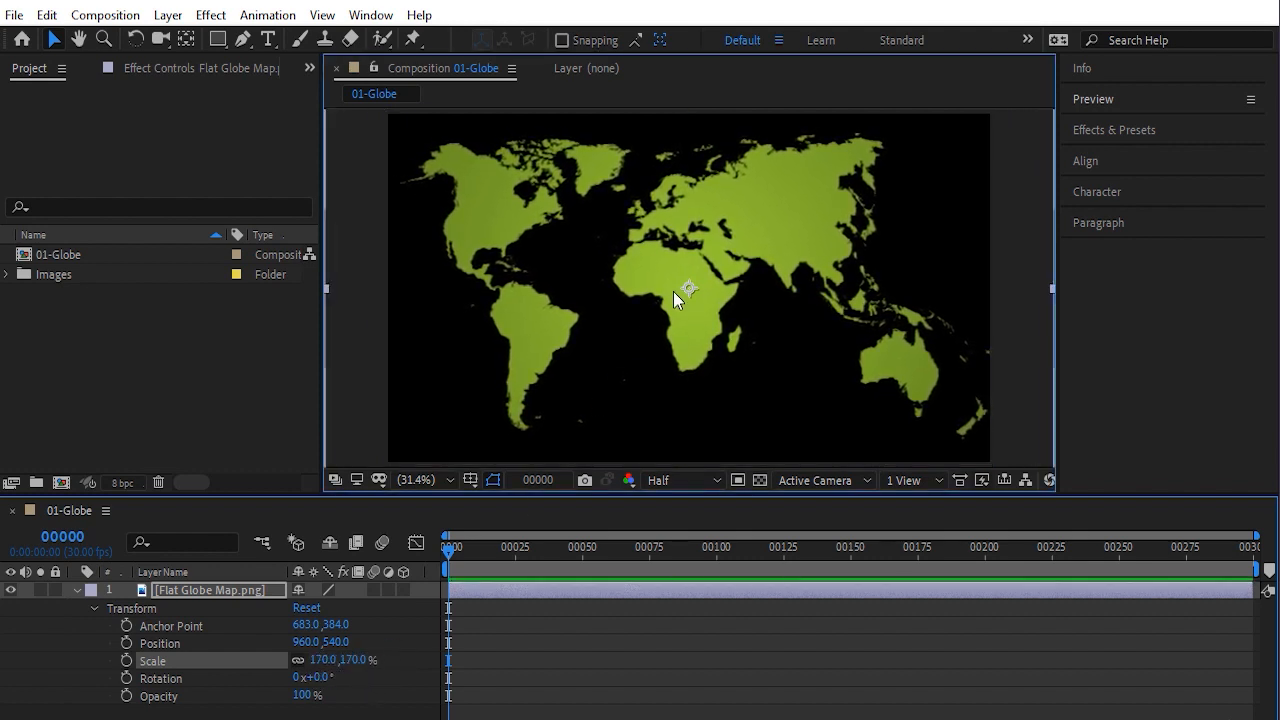
Move the map layer slightly left in the composition, to a position of about 922, 540
mouse_move(673, 291)
left_mouse_down()
mouse_move(685, 292)
mouse_move(662, 296)
left_mouse_up()
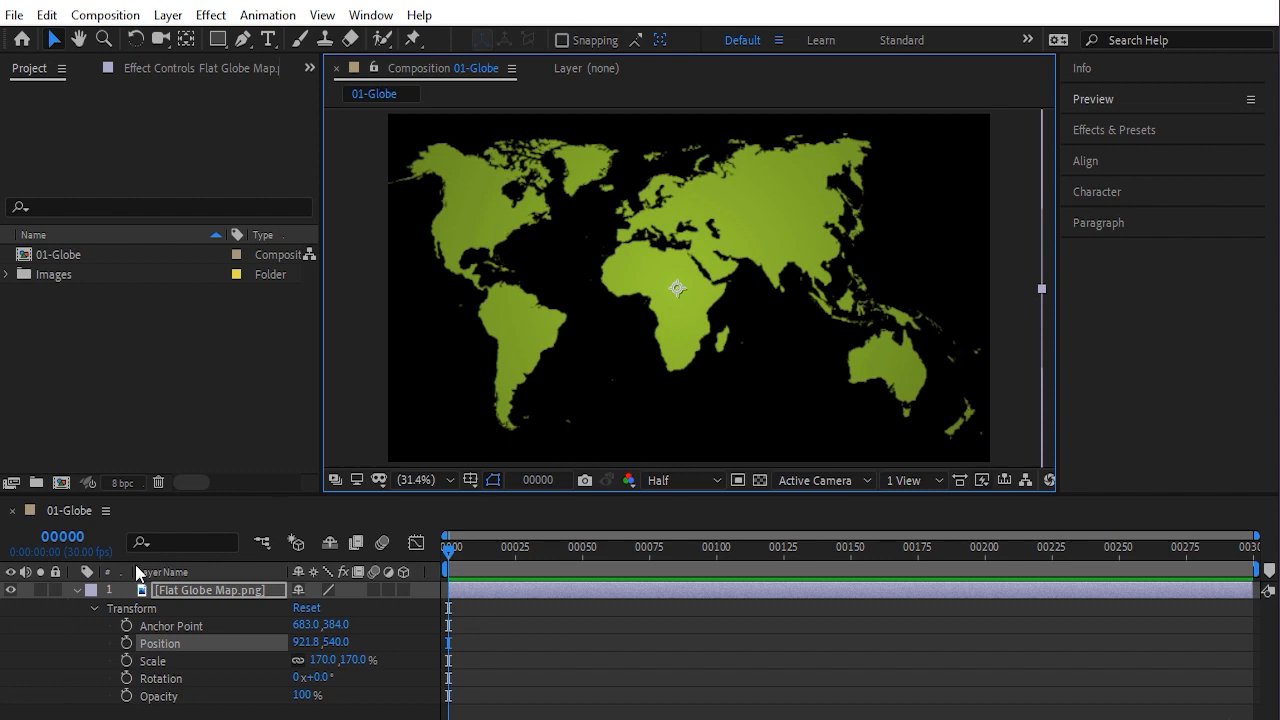
left_click(75, 590)
left_click(205, 650)
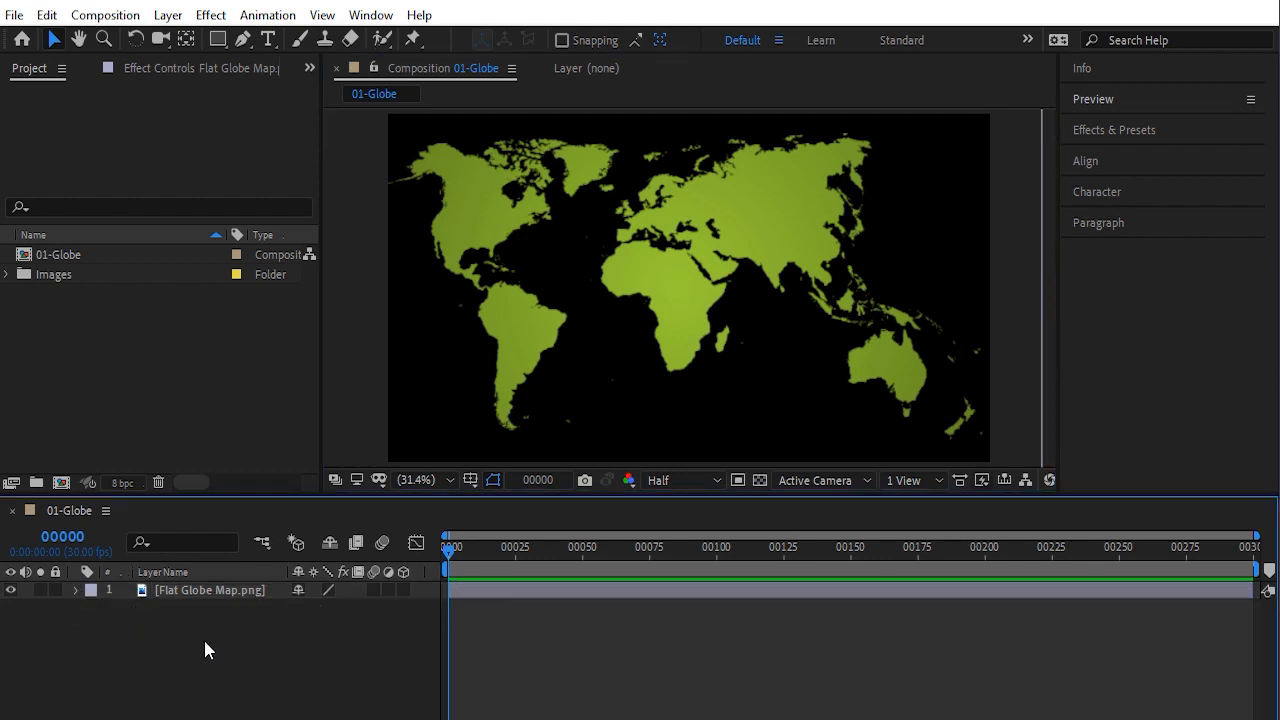
Create a composition-sized solid named BG_Globe with the color 0B2A43
left_click(167, 15)
mouse_move(190, 40)
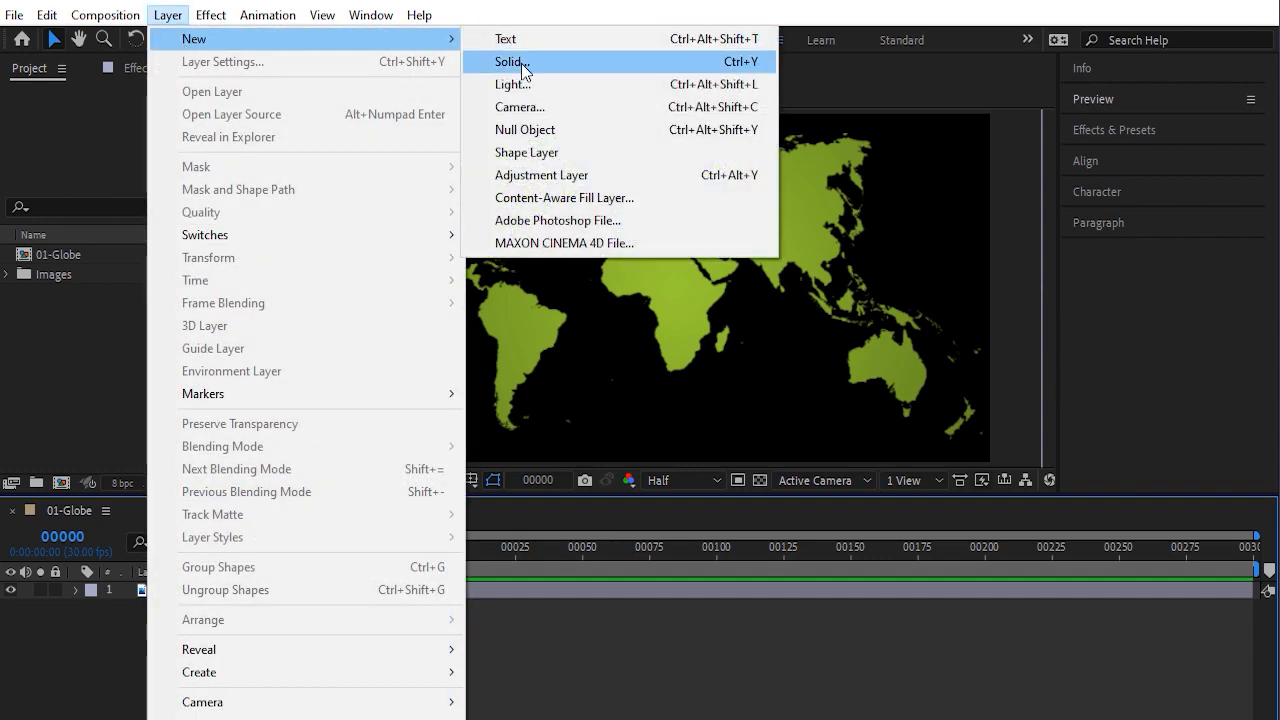
left_click(516, 62)
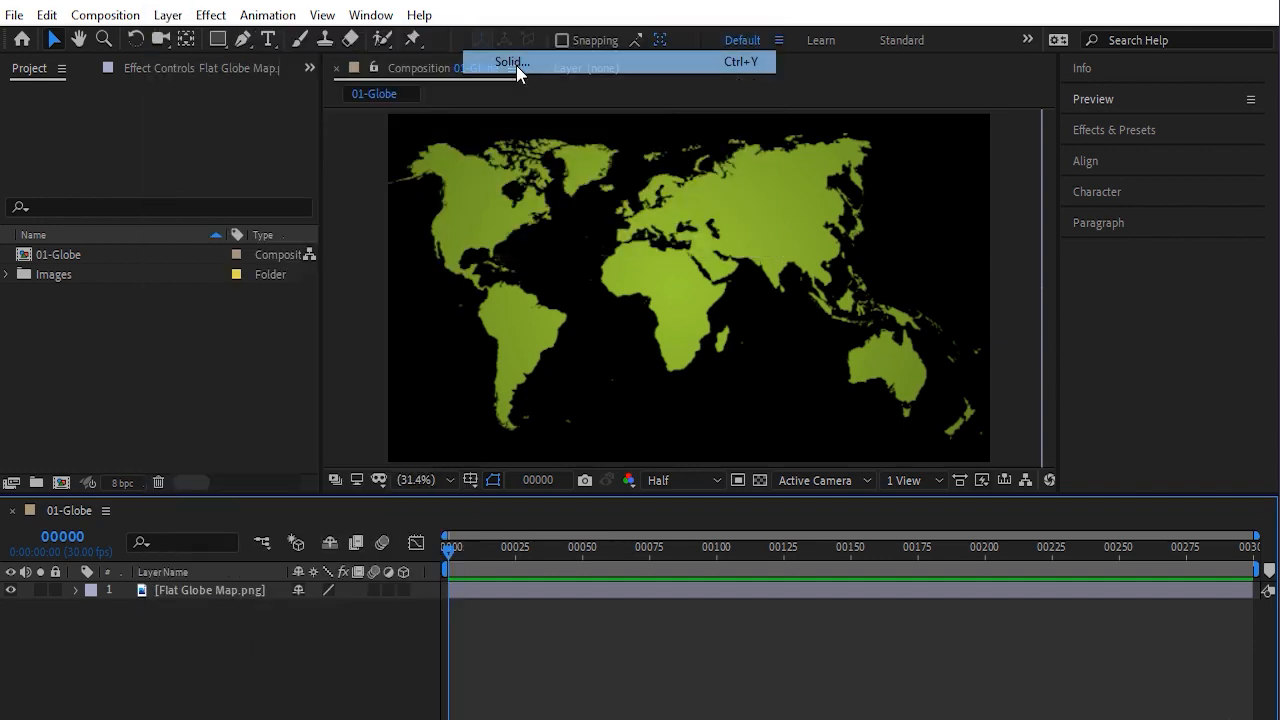
type("BG-Globe")
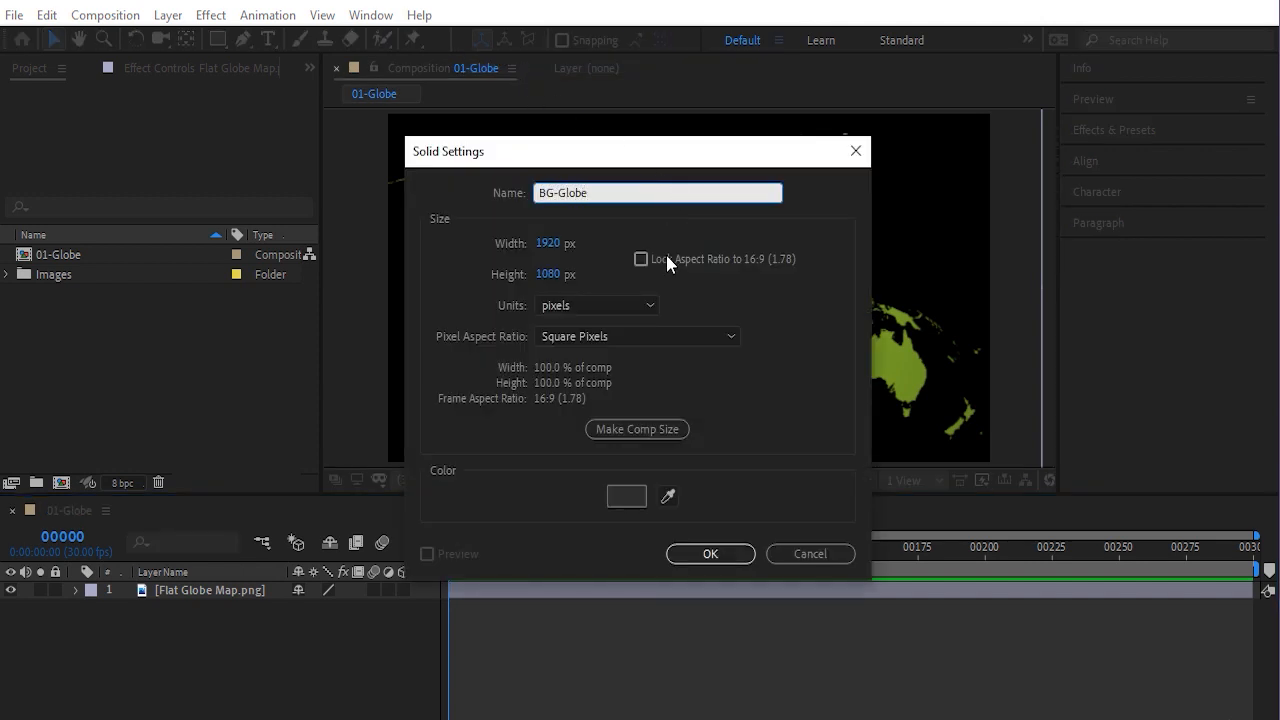
left_click(641, 435)
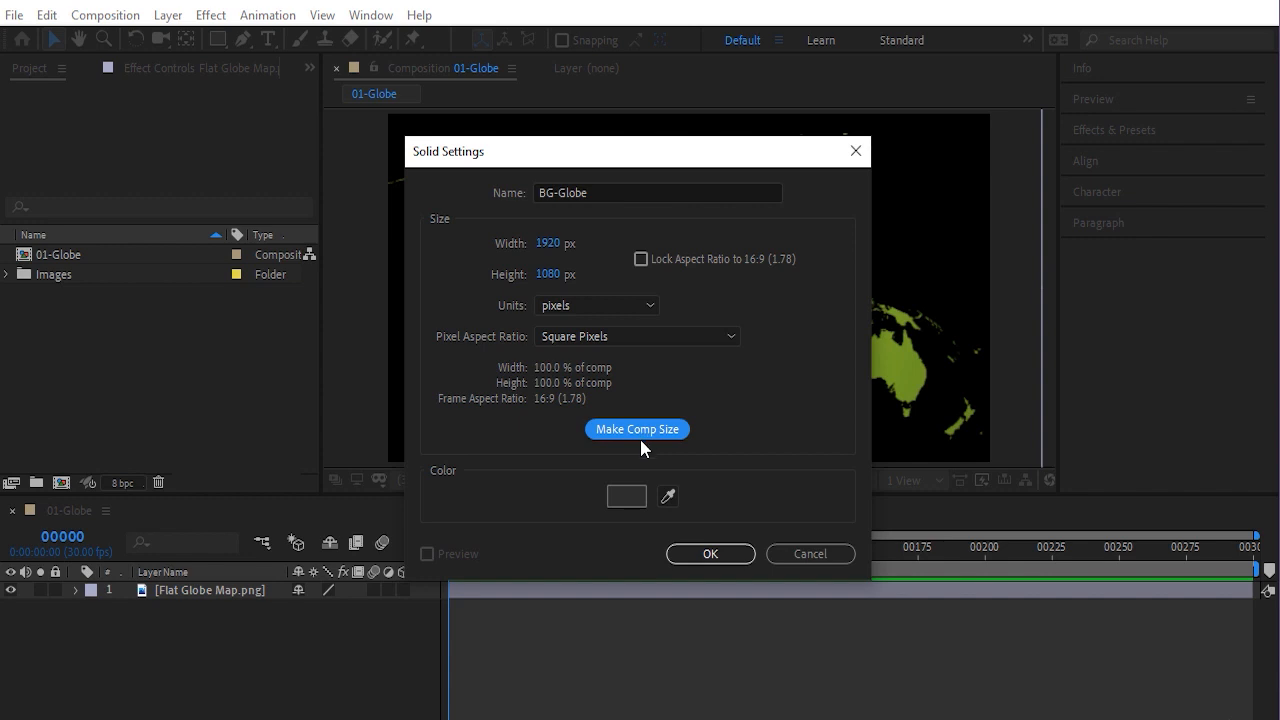
left_click(626, 496)
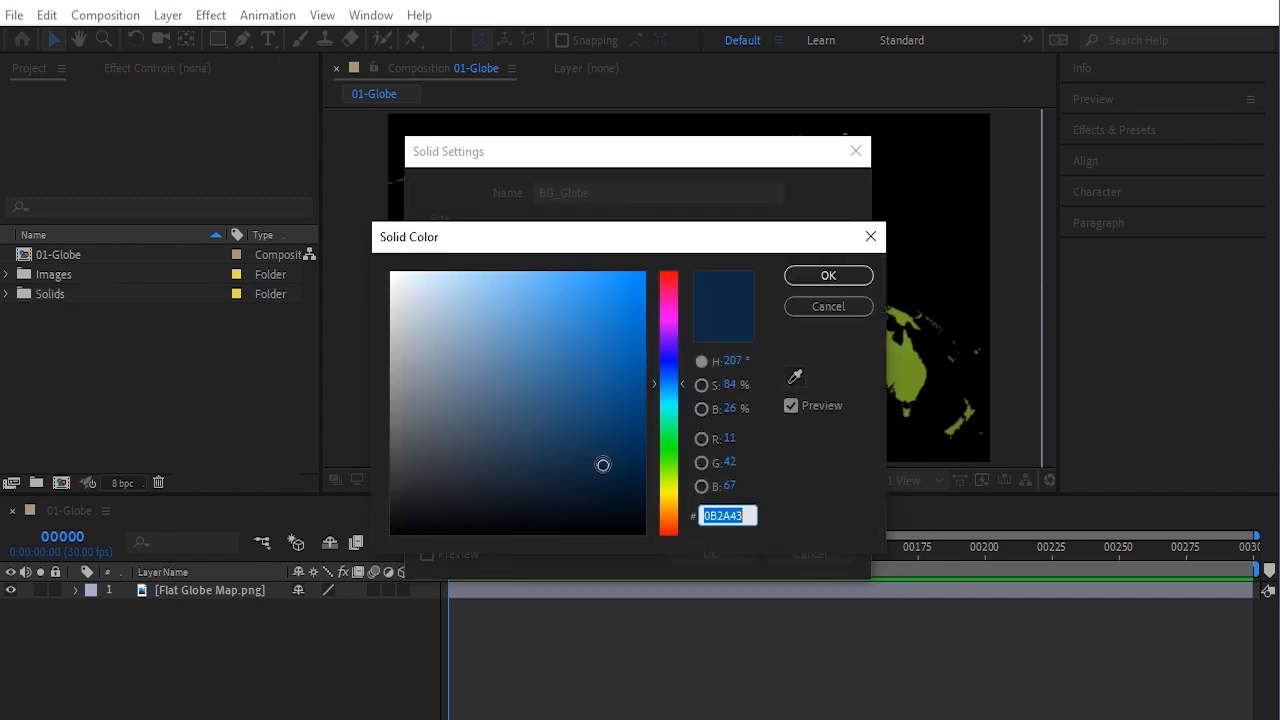
left_click(750, 515)
left_click(828, 276)
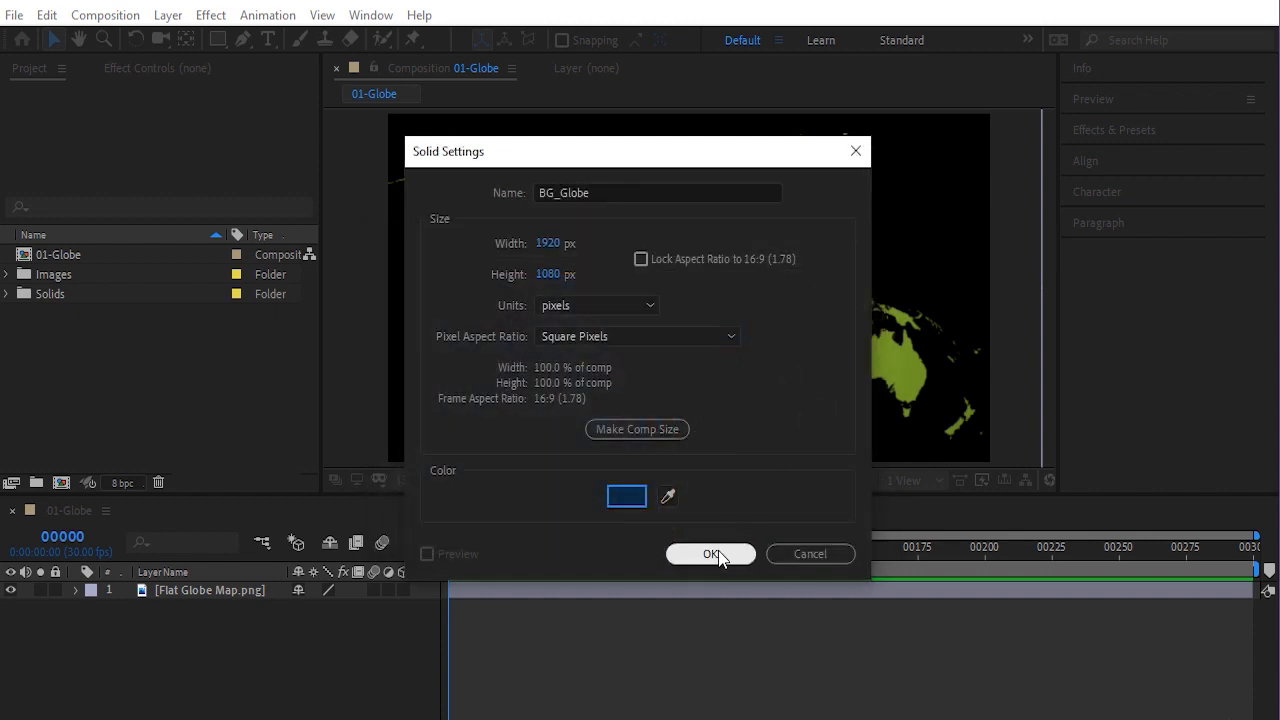
left_click(714, 554)
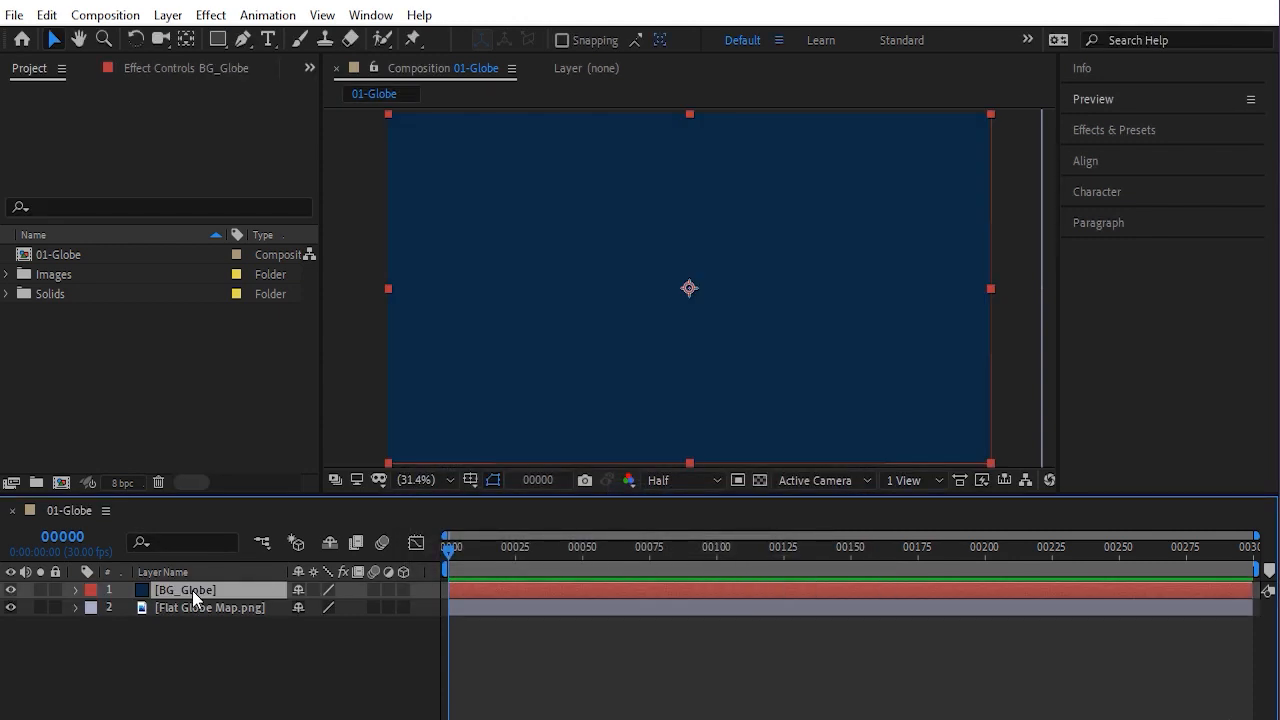
Move the BG_Globe solid below the map layer in the layer stack
left_click_drag(192, 590, 194, 618)
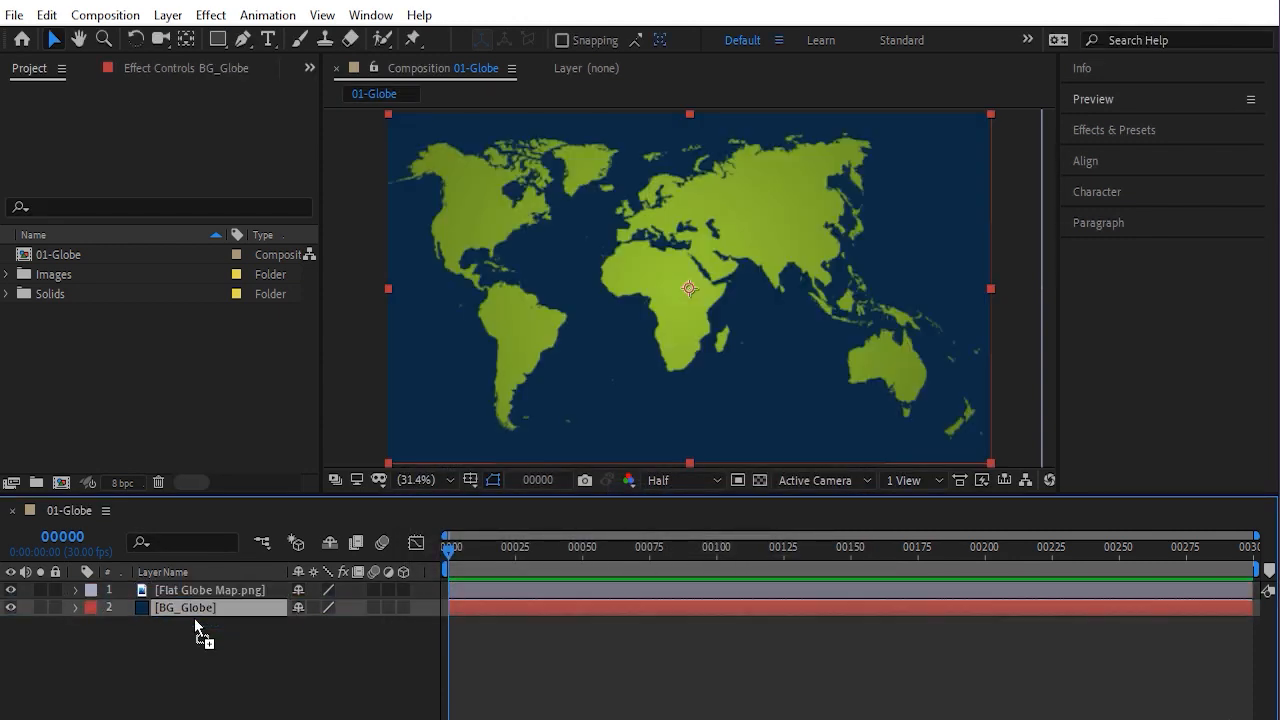
Lock the BG_Globe layer
left_click(54, 606)
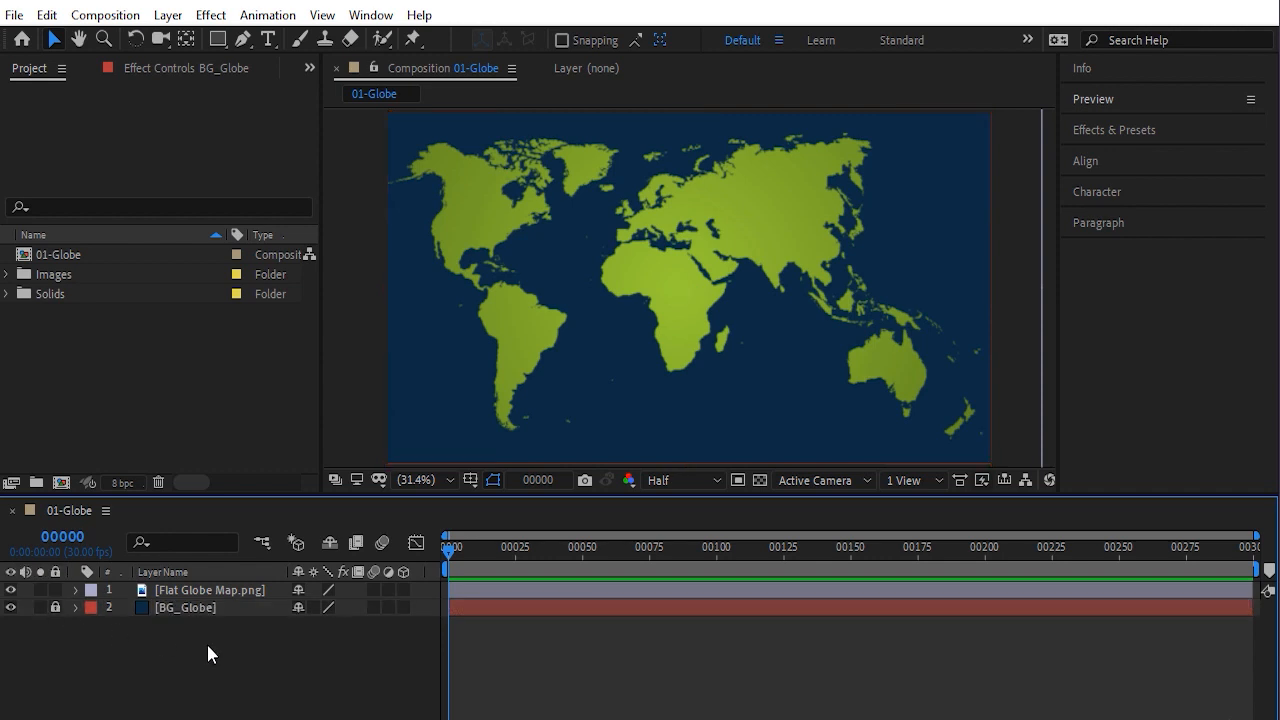
Apply the Fill effect to the Flat Globe Map layer
left_click(226, 594)
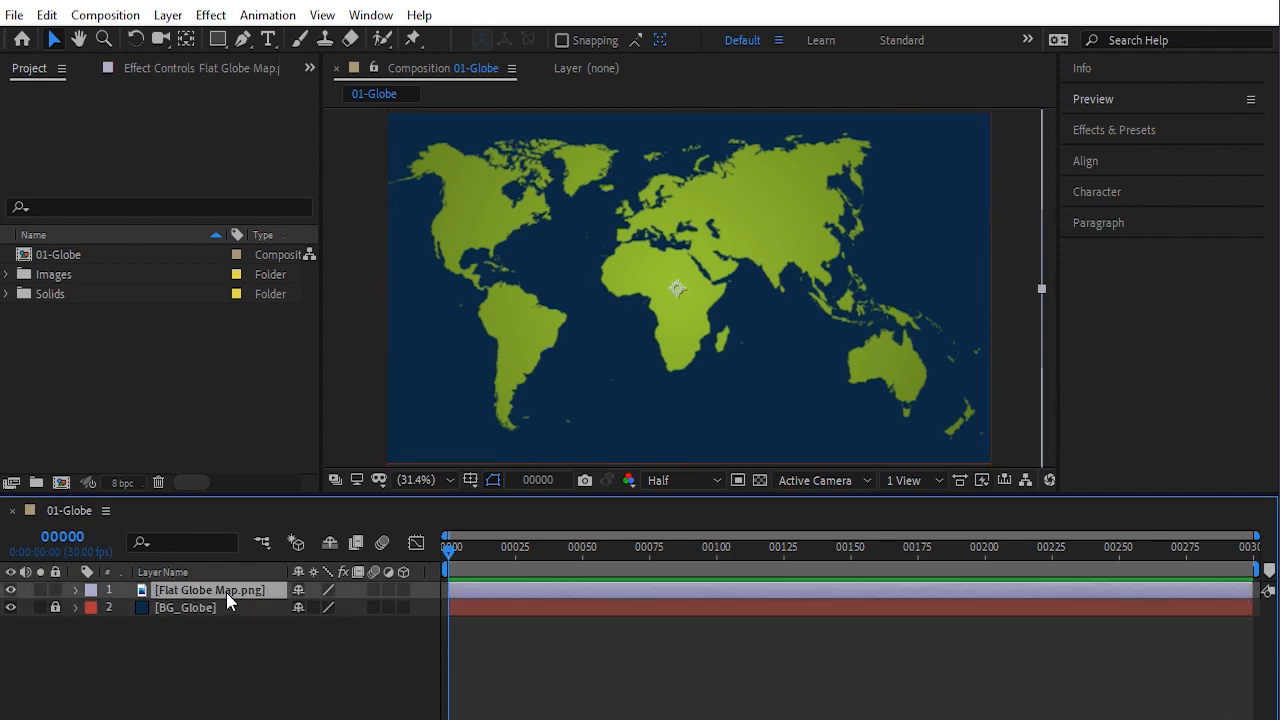
left_click(1137, 130)
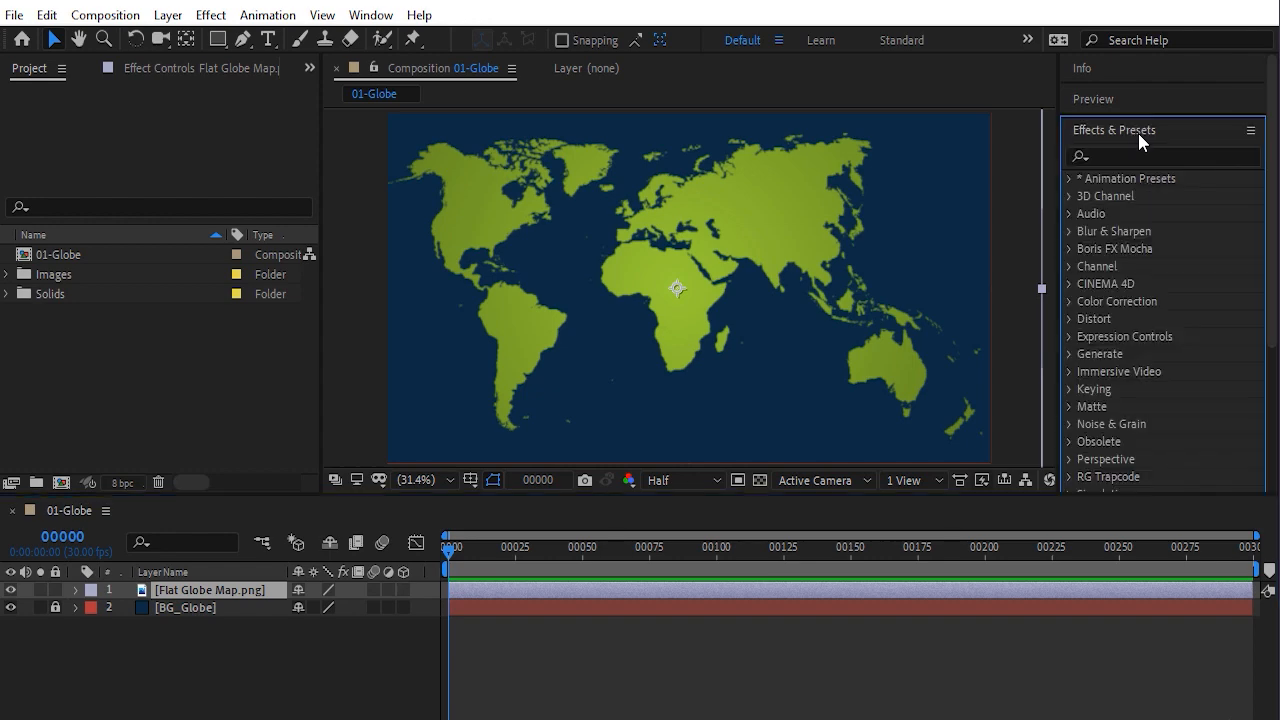
left_click(381, 18)
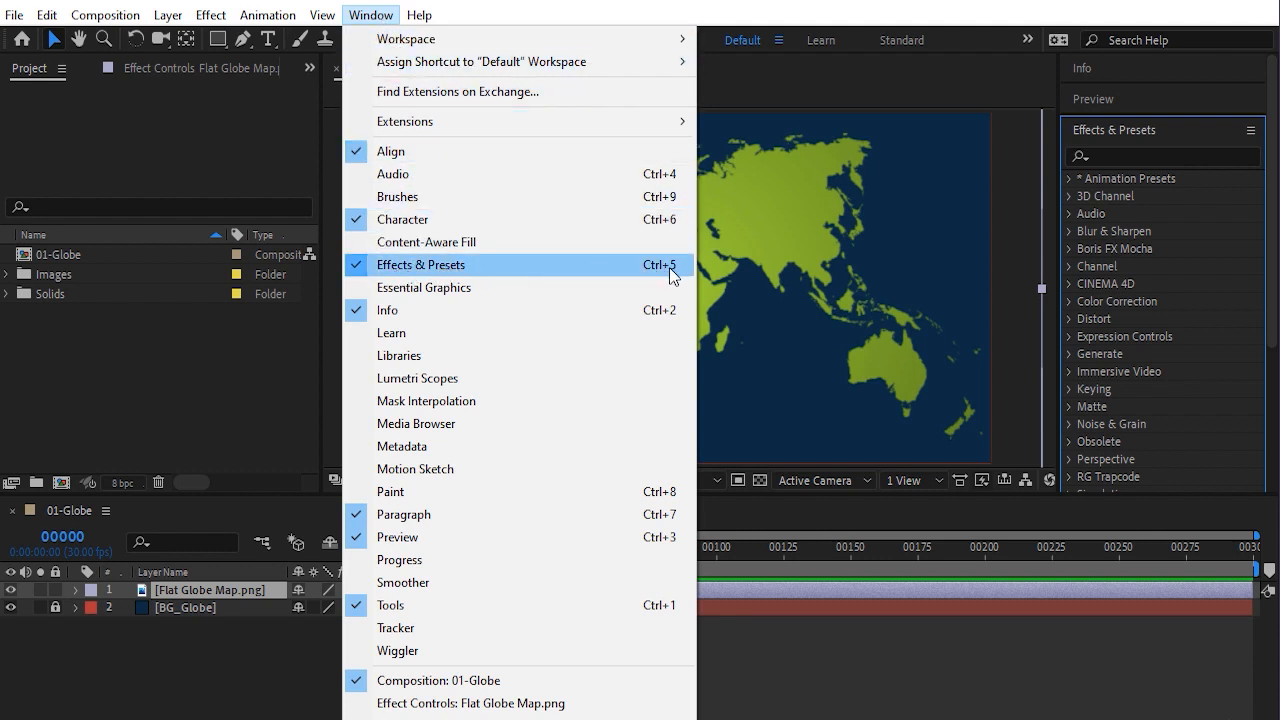
left_click(430, 277)
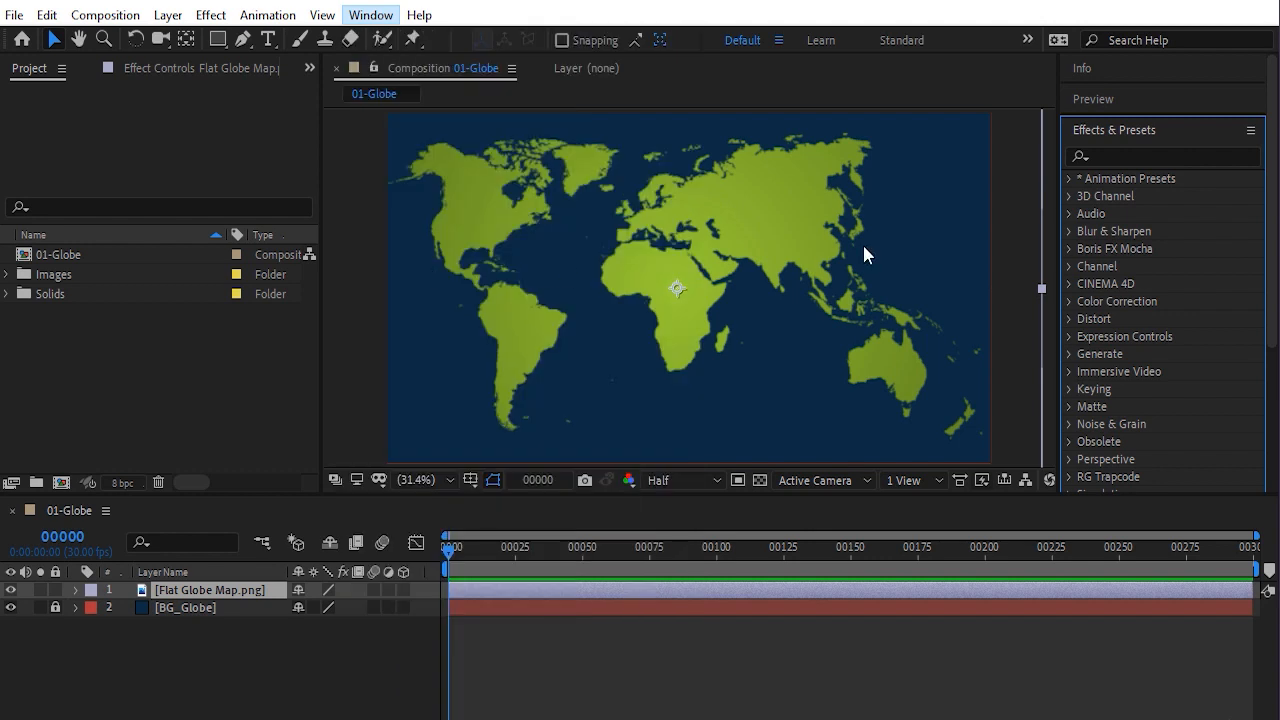
left_click(1129, 157)
type("Fill")
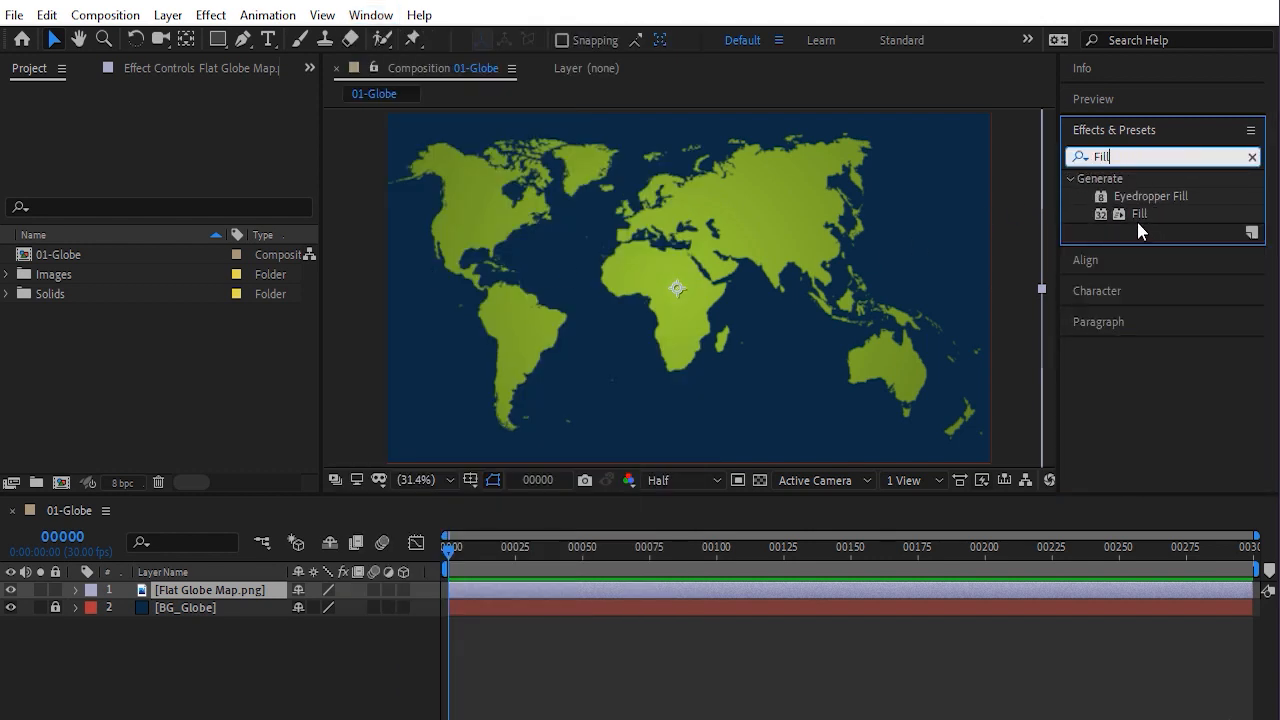
left_click(1138, 216)
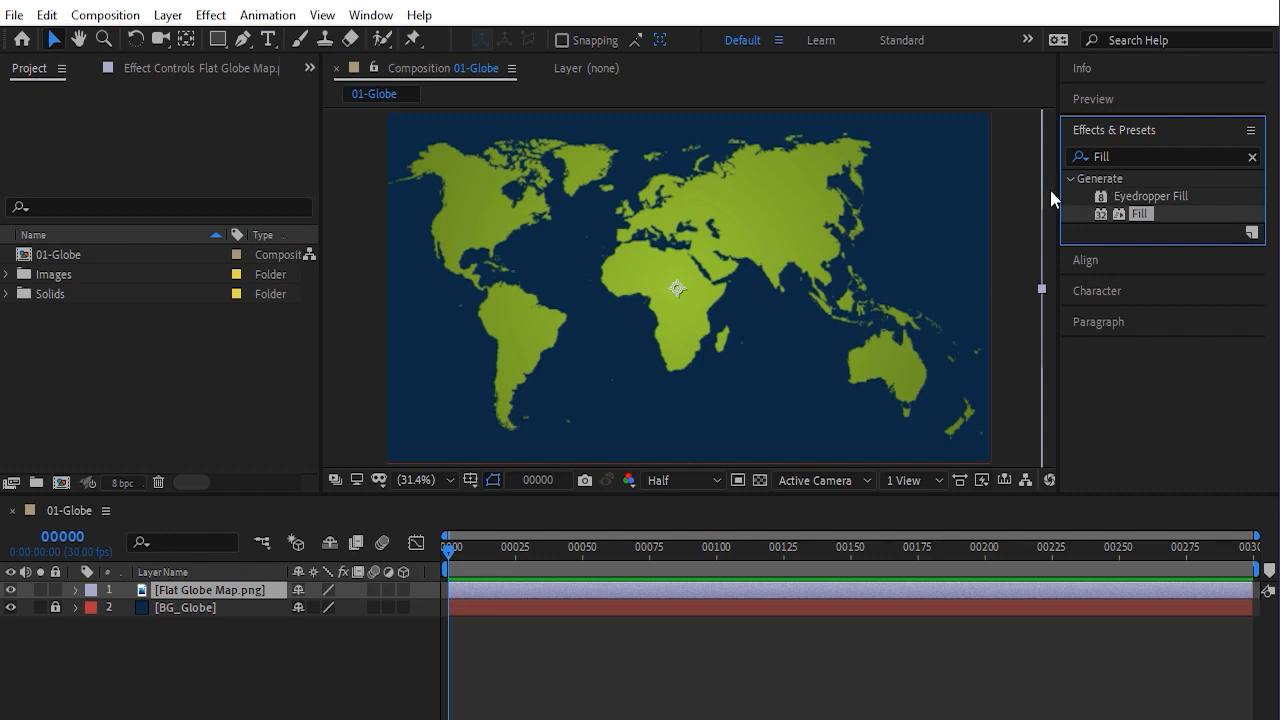
left_click(226, 590)
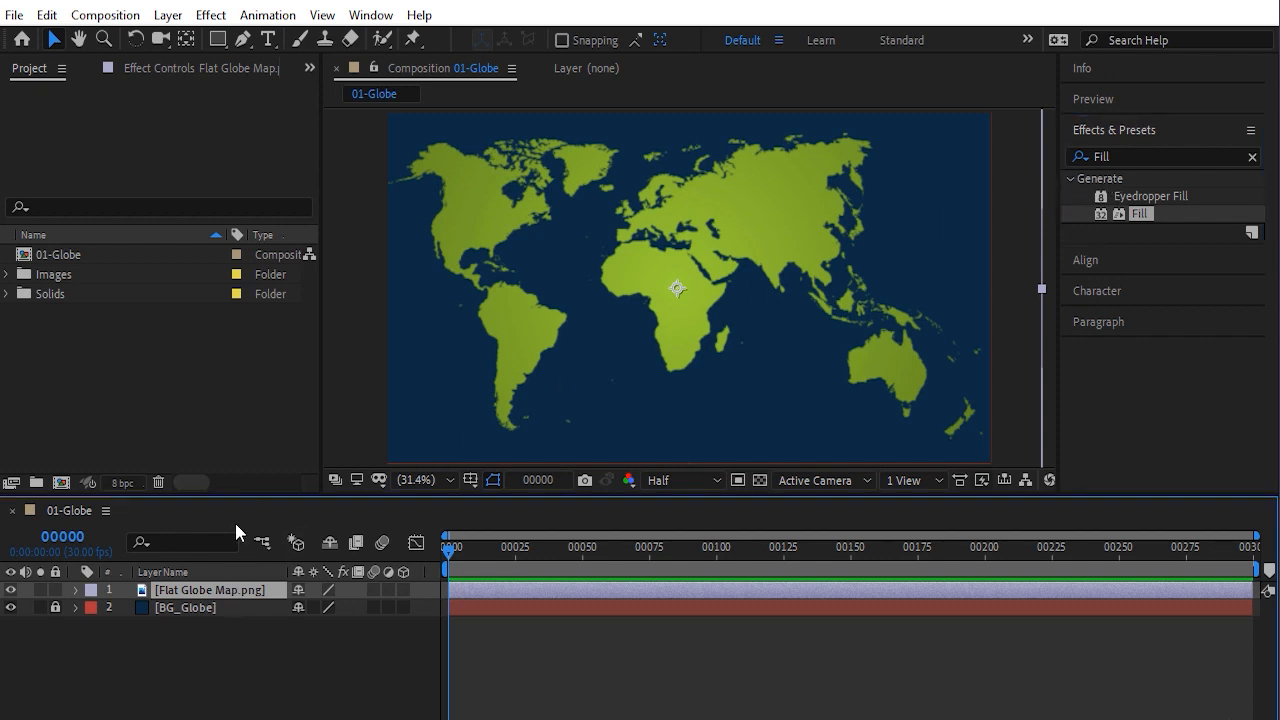
left_click(211, 15)
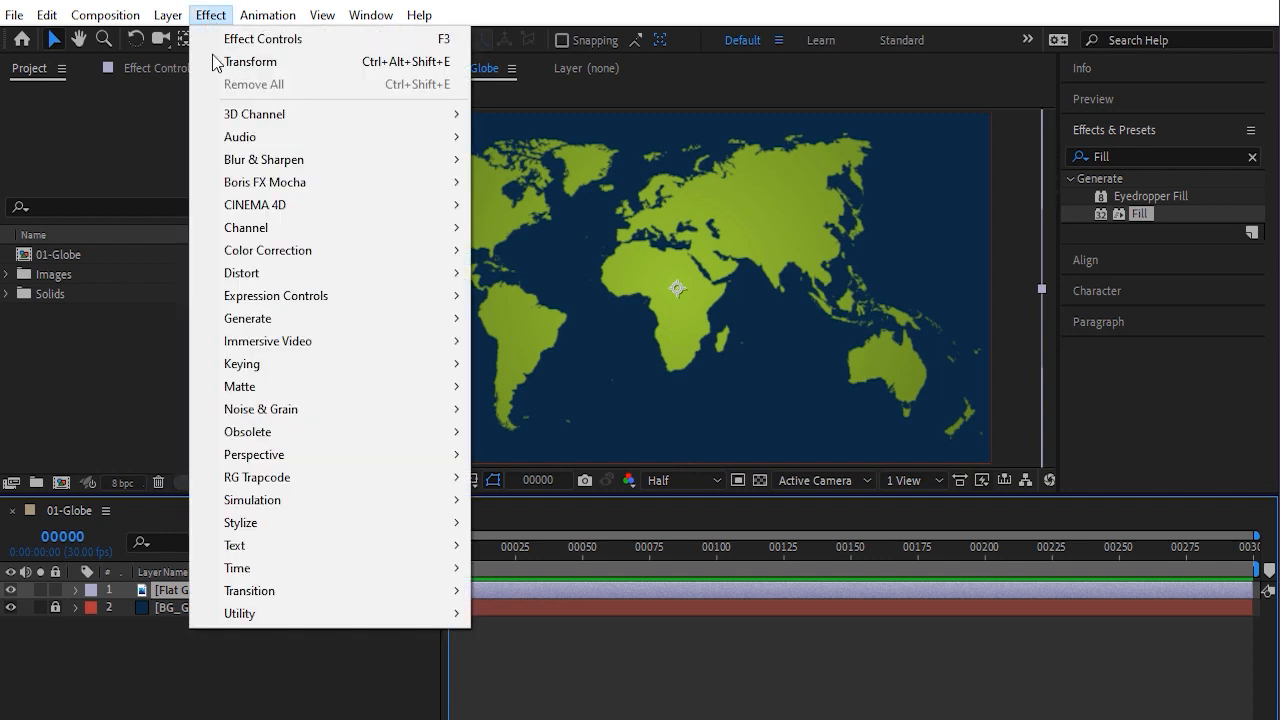
mouse_move(420, 325)
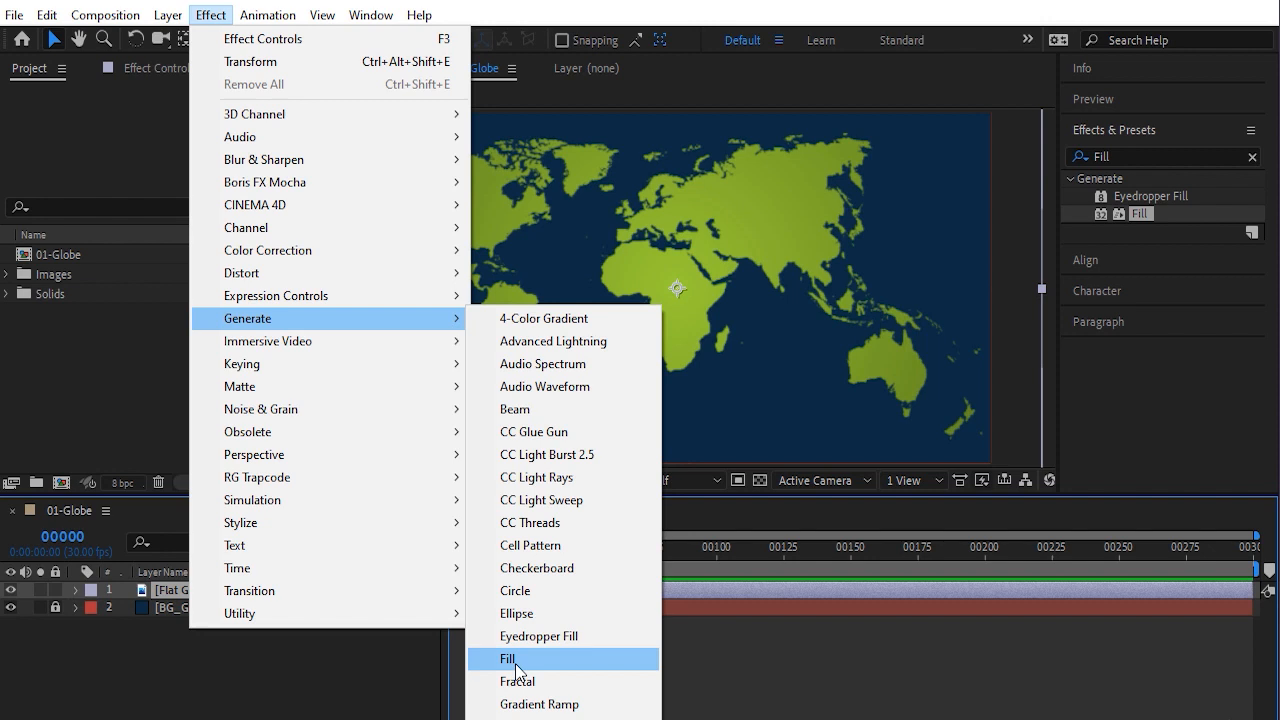
left_click(1143, 222)
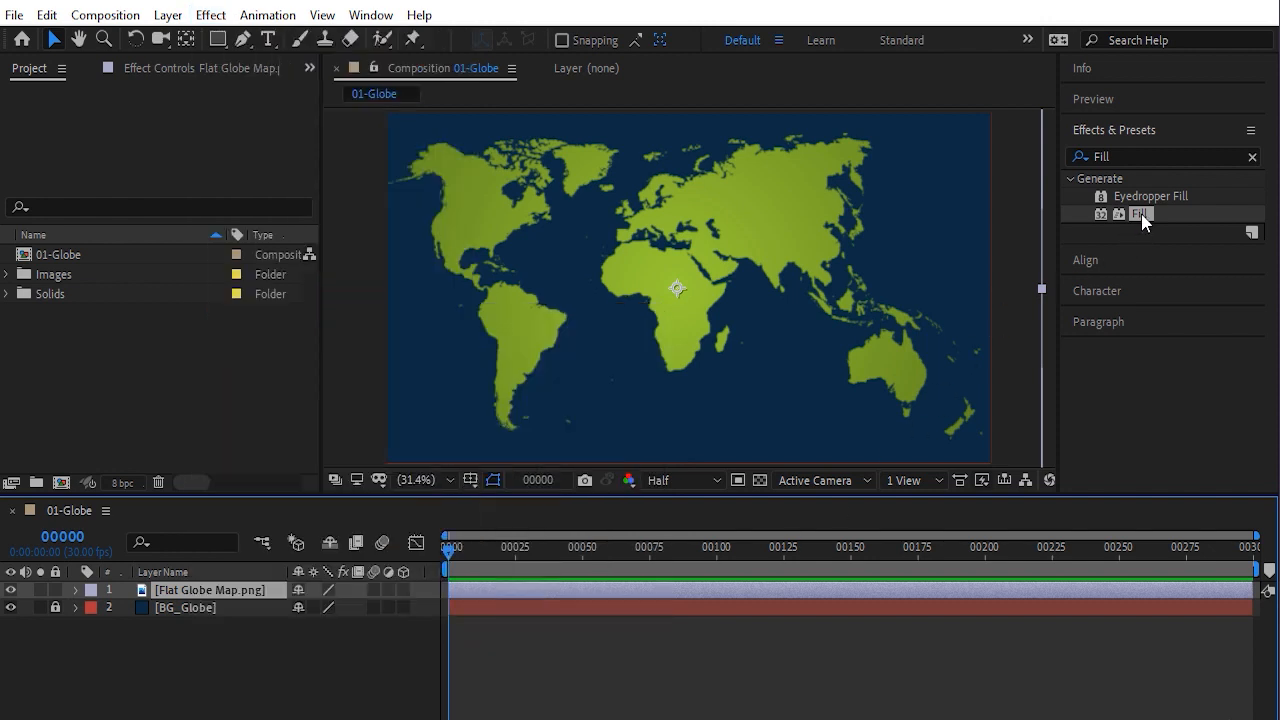
left_click_drag(1142, 216, 208, 590)
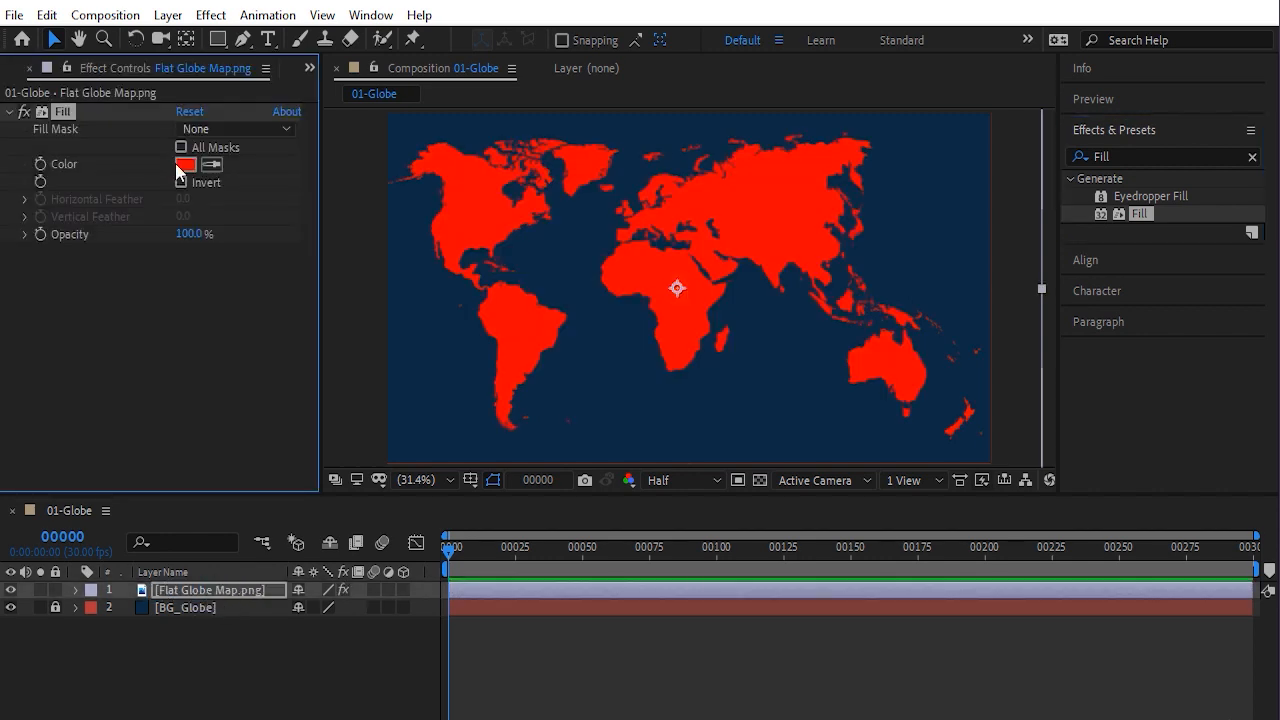
Set the Fill color on the map layer to blue 2F74C2
left_click(186, 174)
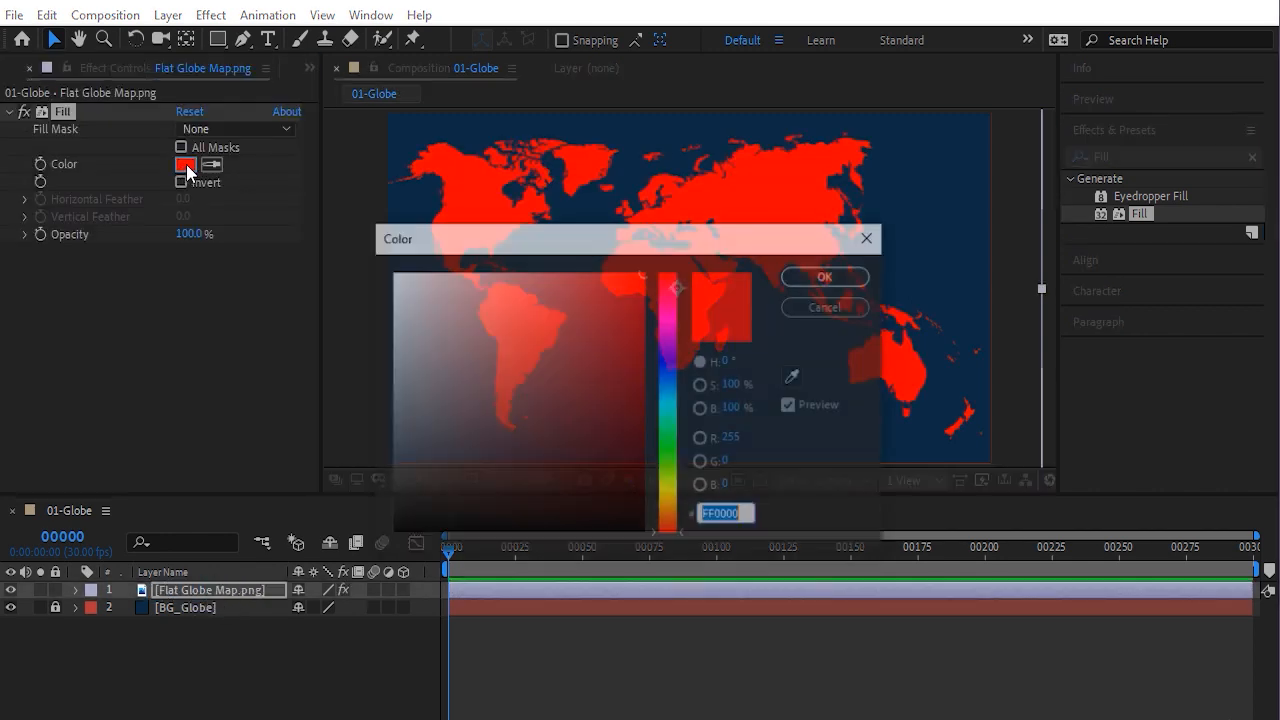
left_click(672, 383)
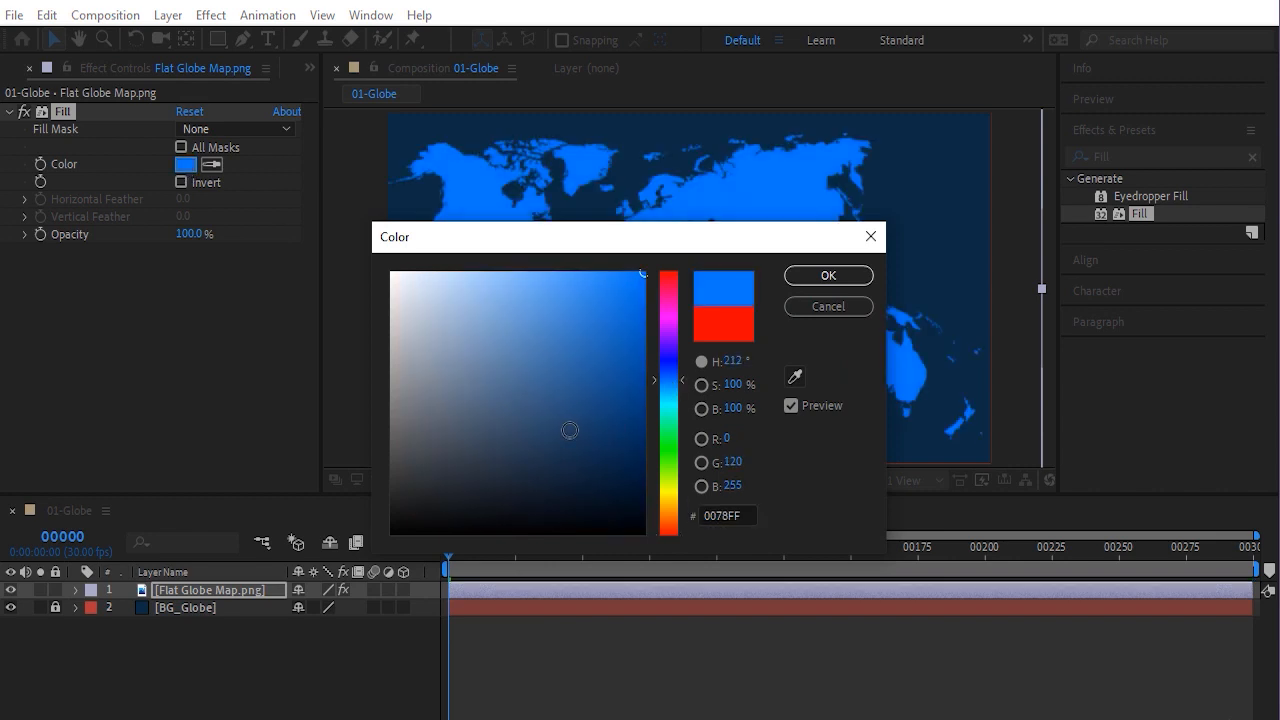
left_click_drag(569, 429, 583, 334)
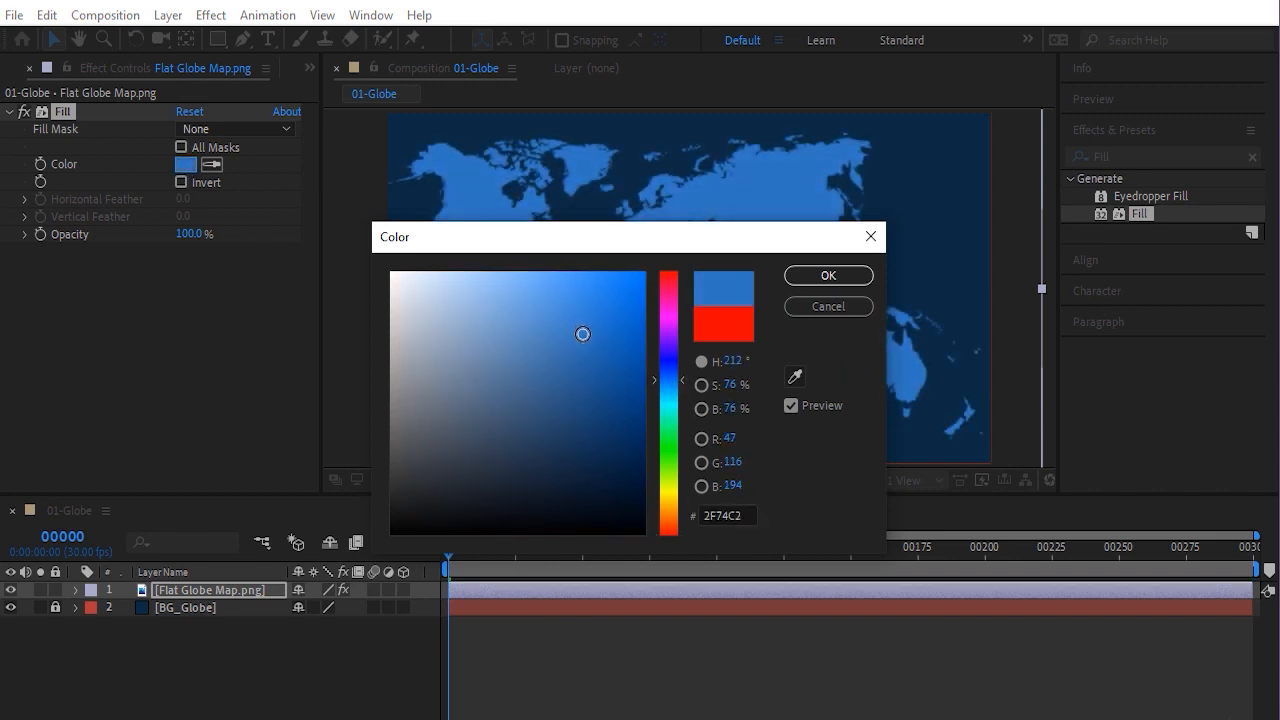
left_click(843, 278)
Create a new composition named Final
left_click(203, 638)
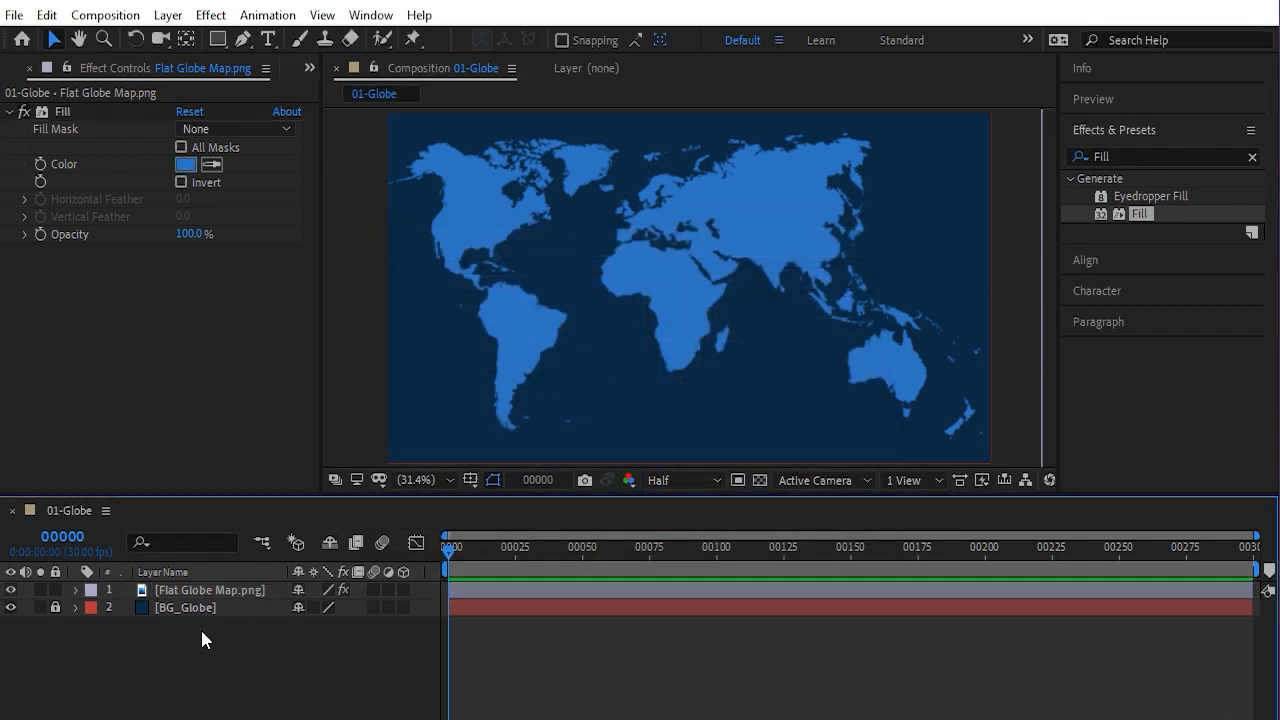
left_click(305, 66)
left_click(340, 93)
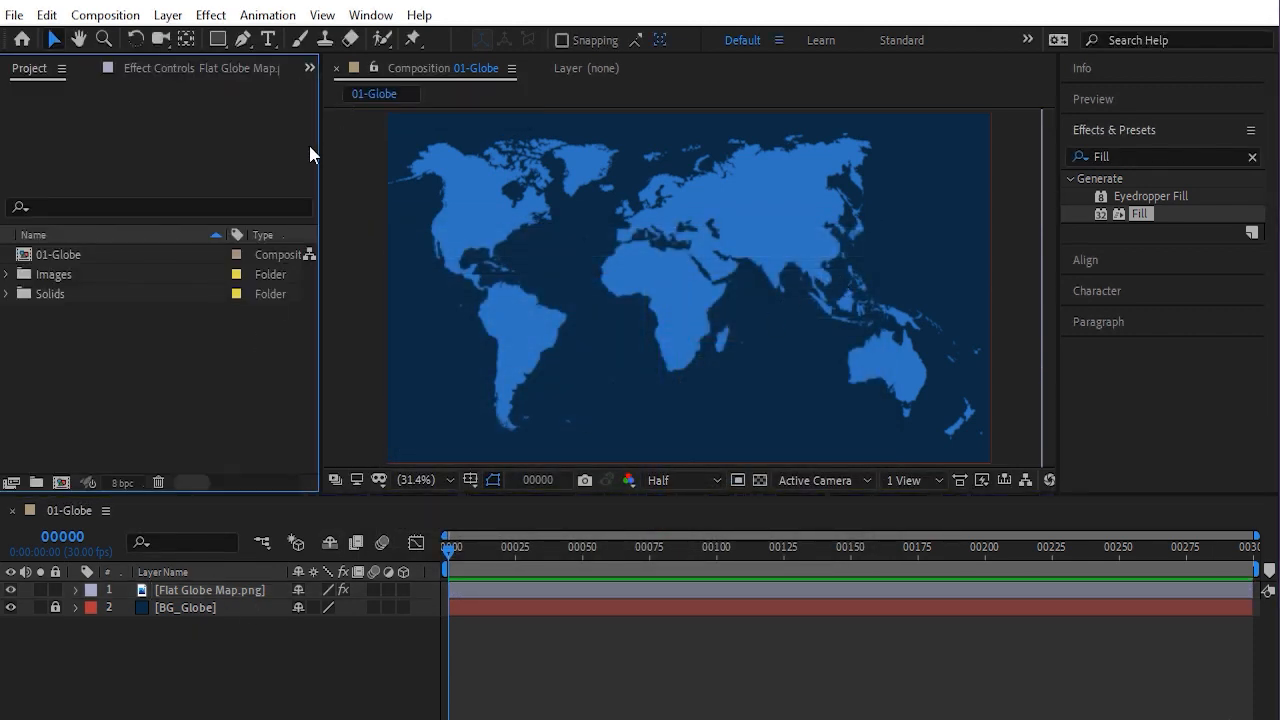
left_click(100, 15)
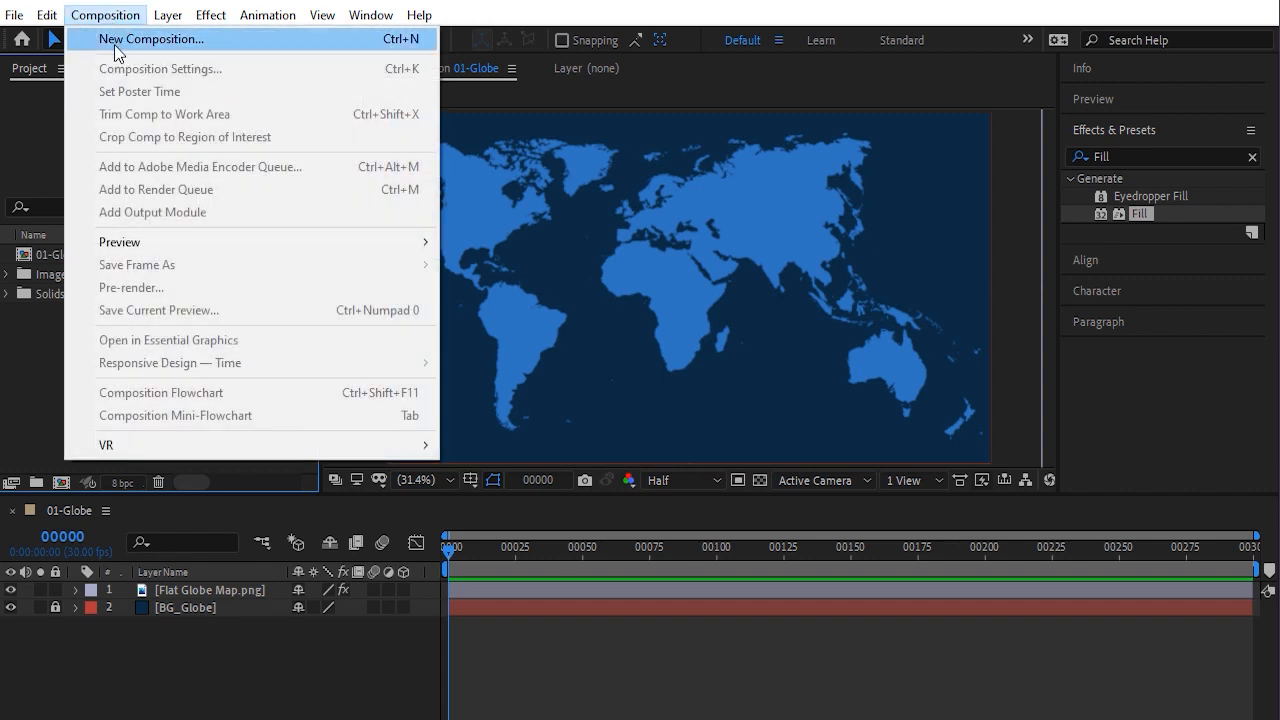
left_click(114, 44)
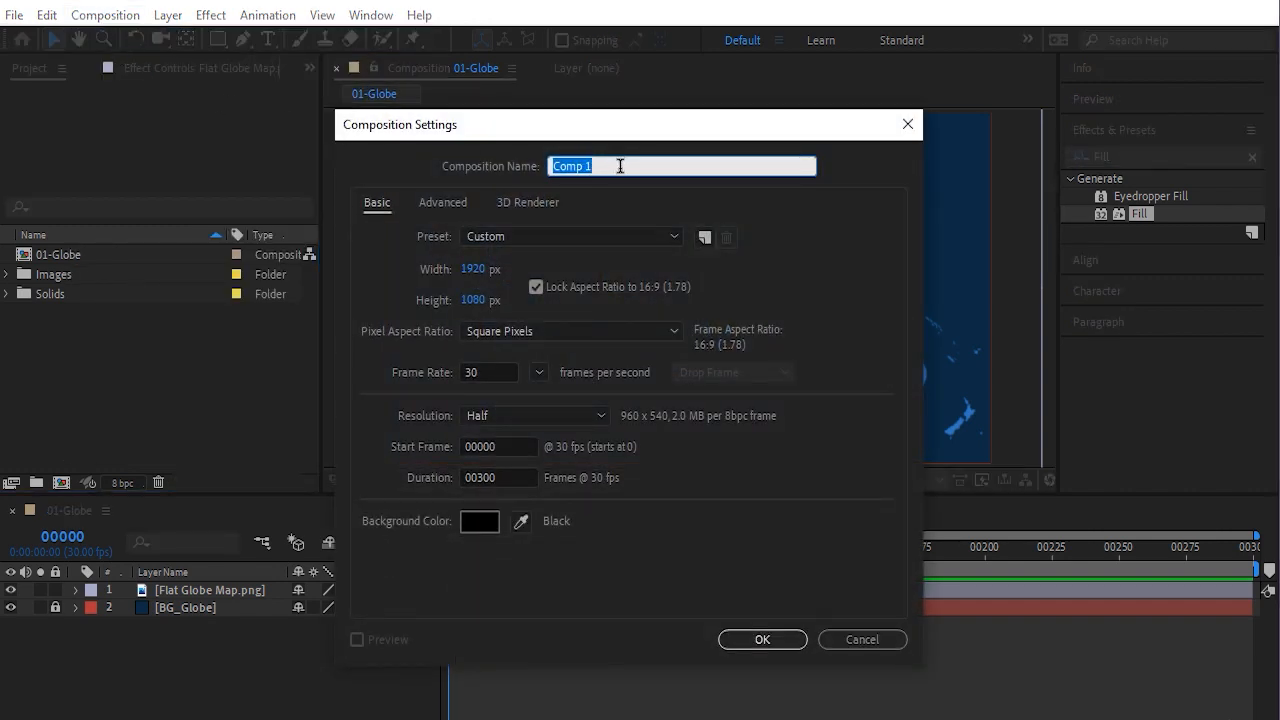
type("Flnal")
left_click(776, 639)
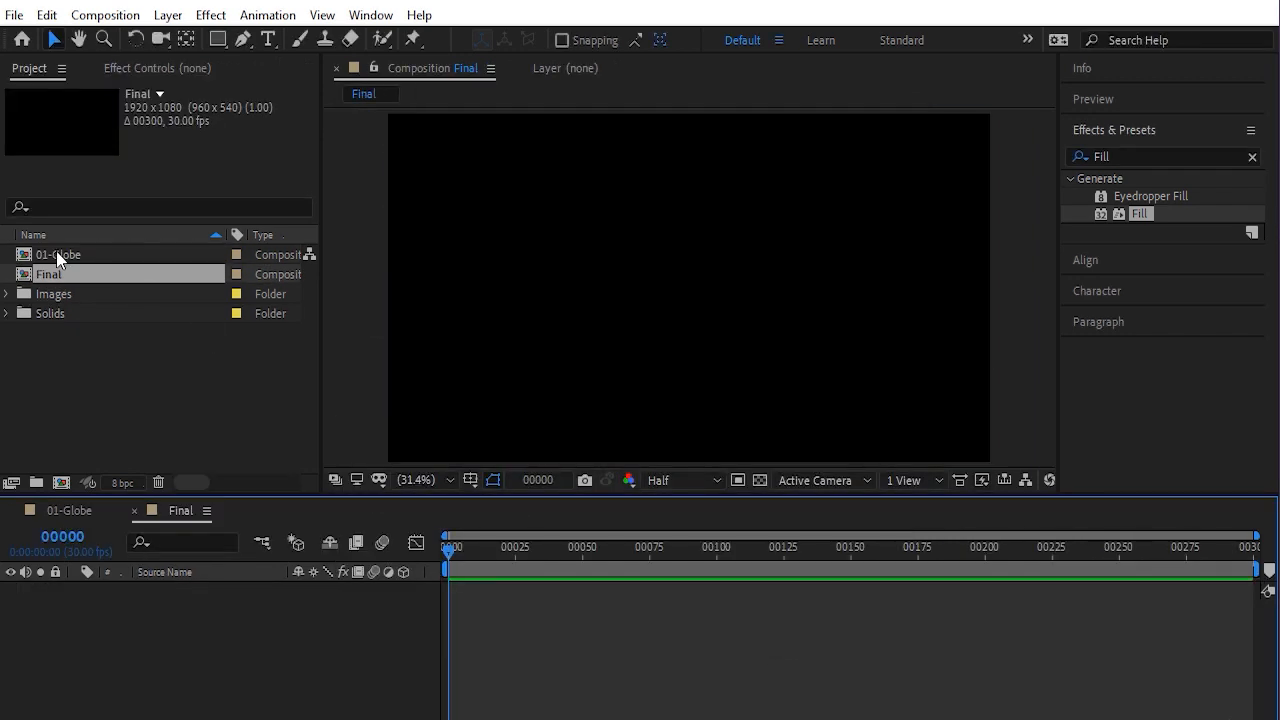
Add the 01-Globe composition as a layer in the Final composition
left_click(56, 254)
left_click_drag(56, 254, 136, 640)
left_click(185, 420)
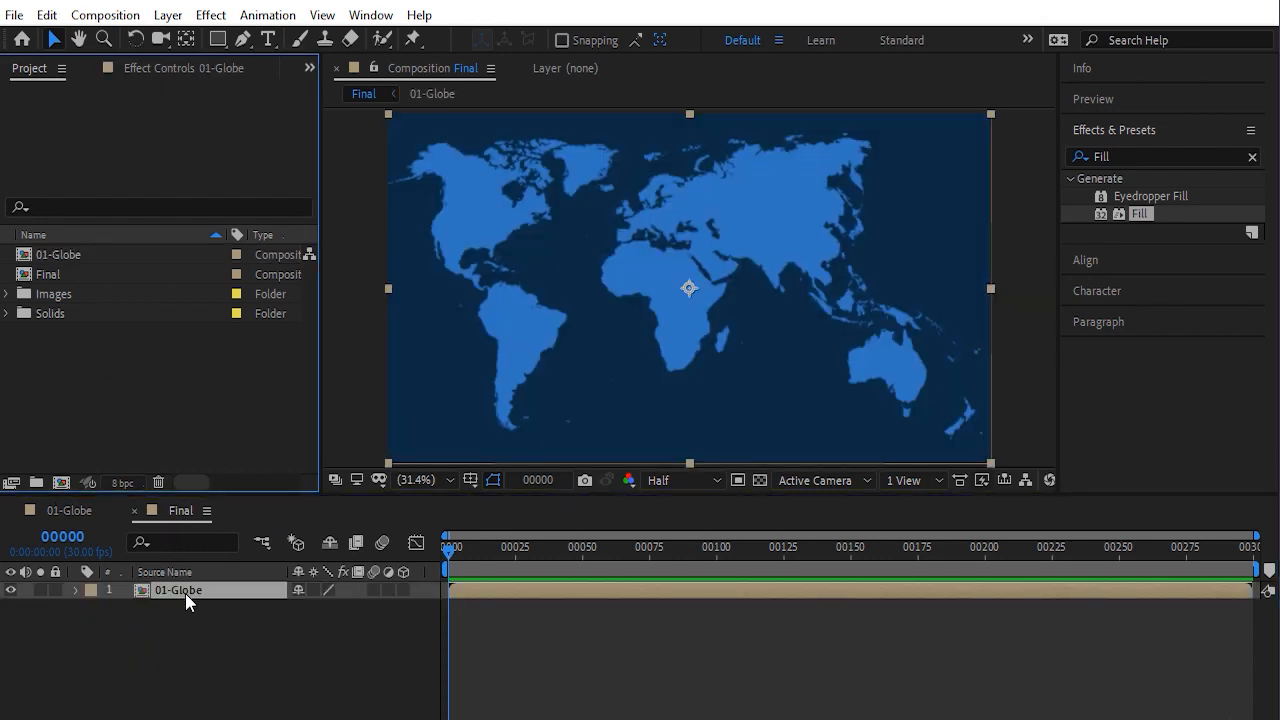
left_click(185, 591)
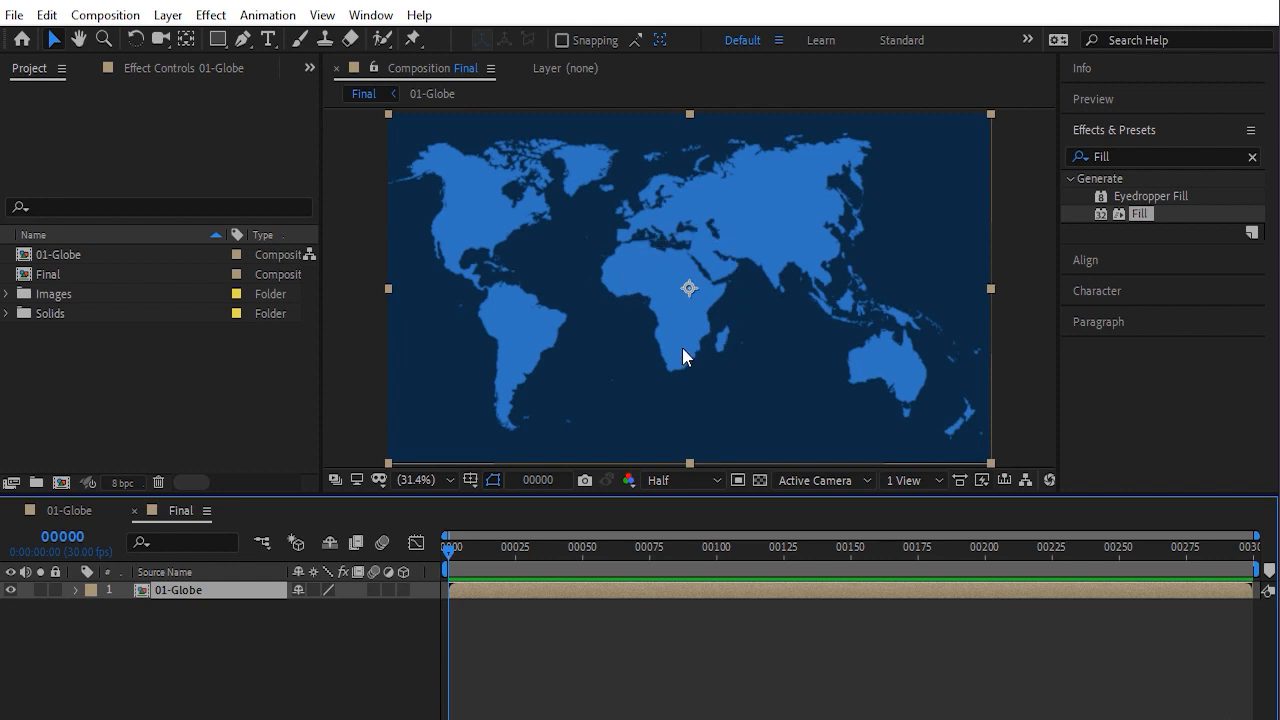
Apply the CC Sphere effect to the 01-Globe layer
left_click(1127, 157)
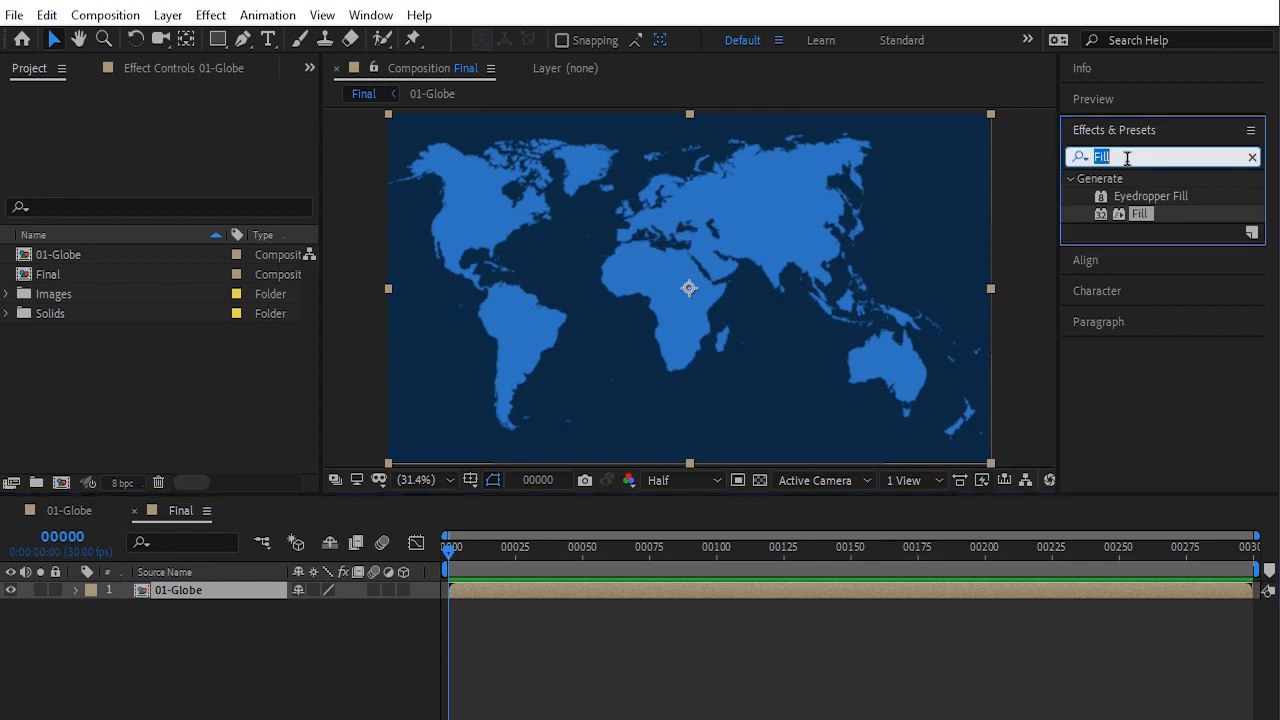
type("CC Sp")
left_click(1143, 251)
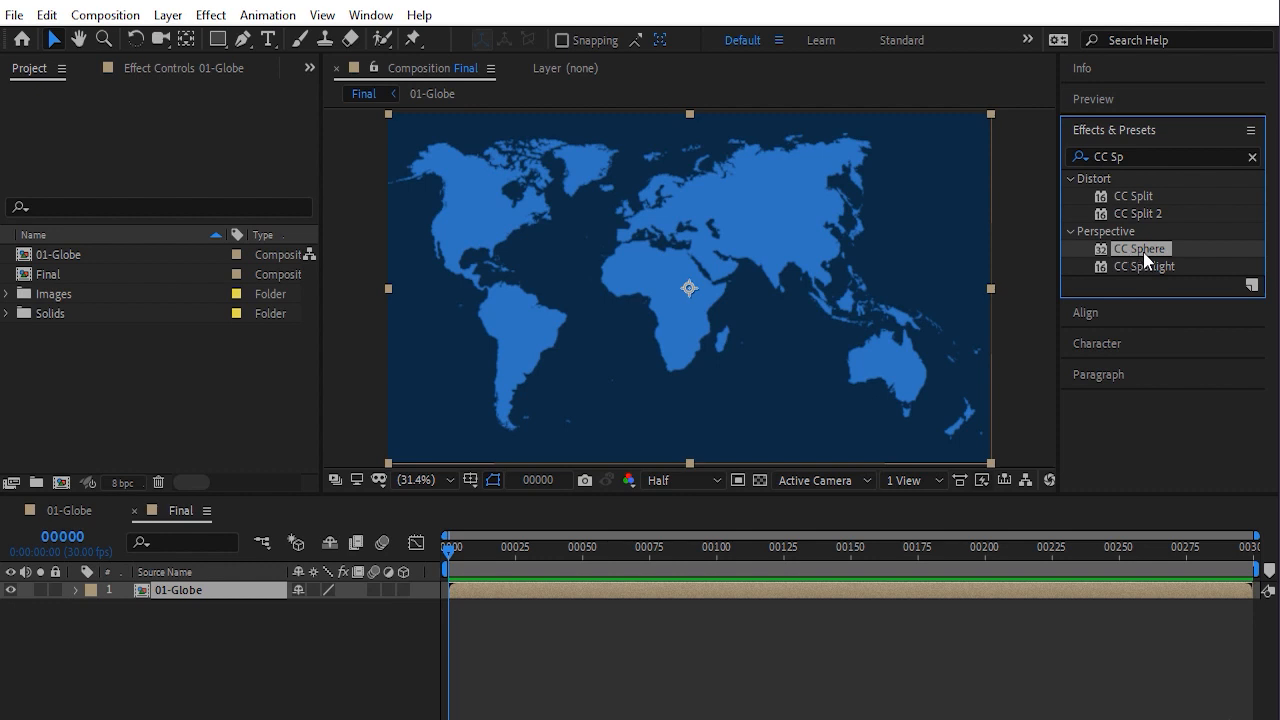
double_click(1143, 251)
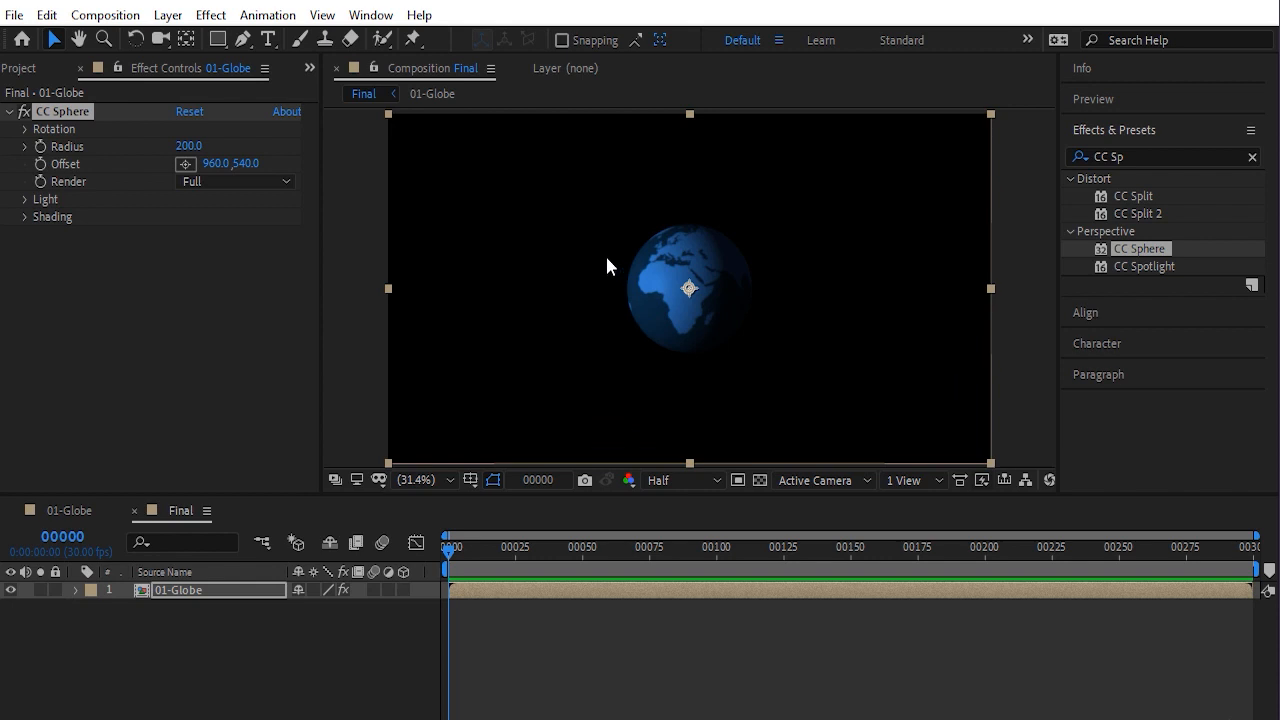
Create a composition-sized solid named BG
left_click(167, 15)
mouse_move(178, 48)
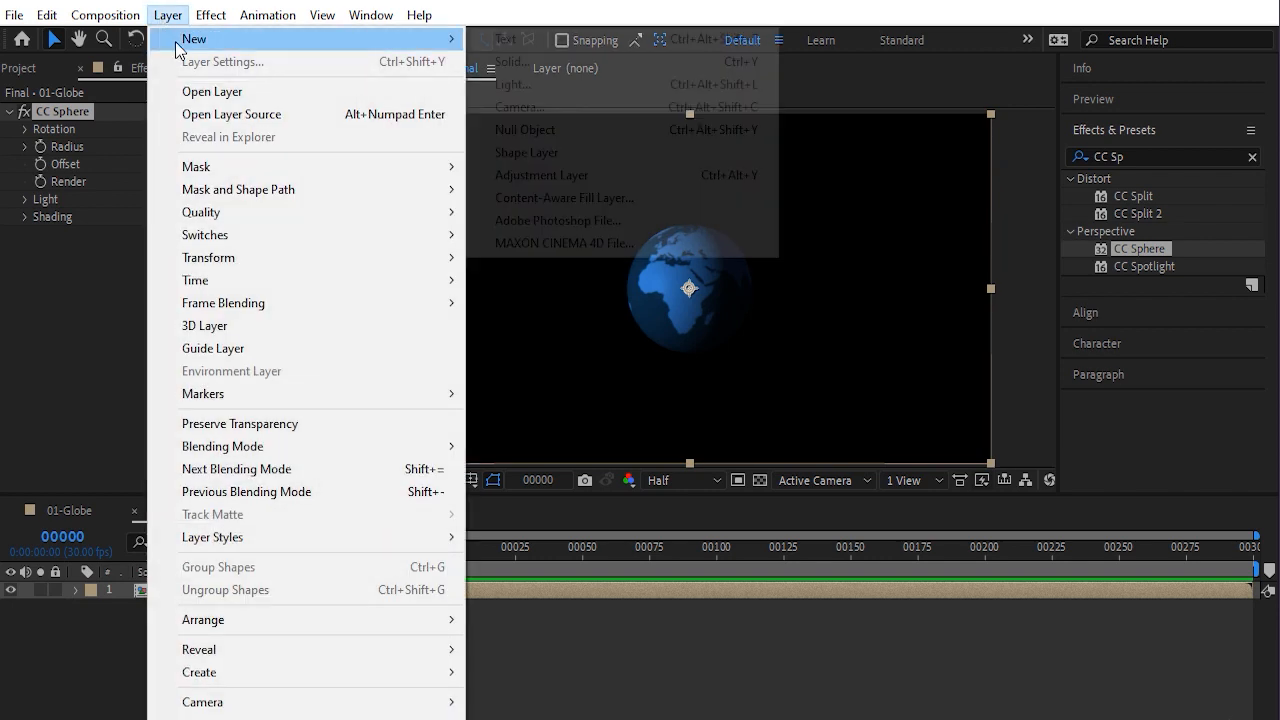
left_click(552, 60)
type("BG")
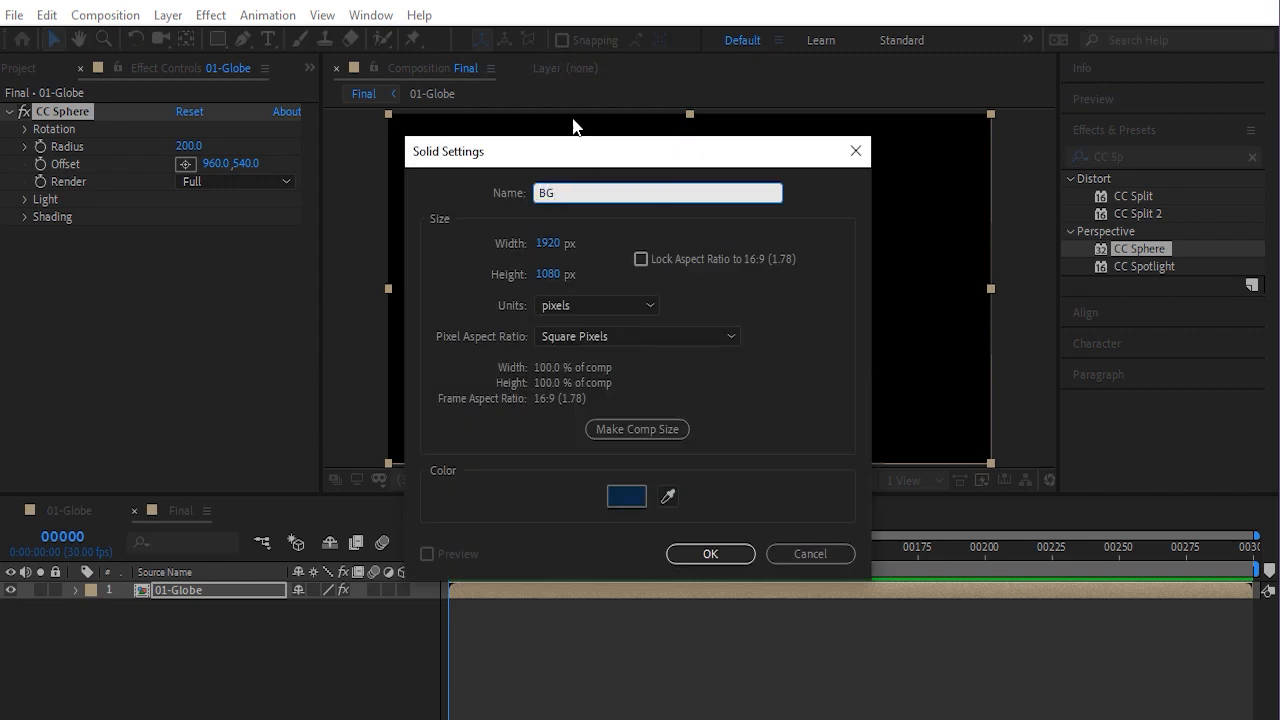
left_click(628, 429)
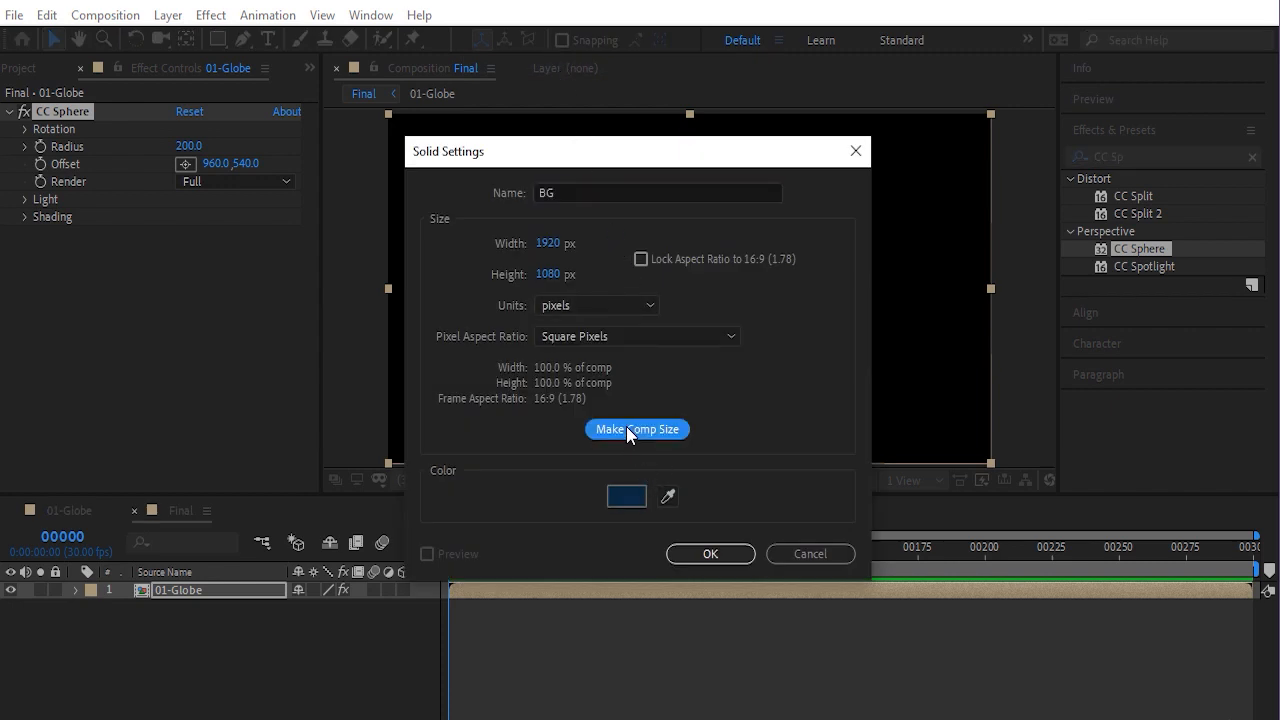
left_click(712, 556)
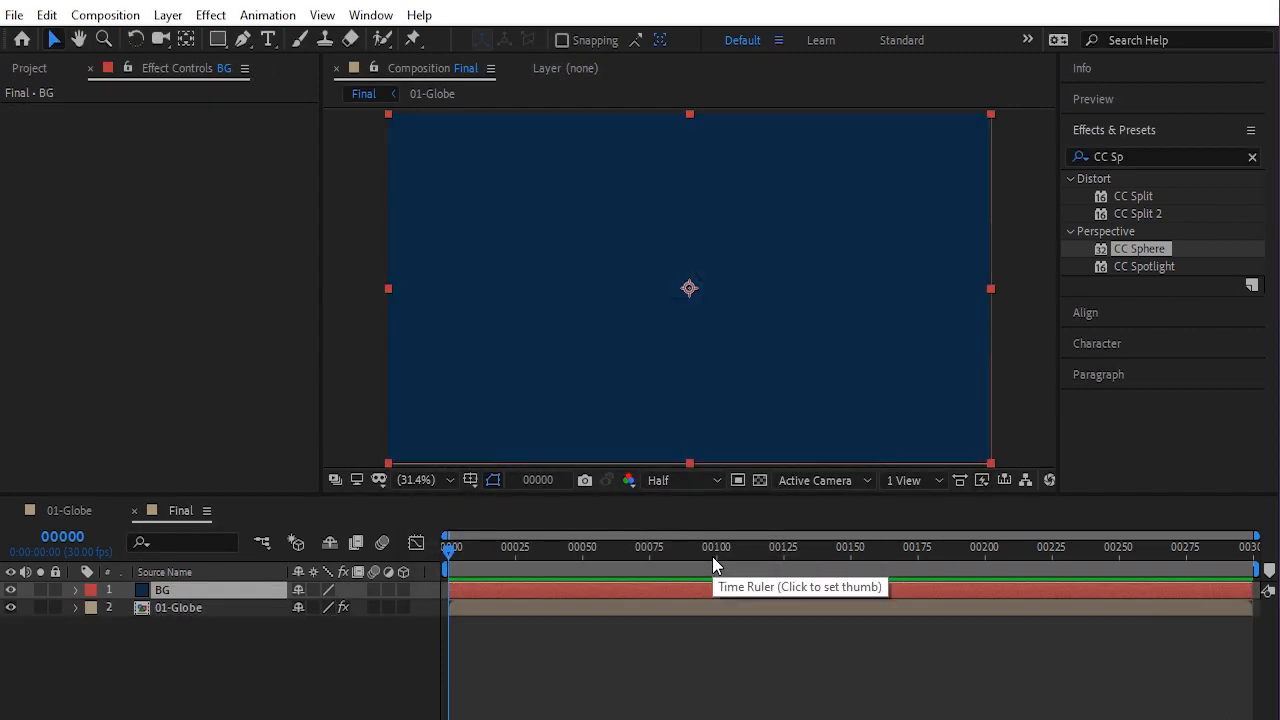
Move the BG solid below the 01-Globe layer and apply a 4-Color Gradient to it
left_click_drag(195, 591, 191, 624)
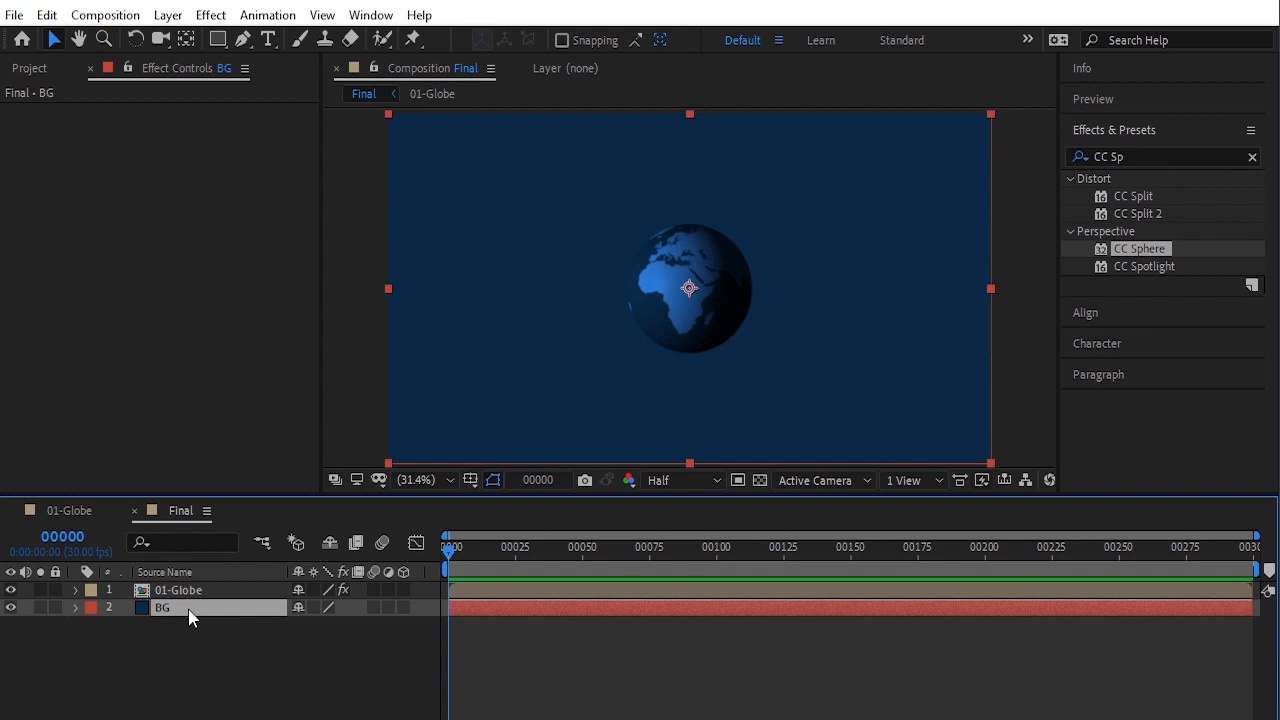
double_click(1130, 156)
triple_click(1130, 156)
type("gradien")
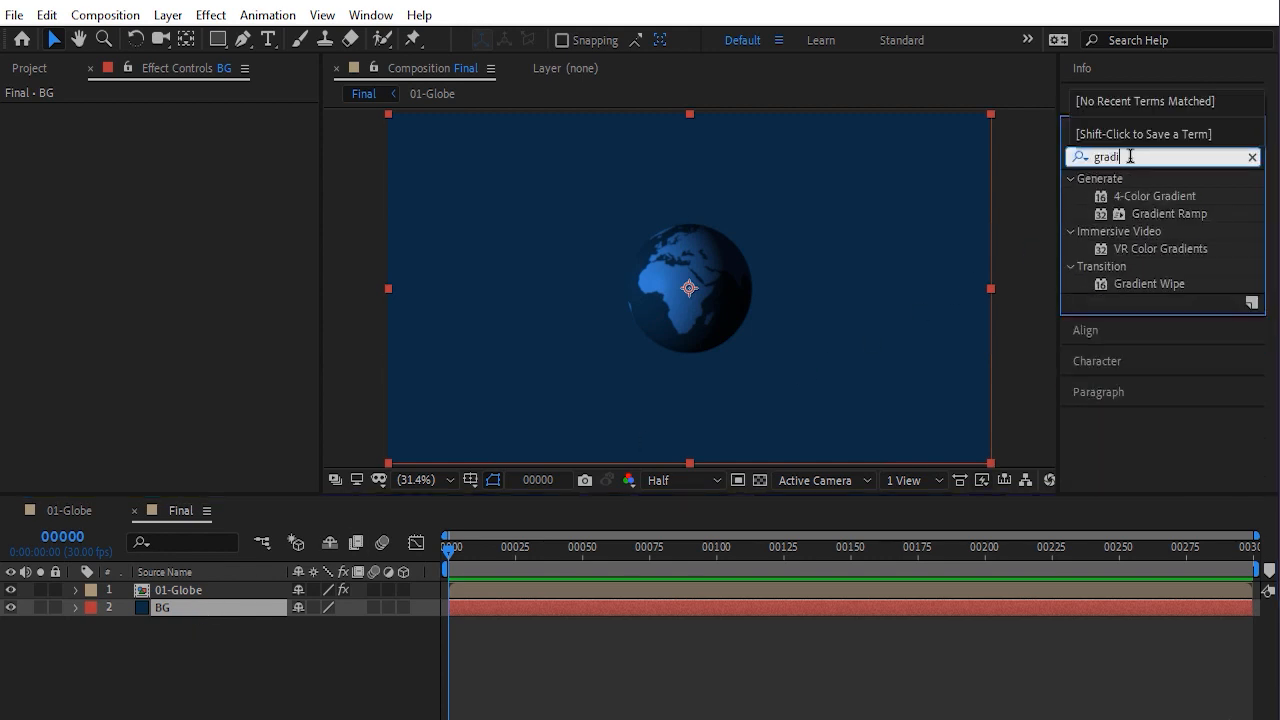
double_click(1162, 199)
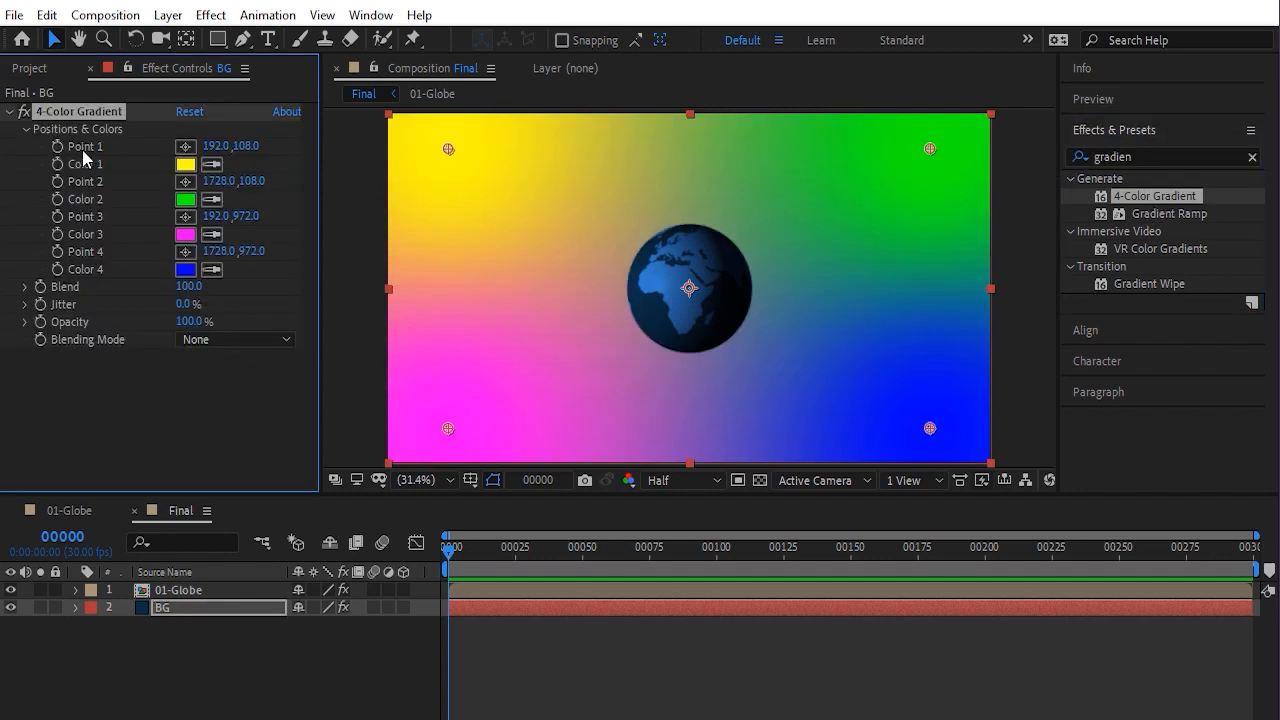
Place the four 4-Color Gradient points at the four corners of the composition
left_click(185, 146)
left_click(395, 121)
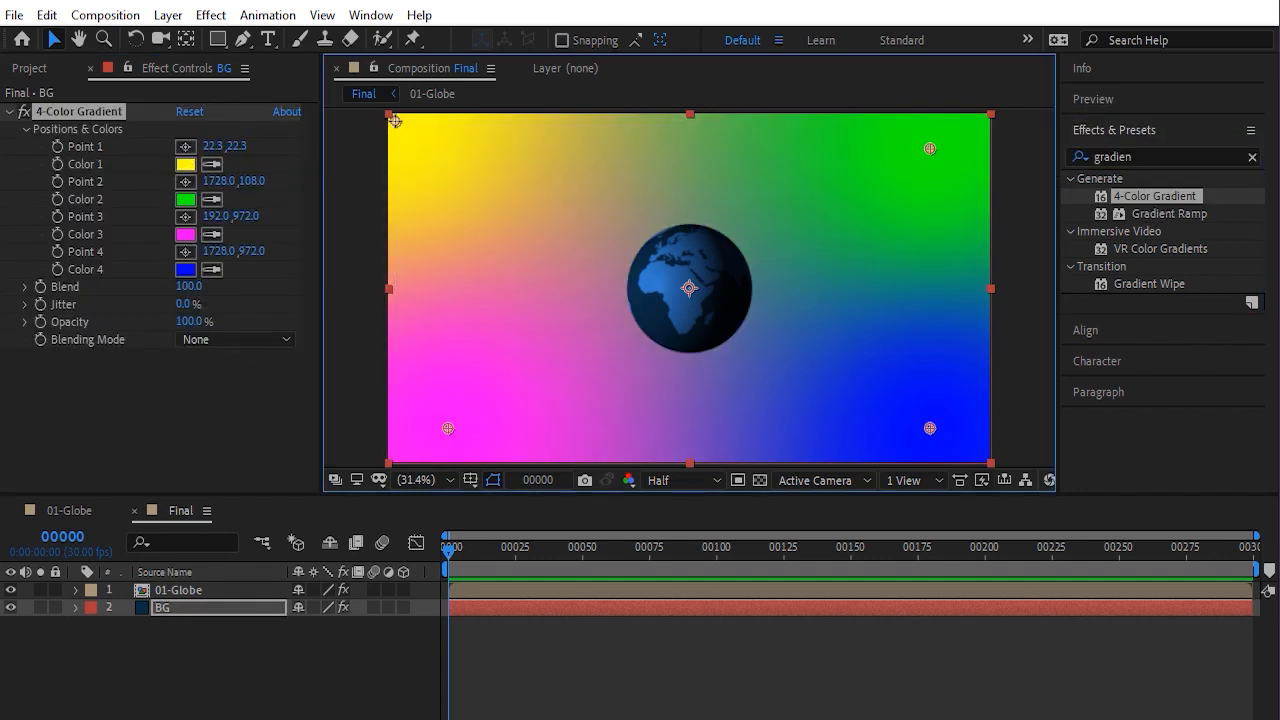
left_click(186, 183)
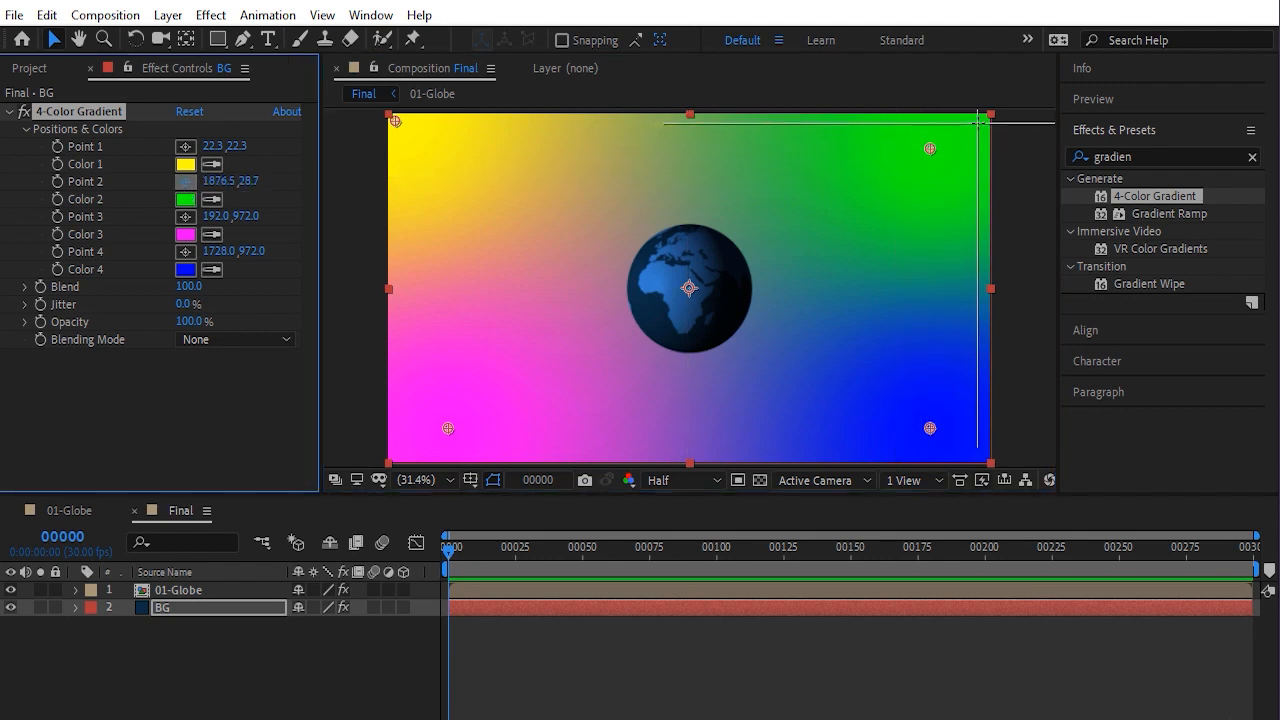
left_click(979, 124)
left_click(185, 216)
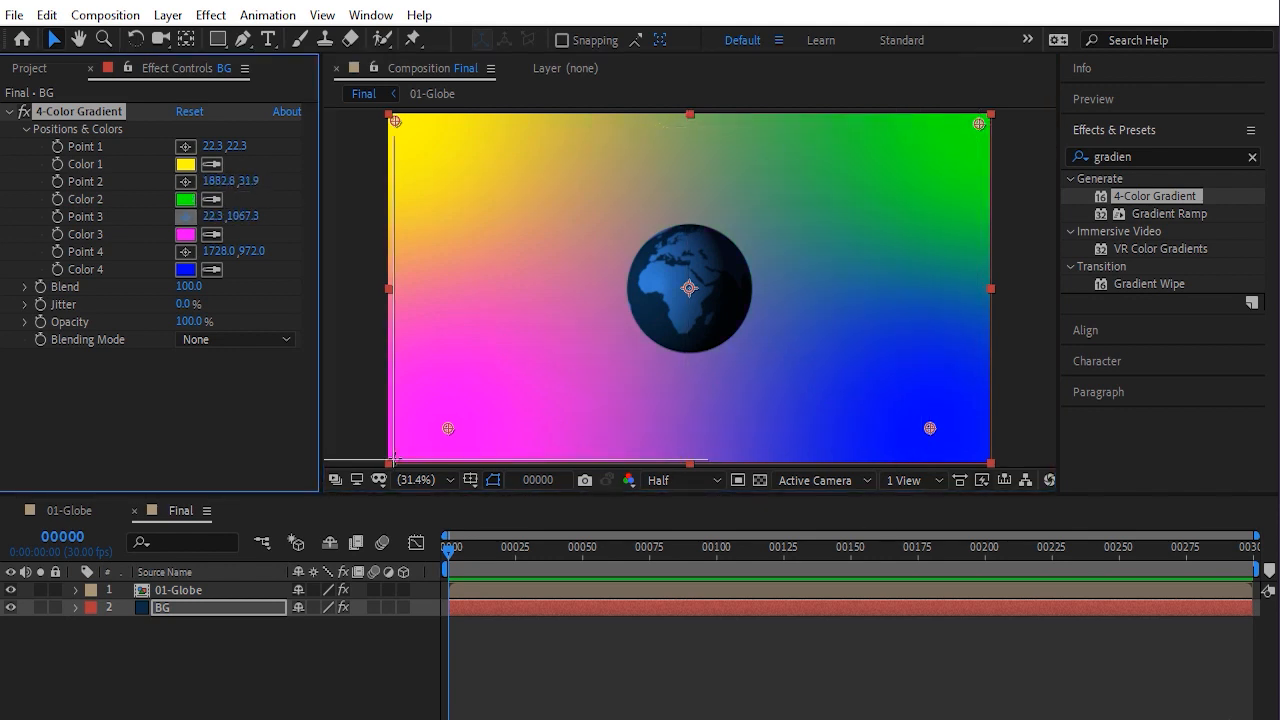
left_click(394, 455)
left_click(185, 251)
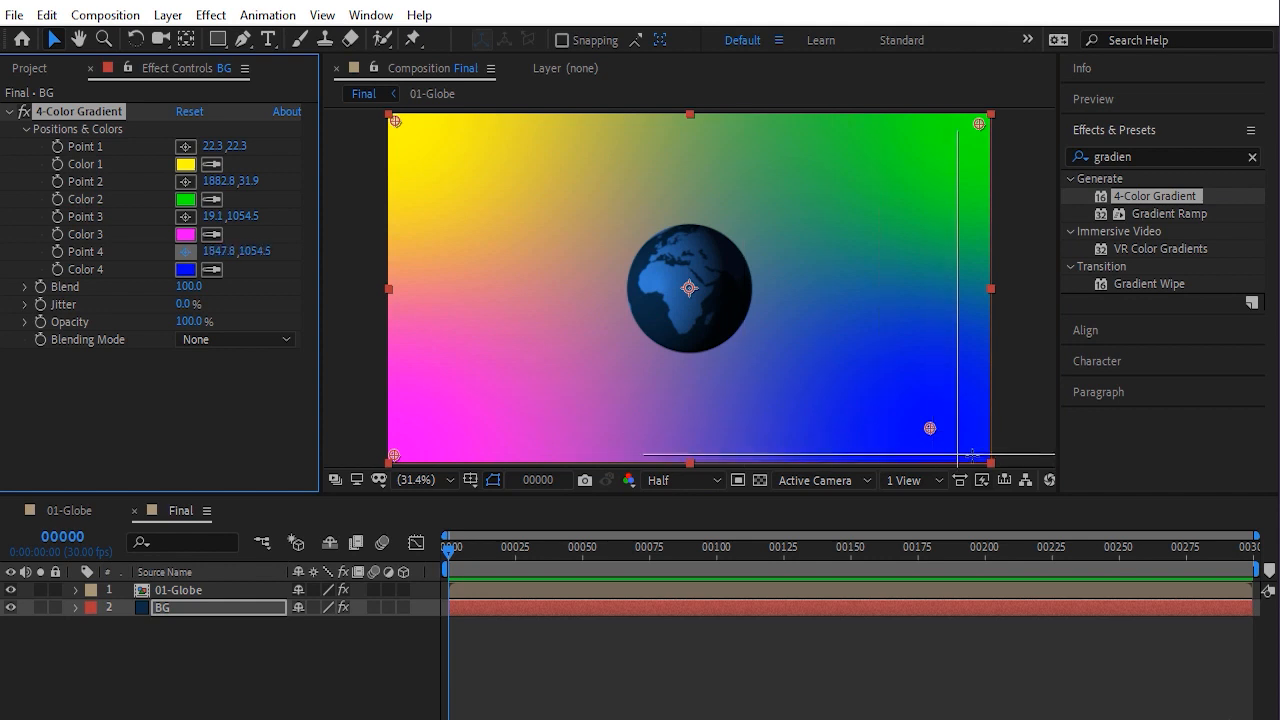
left_click(983, 459)
Set the gradient's Color 1 to 012C4F and Color 2 to 003D70
left_click(185, 165)
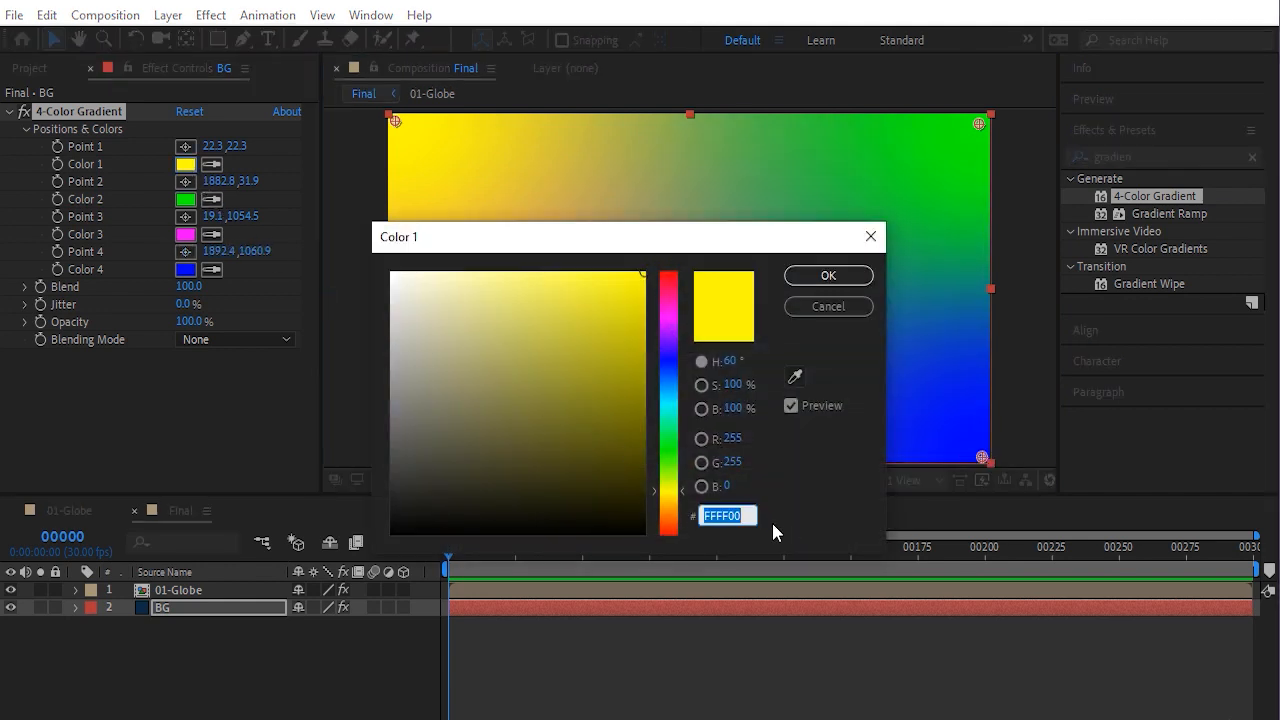
type("01")
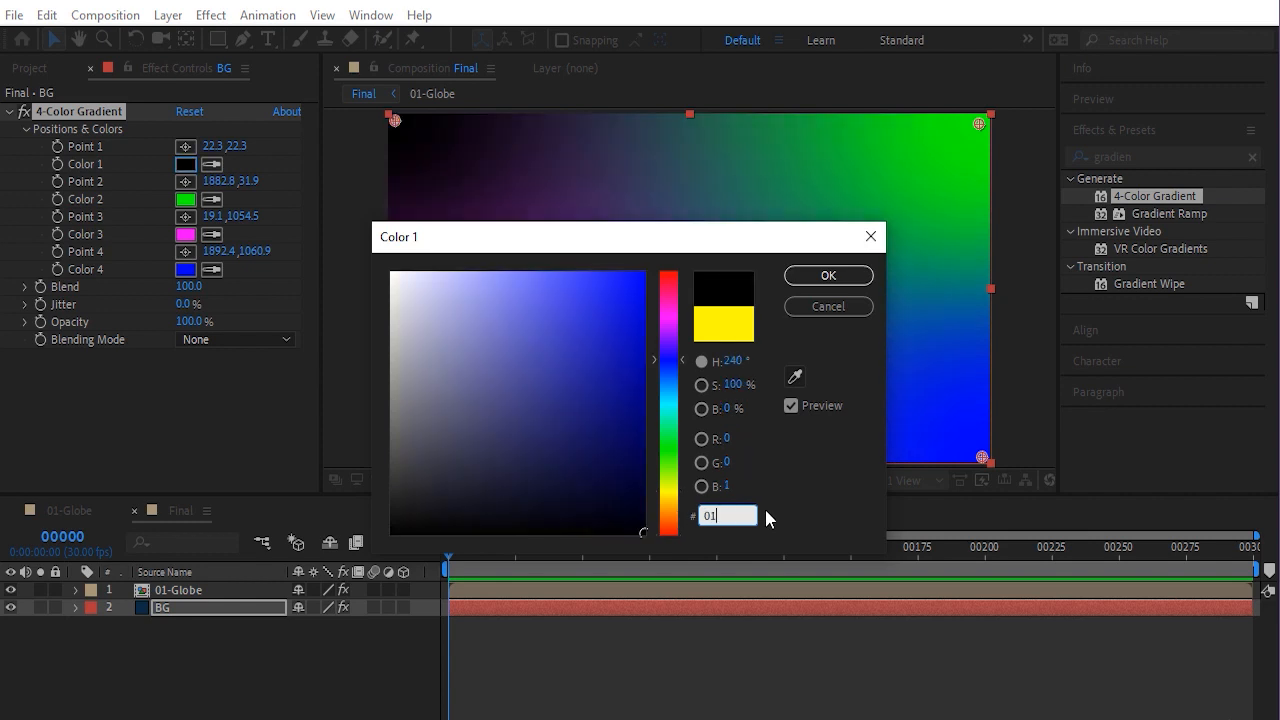
type("2C4F")
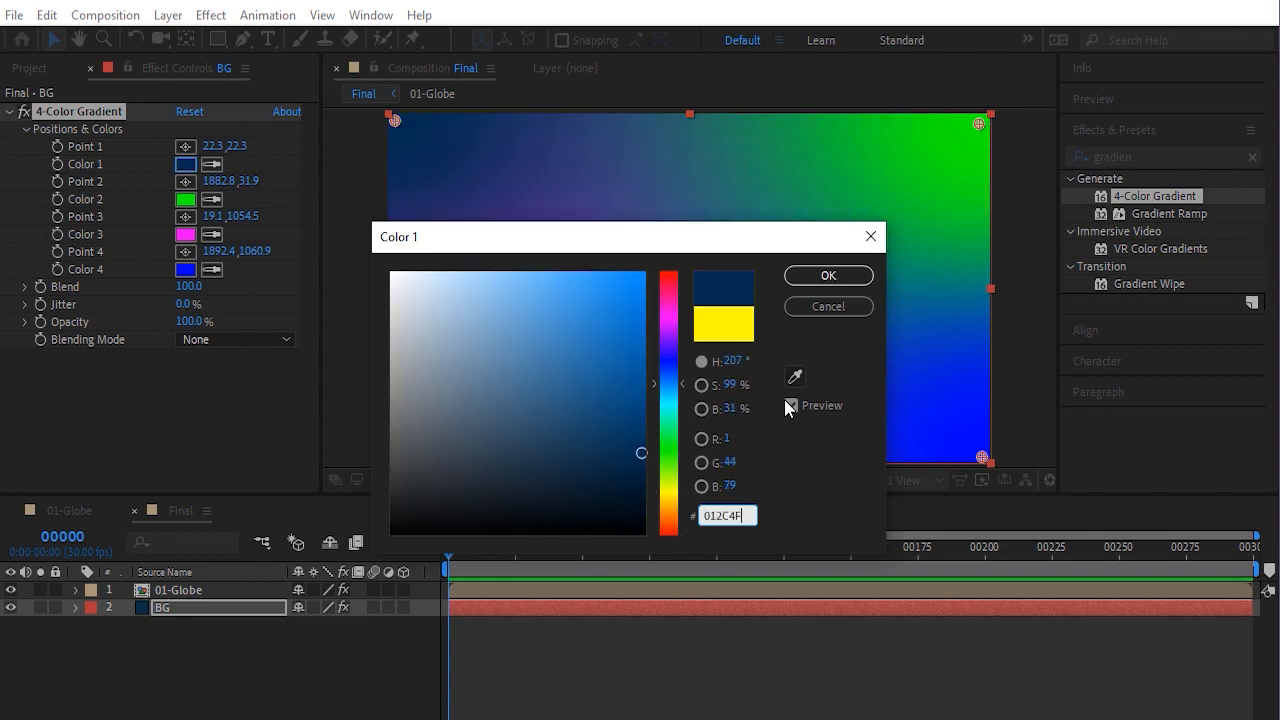
left_click(817, 281)
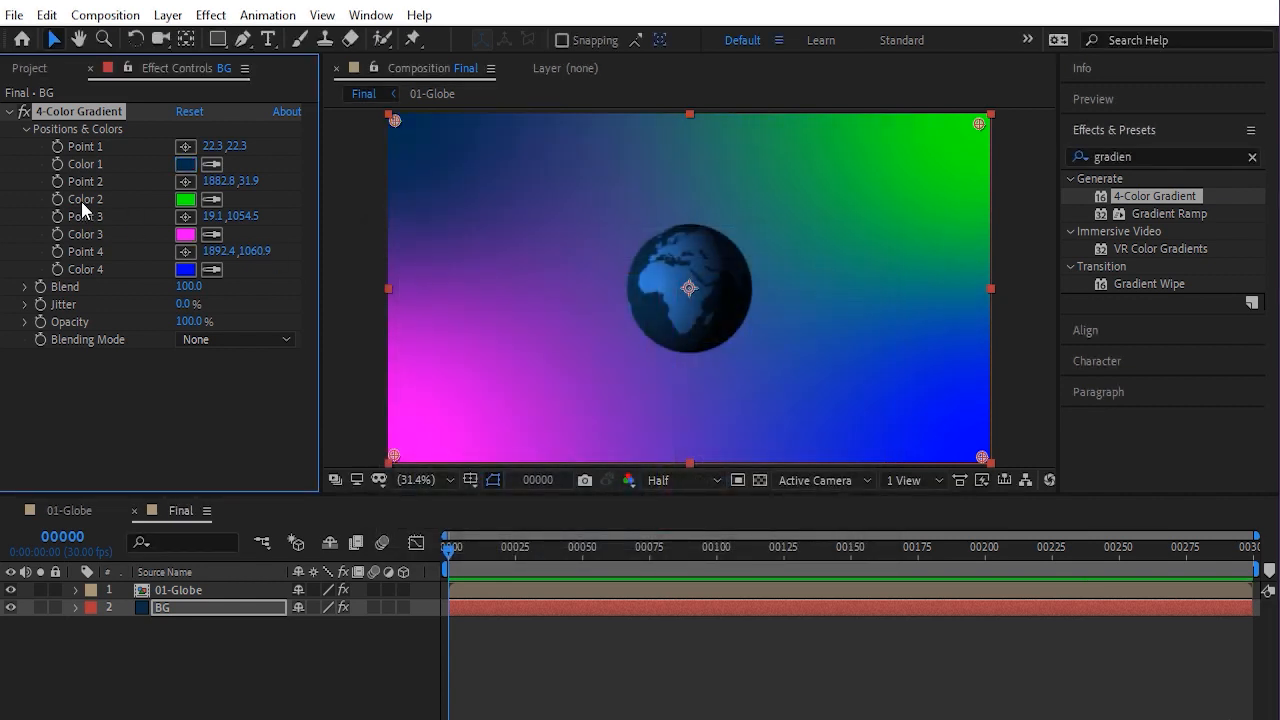
left_click(183, 210)
type("003")
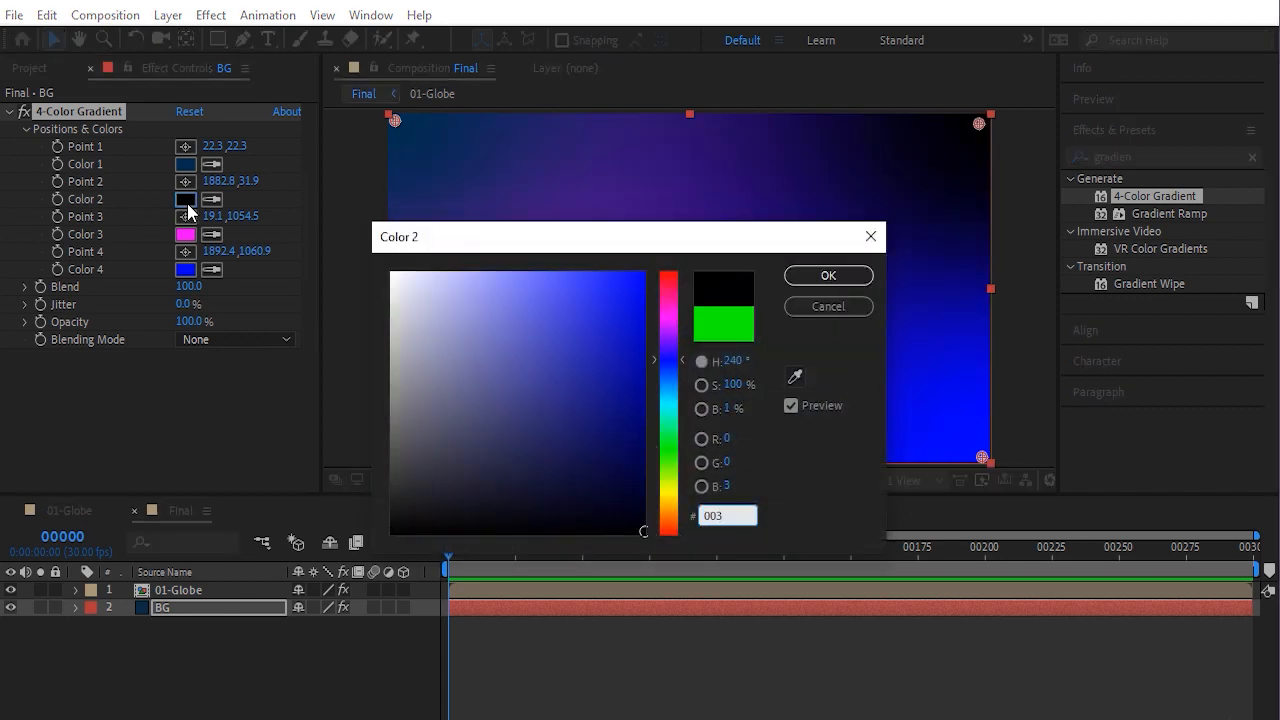
type("D70")
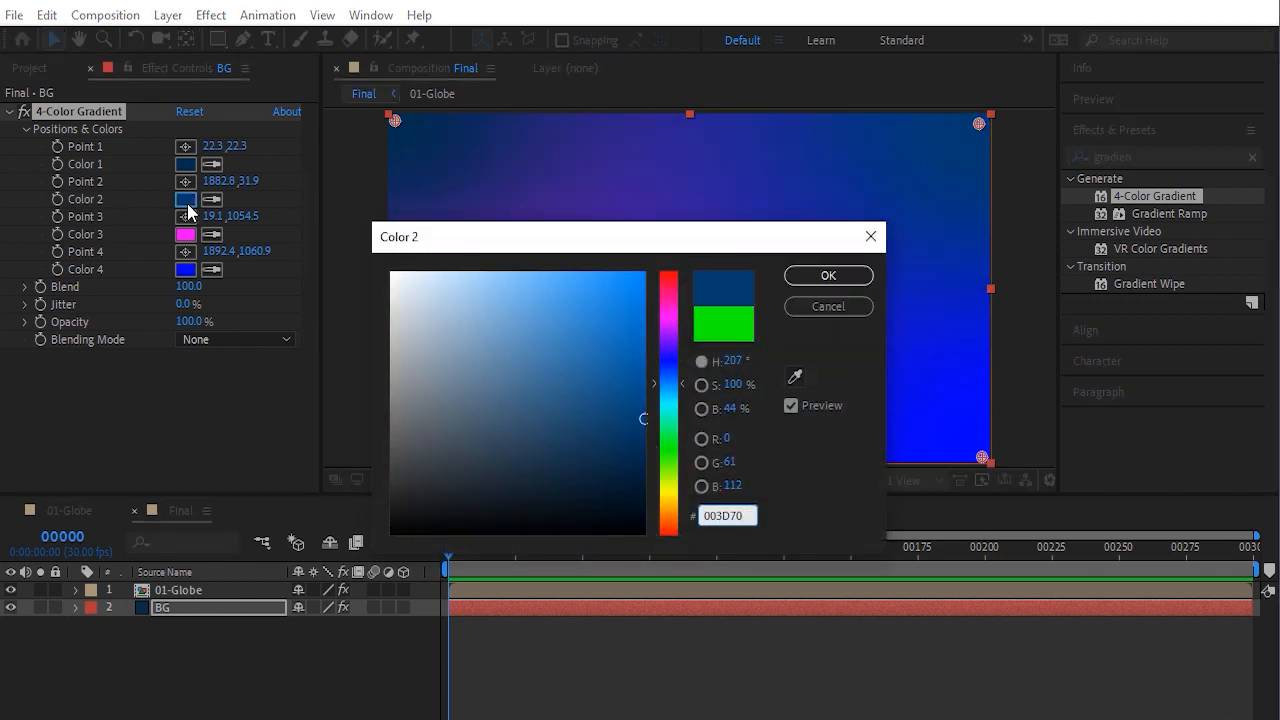
left_click(828, 276)
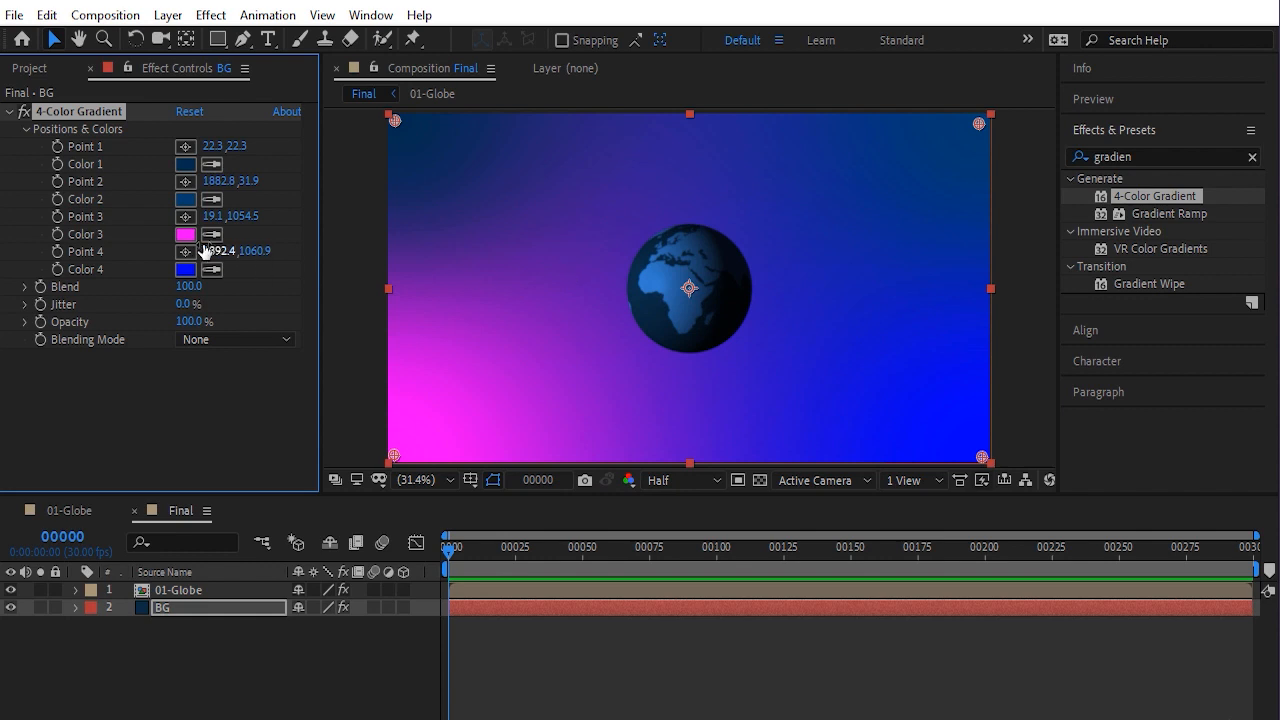
Set the gradient's Color 3 to 27689E and Color 4 to 418AC7
left_click(187, 235)
type("27")
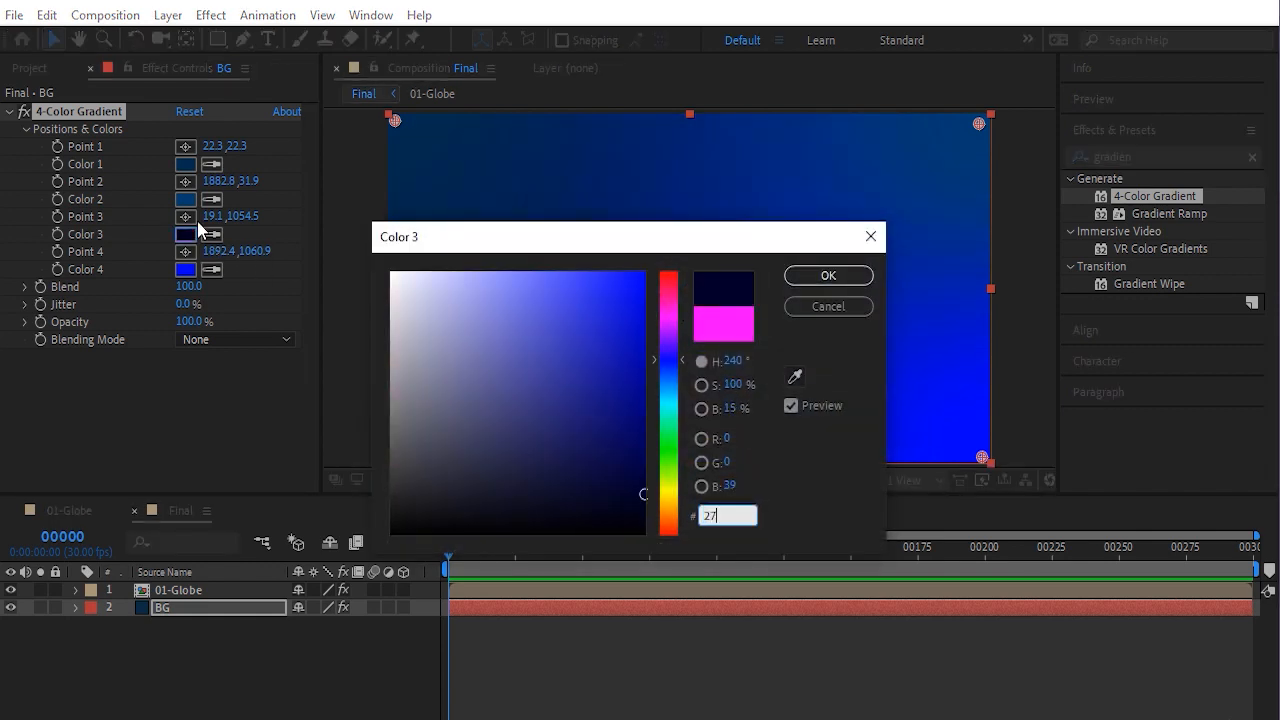
type("689E")
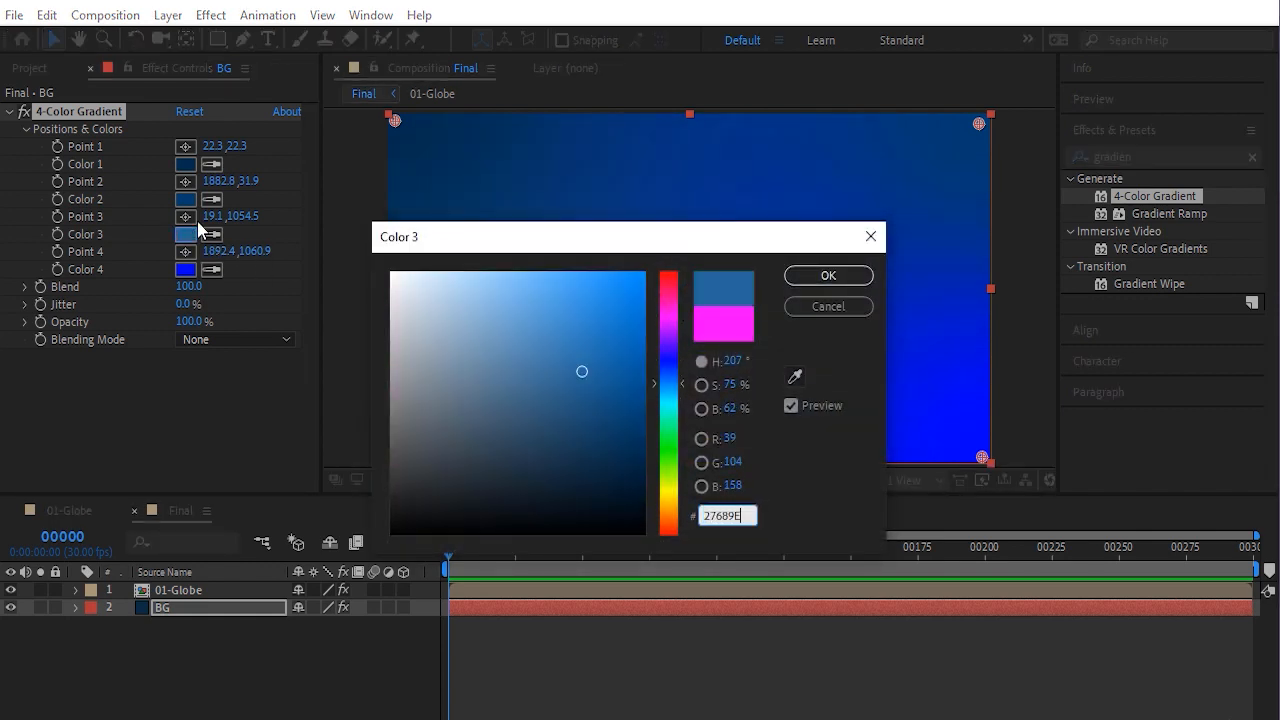
left_click(829, 277)
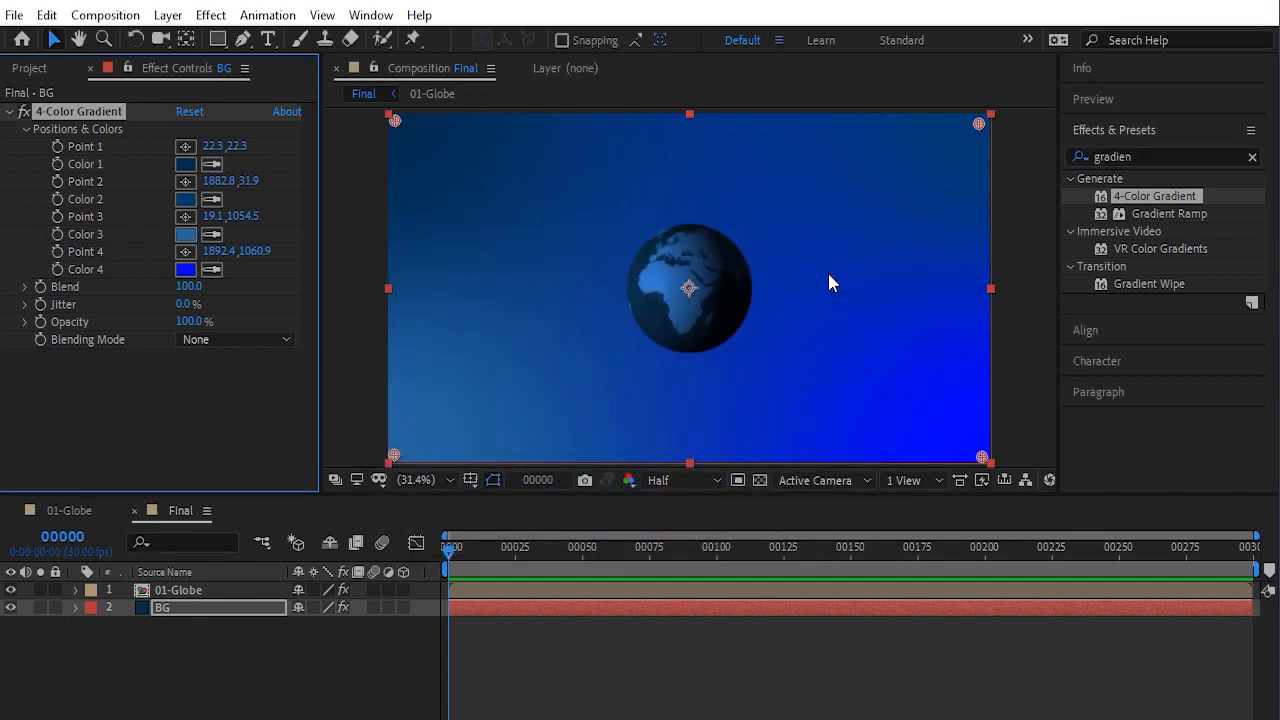
left_click(186, 269)
type("41")
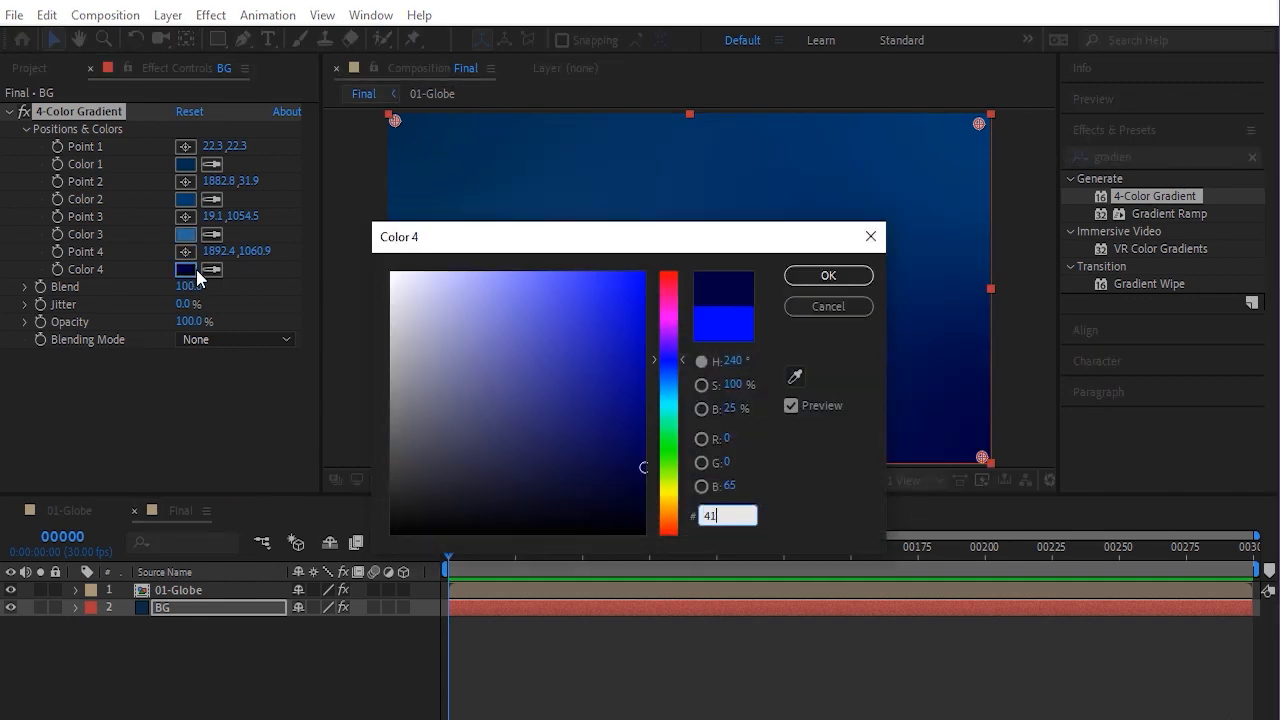
type("8AC7")
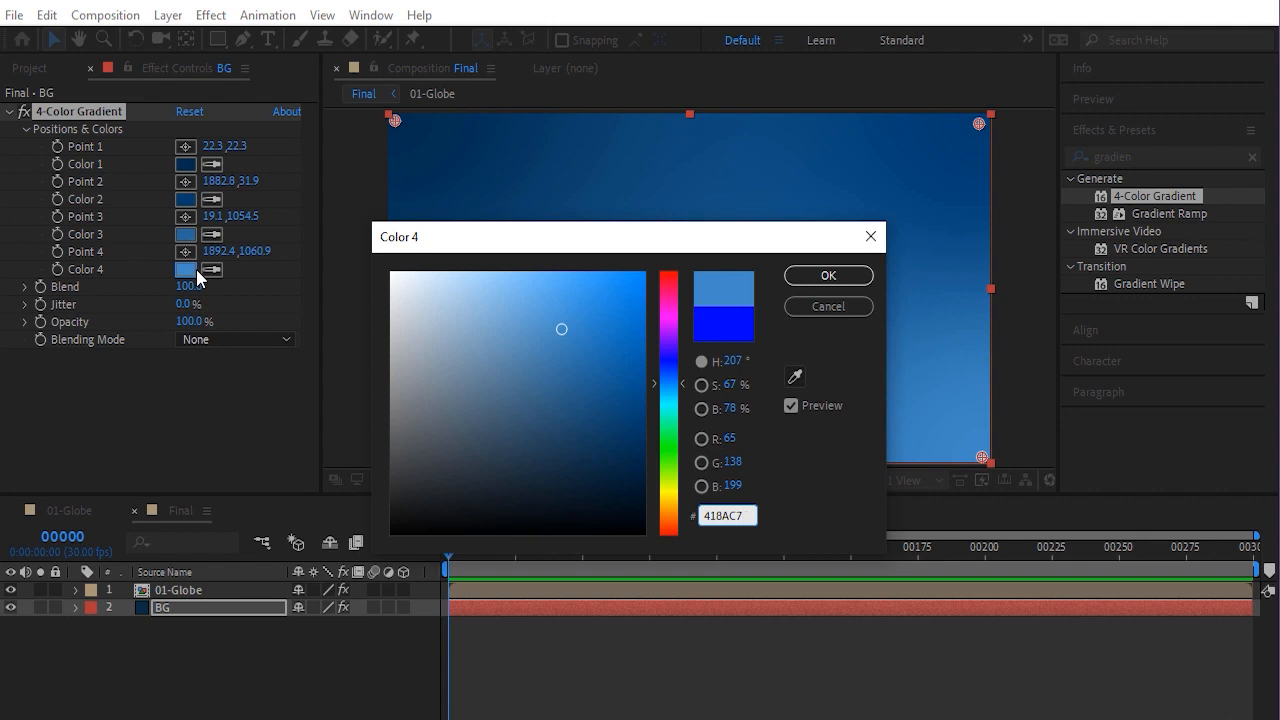
key("Return")
left_click(199, 392)
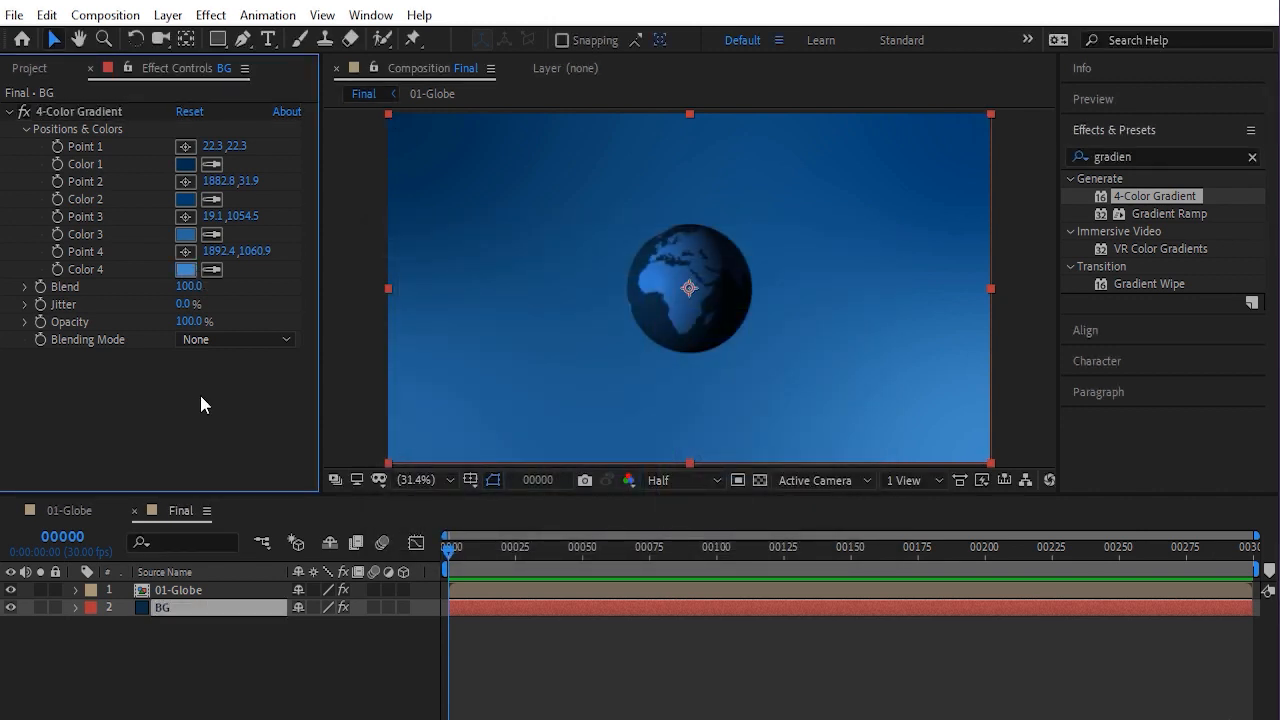
Lock the BG layer and set the 01-Globe layer's CC Sphere Radius to 400
left_click(55, 607)
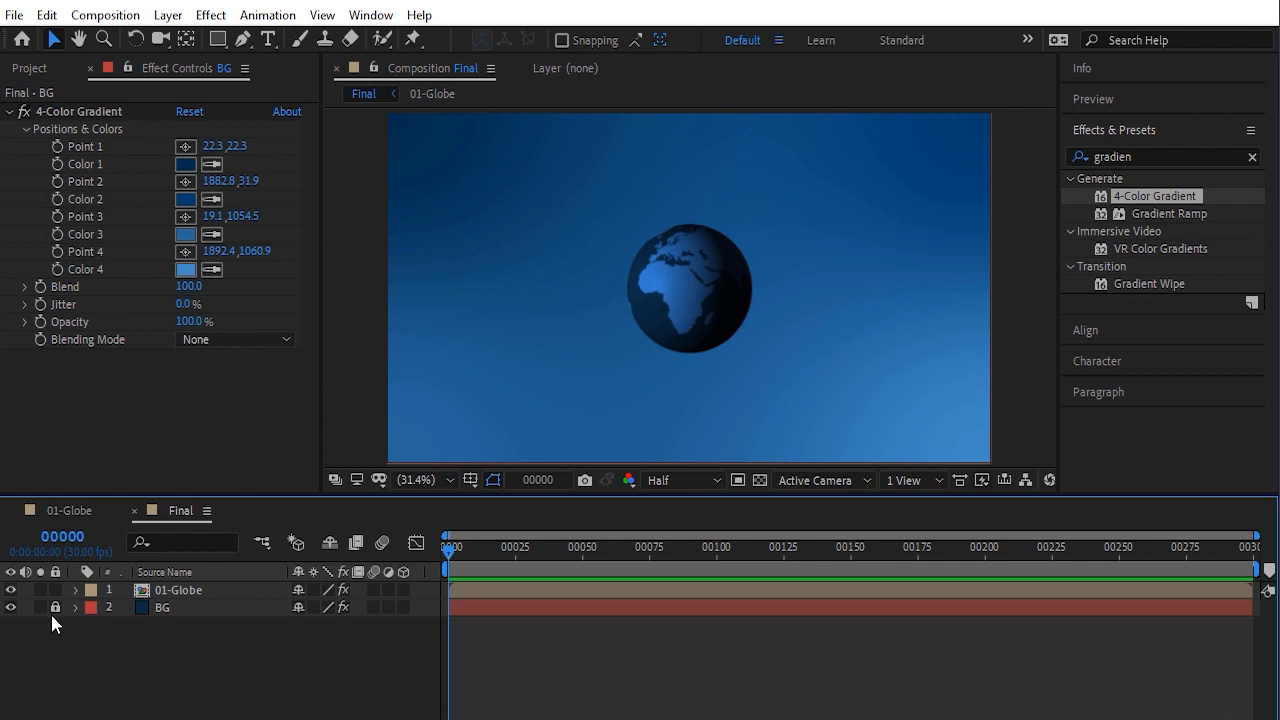
left_click(186, 592)
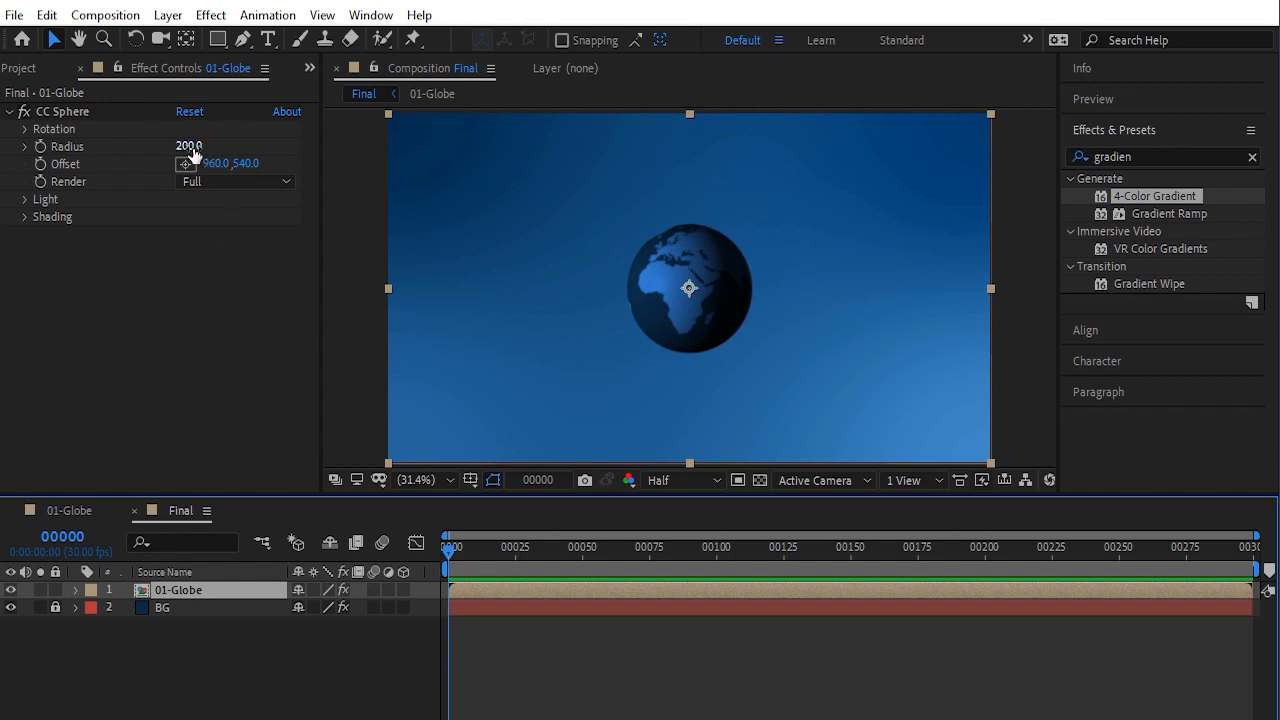
mouse_move(193, 150)
left_mouse_down()
mouse_move(228, 157)
mouse_move(197, 156)
left_mouse_up()
left_click(184, 149)
type("4")
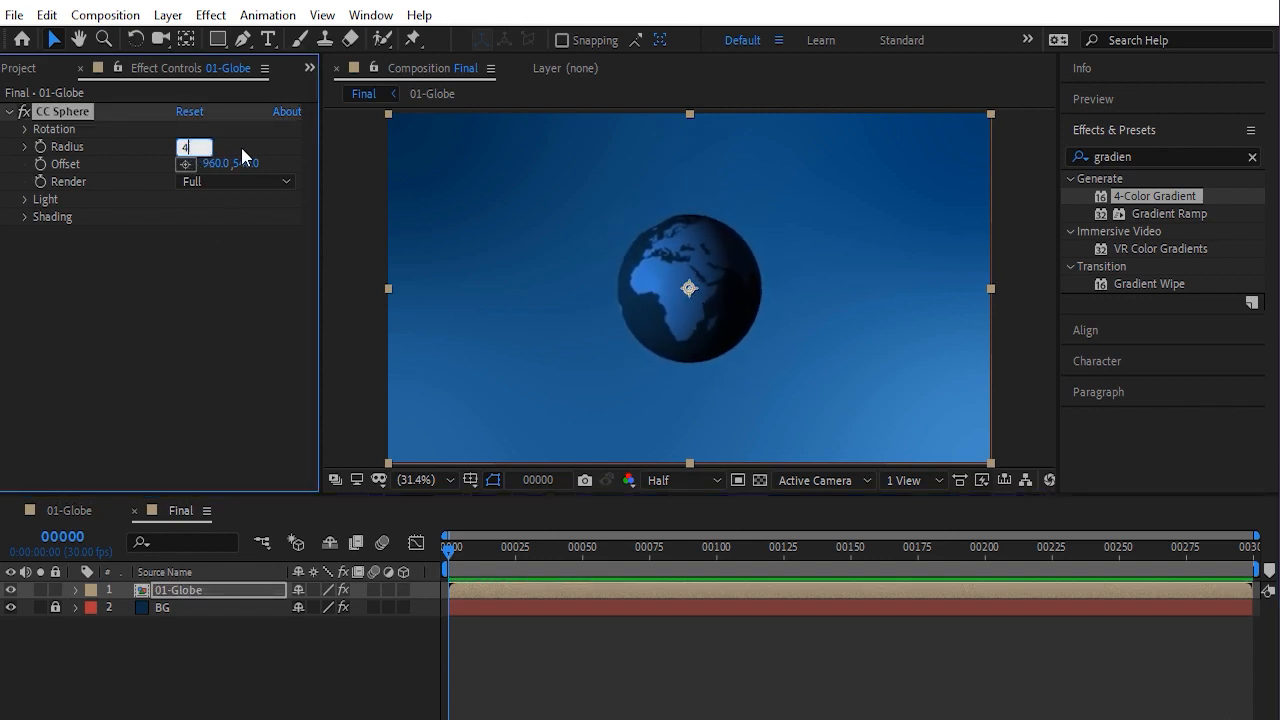
type("00")
key("Return")
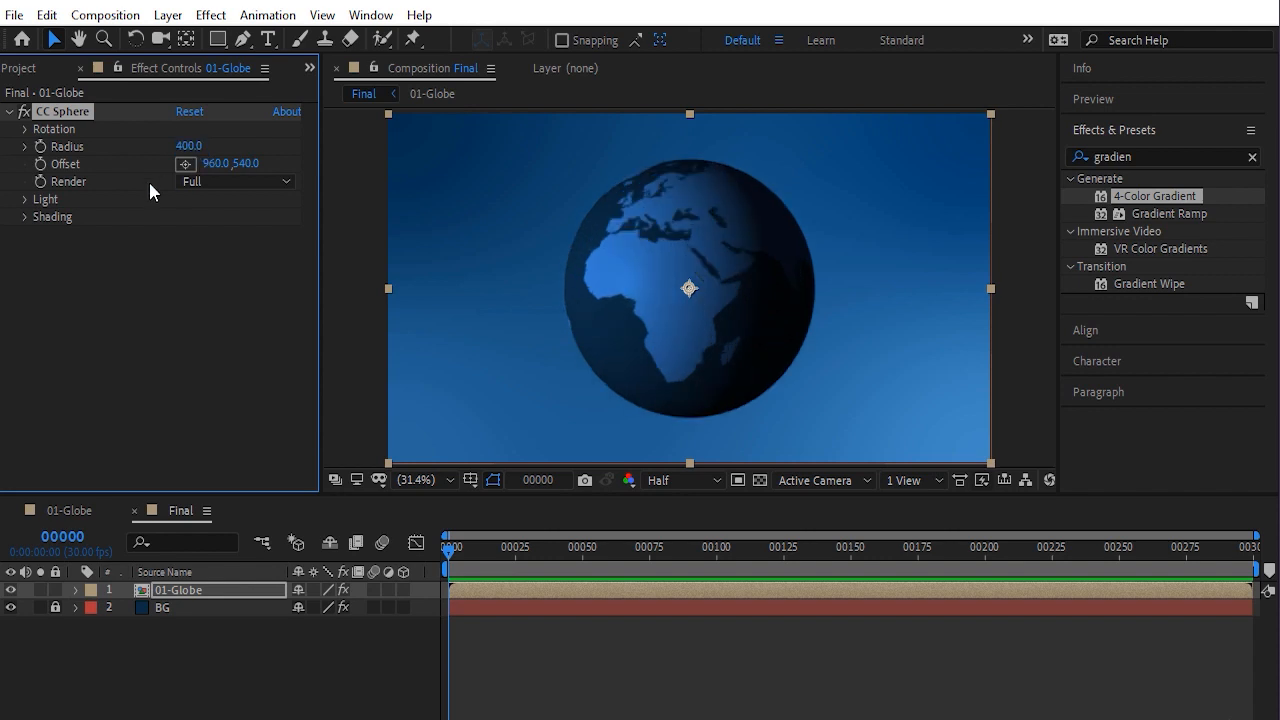
Set the CC Sphere Shading Ambient to 120 and Diffuse to 40
left_click(24, 218)
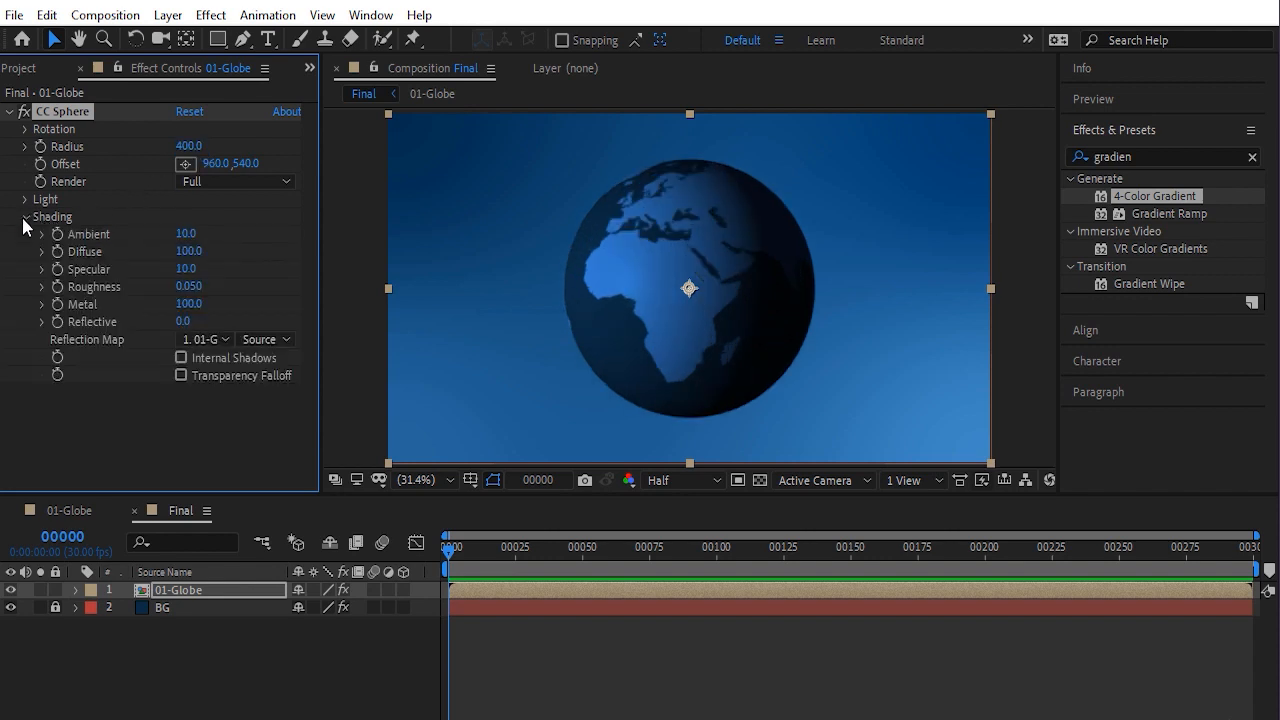
left_click_drag(185, 233, 266, 232)
left_click(195, 233)
type("12")
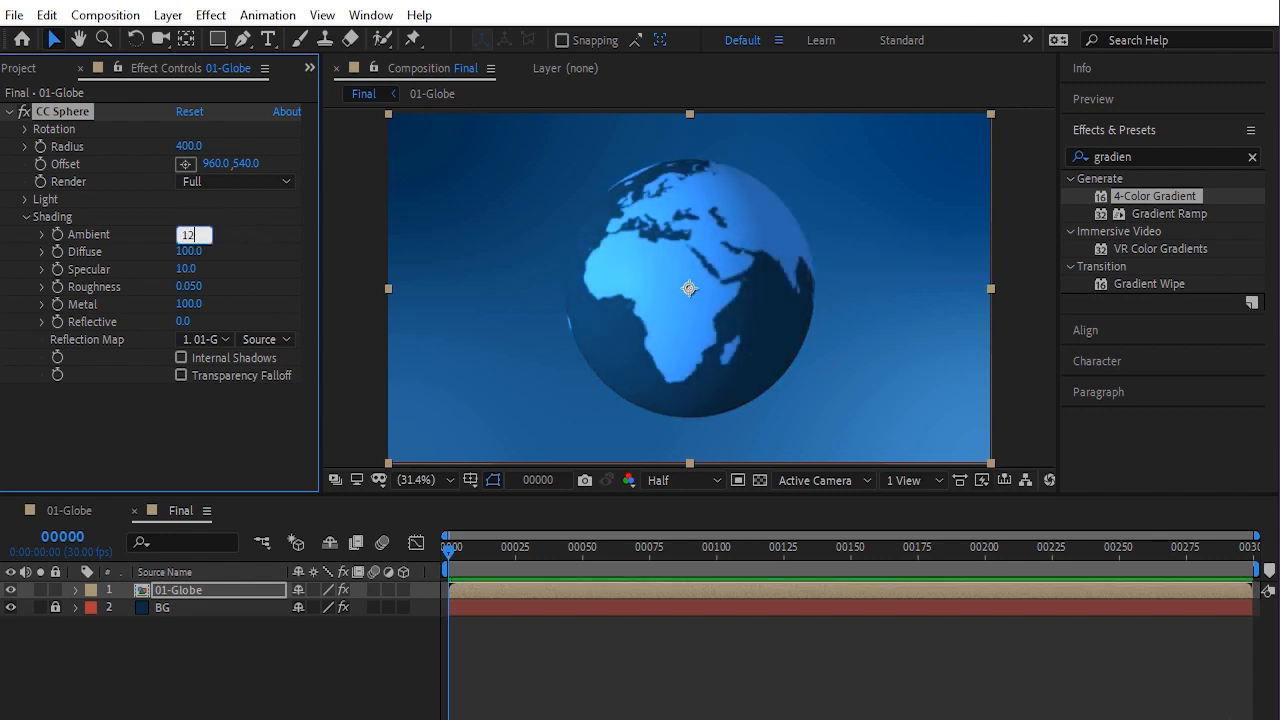
type("0")
key("Return")
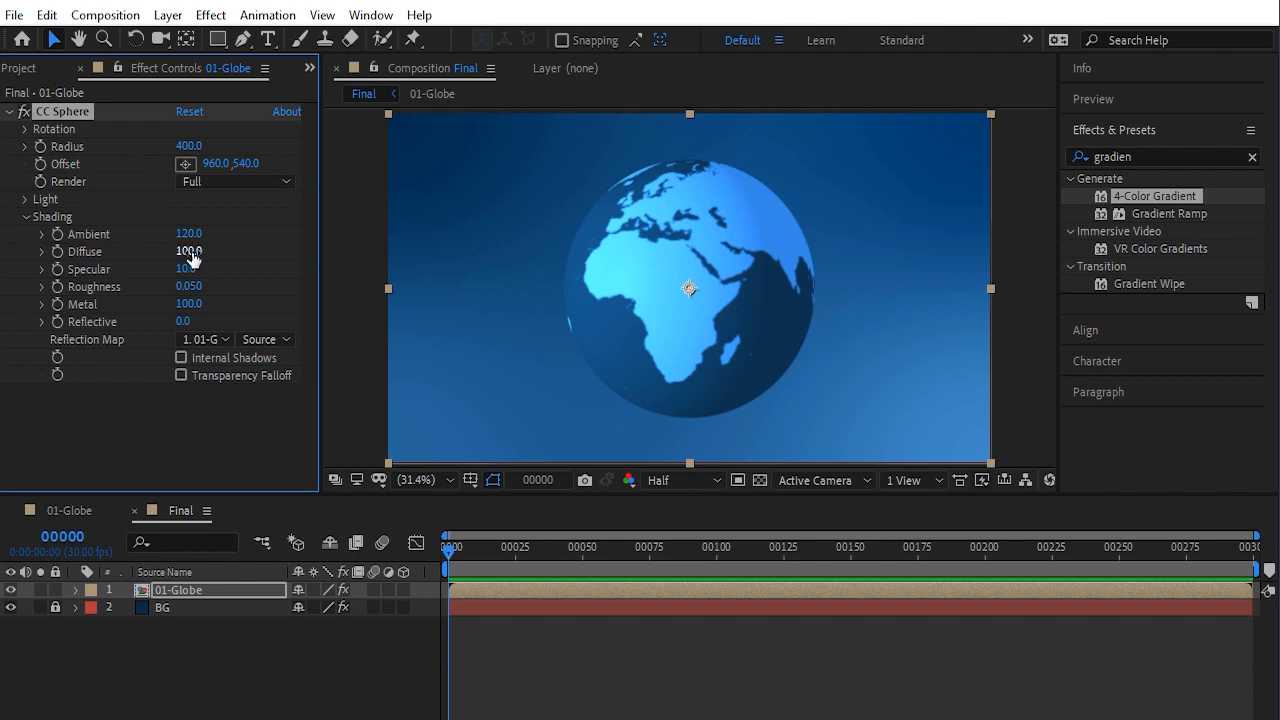
left_click_drag(194, 251, 97, 257)
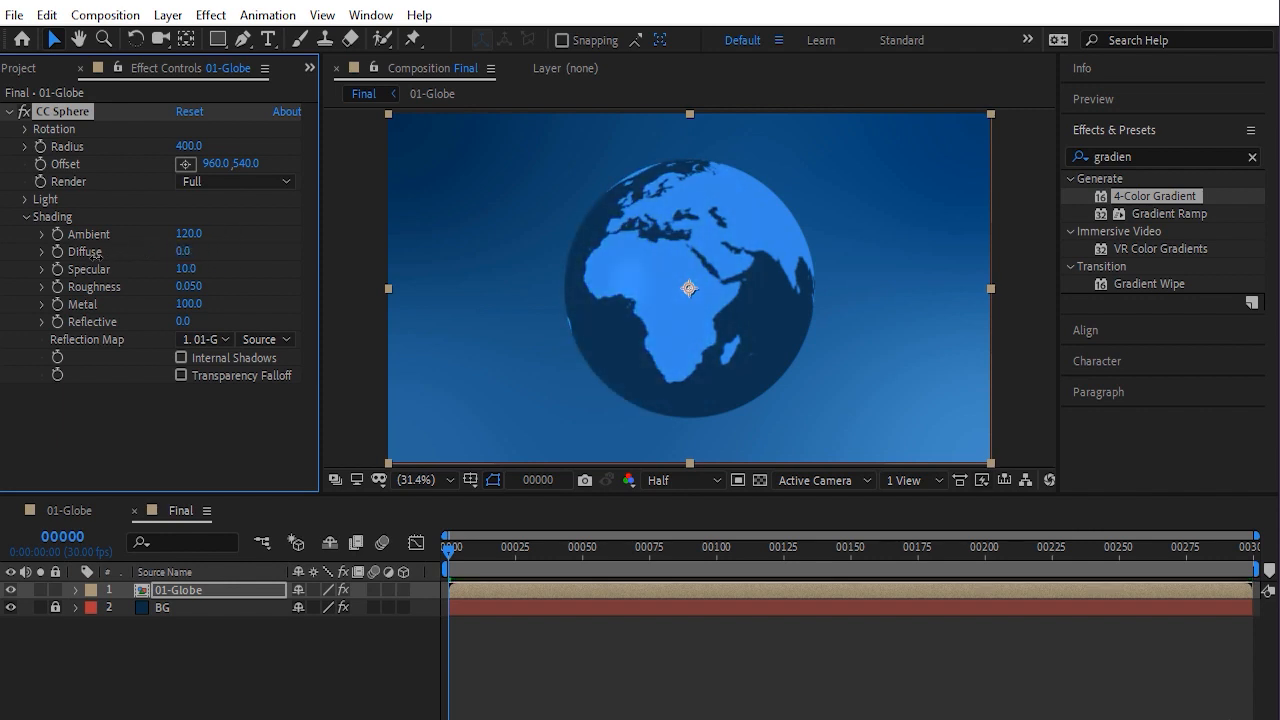
left_click(183, 251)
type("40")
key("Return")
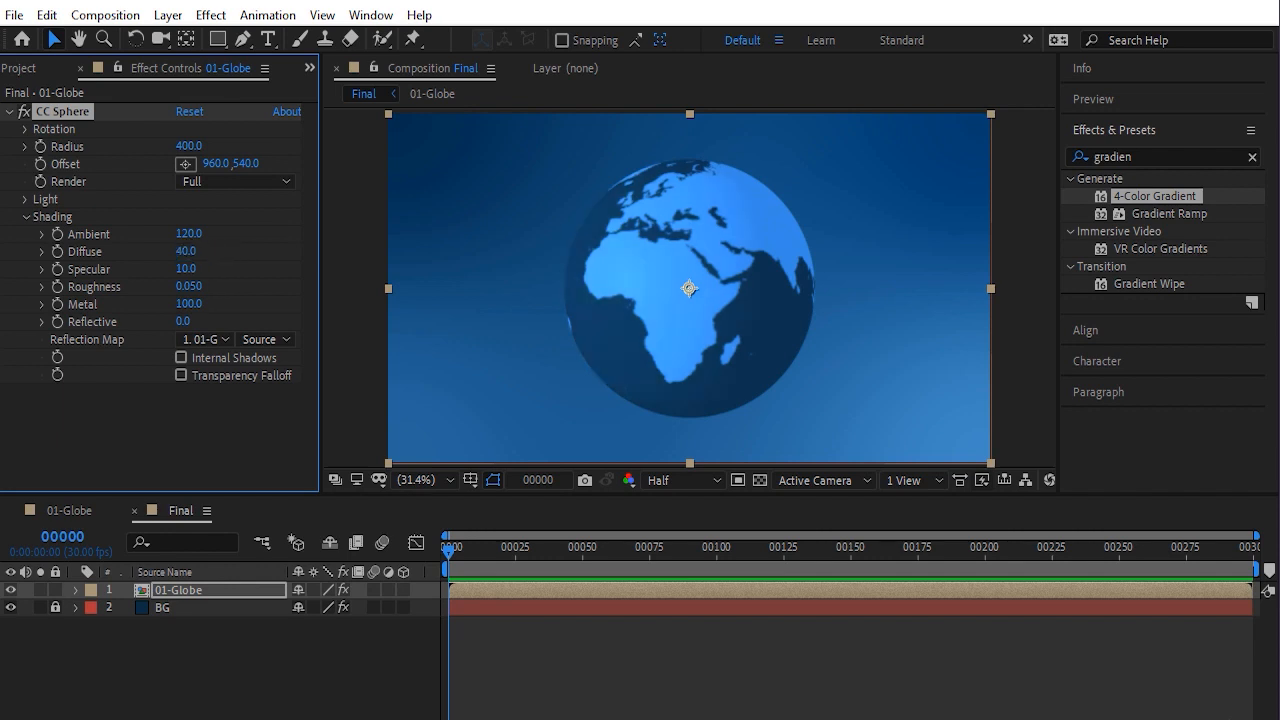
Set the CC Sphere Shading Specular to 20
left_click_drag(187, 270, 298, 257)
left_click_drag(184, 272, 161, 269)
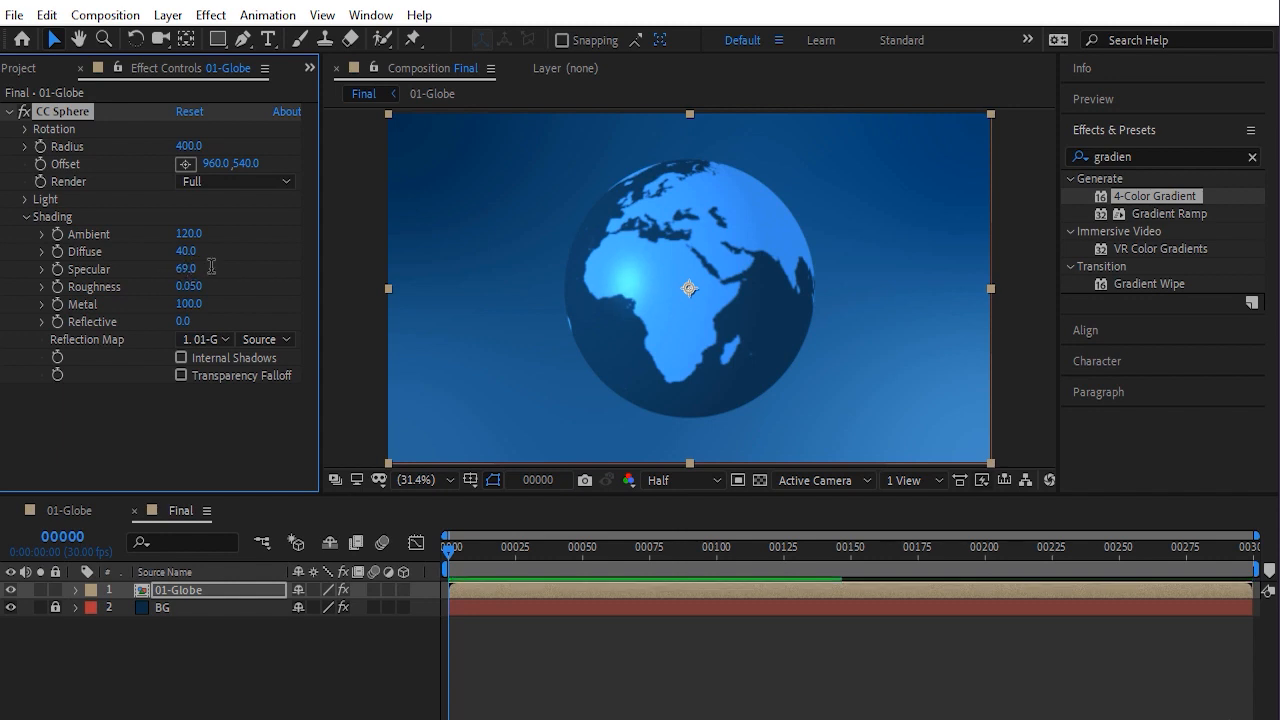
left_click(187, 270)
type("20")
key("Return")
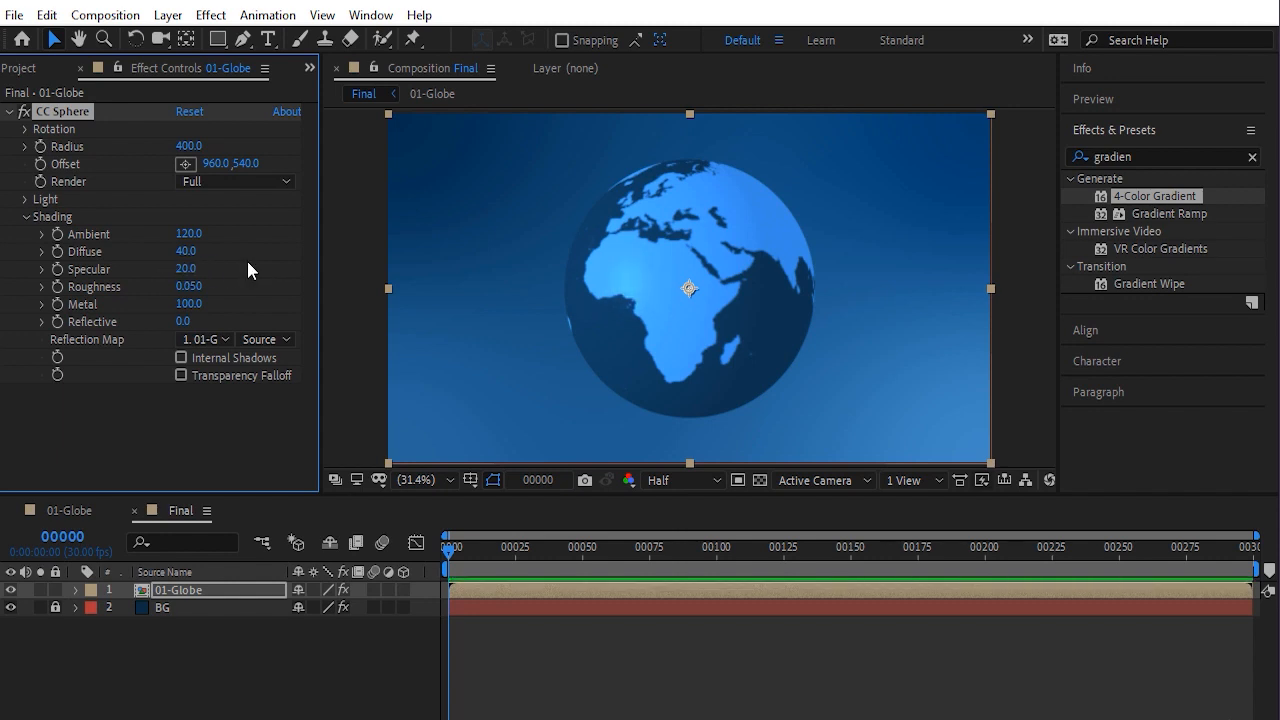
Make the 01-Globe layer a 3D layer and open the CC Sphere Rotation properties
left_click(199, 590)
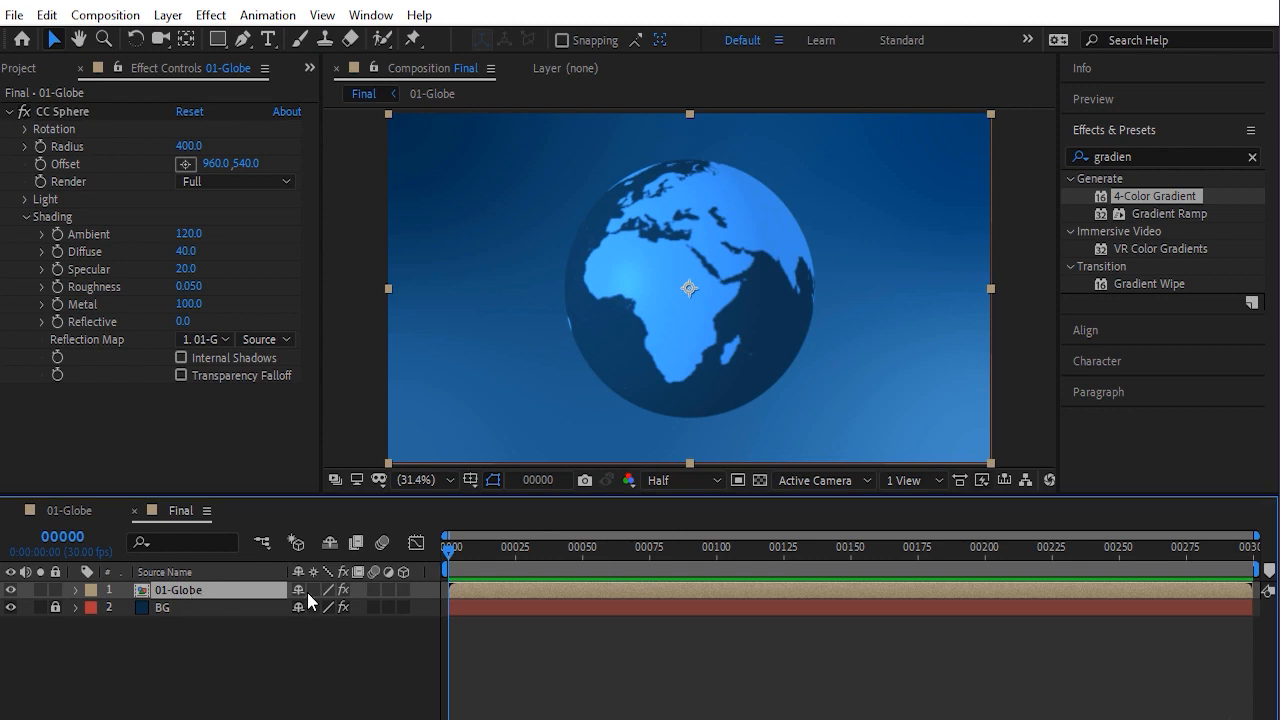
left_click(401, 591)
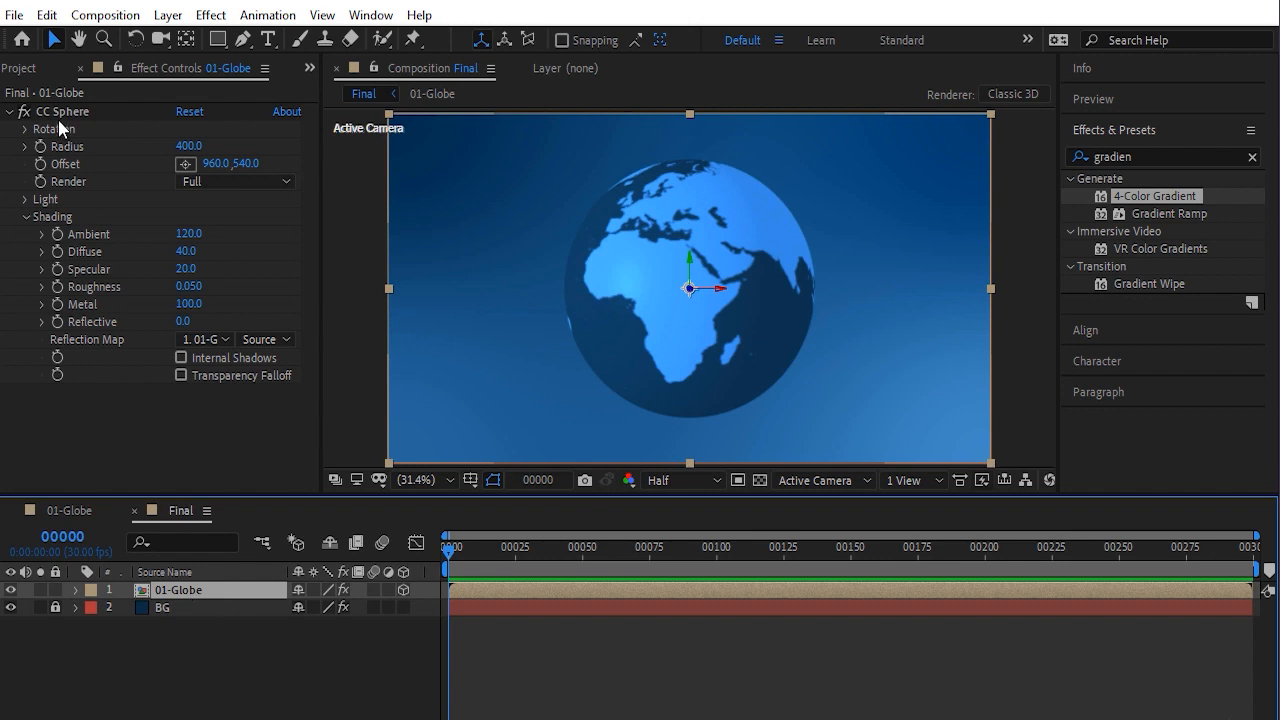
left_click(25, 130)
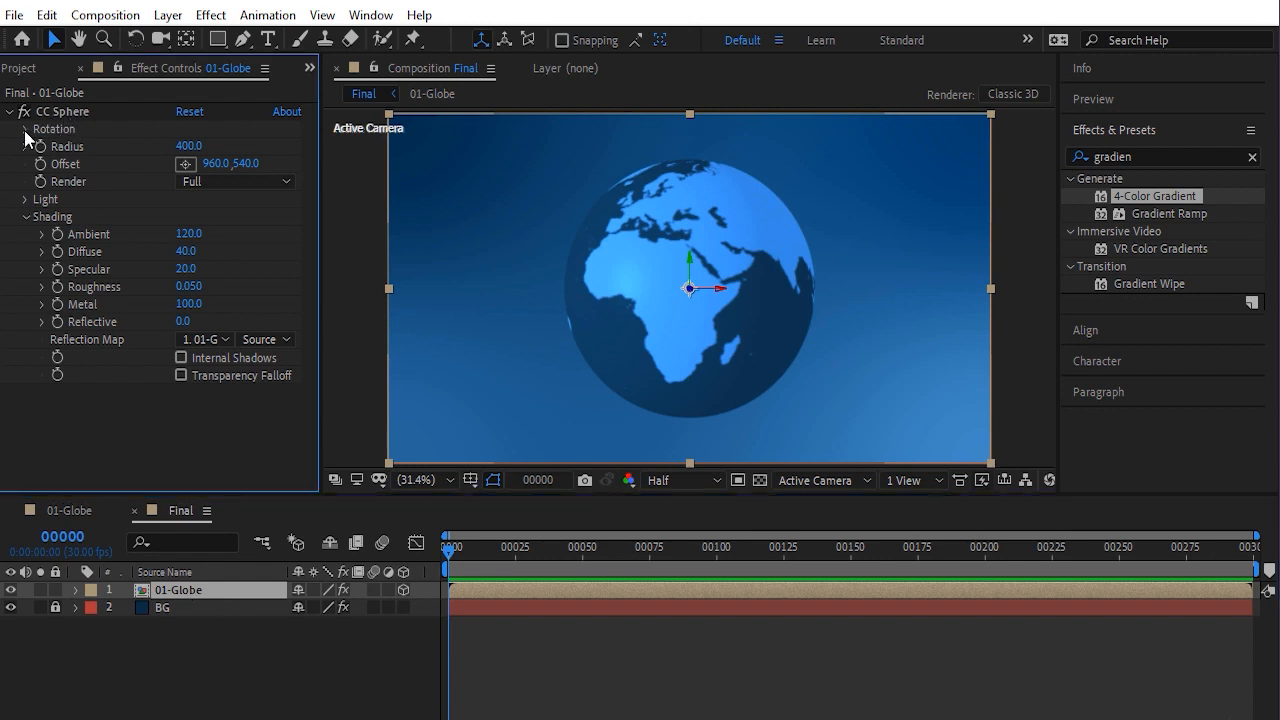
left_click(25, 131)
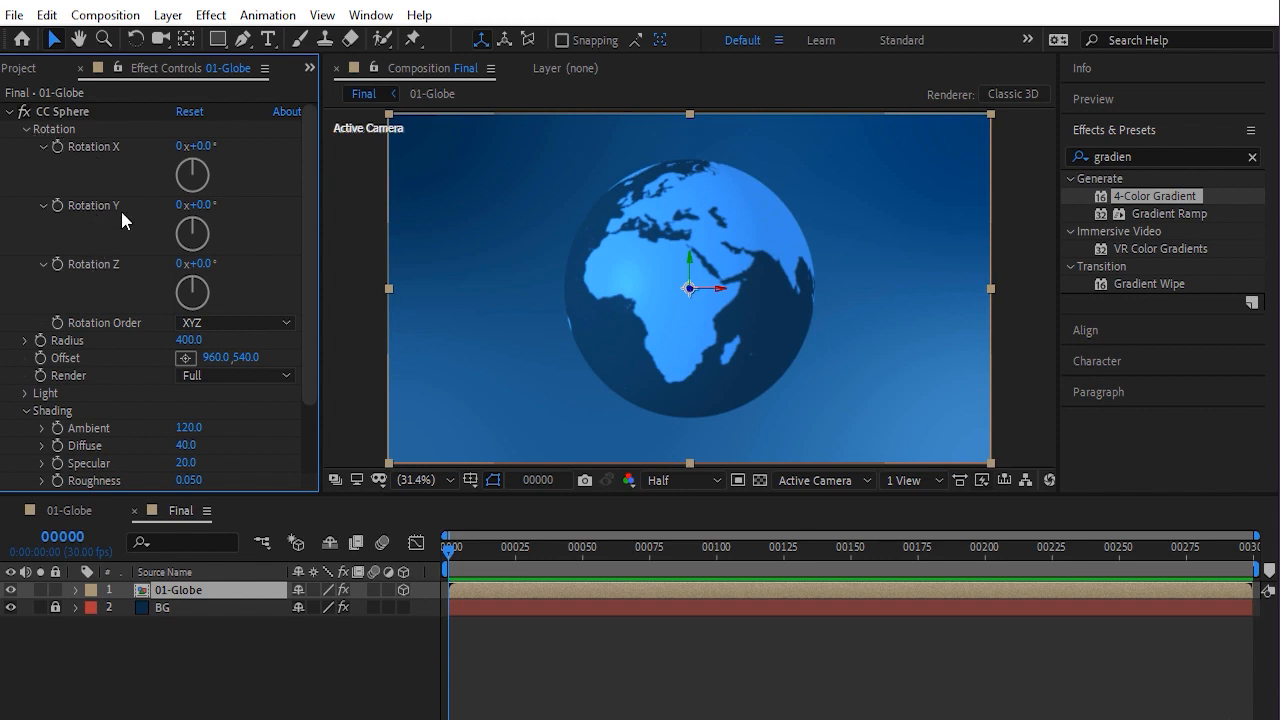
Add a Rotation Y keyframe at frame 0 and move the current time to frame 250
mouse_move(205, 205)
left_mouse_down()
mouse_move(265, 213)
mouse_move(221, 213)
left_mouse_up()
key("ctrl+z")
left_click_drag(465, 552, 435, 552)
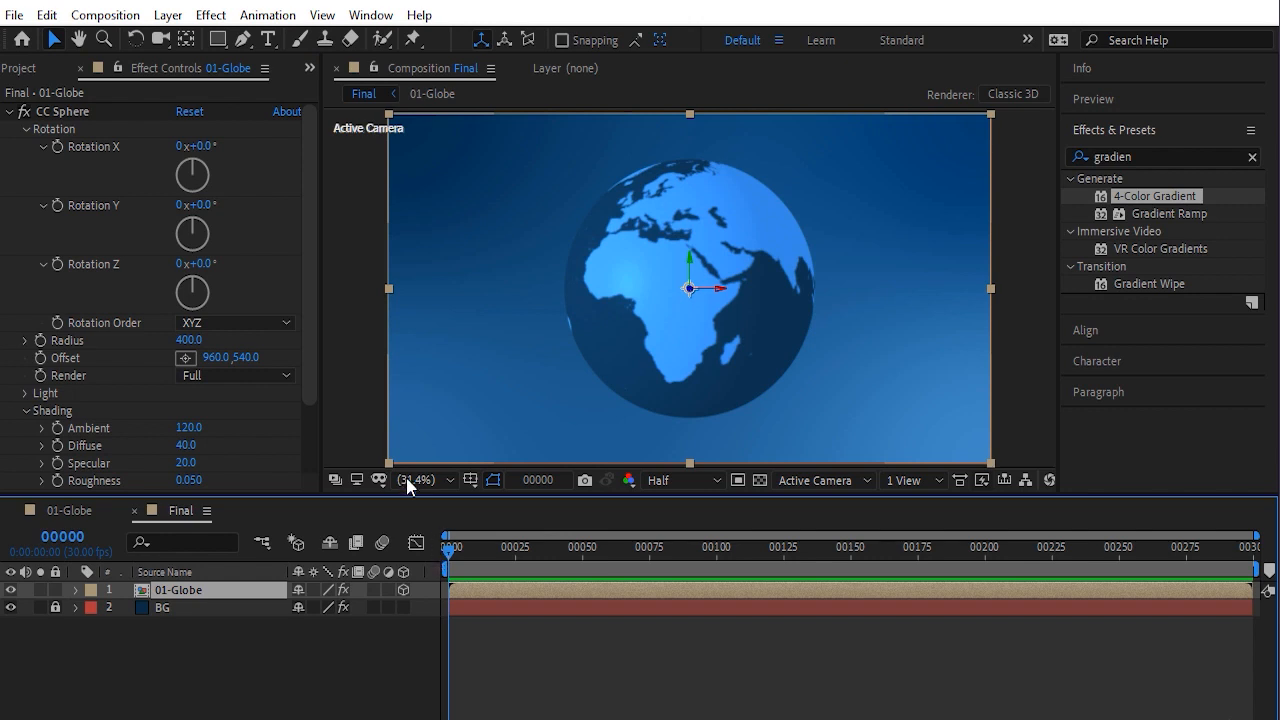
left_click(57, 205)
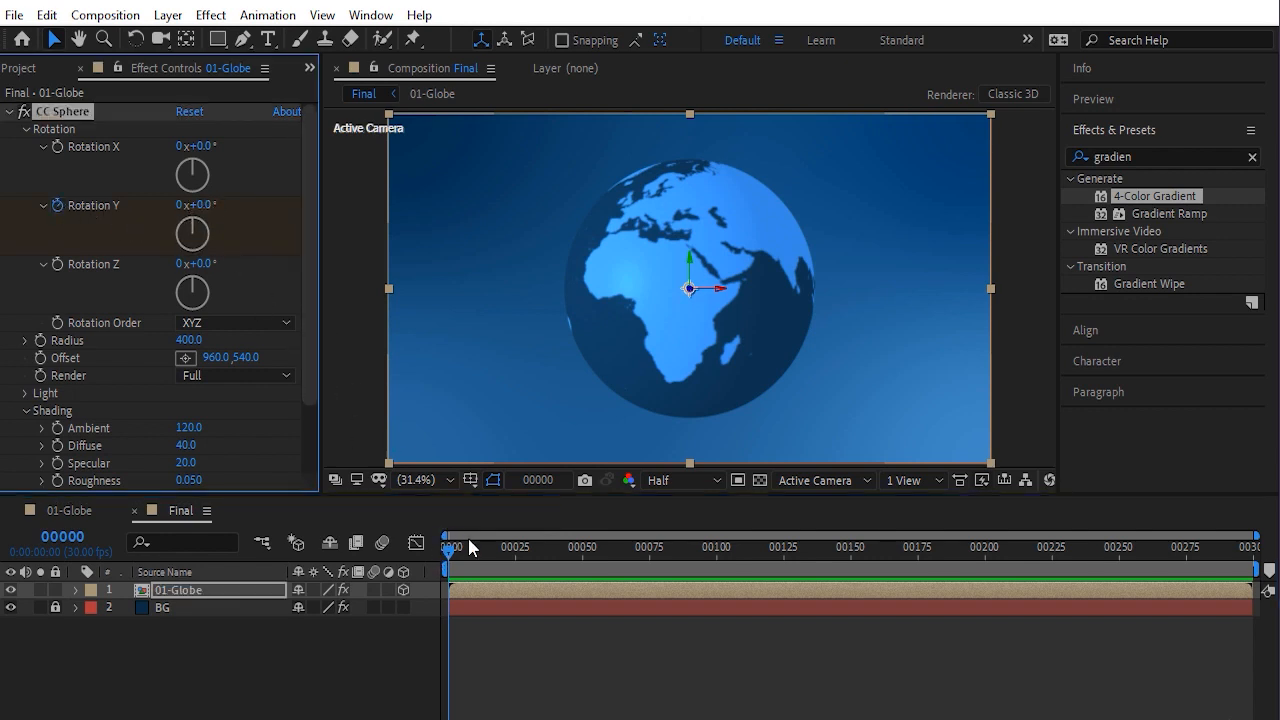
left_click_drag(470, 548, 1120, 552)
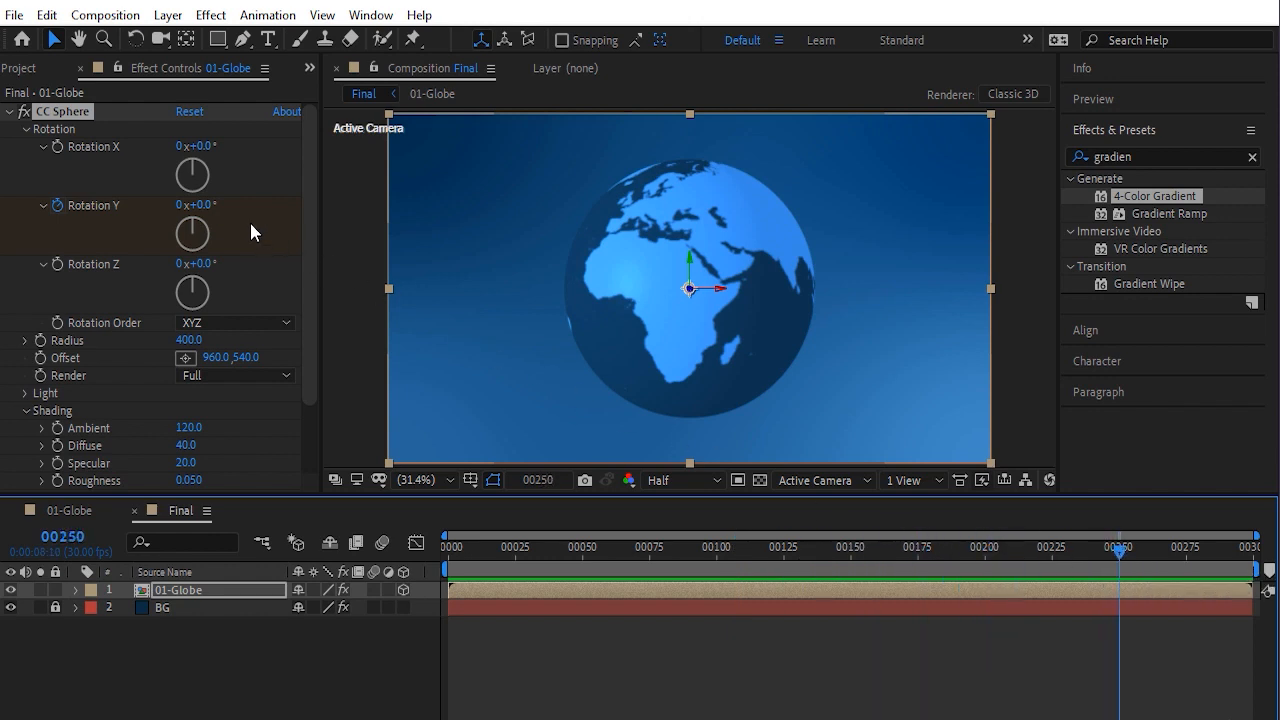
Set the CC Sphere Rotation Y to 70° at frame 250
left_click_drag(200, 206, 264, 212)
type("70")
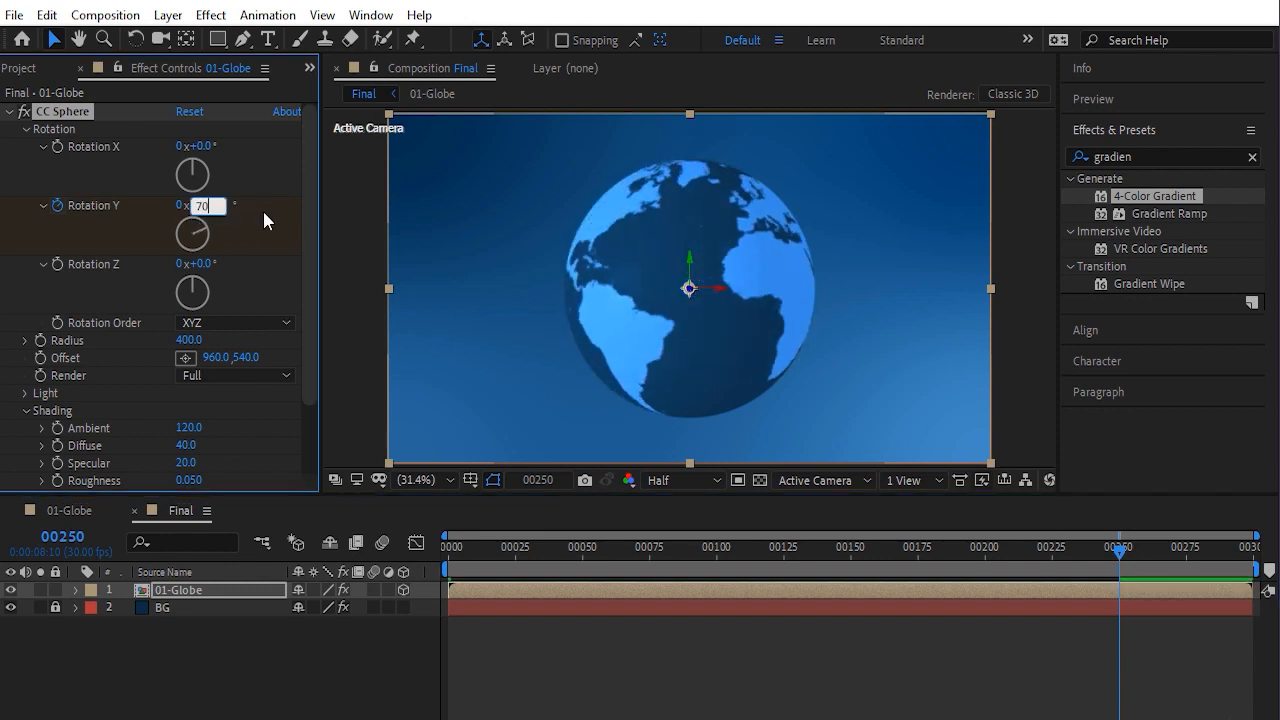
key("Return")
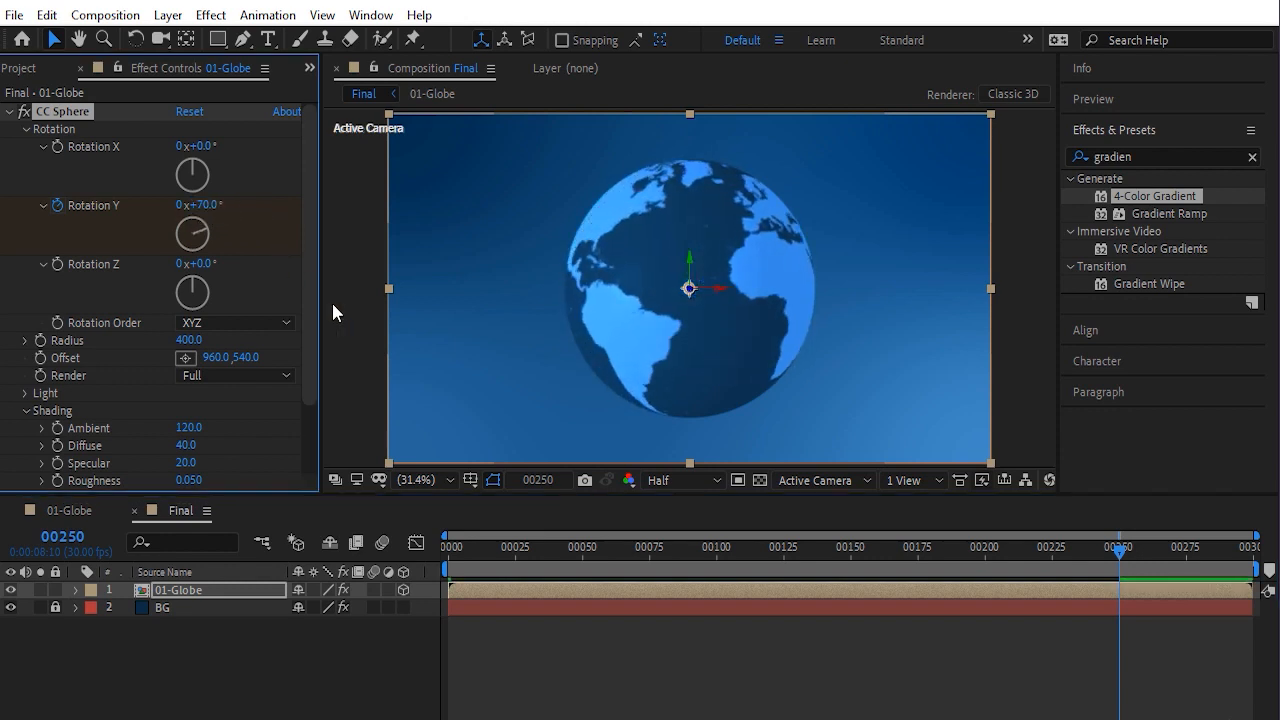
Reveal the globe layer's Rotation Y keyframes and scrub the timeline to preview the rotation
left_click(510, 592)
key("u")
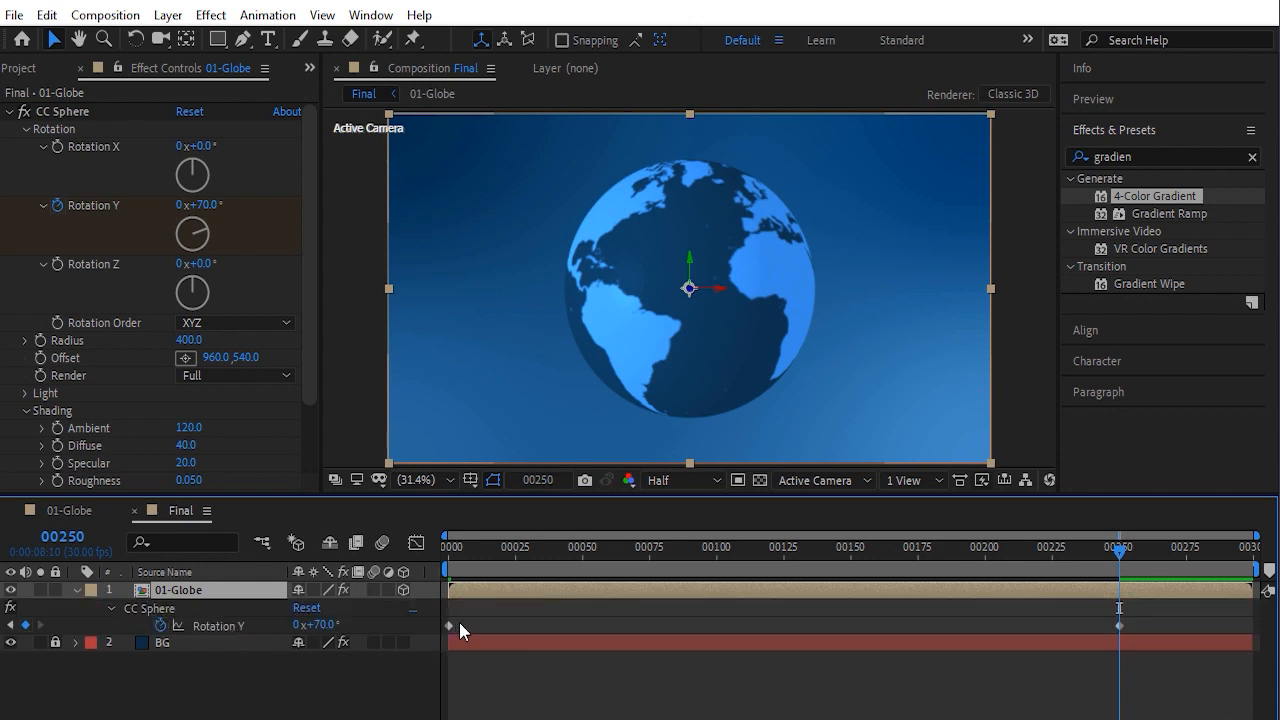
left_click_drag(459, 620, 434, 633)
left_click(1119, 625)
left_click(1087, 550)
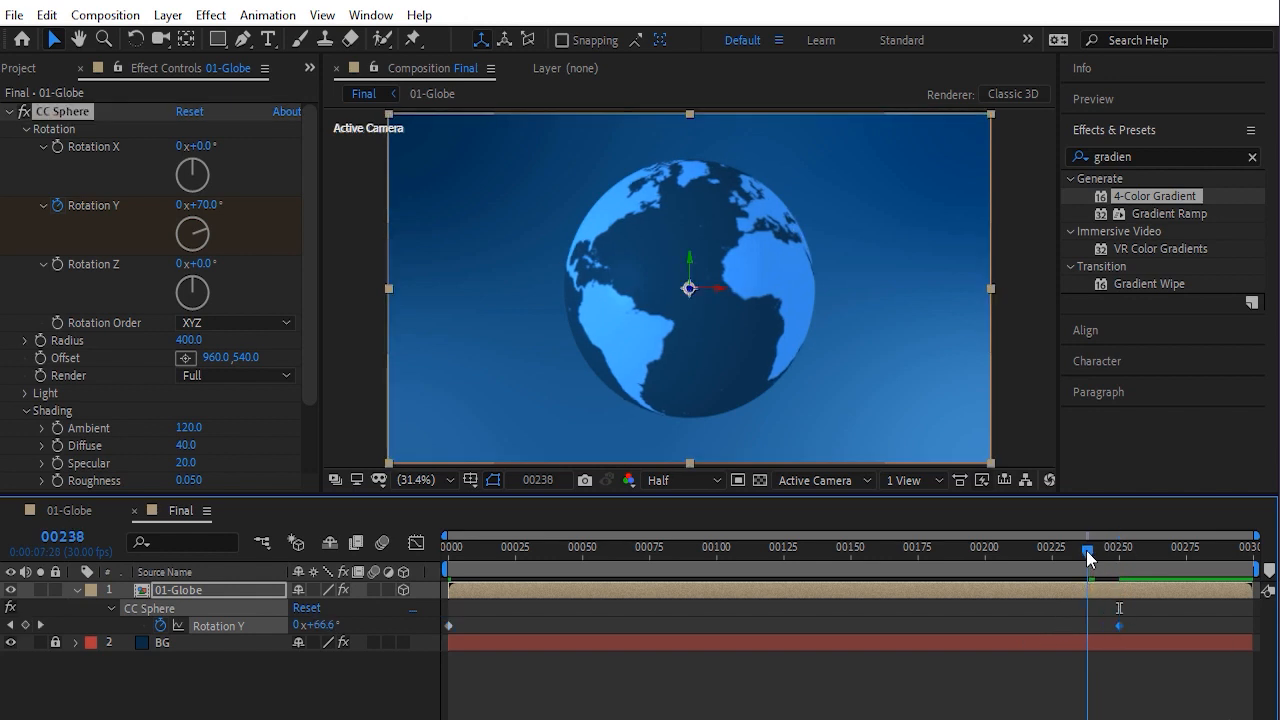
left_click(676, 607)
left_click_drag(455, 548, 680, 553)
key("u")
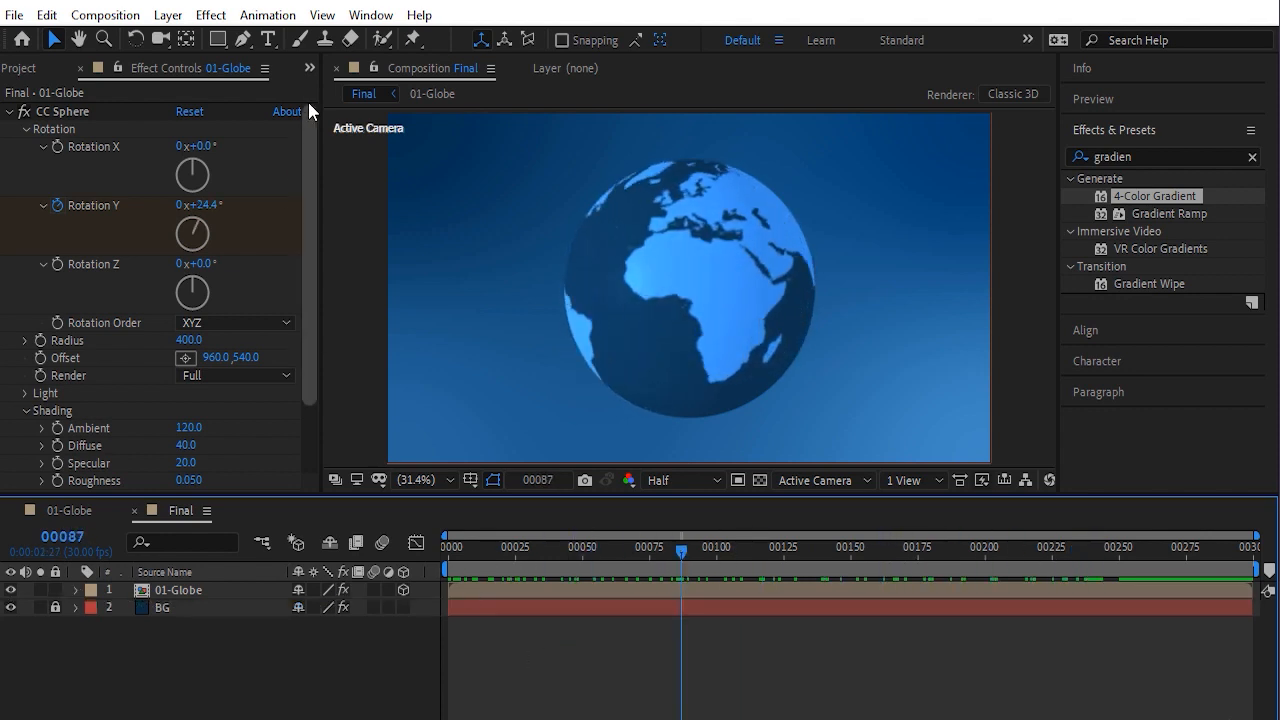
Create a new 1920×1080, 30 fps, 300-frame composition named 02-Stars
left_click(310, 67)
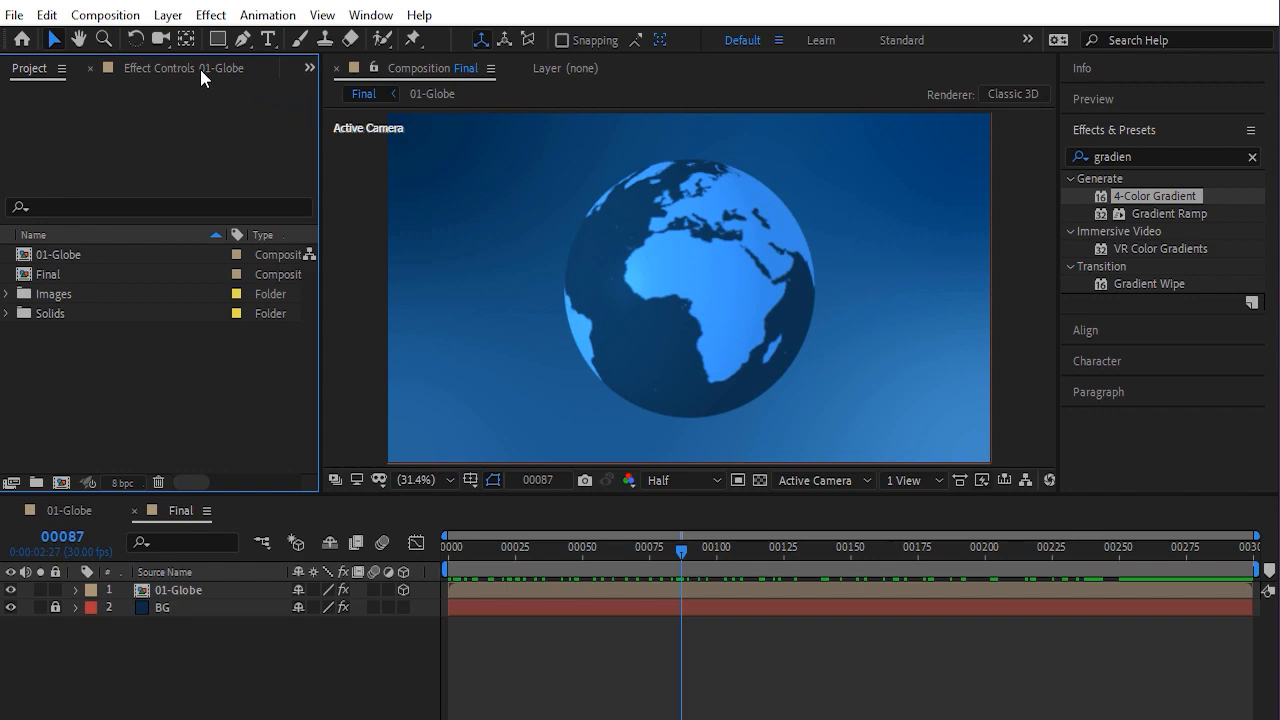
left_click(105, 15)
left_click(141, 41)
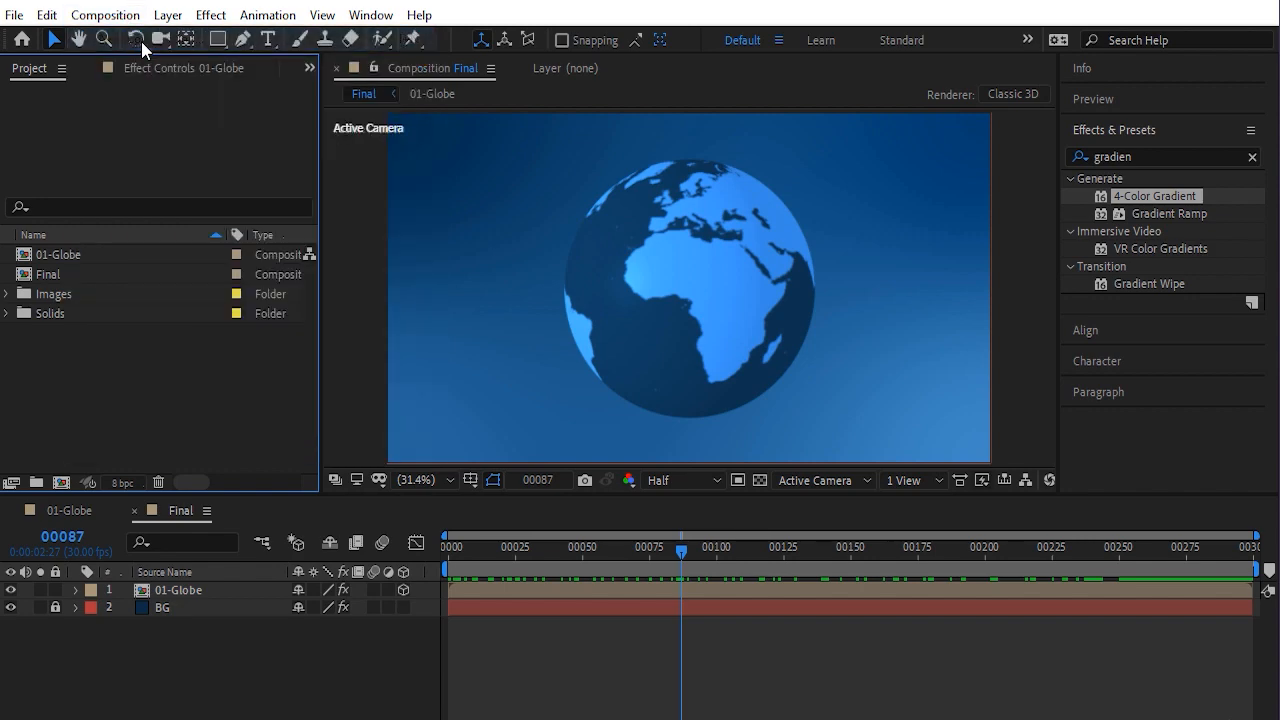
type("0")
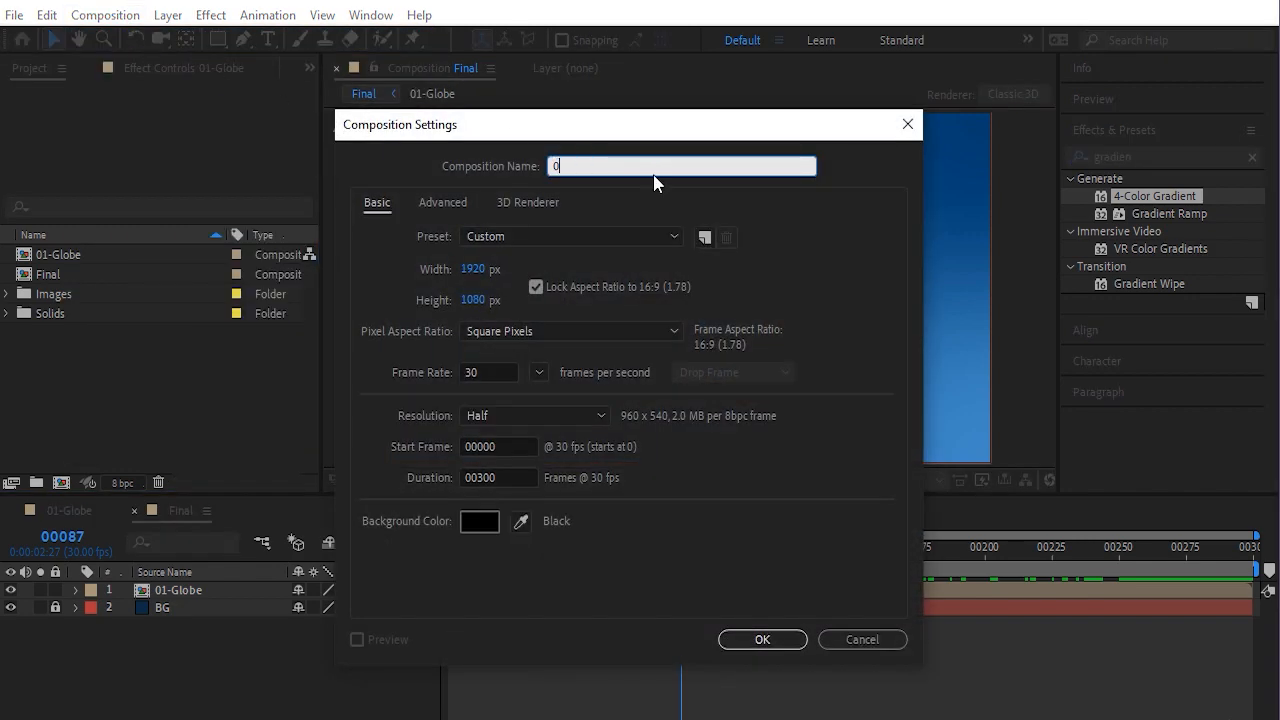
type("2-Stars")
left_click(757, 643)
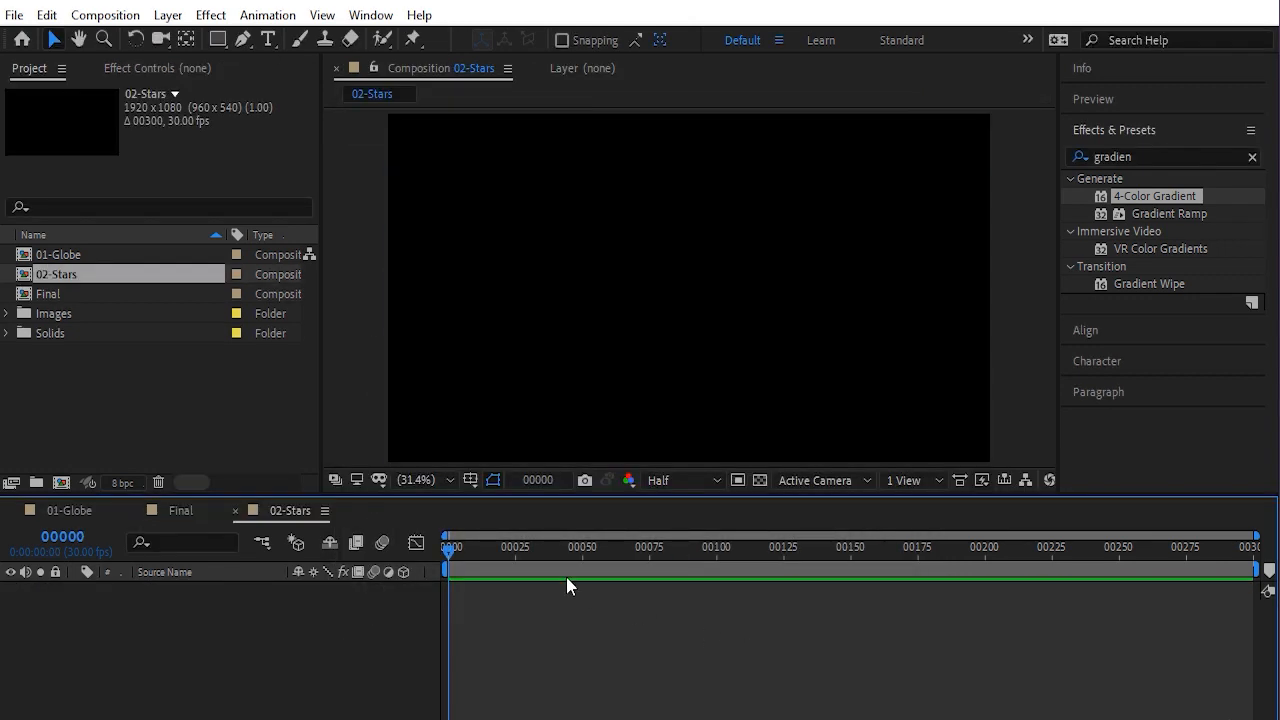
Create a full-frame rectangle shape layer with a white fill and no stroke
key("ctrl+y")
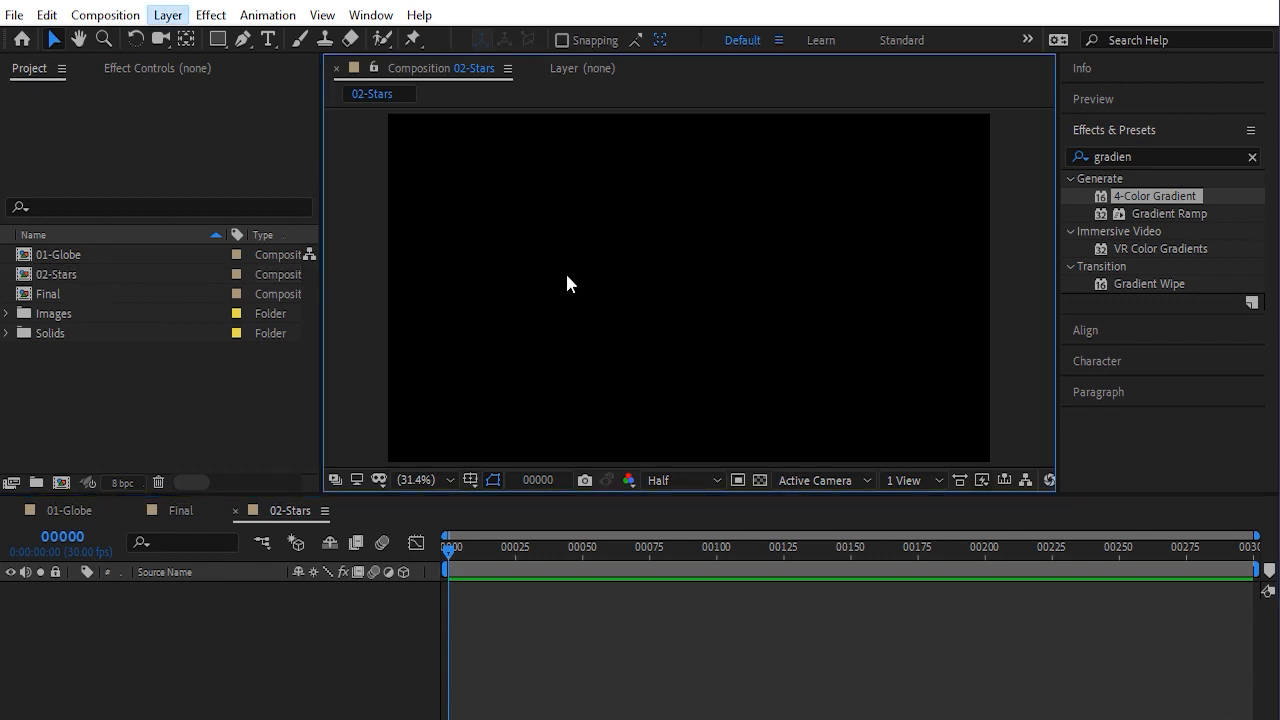
left_click(218, 39)
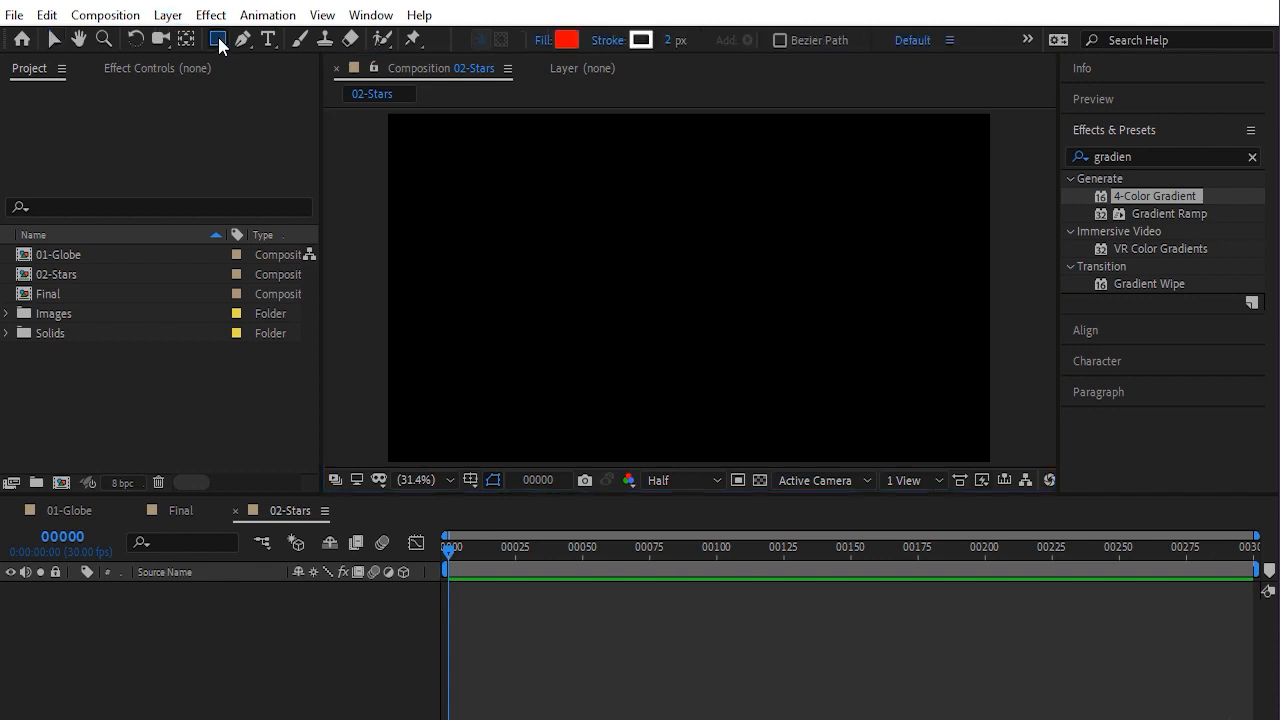
left_click(563, 44)
left_click_drag(494, 357, 375, 213)
left_click(829, 277)
left_click(606, 42)
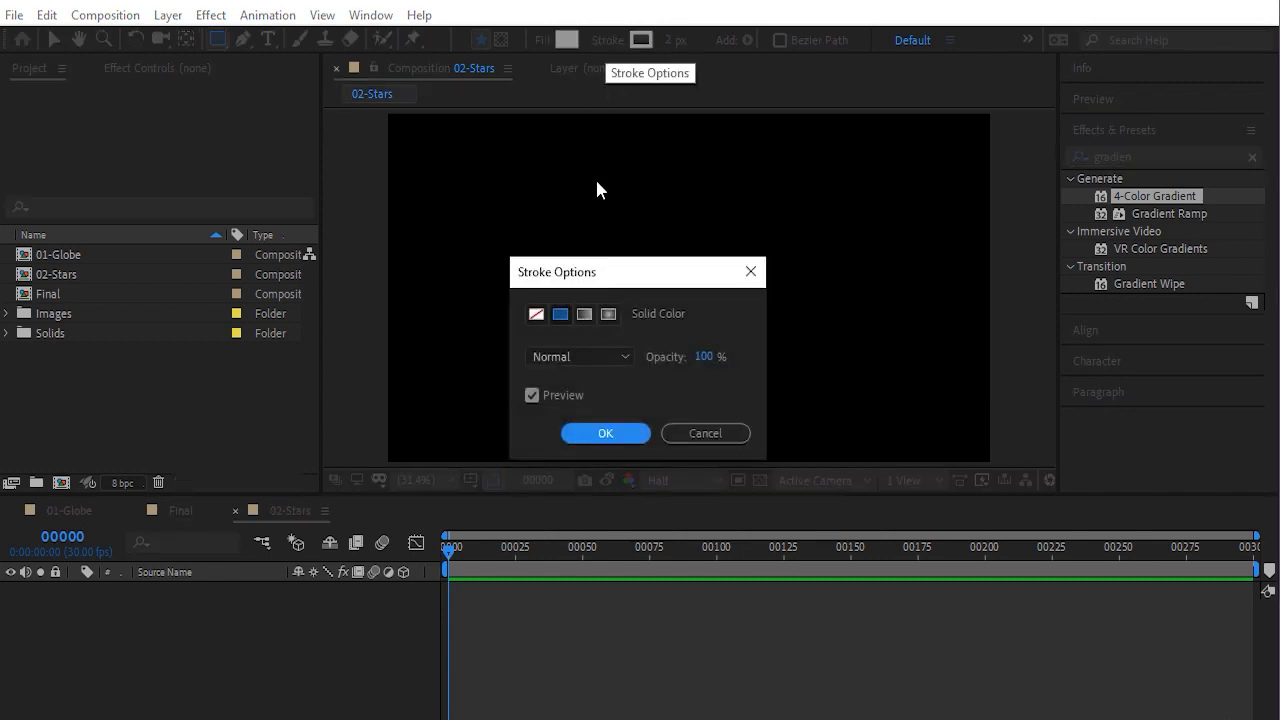
left_click(537, 320)
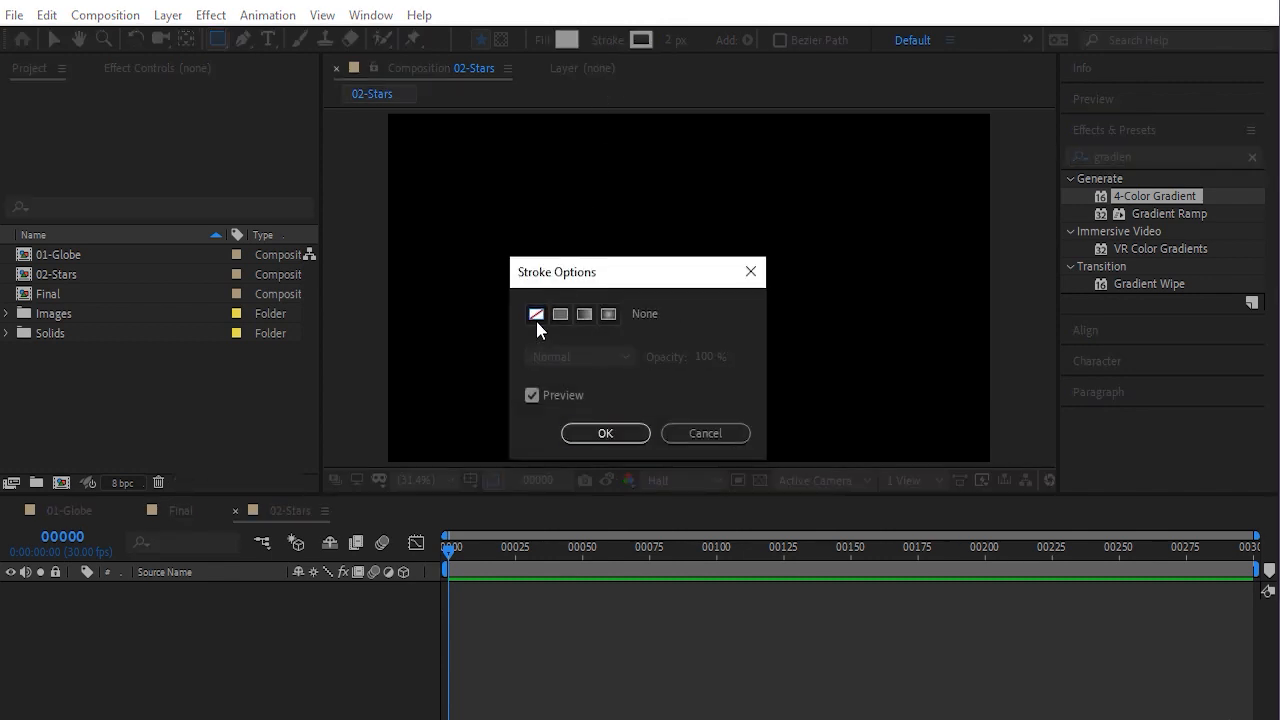
left_click(605, 433)
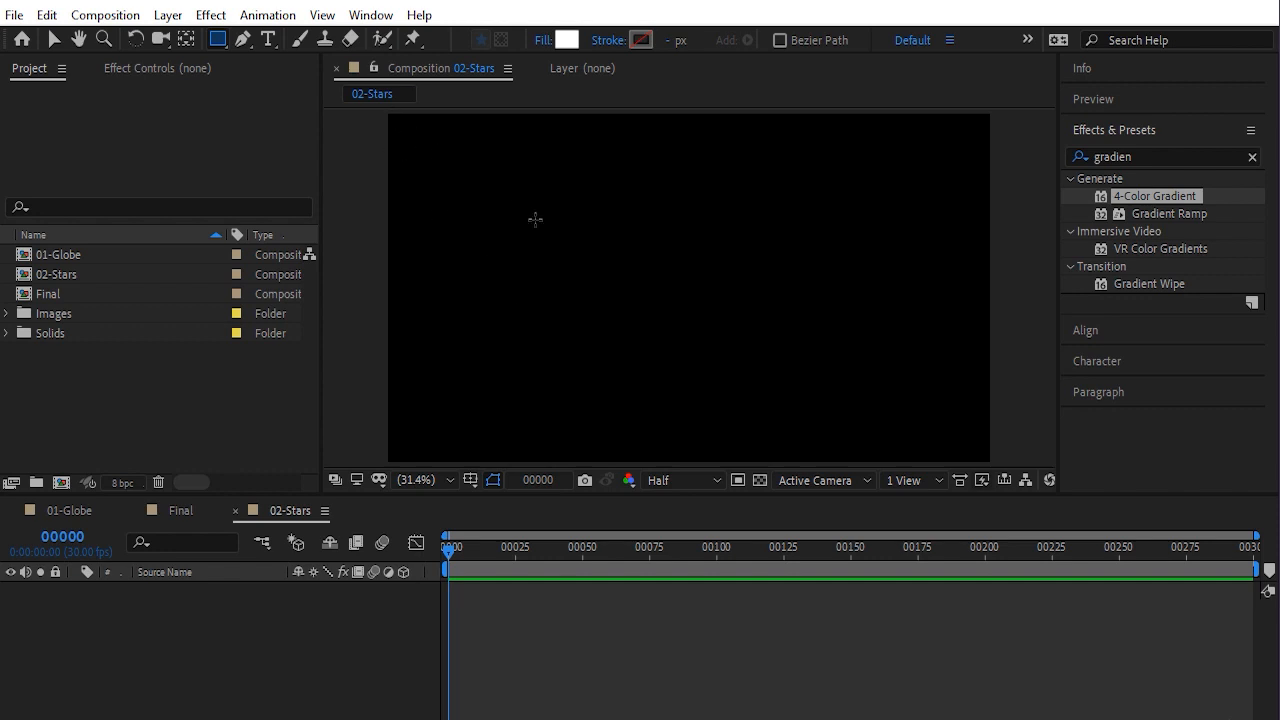
double_click(218, 38)
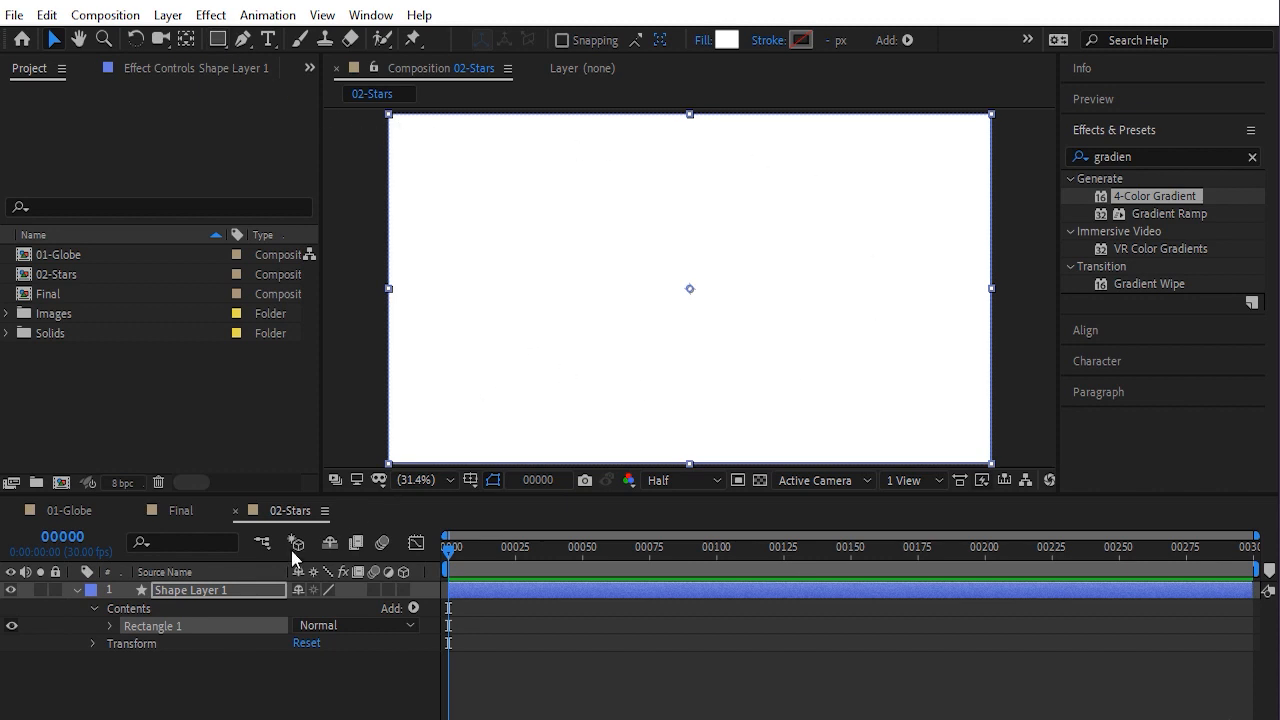
Rename the shape layer to Stars
left_click(230, 590)
key("Return")
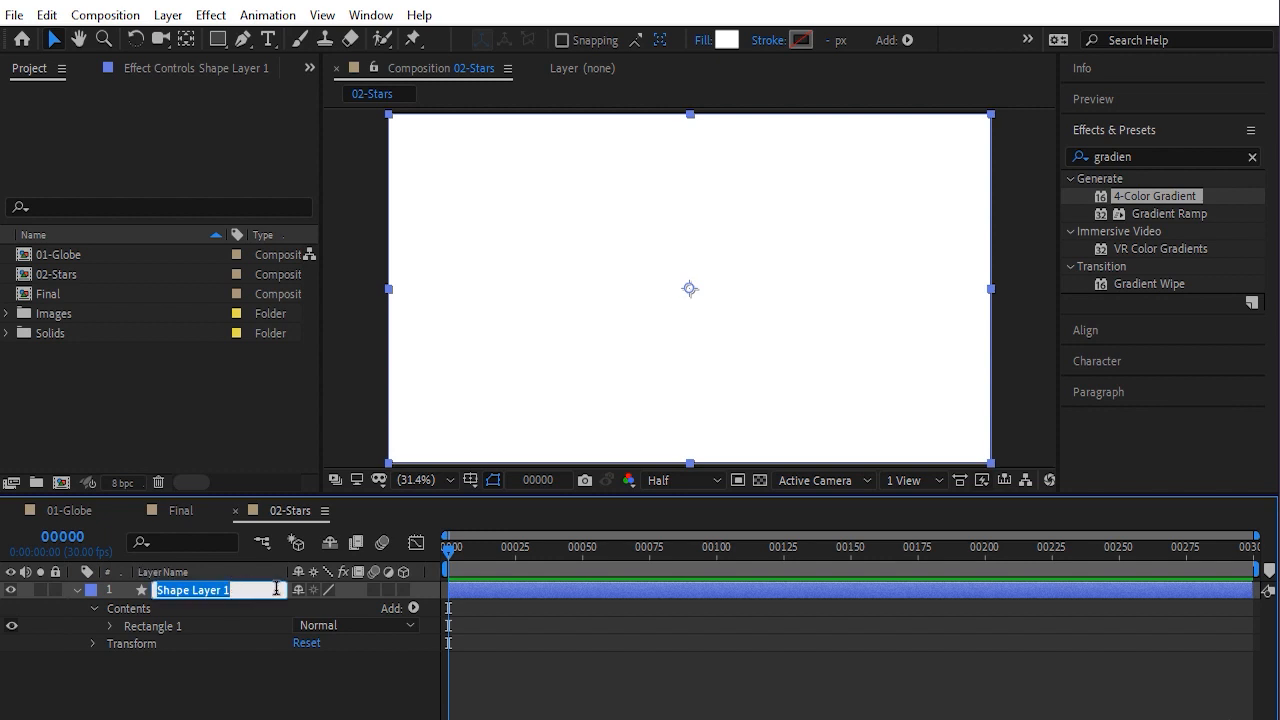
type("Stars")
key("Return")
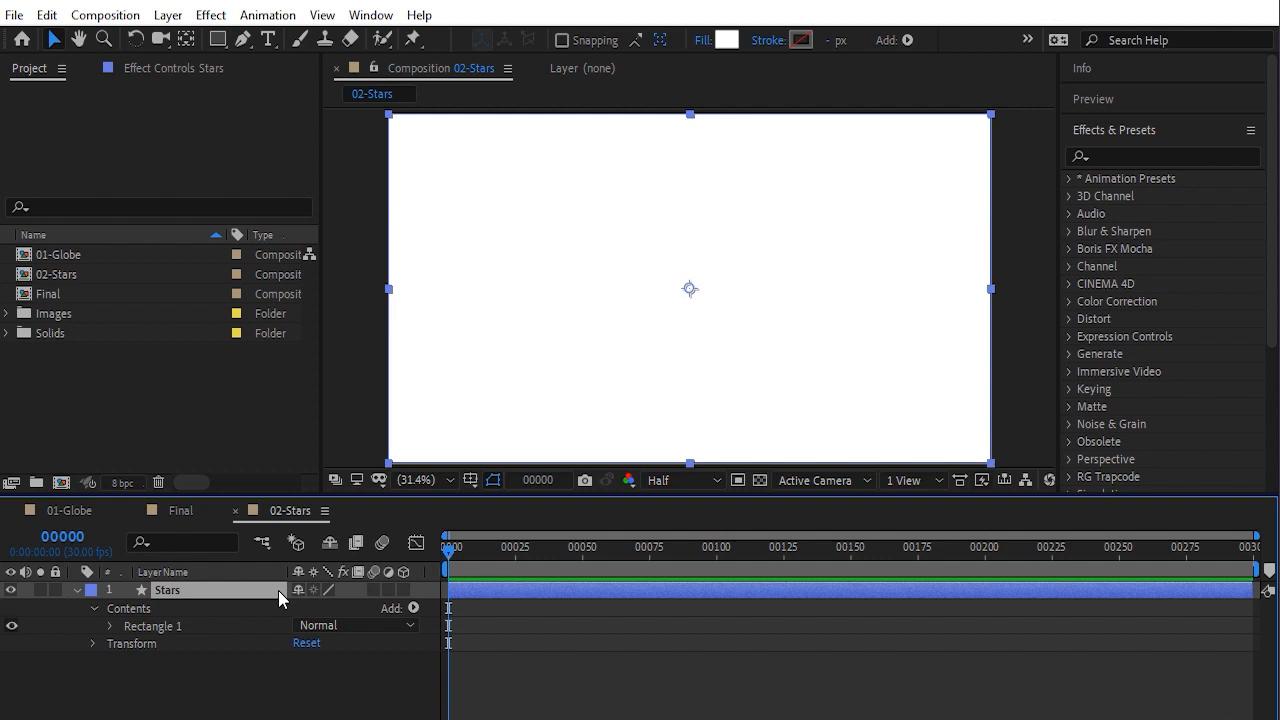
Search for CC Ball Action and apply it to the Stars layer
left_click(1120, 154)
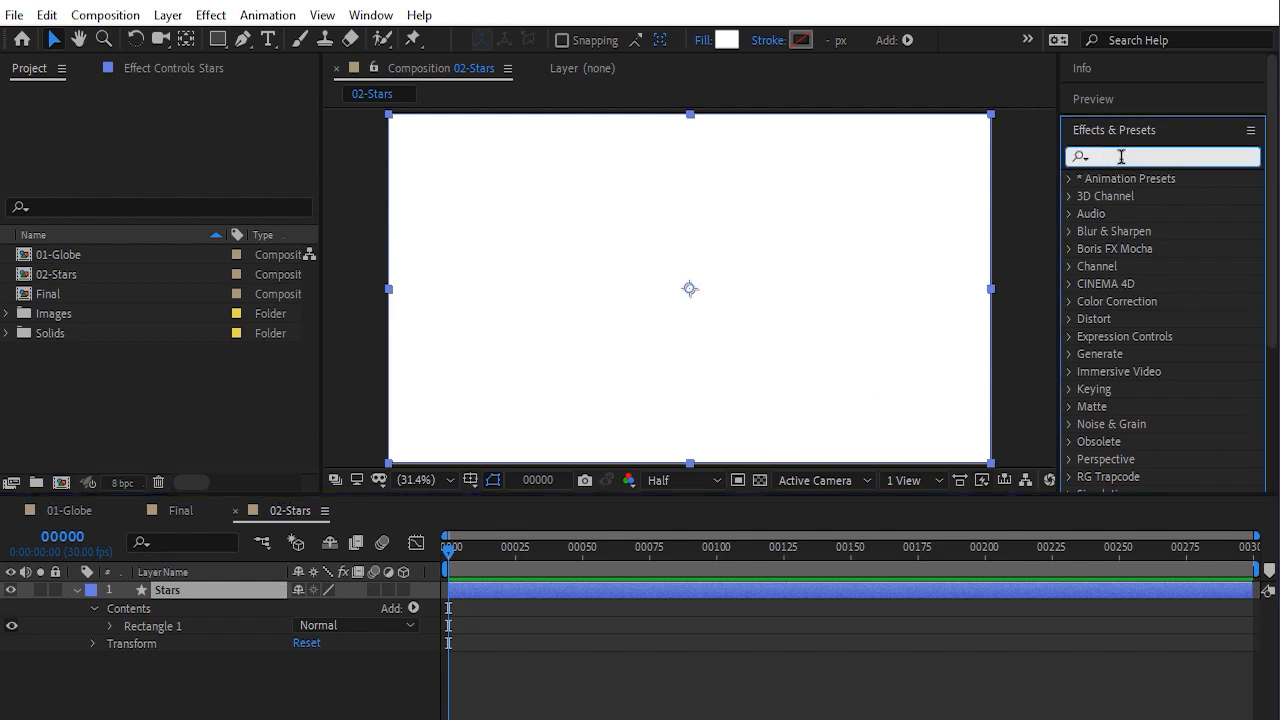
type("CC Ball")
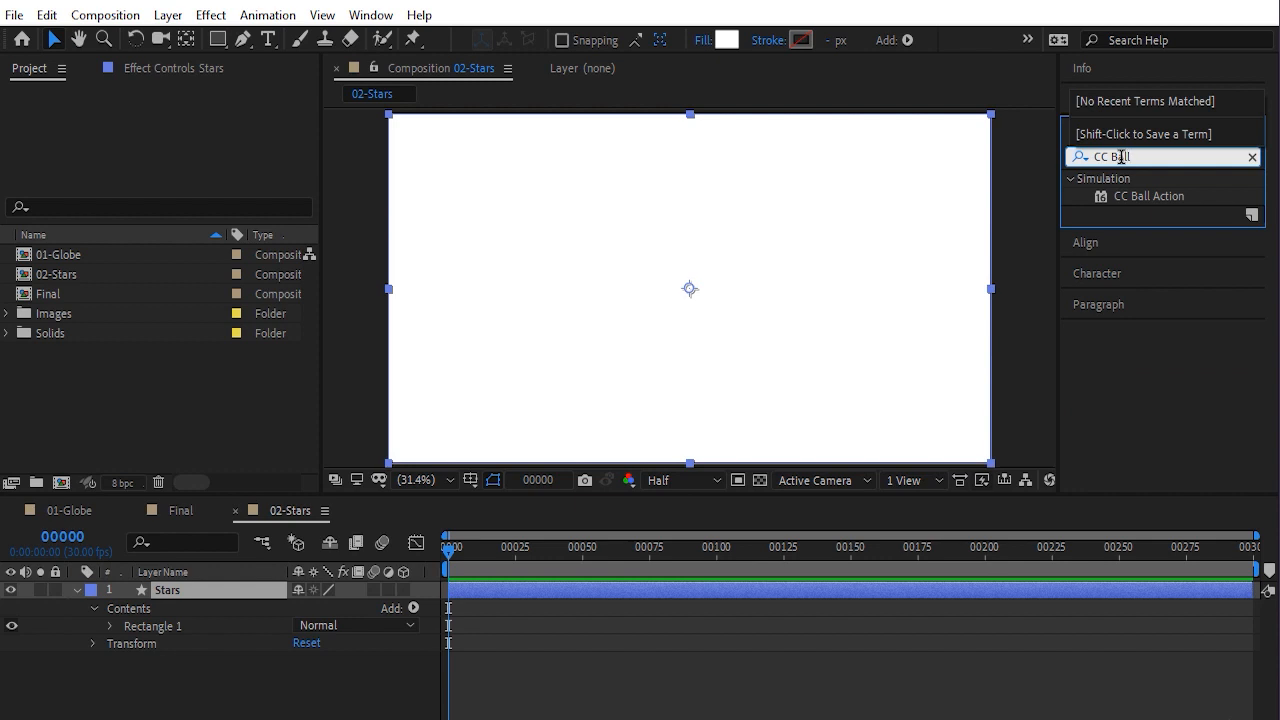
left_click(1166, 200)
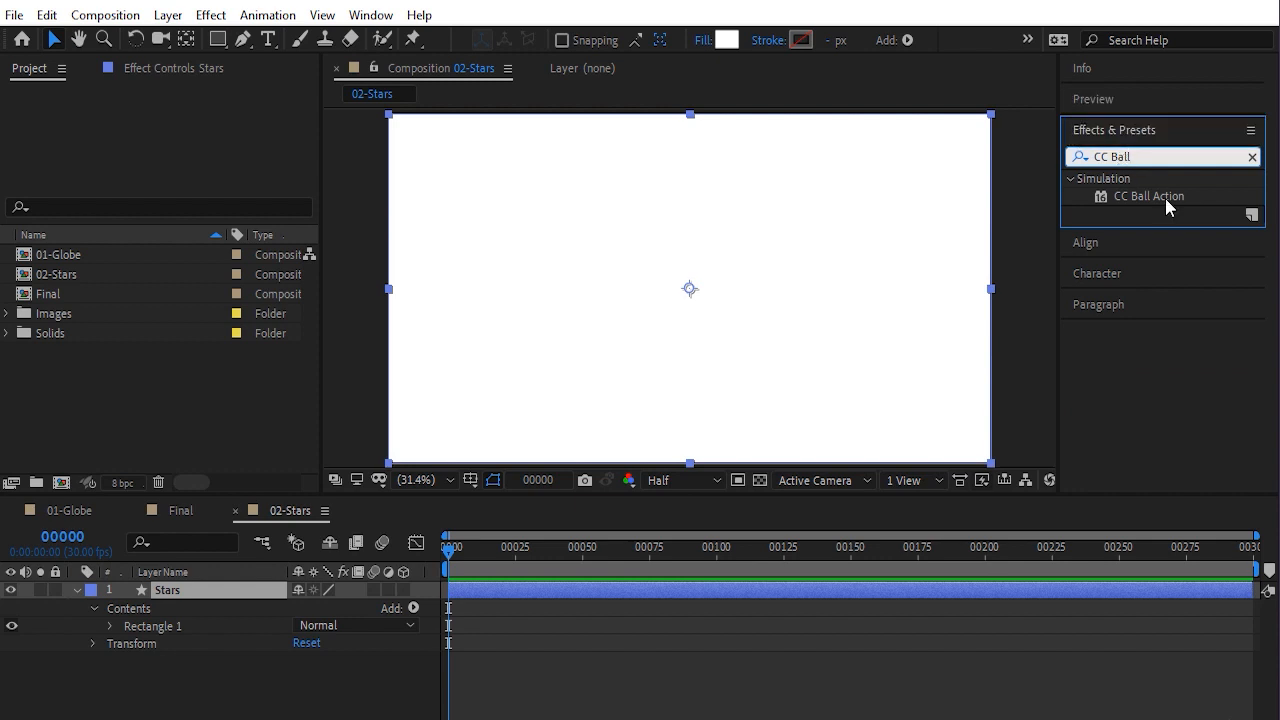
double_click(1164, 195)
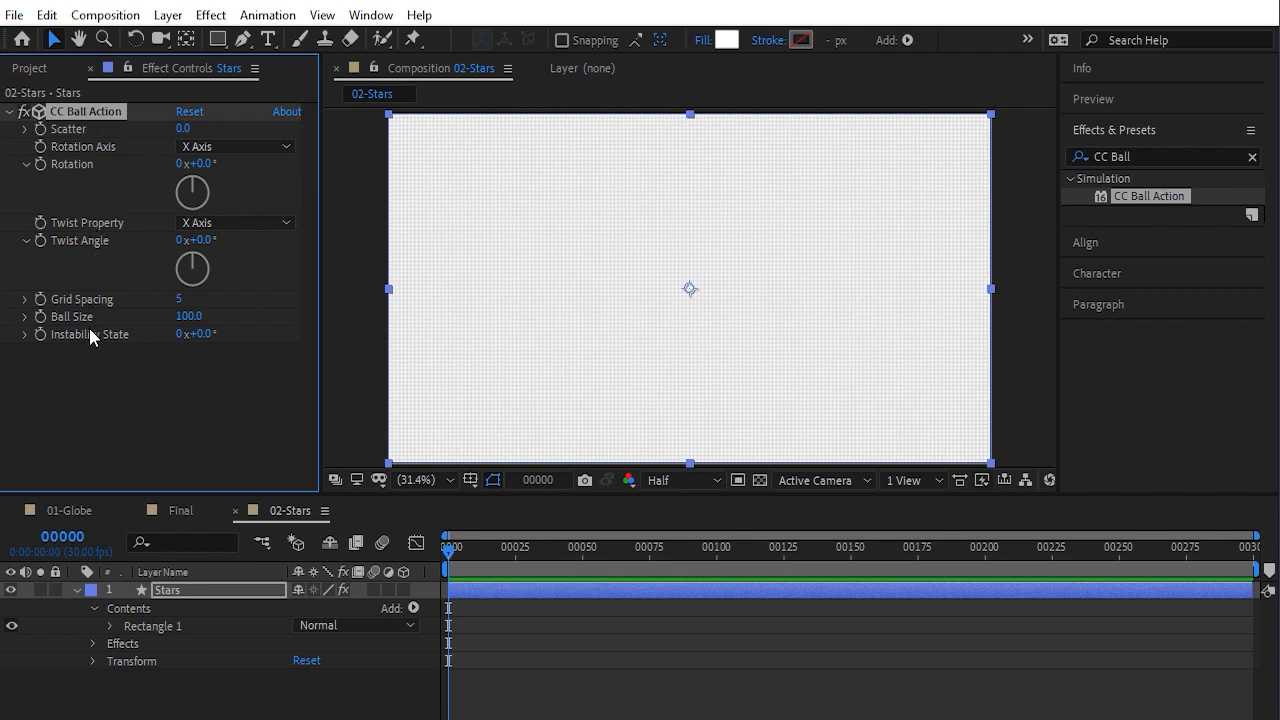
Set CC Ball Action Scatter to 1024 and Grid Spacing to 6
left_click_drag(182, 128, 783, 164)
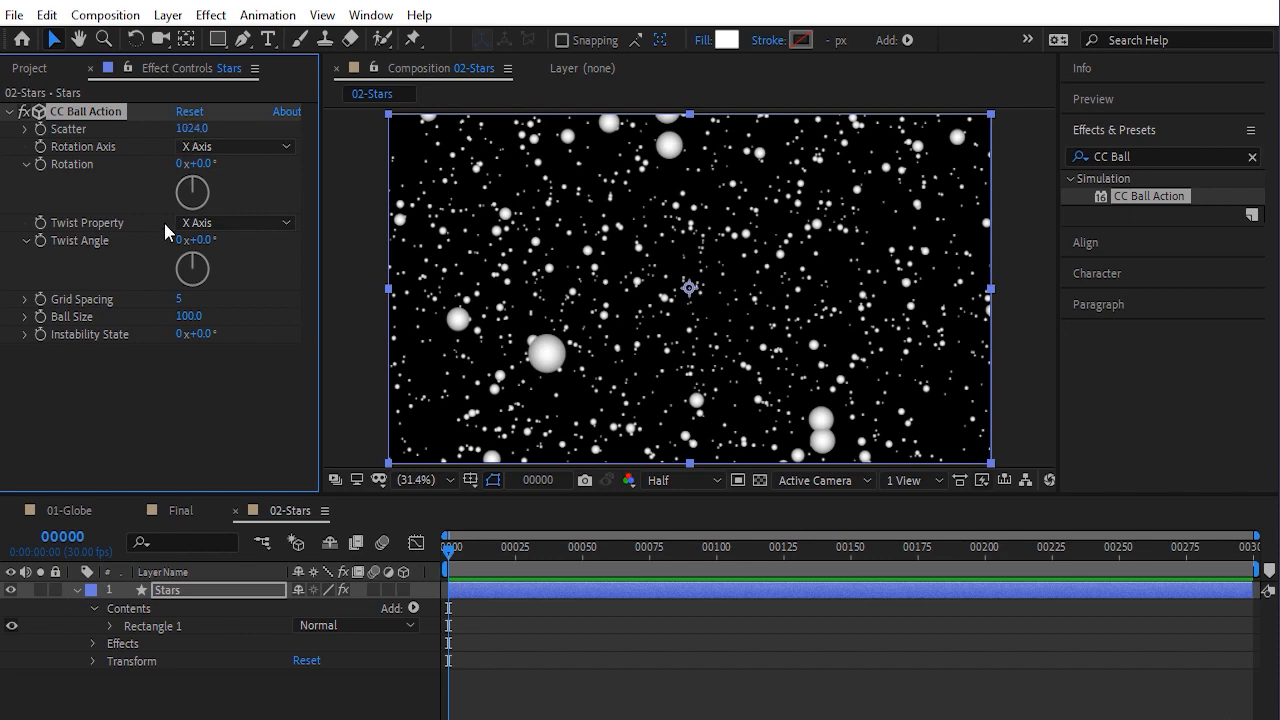
left_click_drag(178, 303, 188, 304)
left_click(186, 302)
type("6")
key("Return")
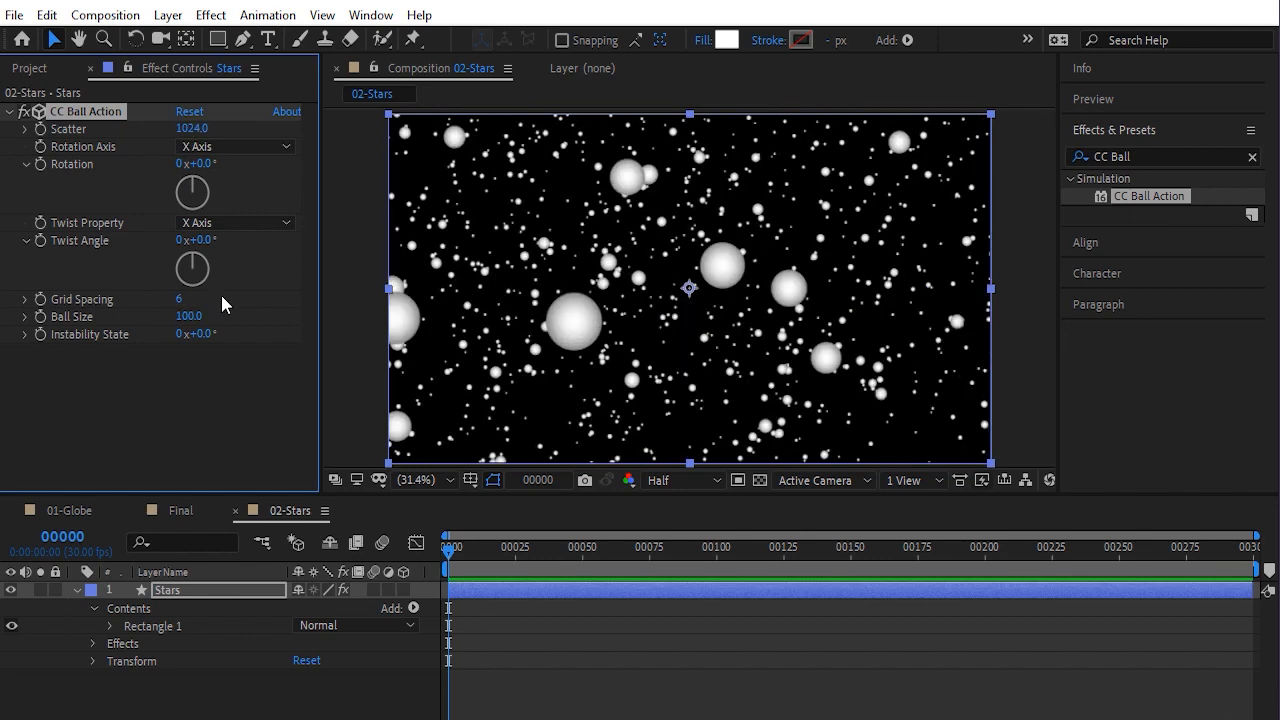
Set CC Ball Action Ball Size to 20
left_click_drag(189, 316, 108, 320)
left_click(186, 316)
type("20")
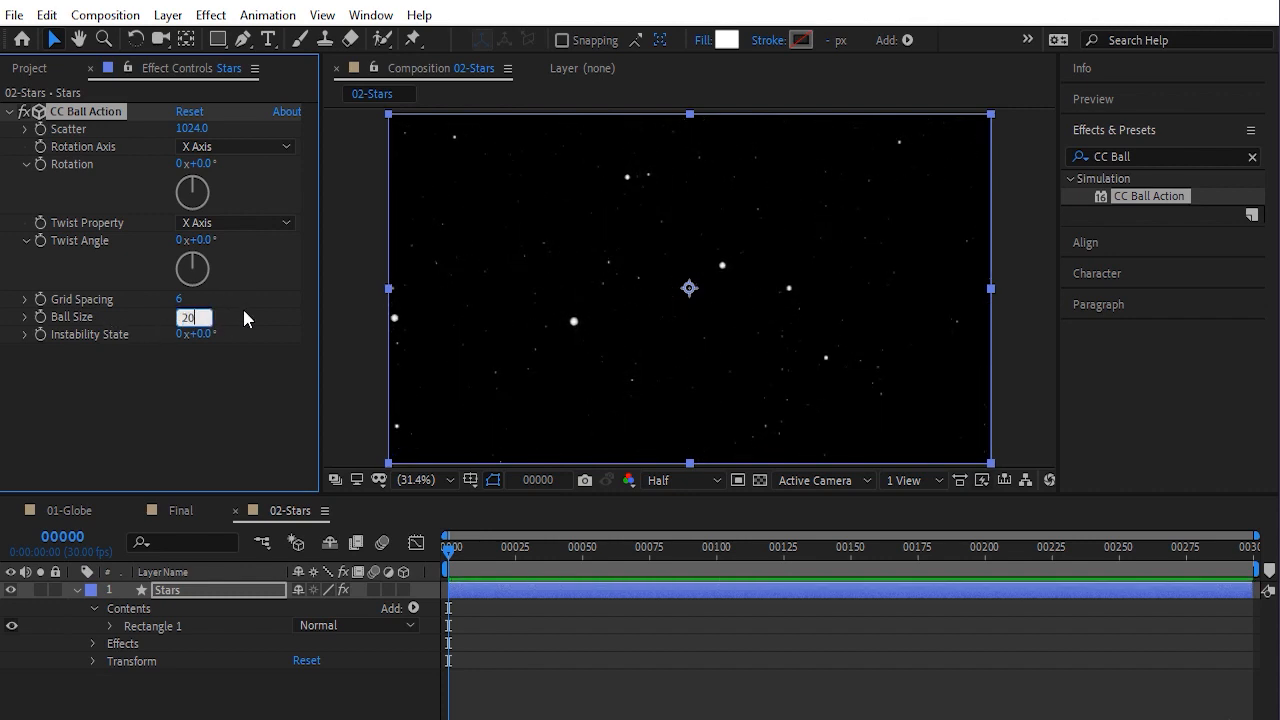
key("Return")
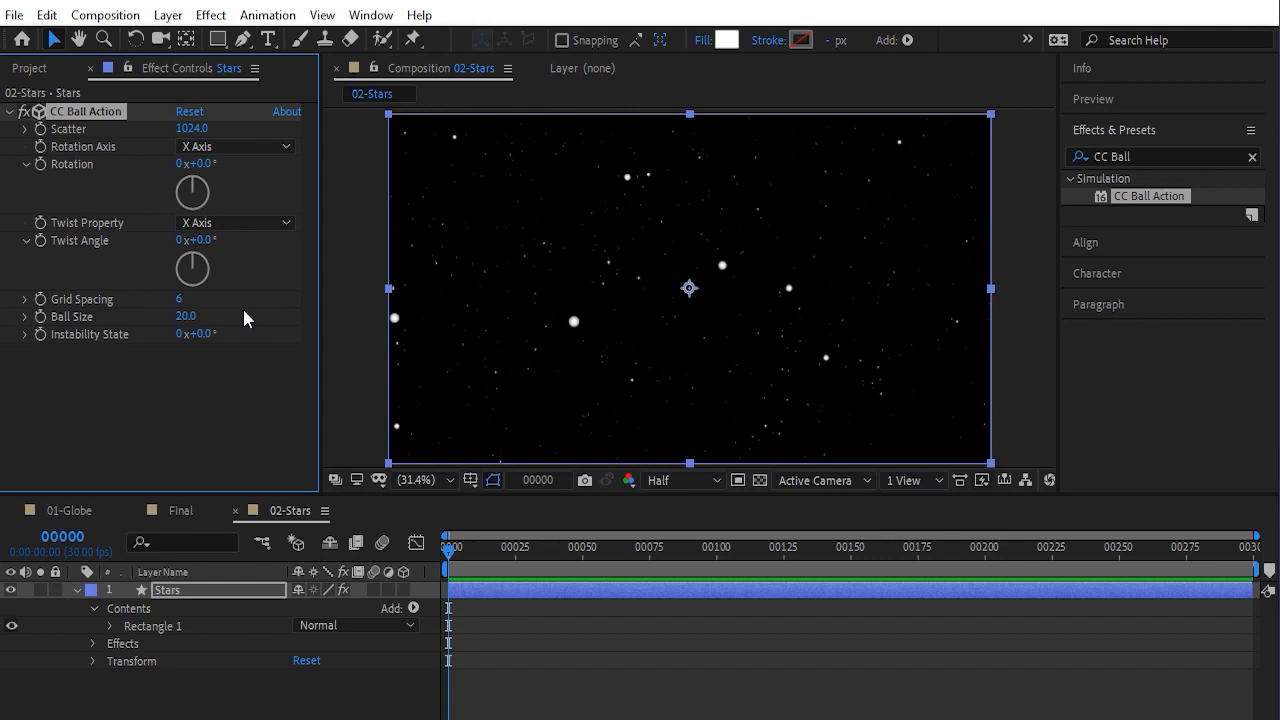
left_click(243, 309)
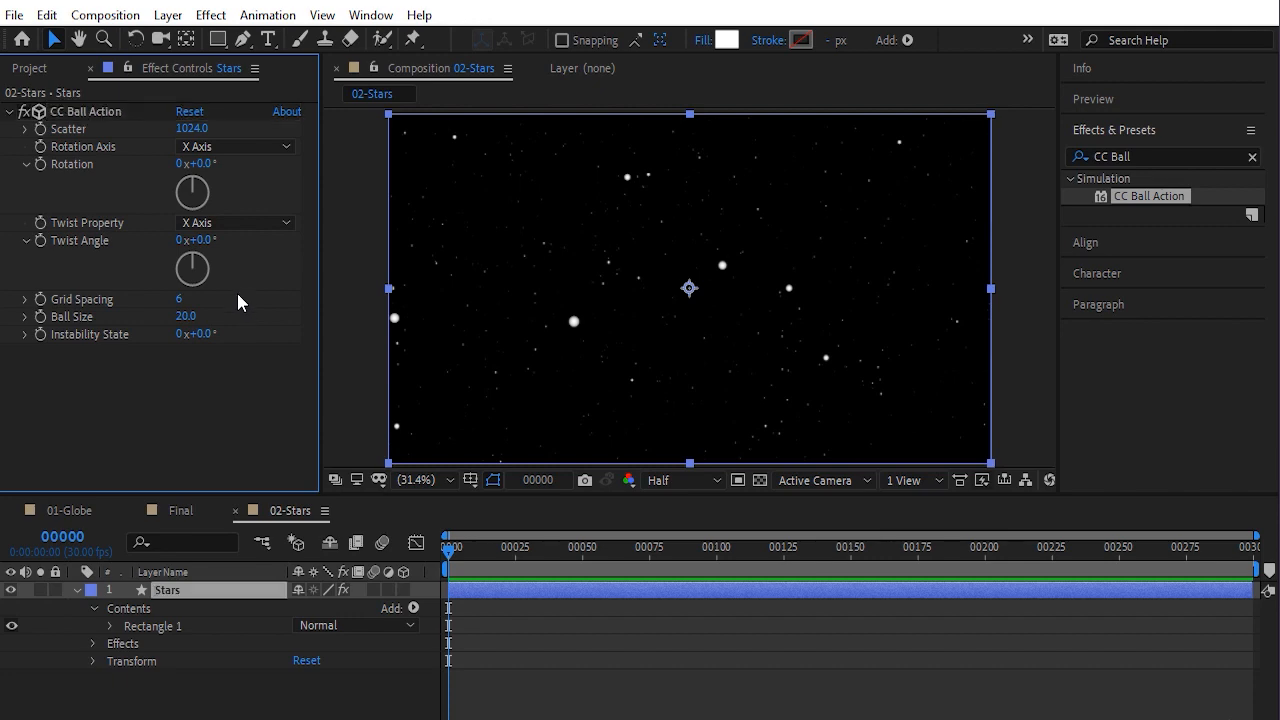
Add a new two-node camera layer using the 28mm preset
left_click(175, 18)
mouse_move(194, 38)
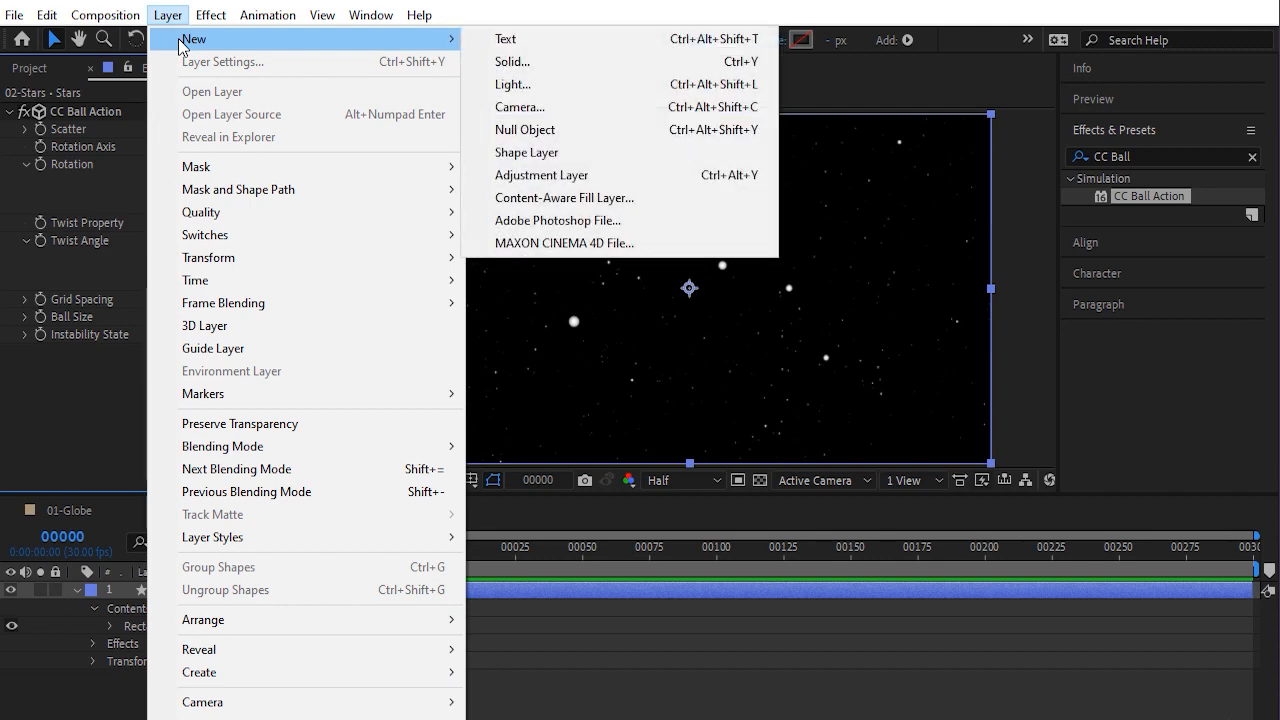
left_click(519, 110)
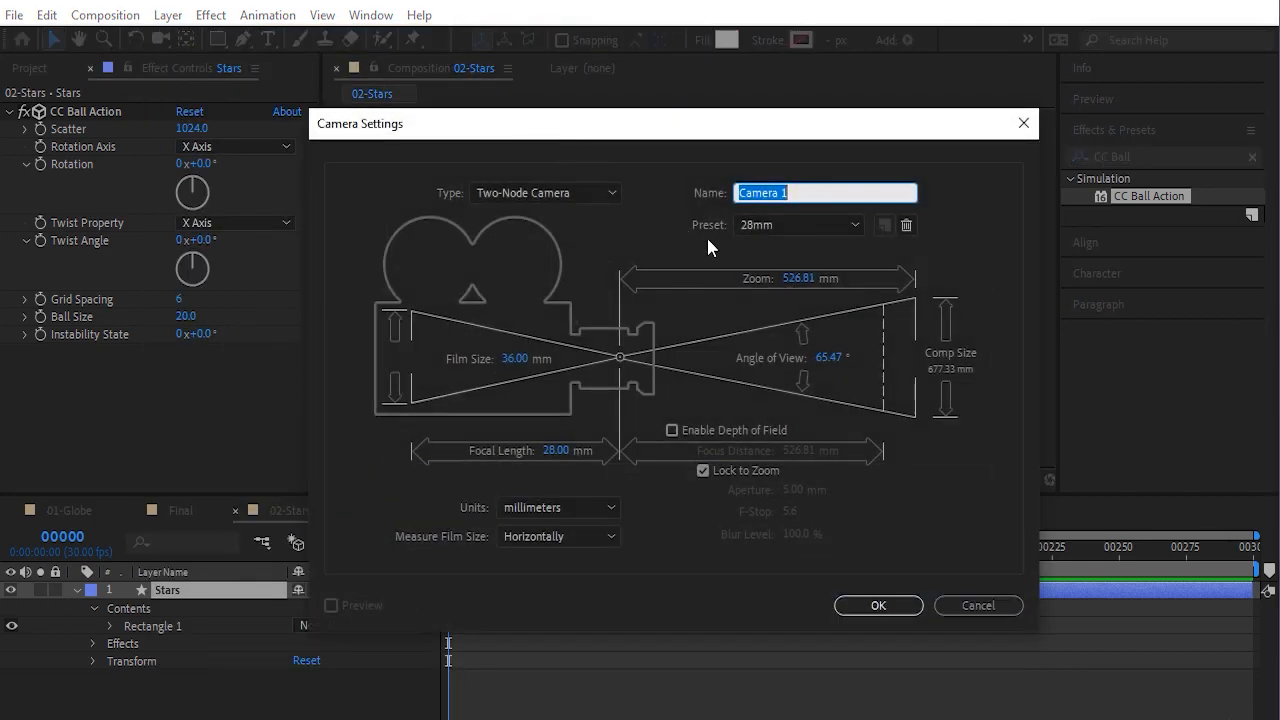
left_click(805, 225)
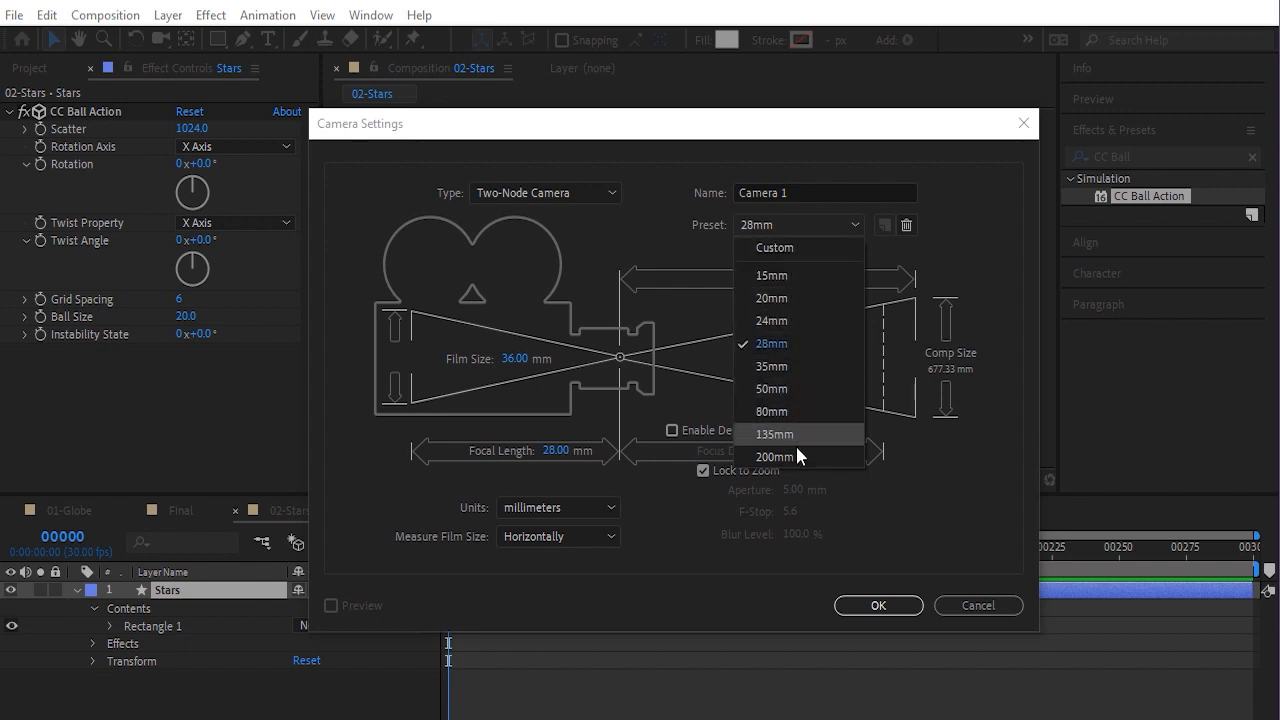
left_click(772, 345)
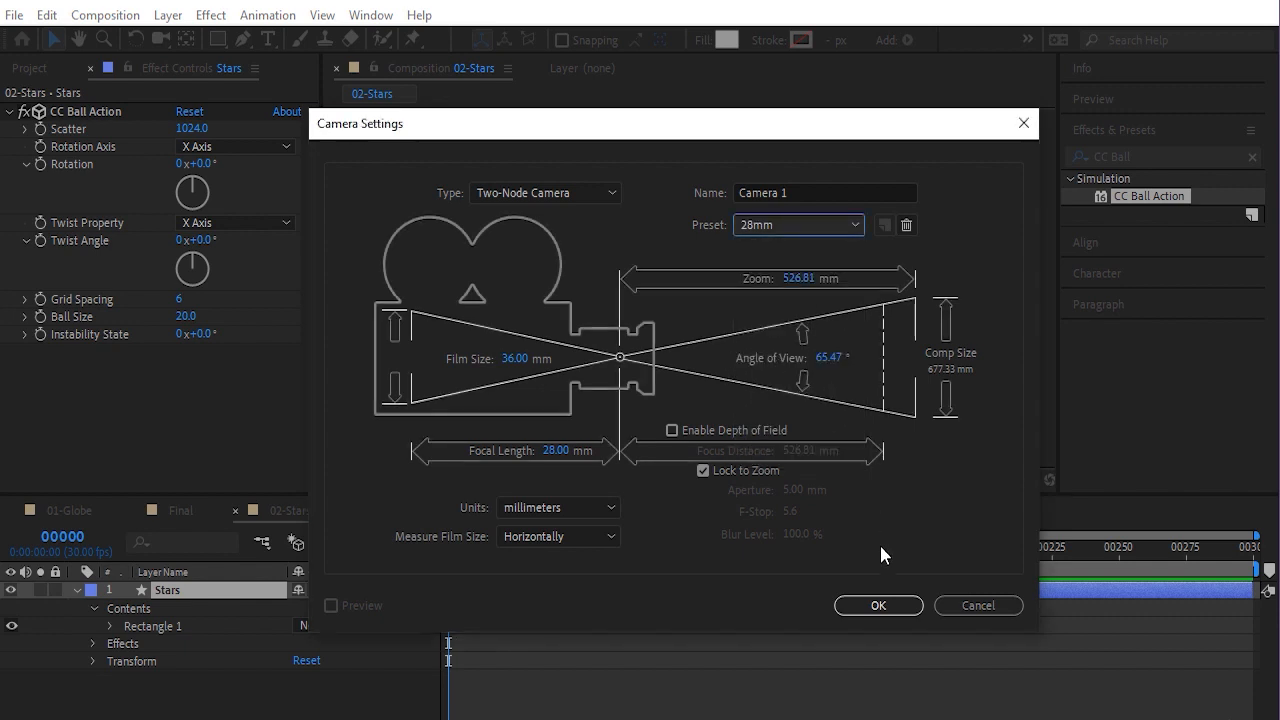
left_click(877, 606)
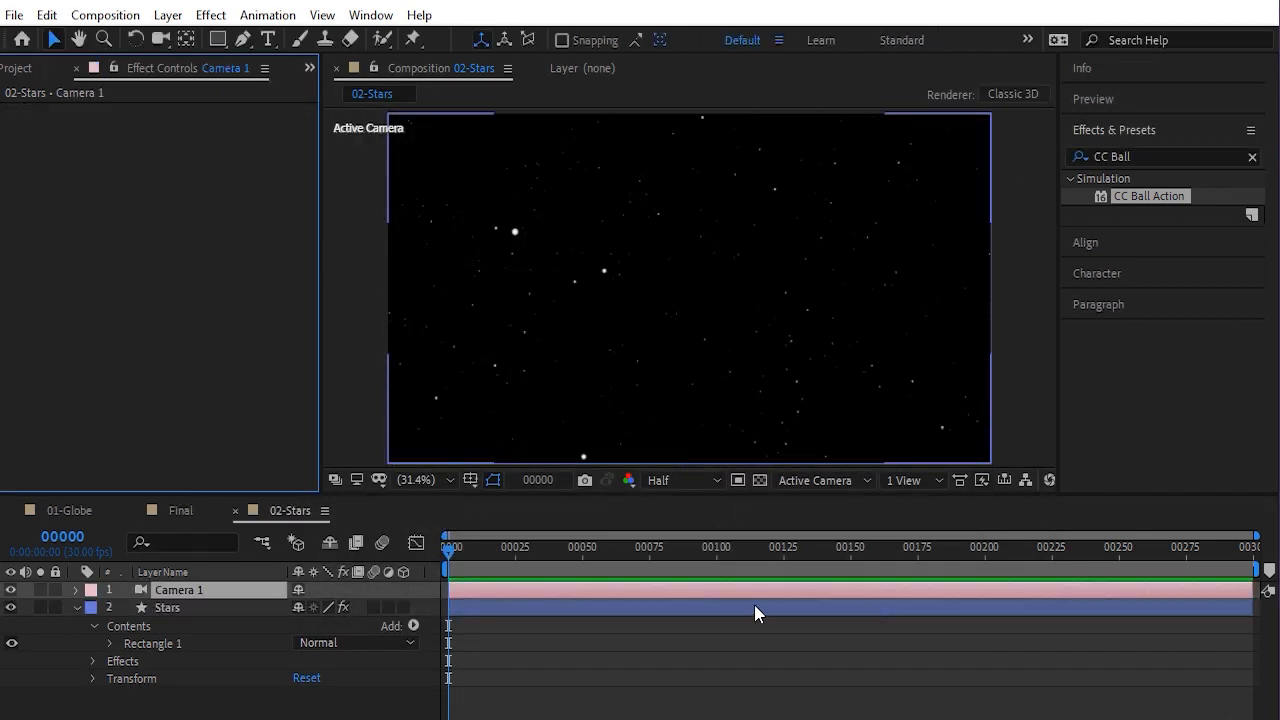
At the first frame, set Camera 1's Position Z value to 0 in the 02-Stars composition
left_click(77, 607)
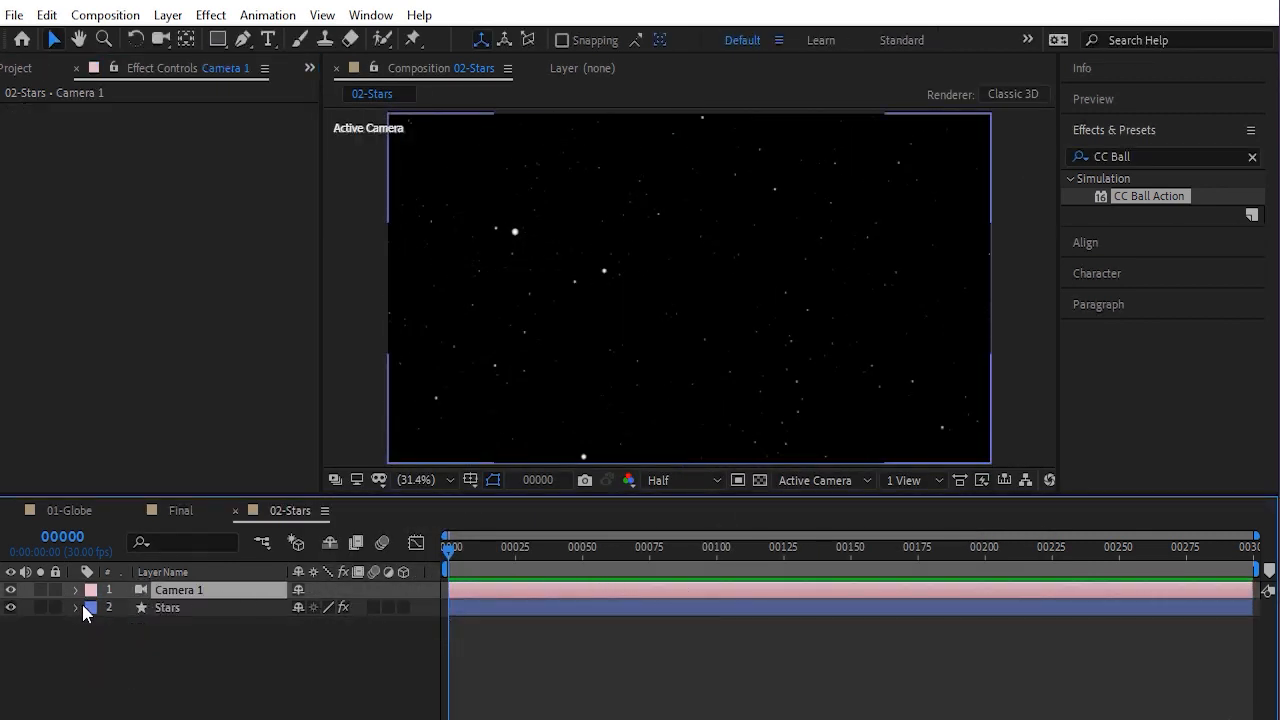
left_click_drag(477, 552, 446, 557)
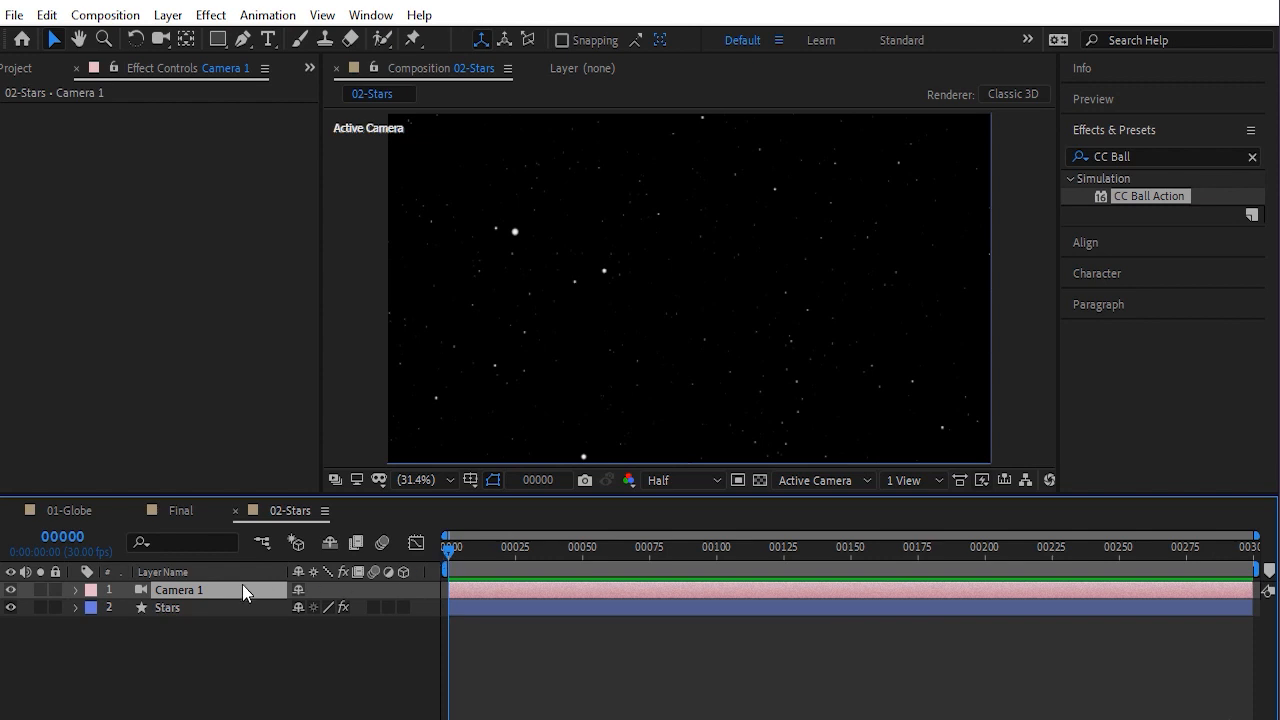
key("p")
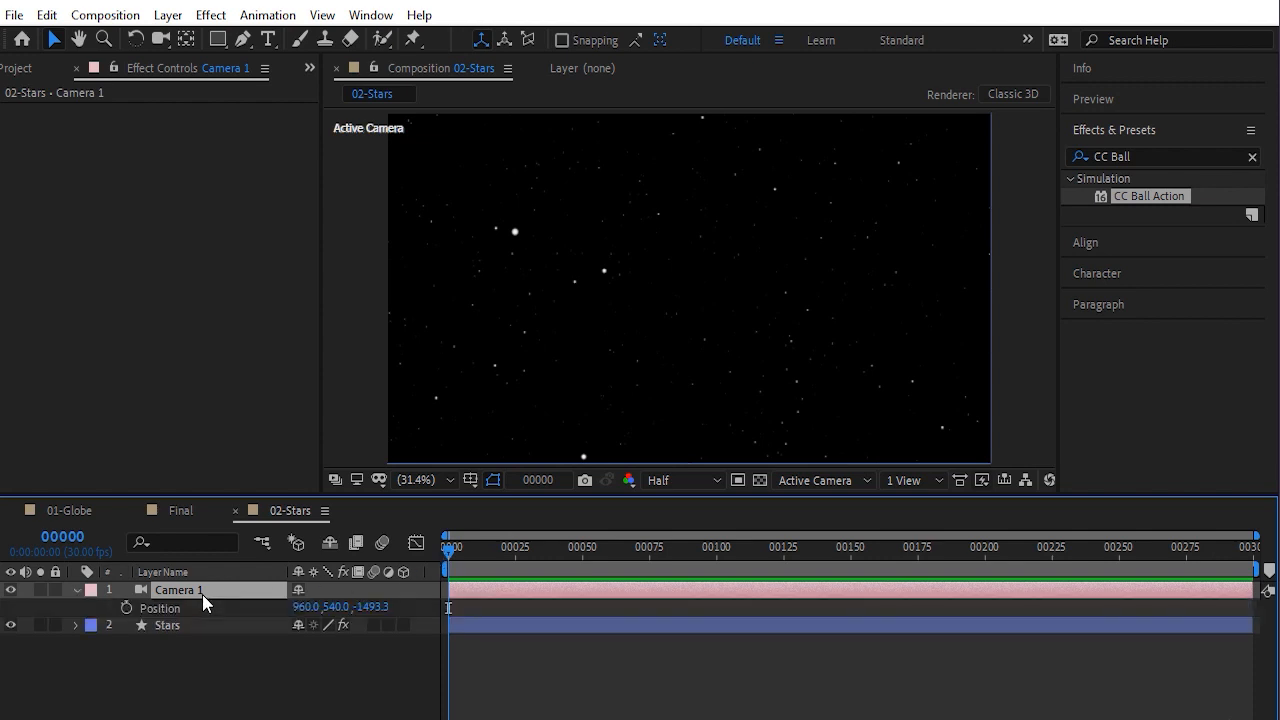
mouse_move(380, 607)
left_mouse_down()
mouse_move(781, 614)
mouse_move(381, 607)
left_mouse_up()
type("0")
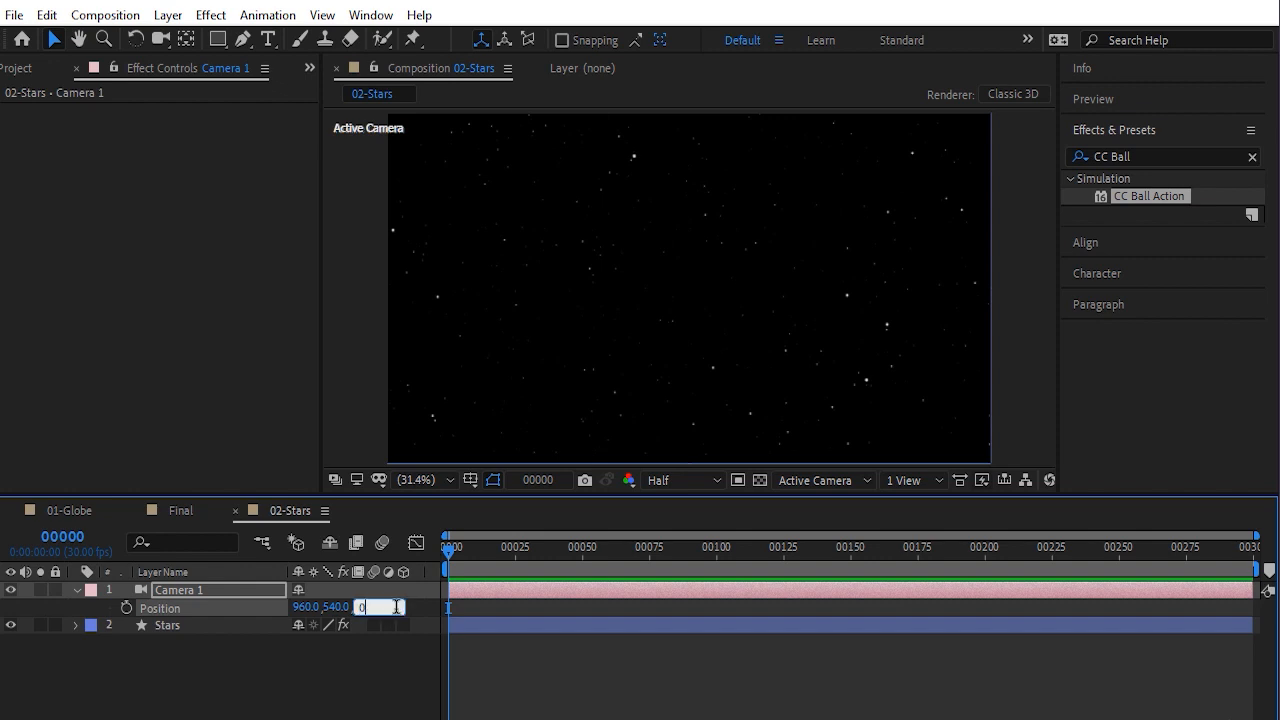
key("Return")
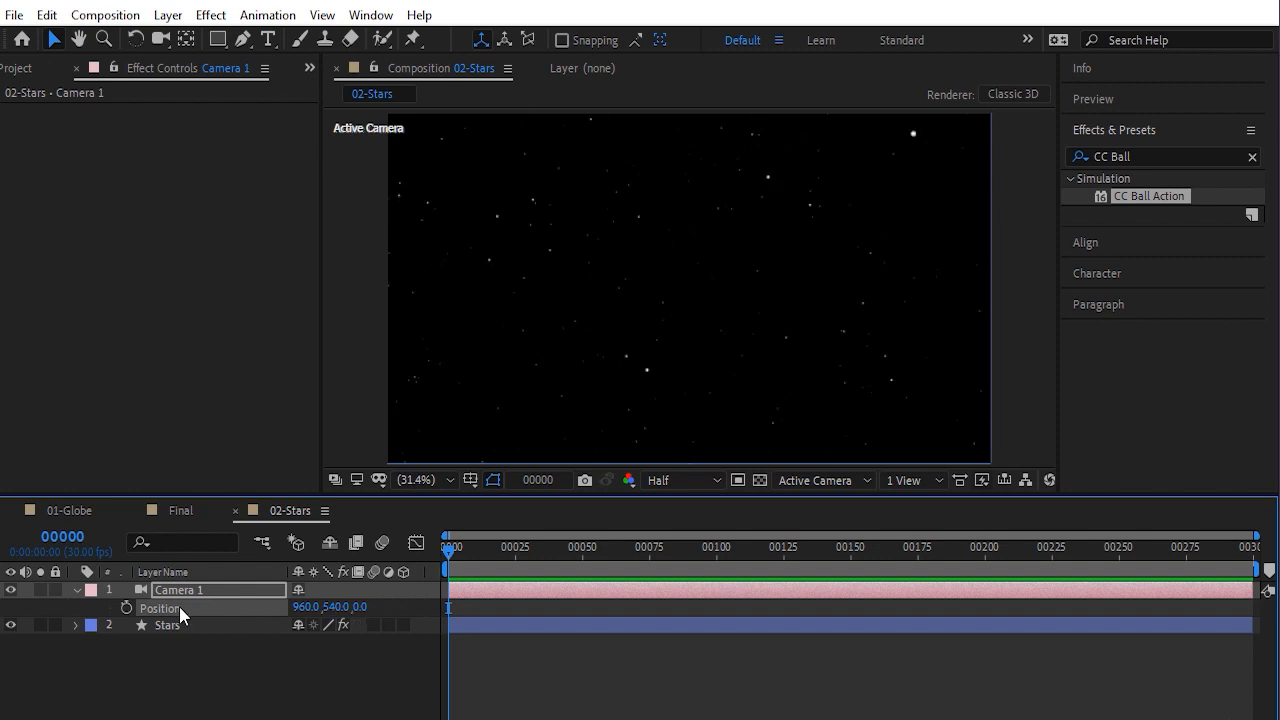
Keyframe Camera 1's Position and set its Z value to -400 at frame 250
left_click(126, 608)
left_click_drag(449, 550, 1118, 563)
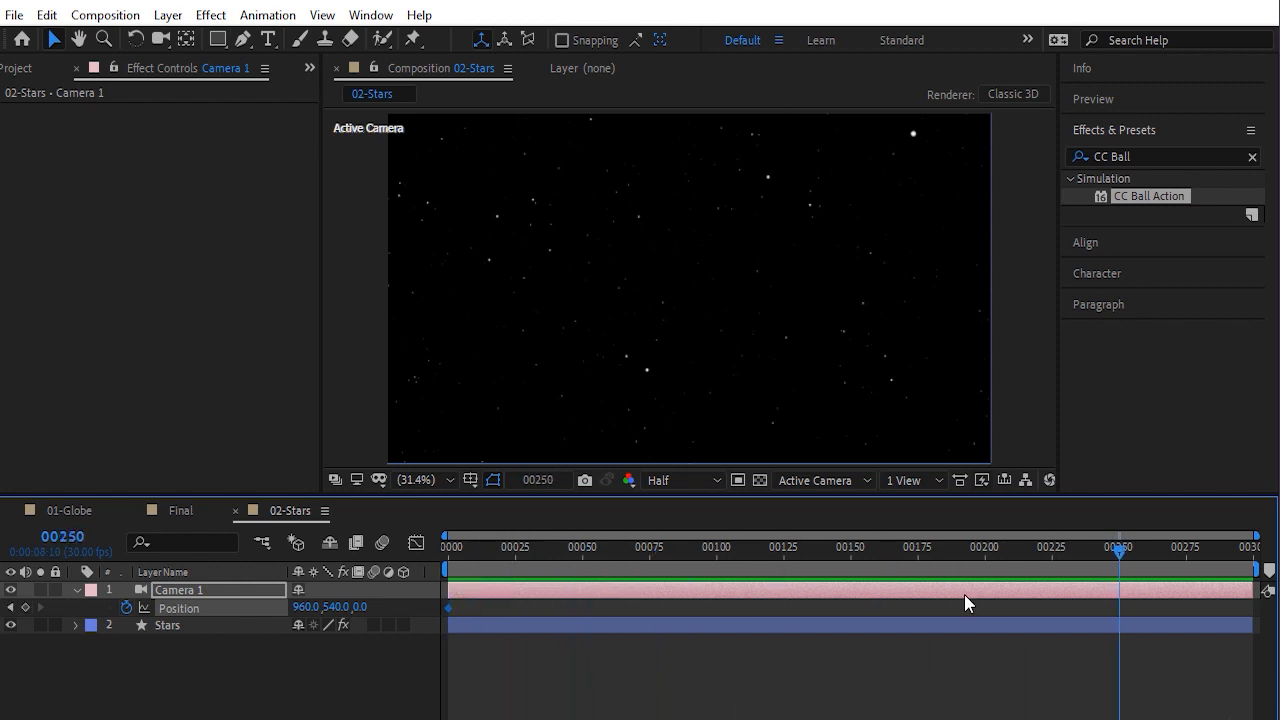
left_click_drag(358, 607, 150, 608)
left_click(367, 607)
type("-400")
key("Return")
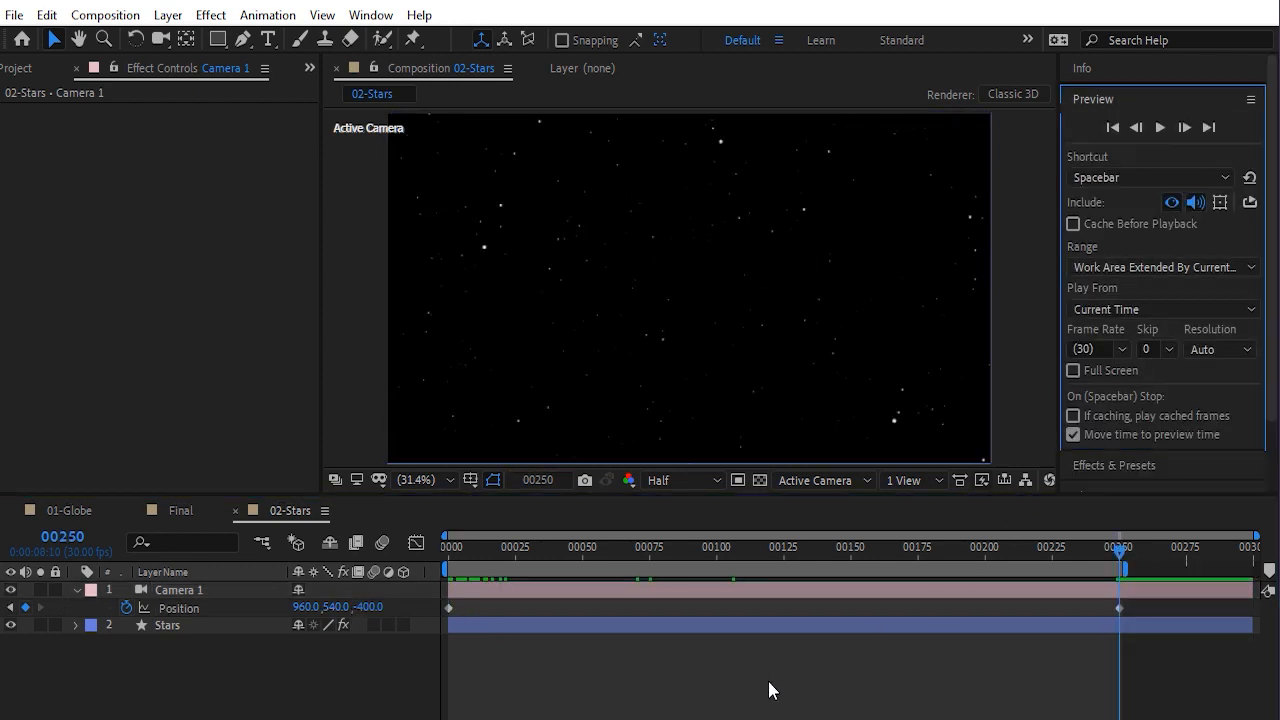
Preview the camera move through the starfield
key("space")
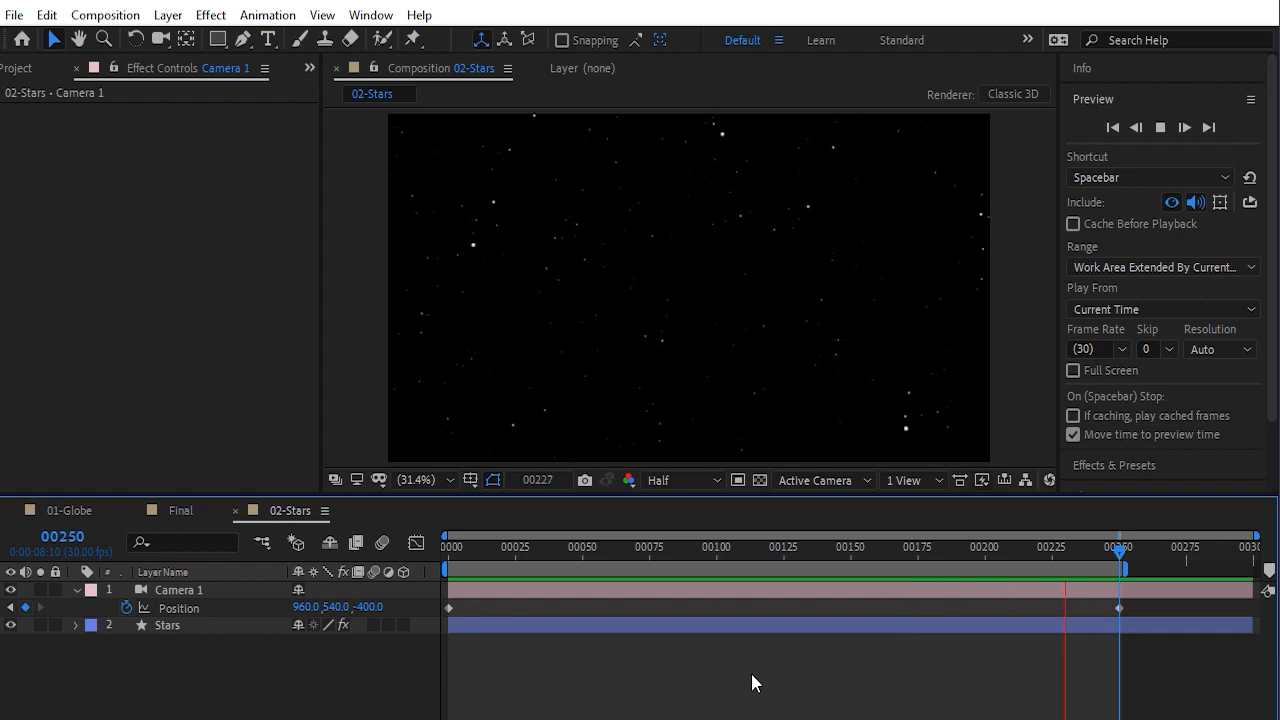
left_click(703, 676)
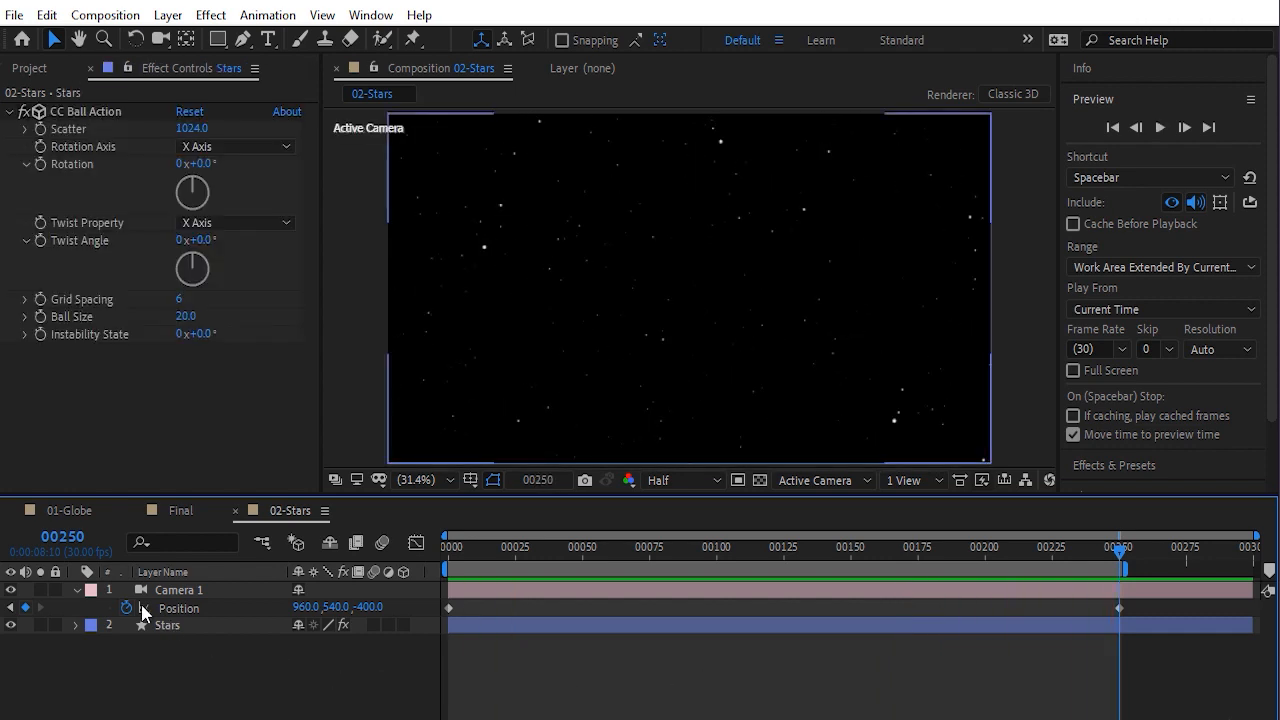
Add the 02-Stars composition to the Final composition below the globe and make it a 3D layer
left_click(74, 589)
left_click_drag(171, 512, 58, 517)
left_click(30, 68)
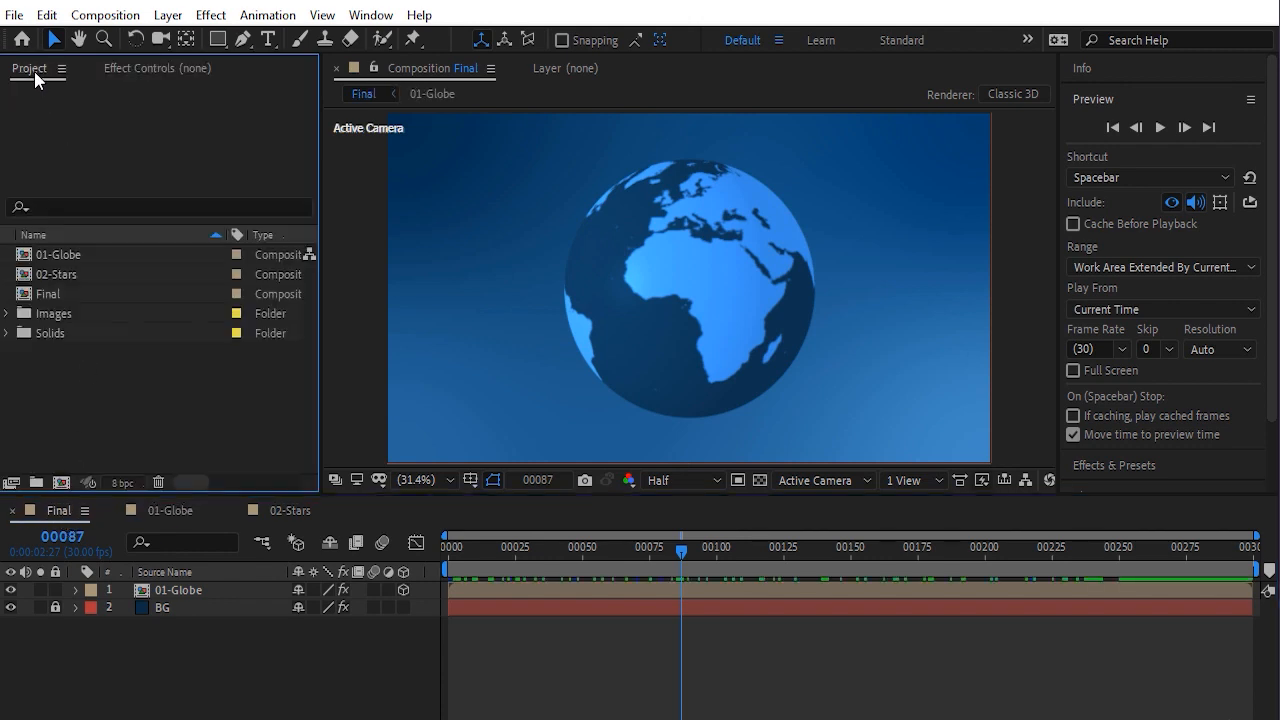
left_click_drag(76, 273, 134, 598)
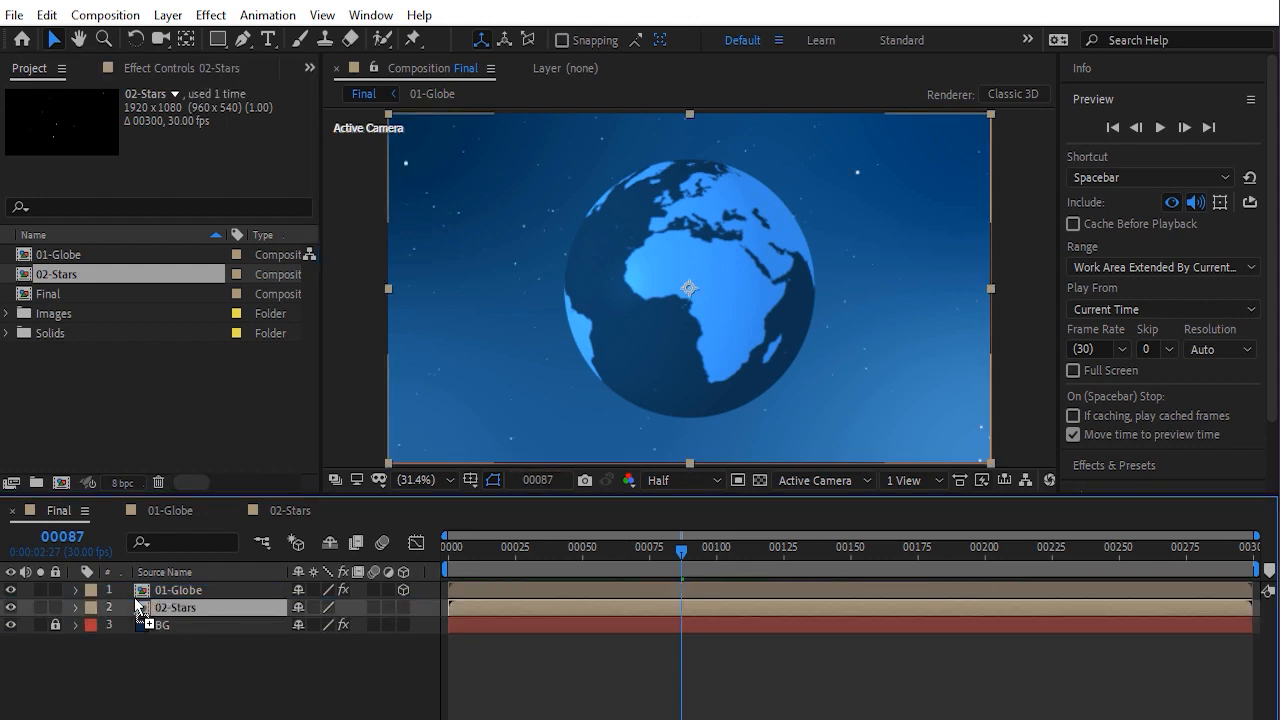
left_click_drag(457, 549, 891, 582)
left_click(133, 408)
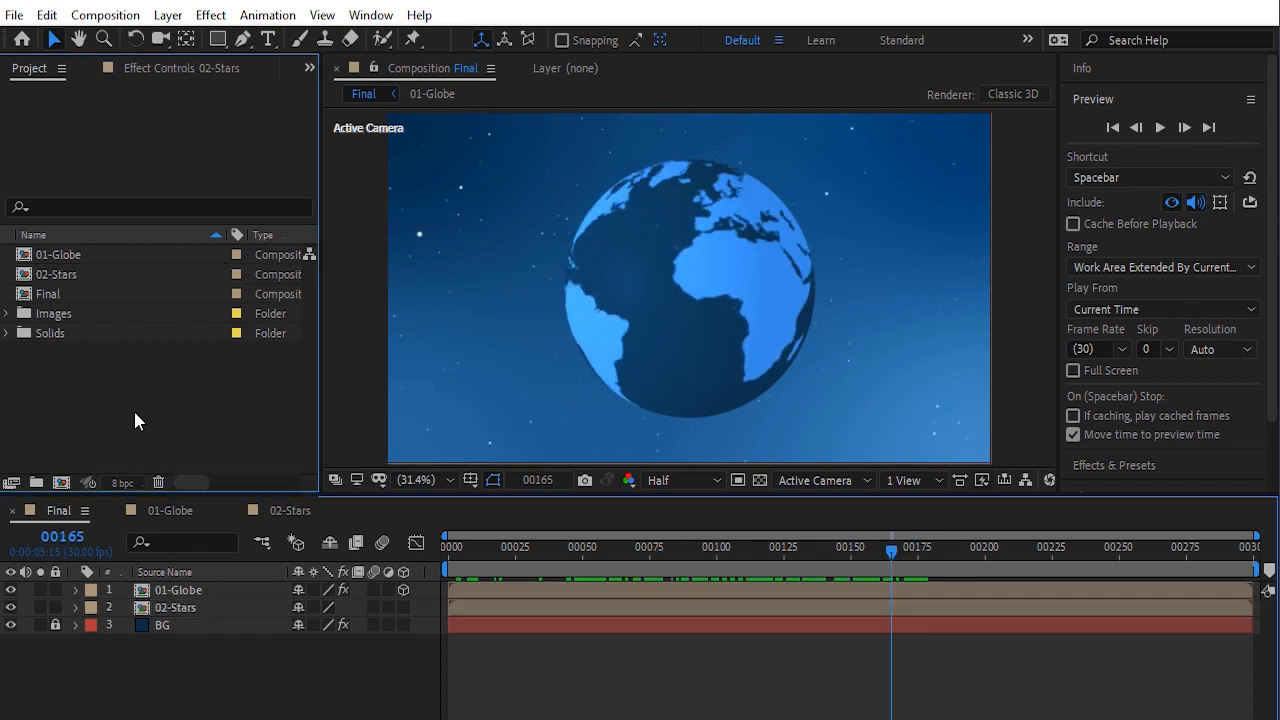
left_click(403, 608)
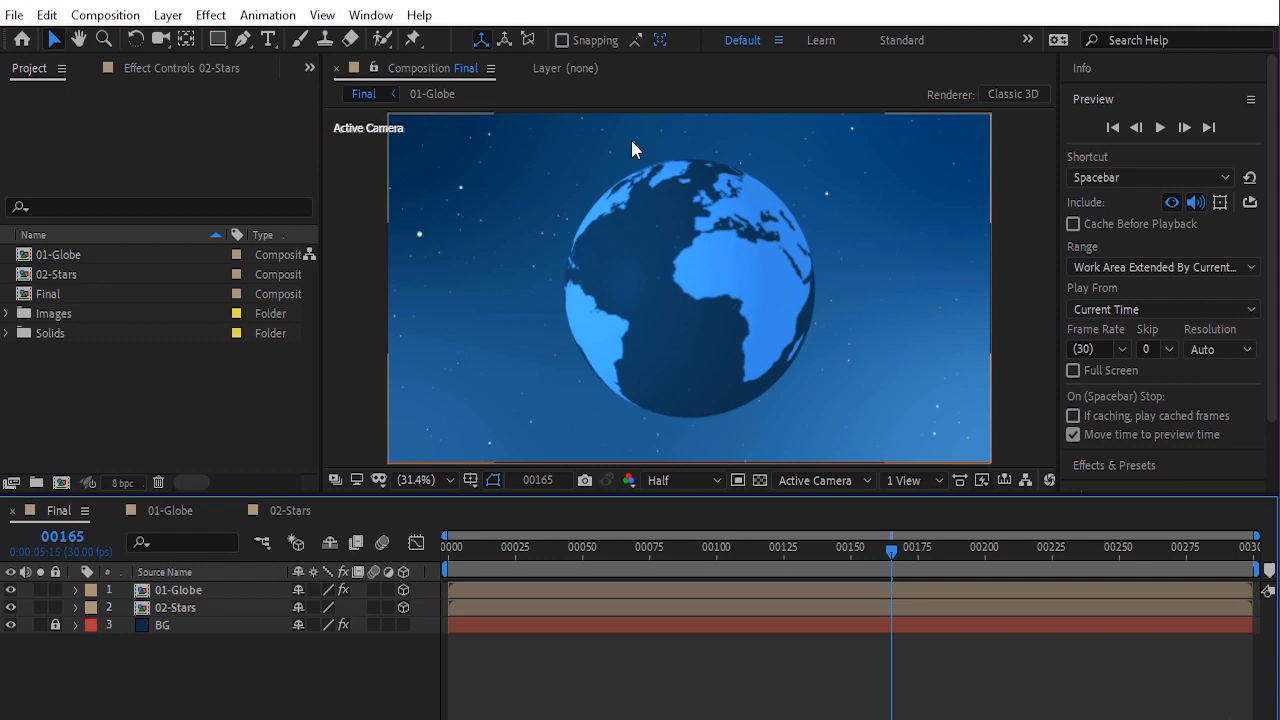
Duplicate the 01-Globe layer in Final and rename the copy 01-Globe-Glow
left_click(189, 594)
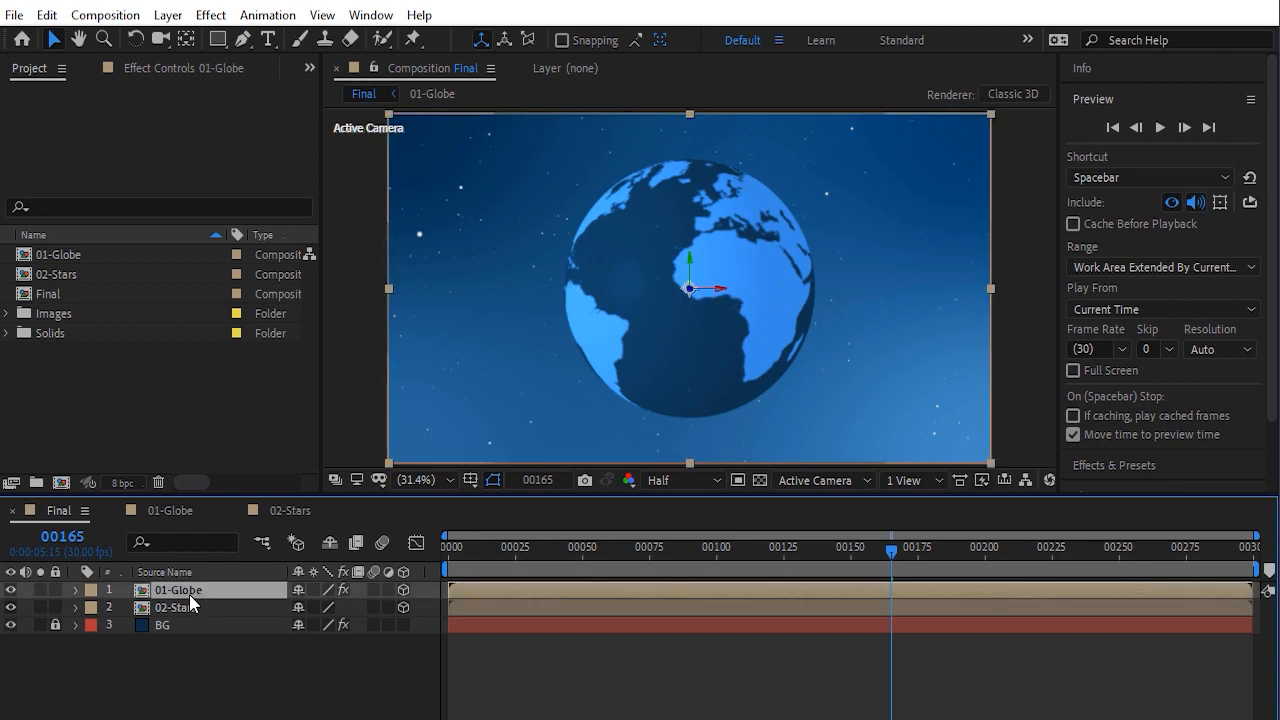
left_click(46, 15)
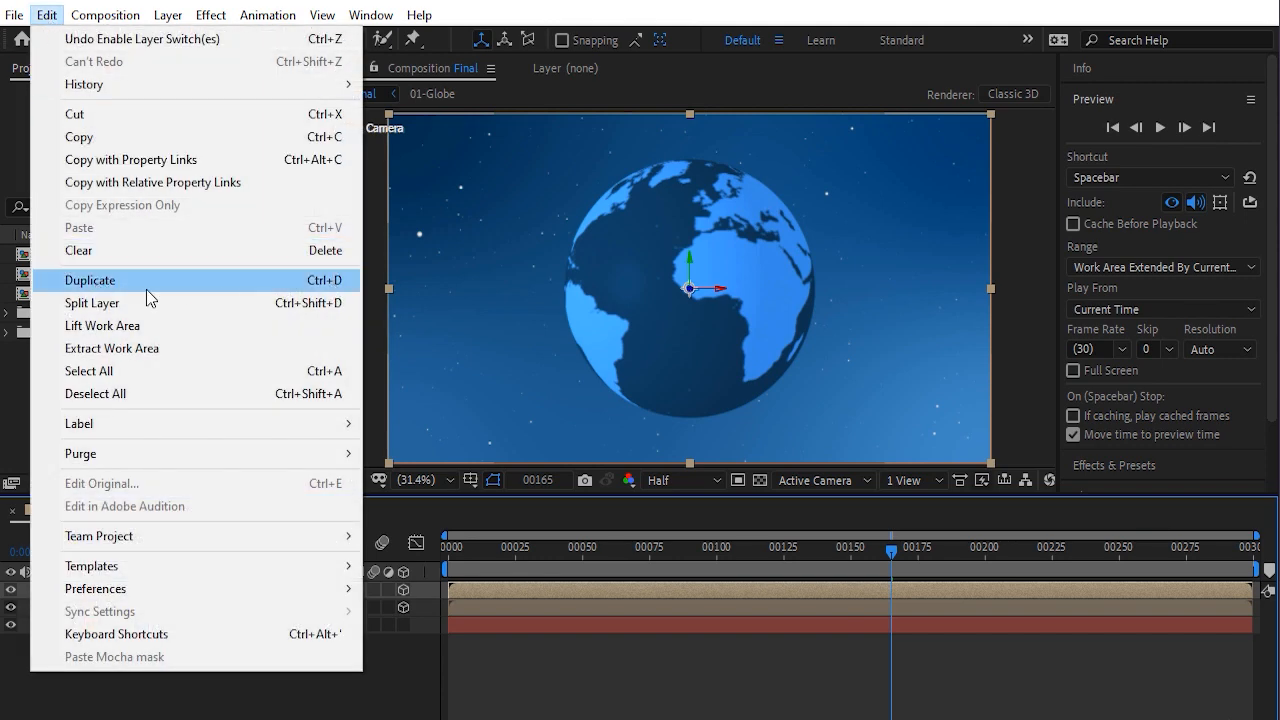
left_click(120, 281)
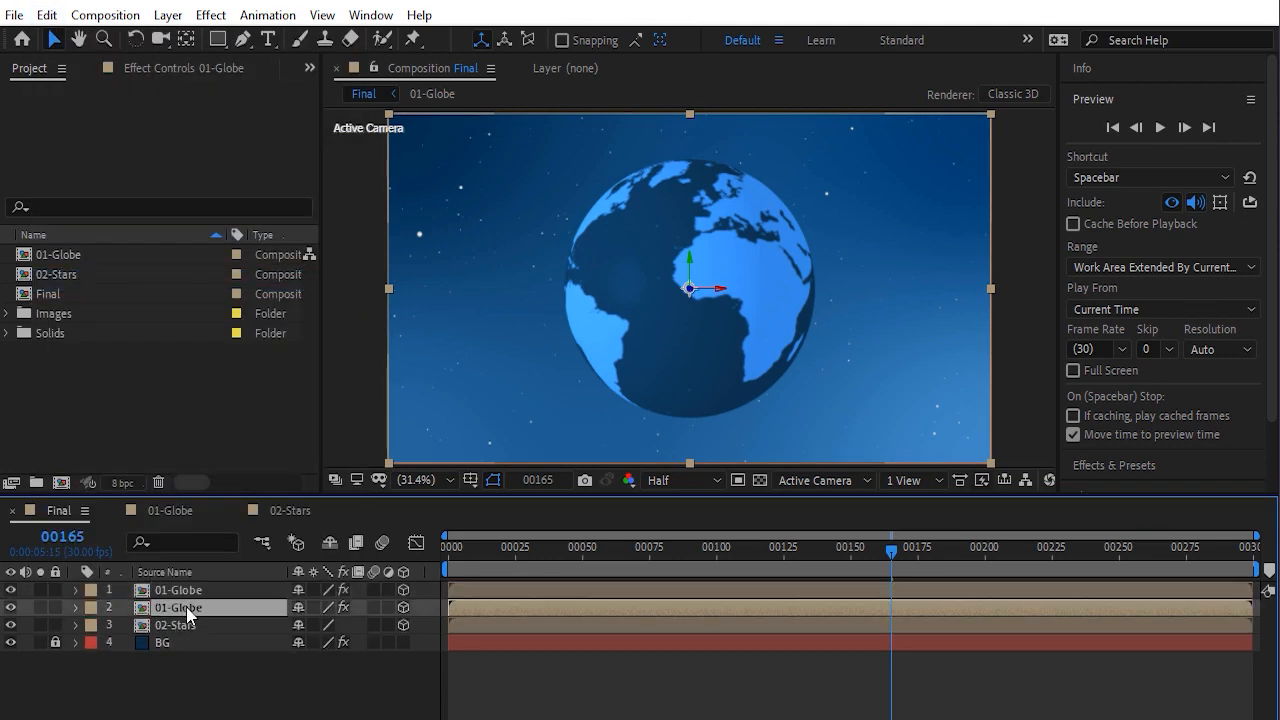
key("Return")
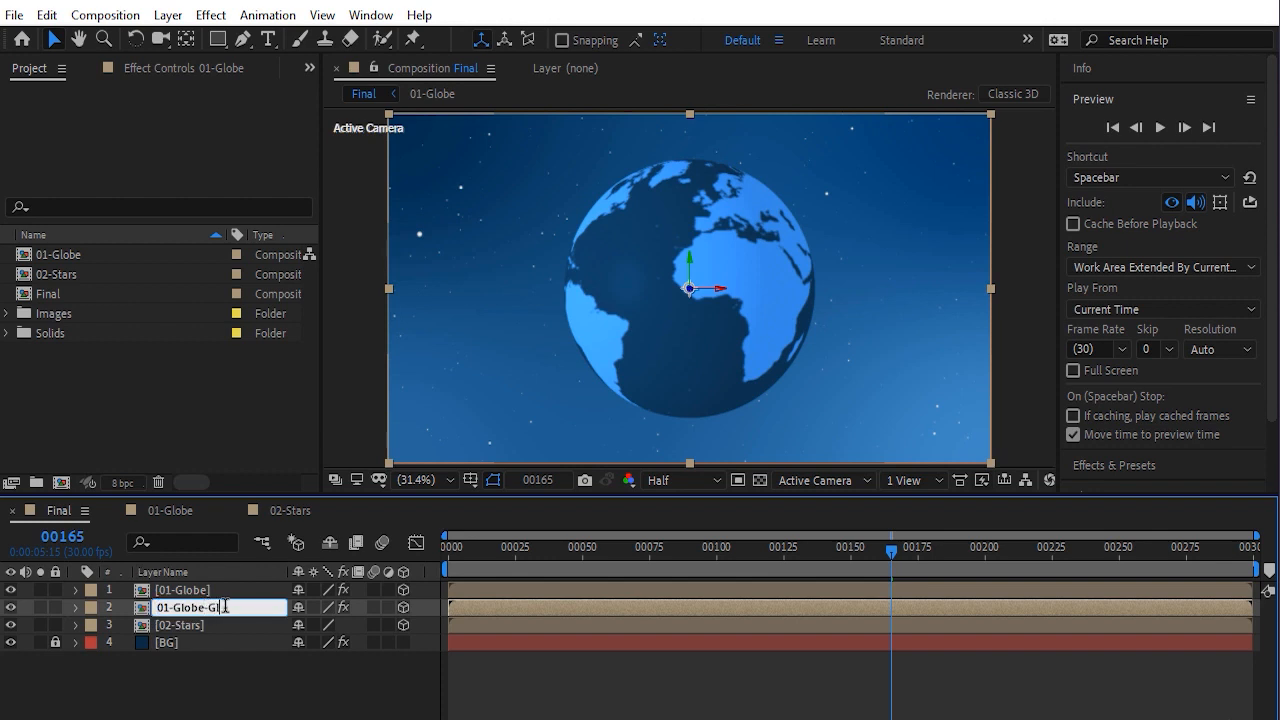
type("-Glow")
key("Return")
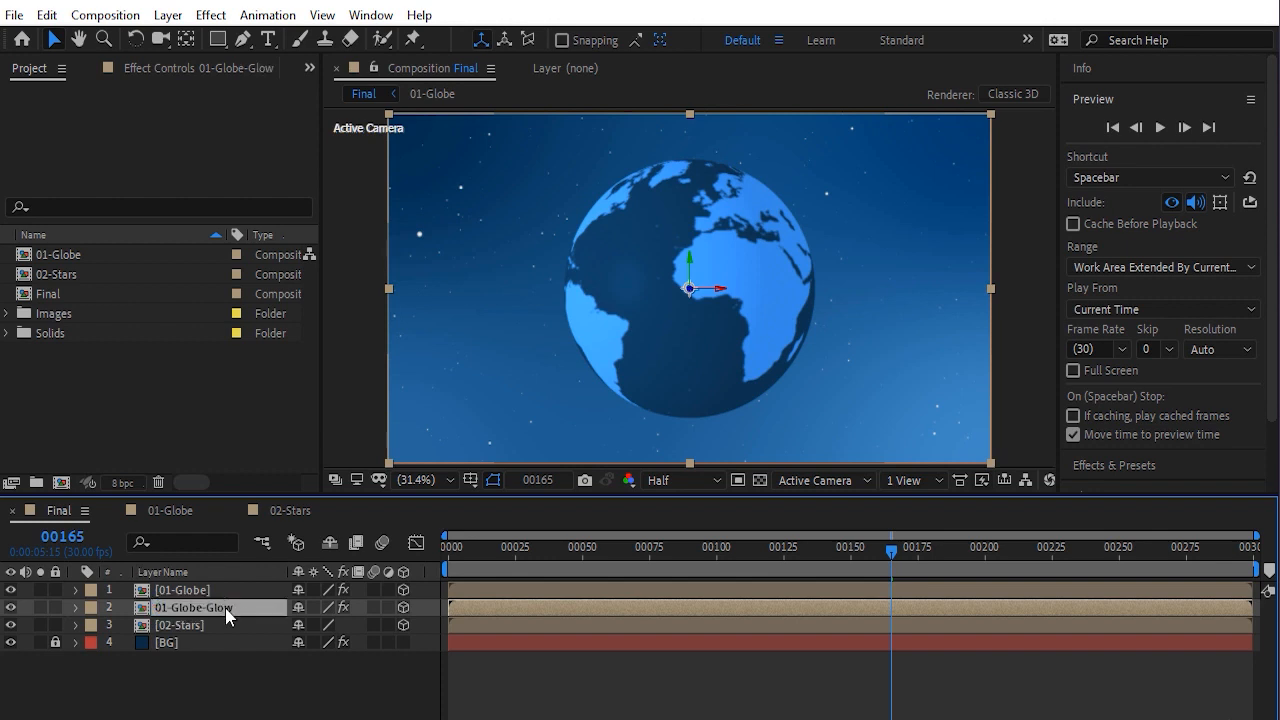
Apply a Fill effect to the 01-Globe-Glow layer
left_click(210, 15)
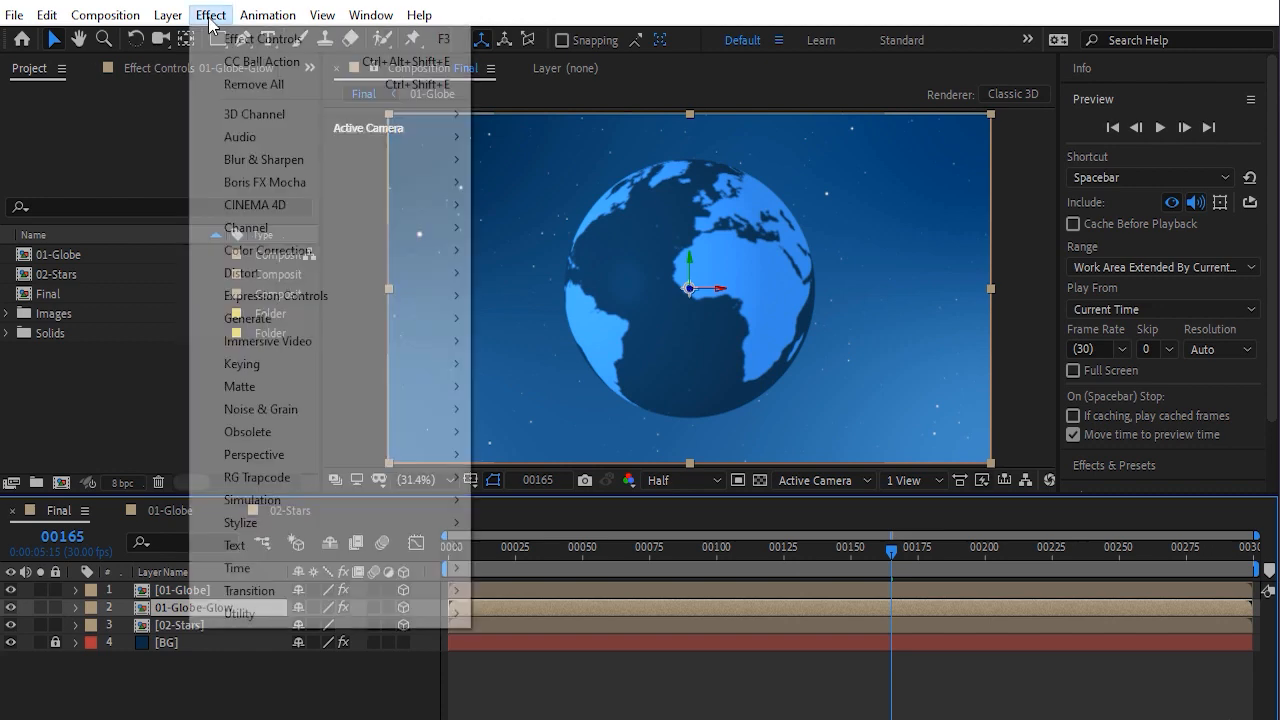
mouse_move(268, 318)
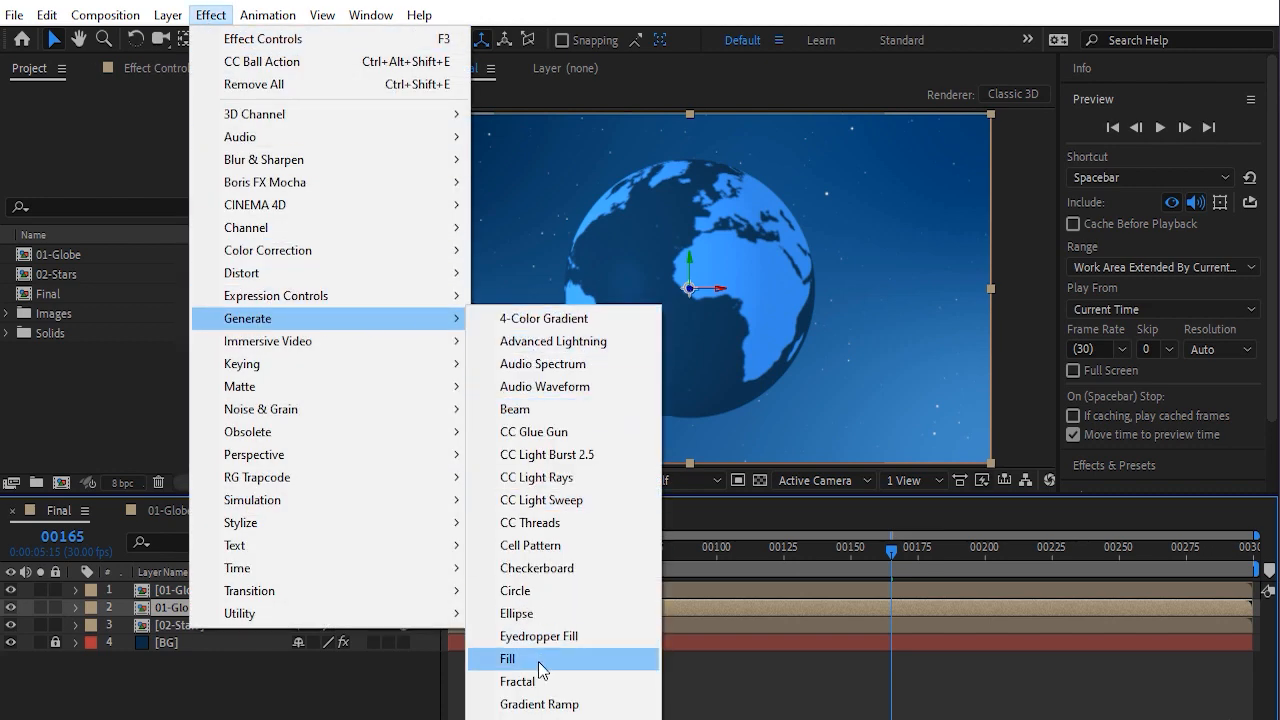
left_click(508, 658)
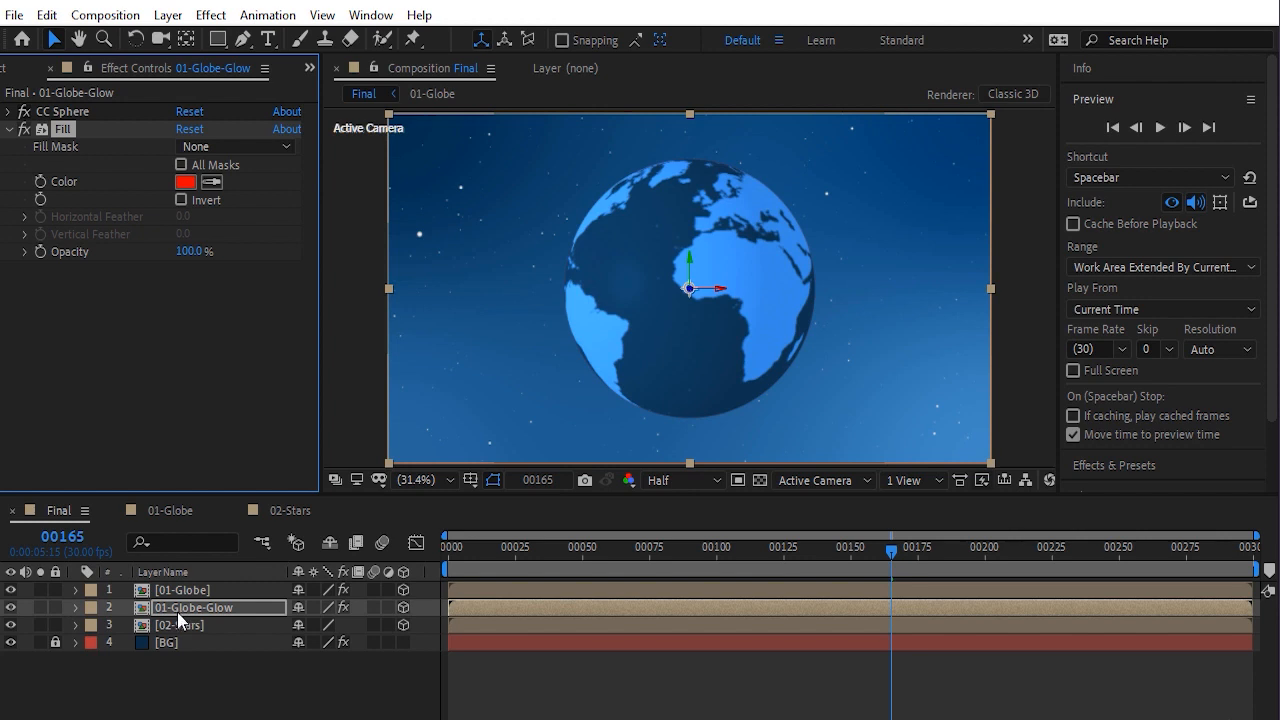
Hide the top globe layer and set the glow layer's Fill colour to 76FEFE
left_click(11, 591)
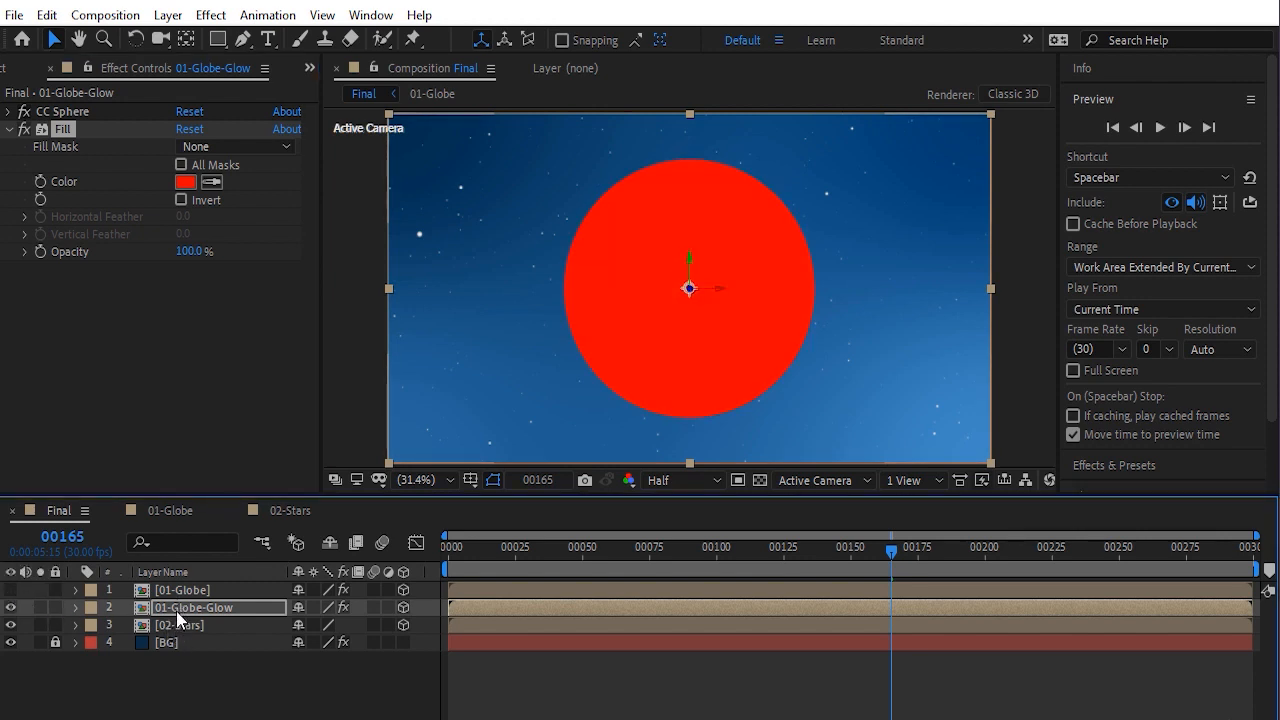
left_click(185, 182)
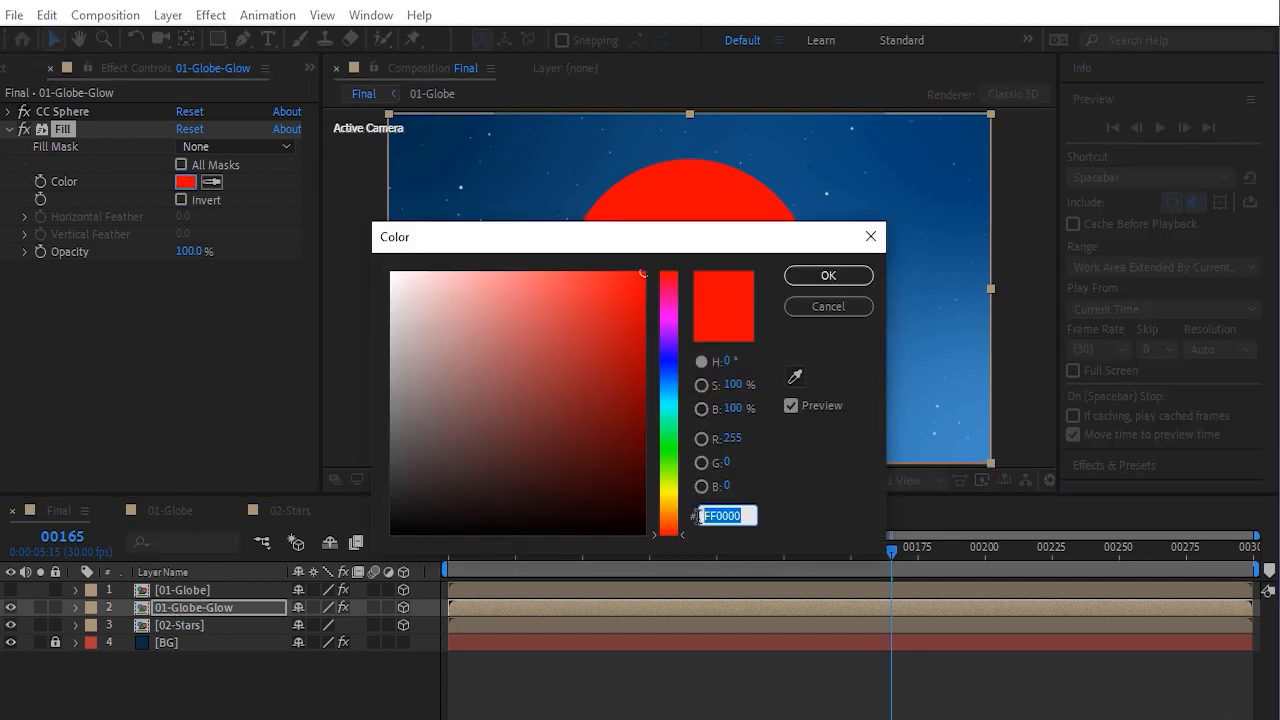
left_click(672, 410)
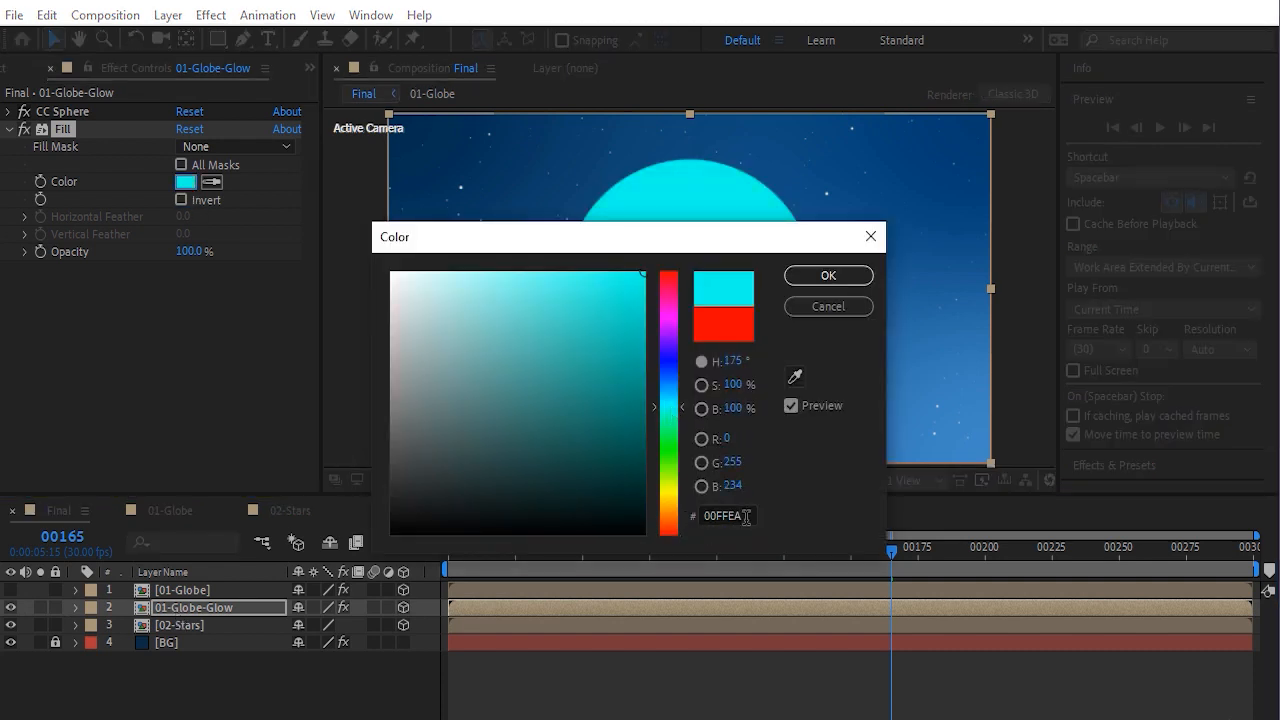
type("76FEFE")
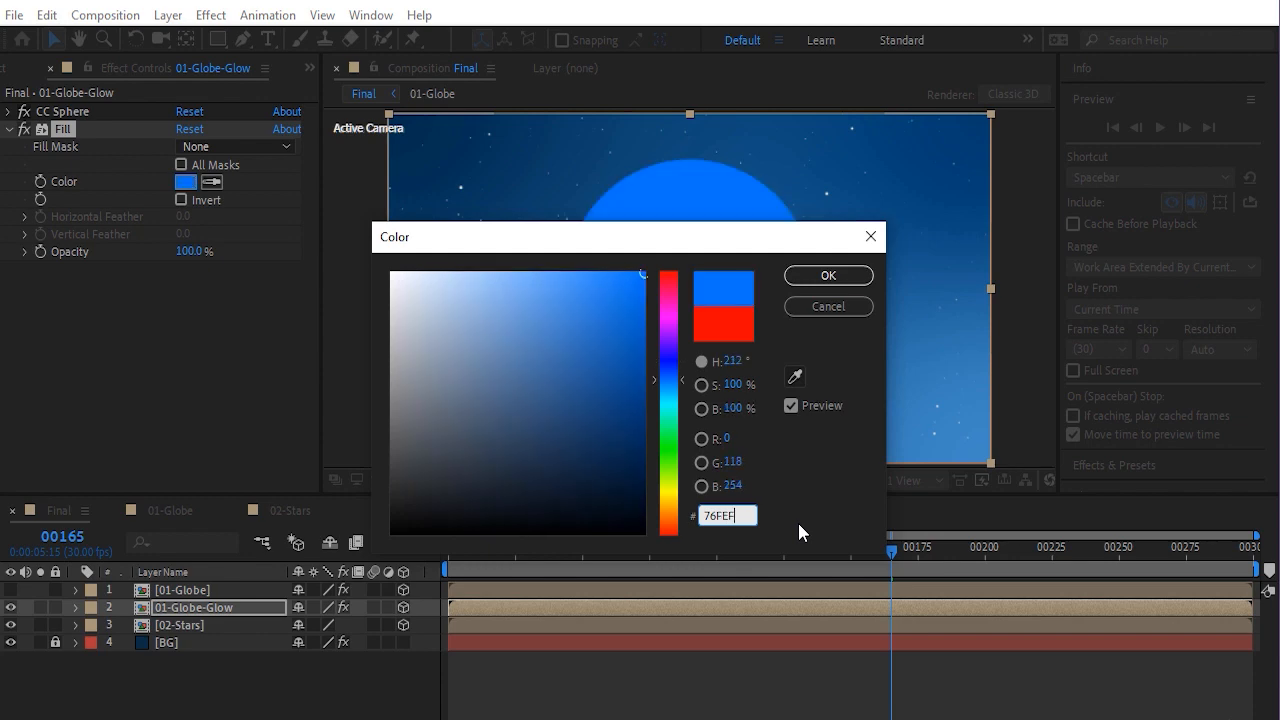
left_click(818, 276)
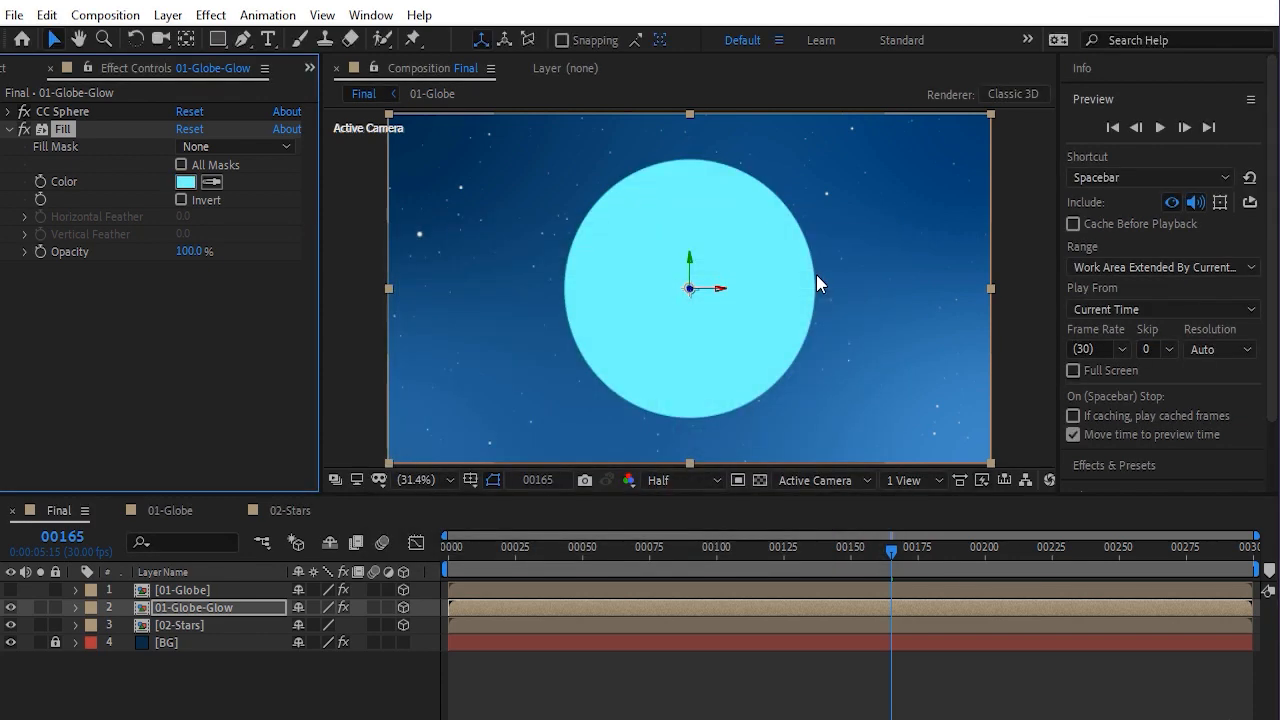
Add Gaussian Blur to the glow layer, show the top globe again, and set Blurriness to 140
left_click(211, 15)
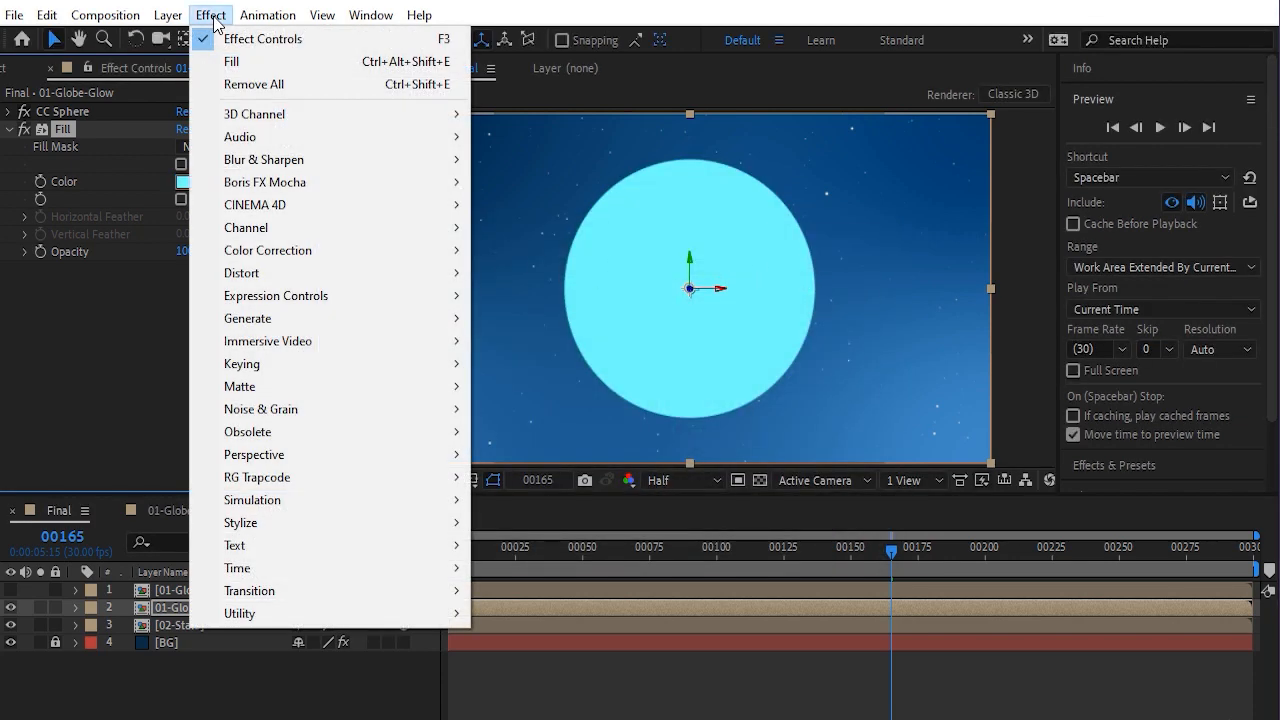
mouse_move(247, 162)
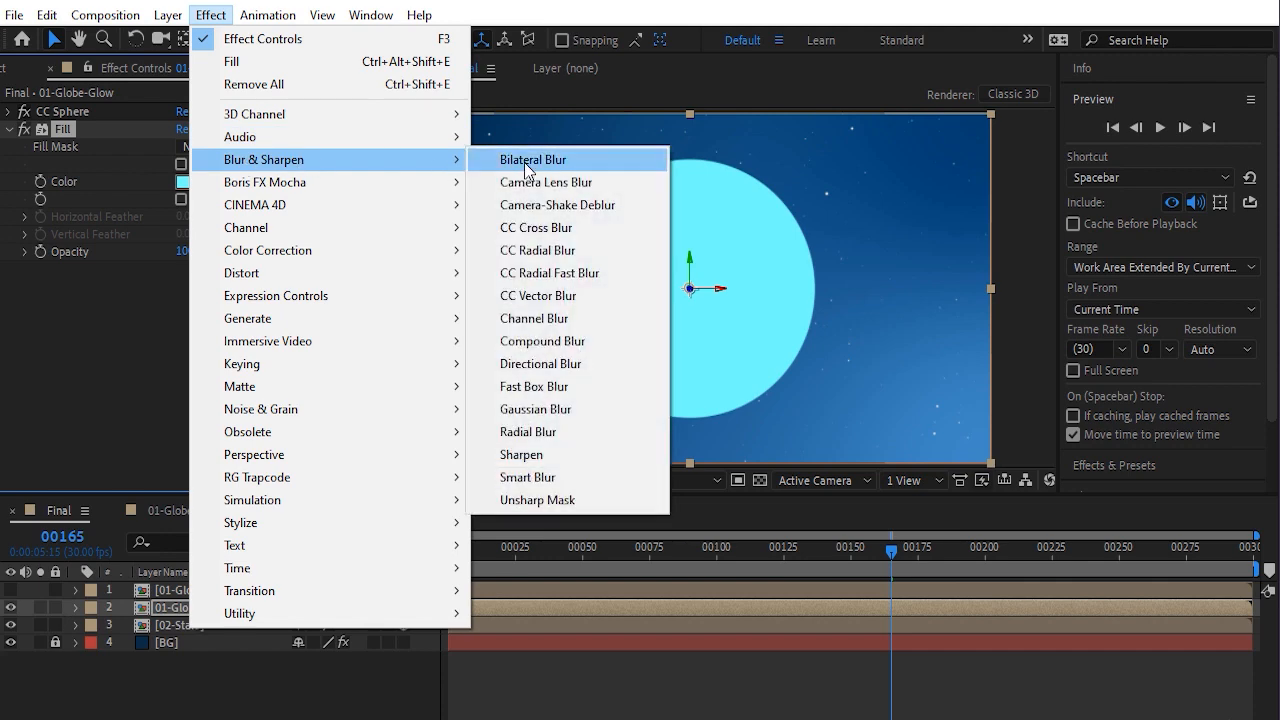
left_click(558, 414)
left_click_drag(185, 286, 991, 297)
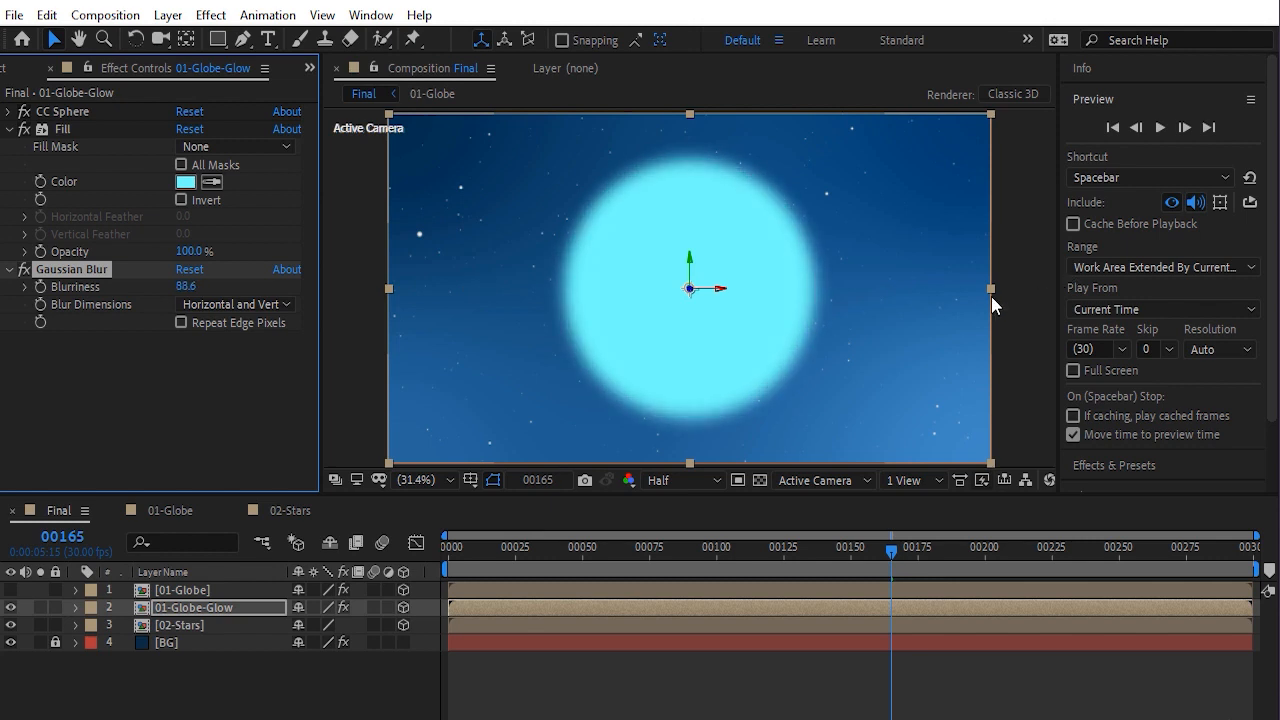
left_click(11, 590)
left_click(186, 286)
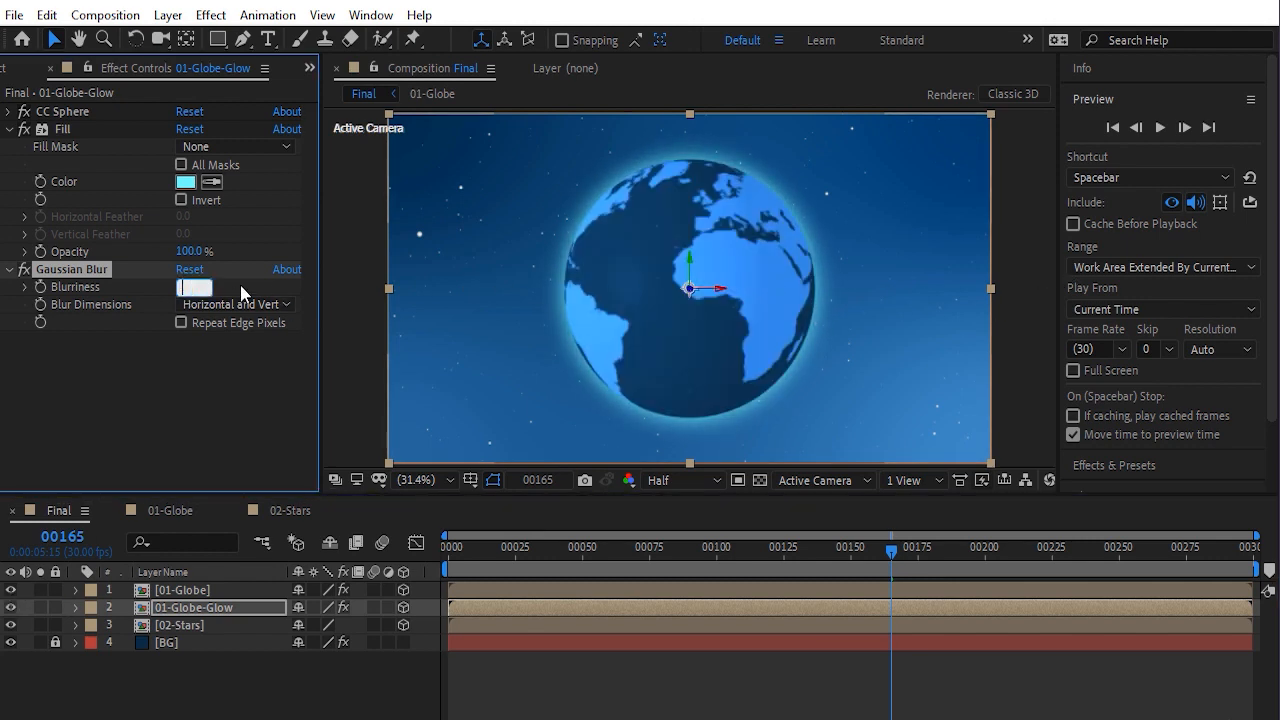
type("140")
key("Return")
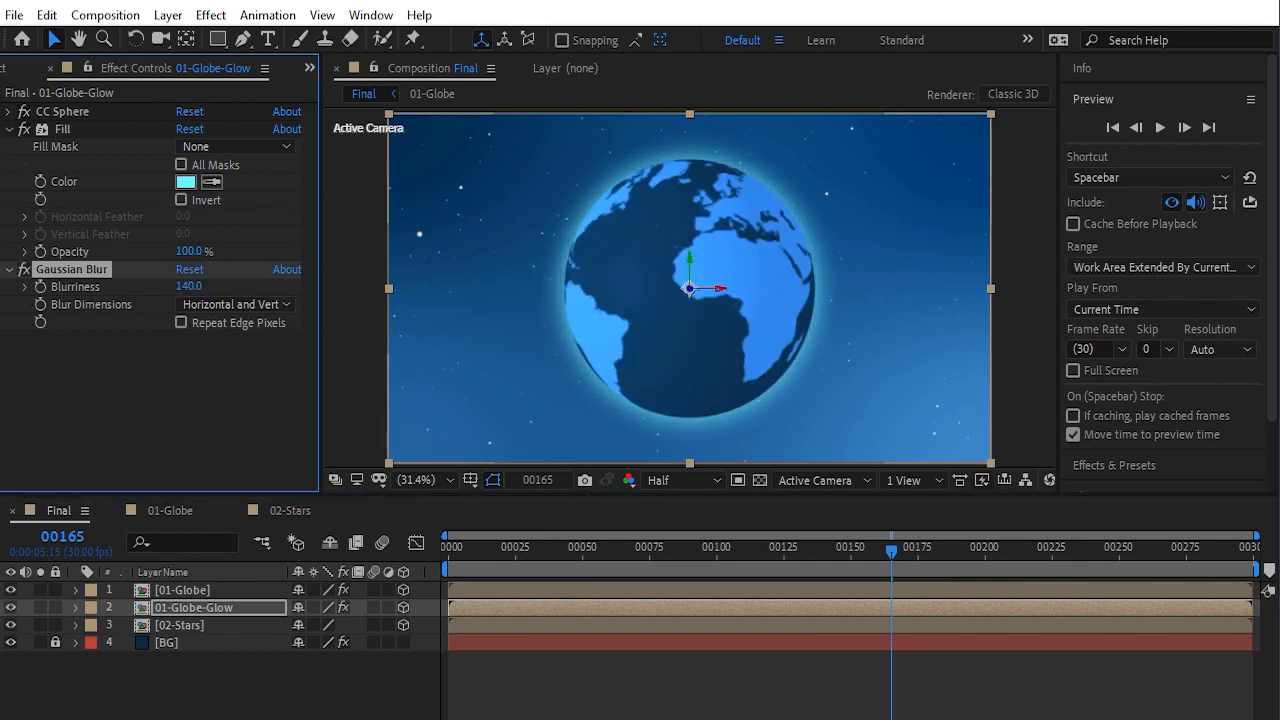
Set the 01-Globe-Glow layer's scale to 95%
left_click(196, 609)
key("s")
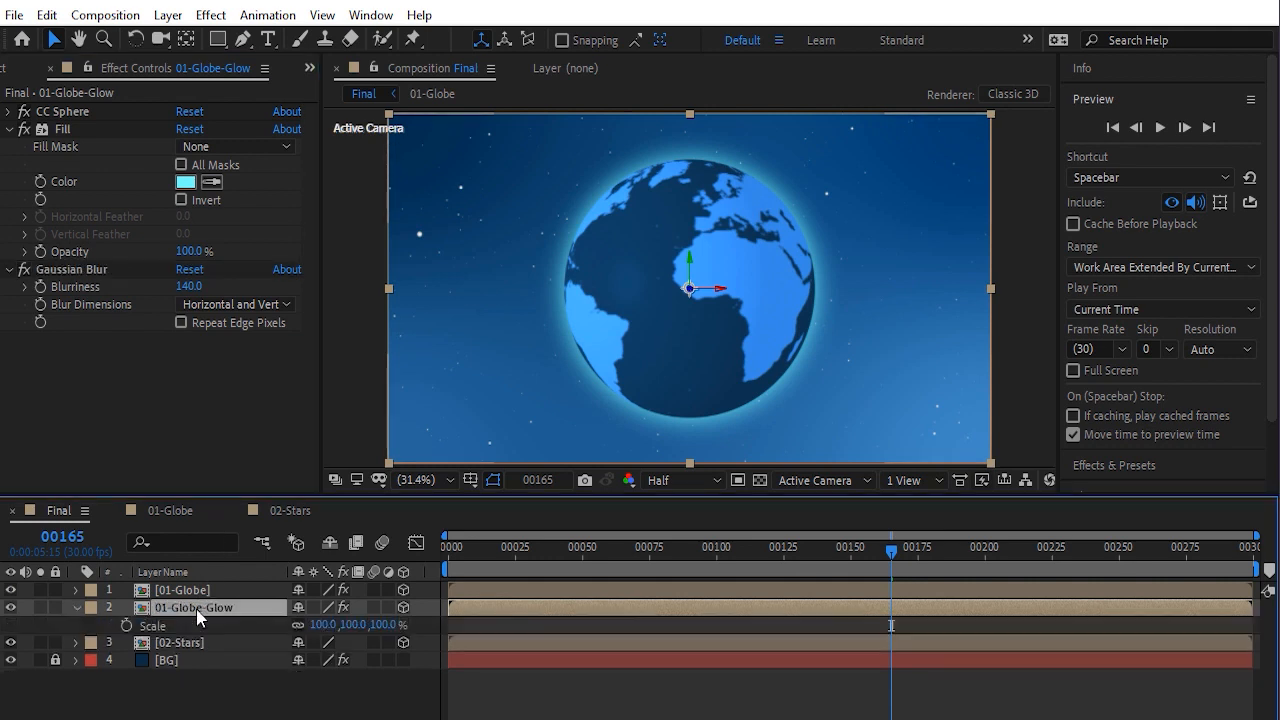
left_click(323, 624)
type("95")
key("Return")
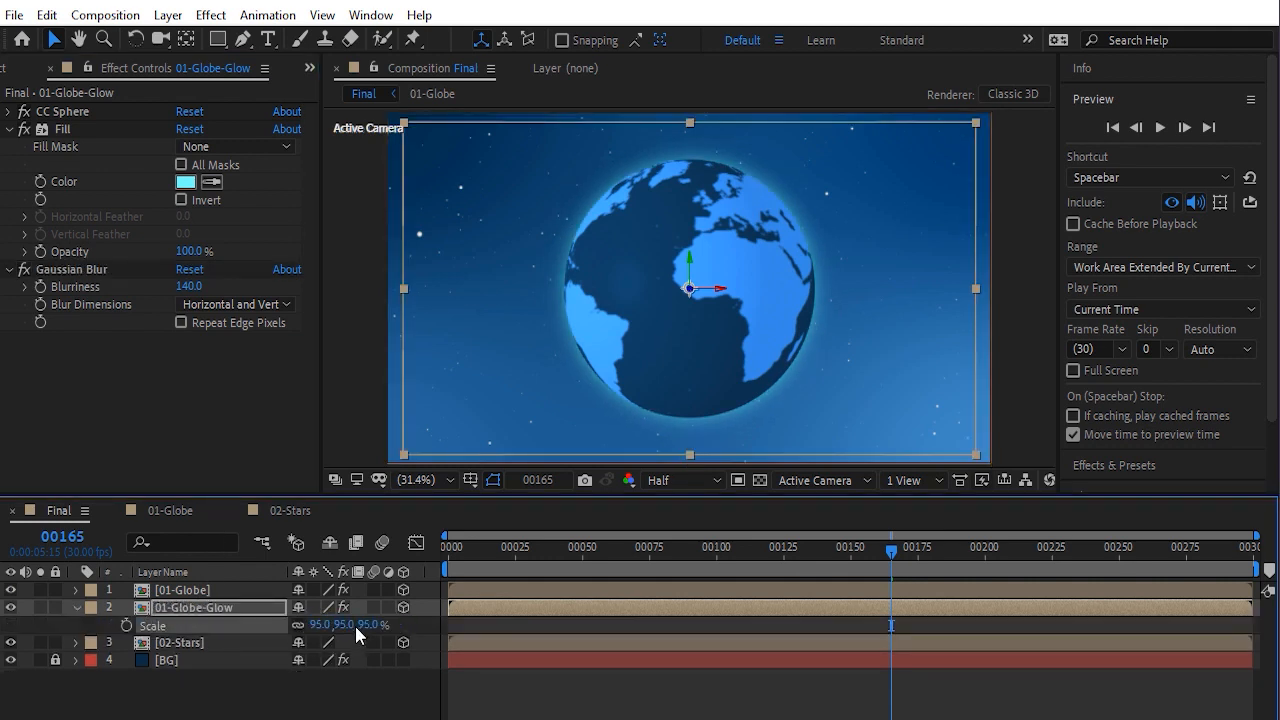
Set the glow layer's Gaussian Blur Blurriness to 220
left_click_drag(186, 290, 384, 302)
left_click_drag(758, 317, 1114, 326)
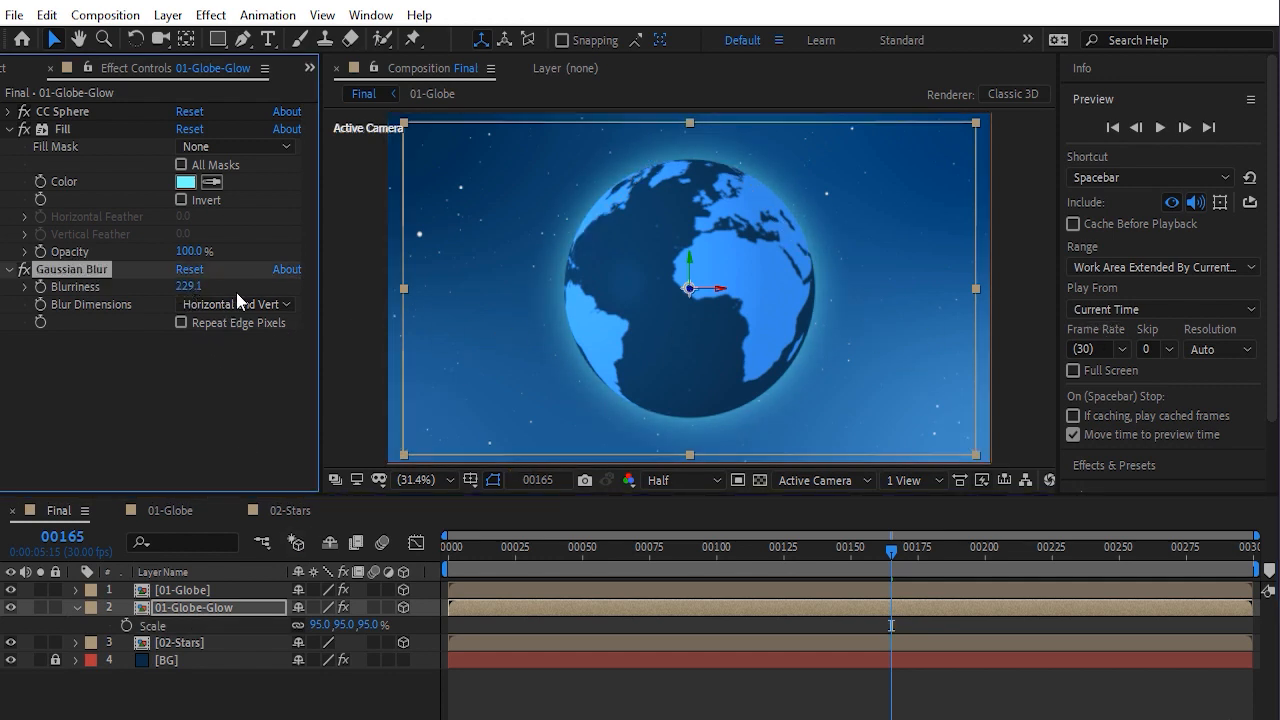
left_click(188, 286)
type("220")
key("Return")
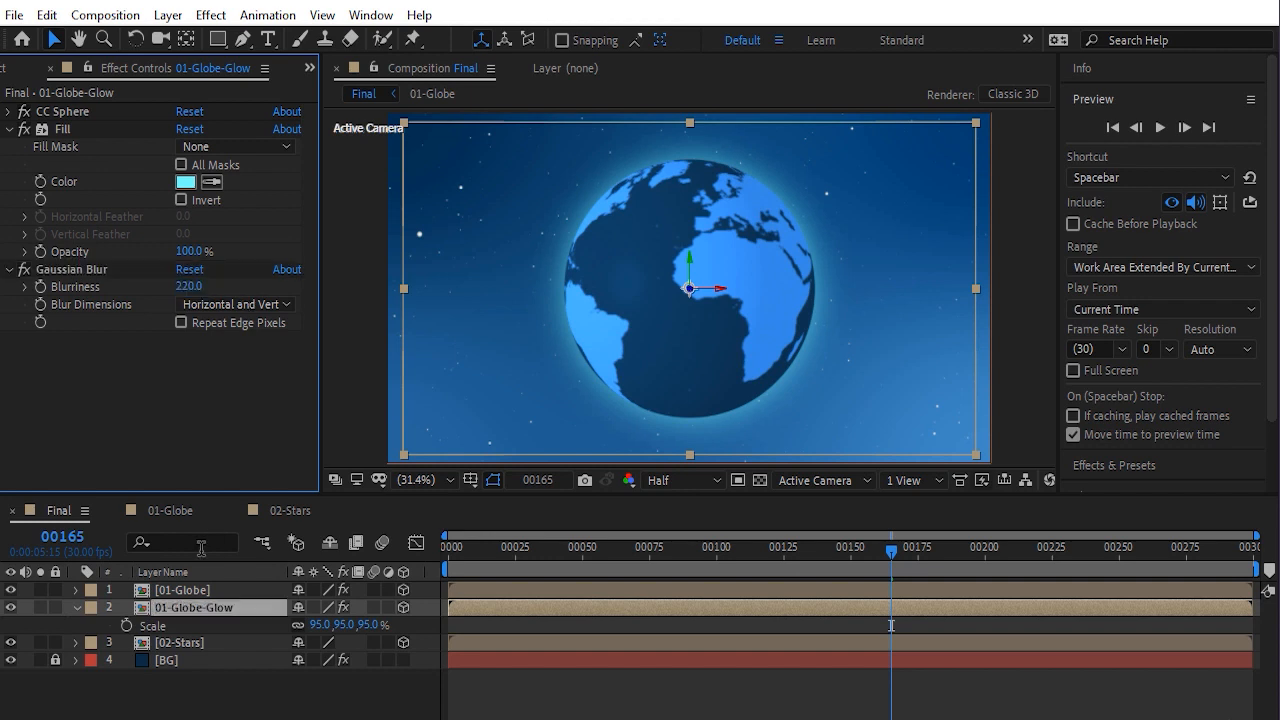
Reveal the Parent & Link column and parent the 01-Globe-Glow layer to the 01-Globe layer
left_click(76, 607)
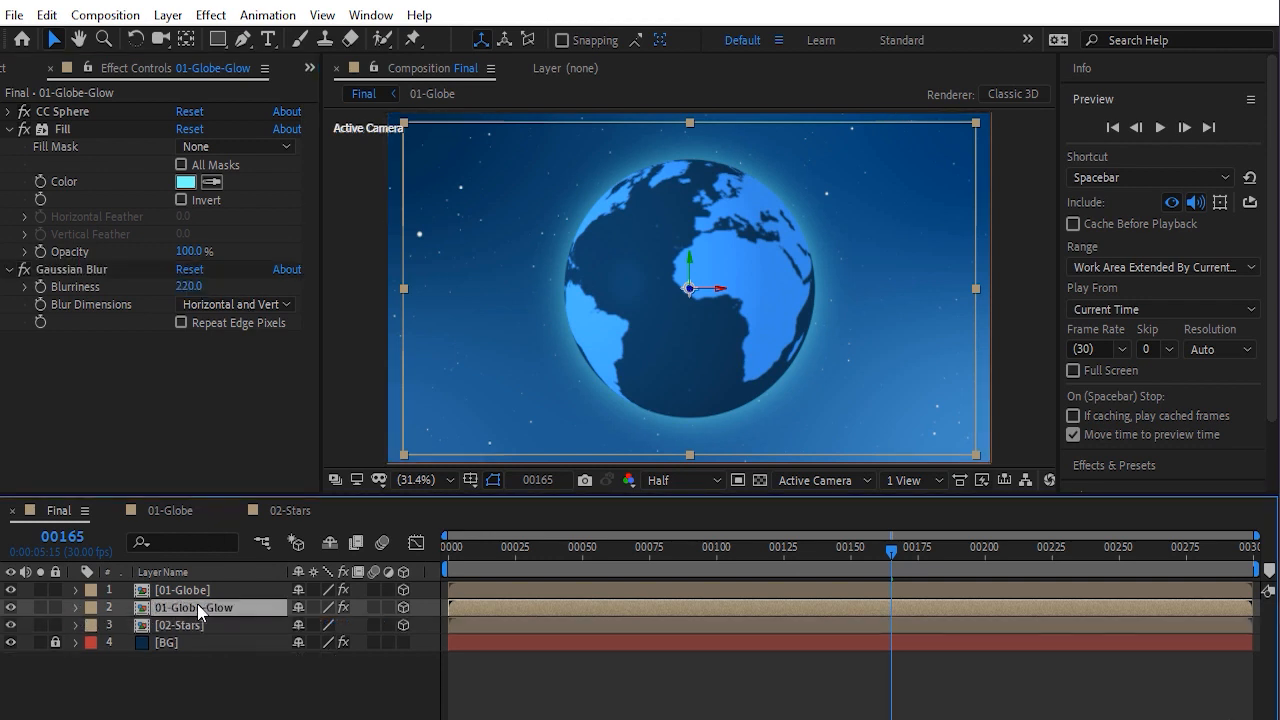
right_click(366, 572)
mouse_move(436, 638)
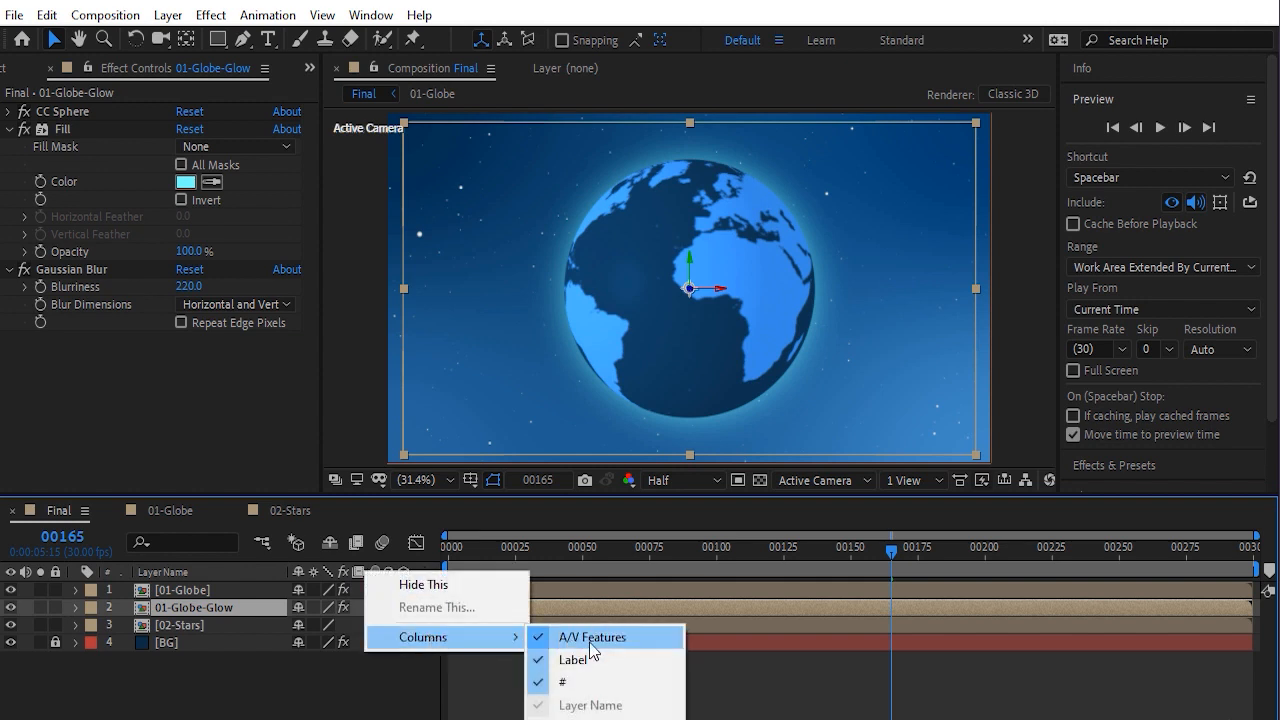
left_click(592, 719)
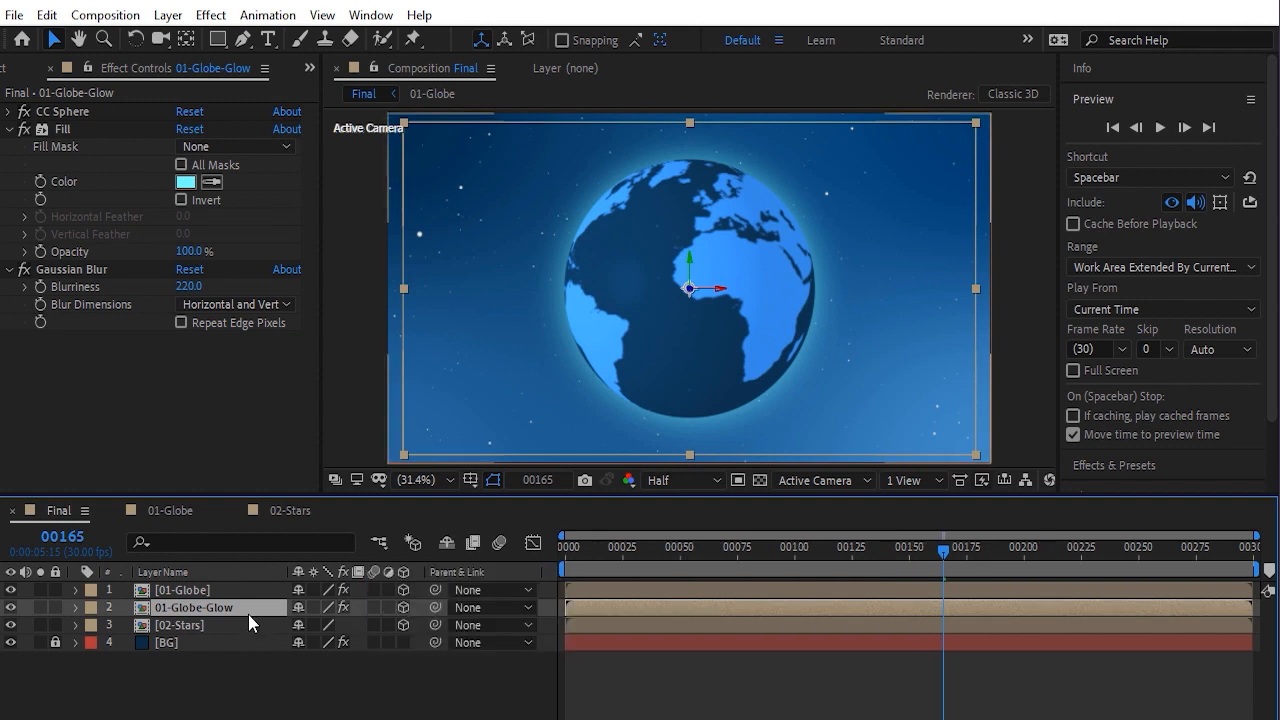
left_click(470, 607)
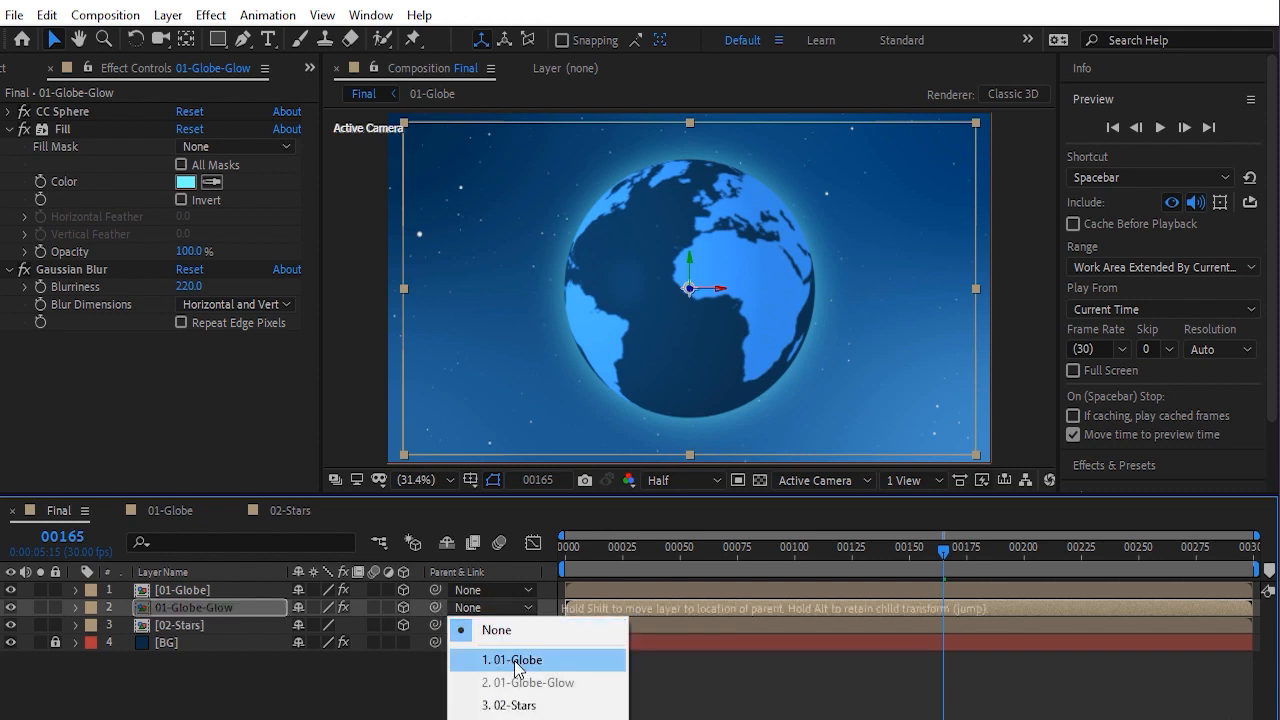
left_click(432, 604)
left_click_drag(435, 607, 237, 588)
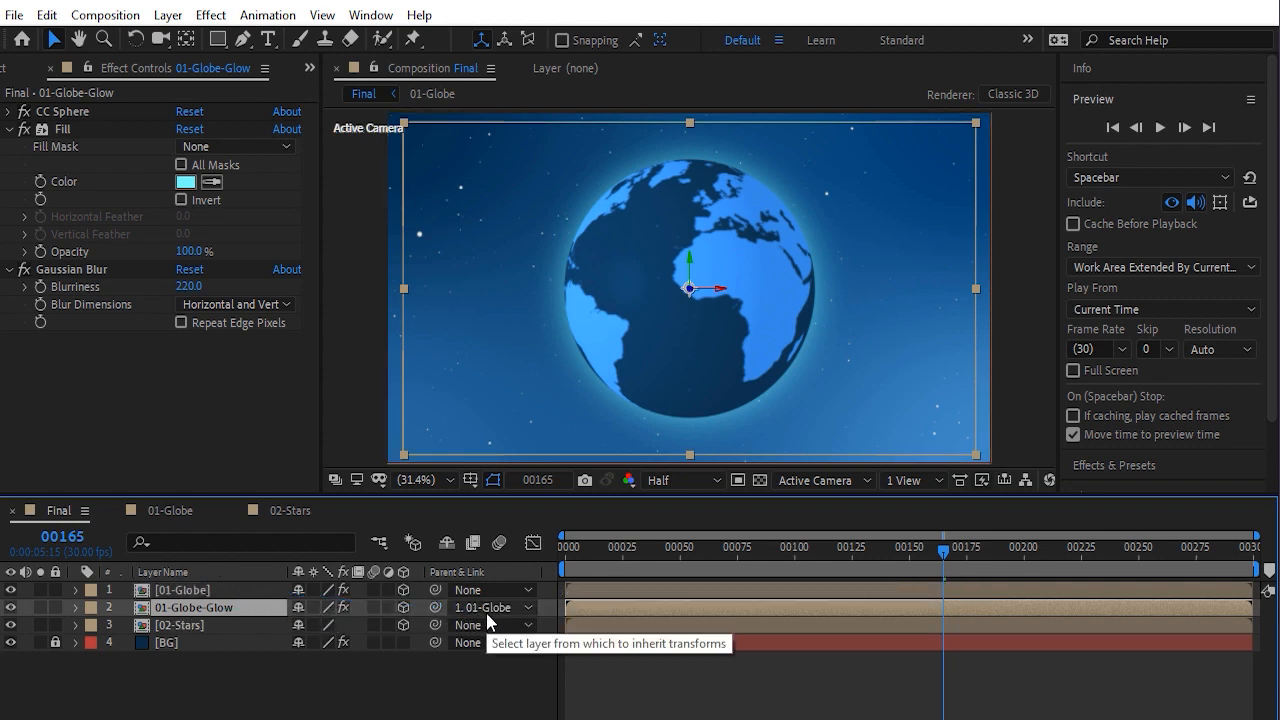
left_click(316, 690)
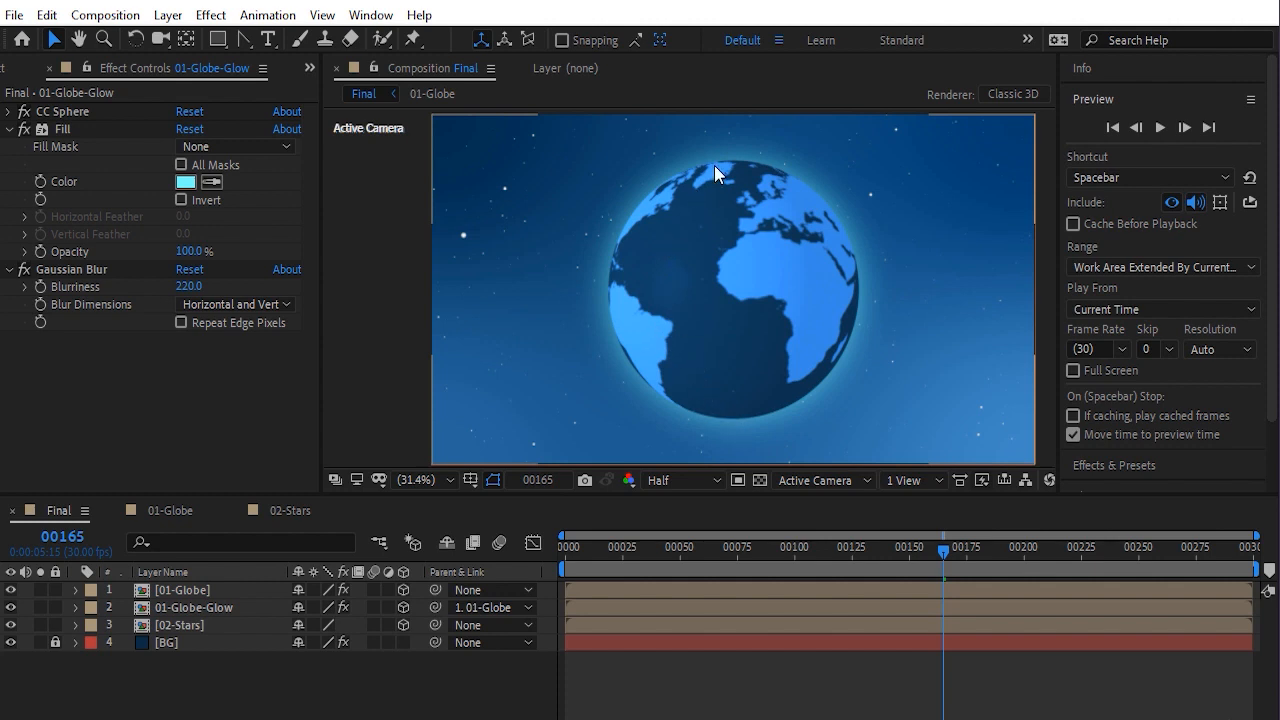
Draw a black circular ellipse shape layer centred on the globe and matching its size
left_click(217, 39)
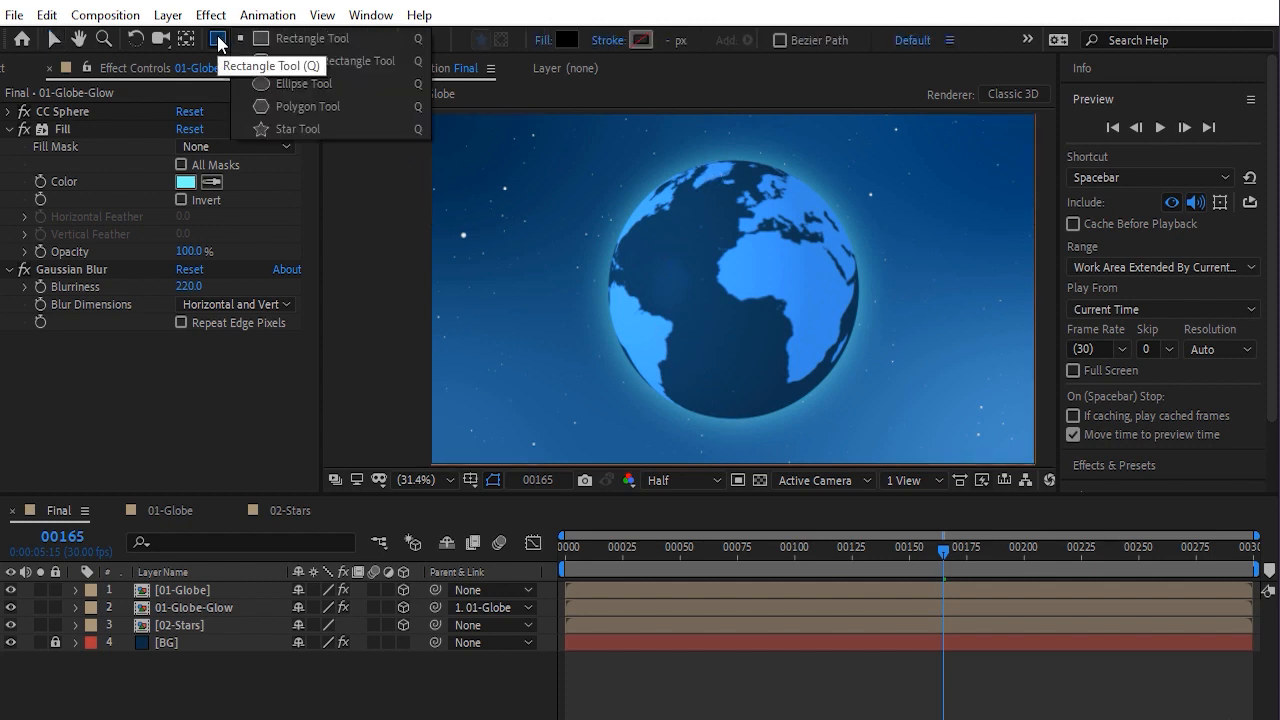
left_click(298, 83)
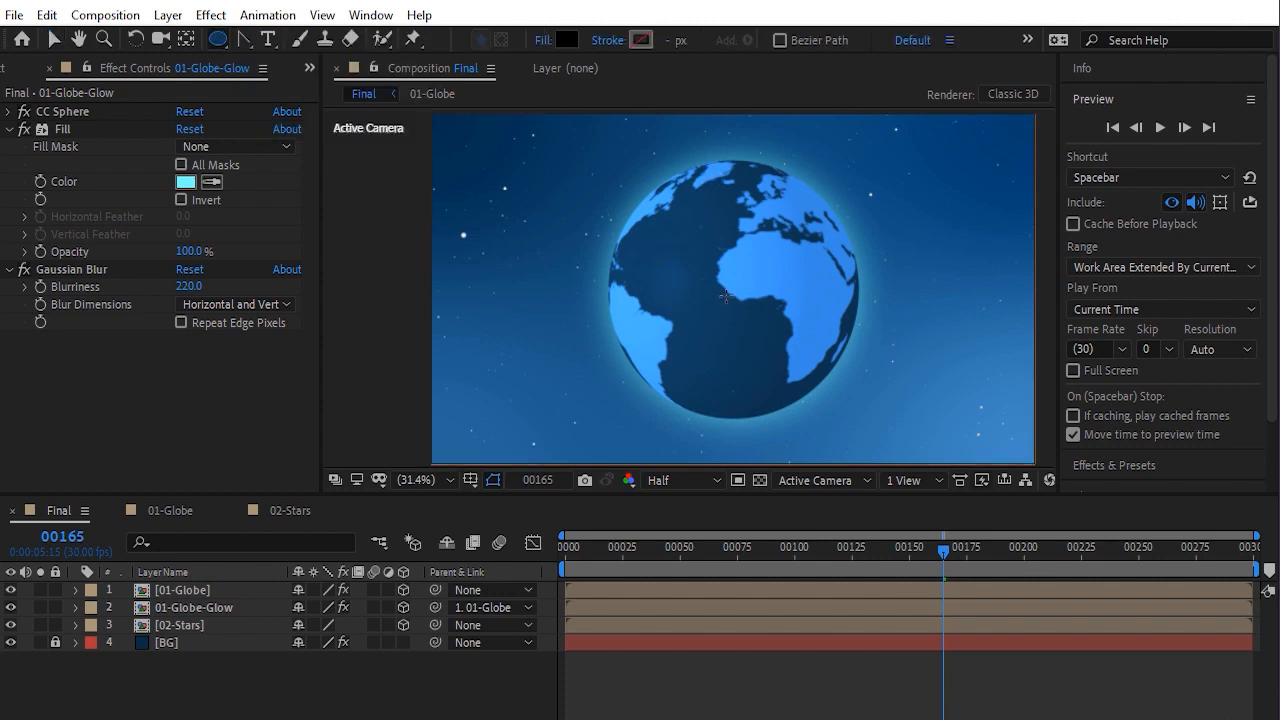
left_click(470, 480)
left_click(497, 502)
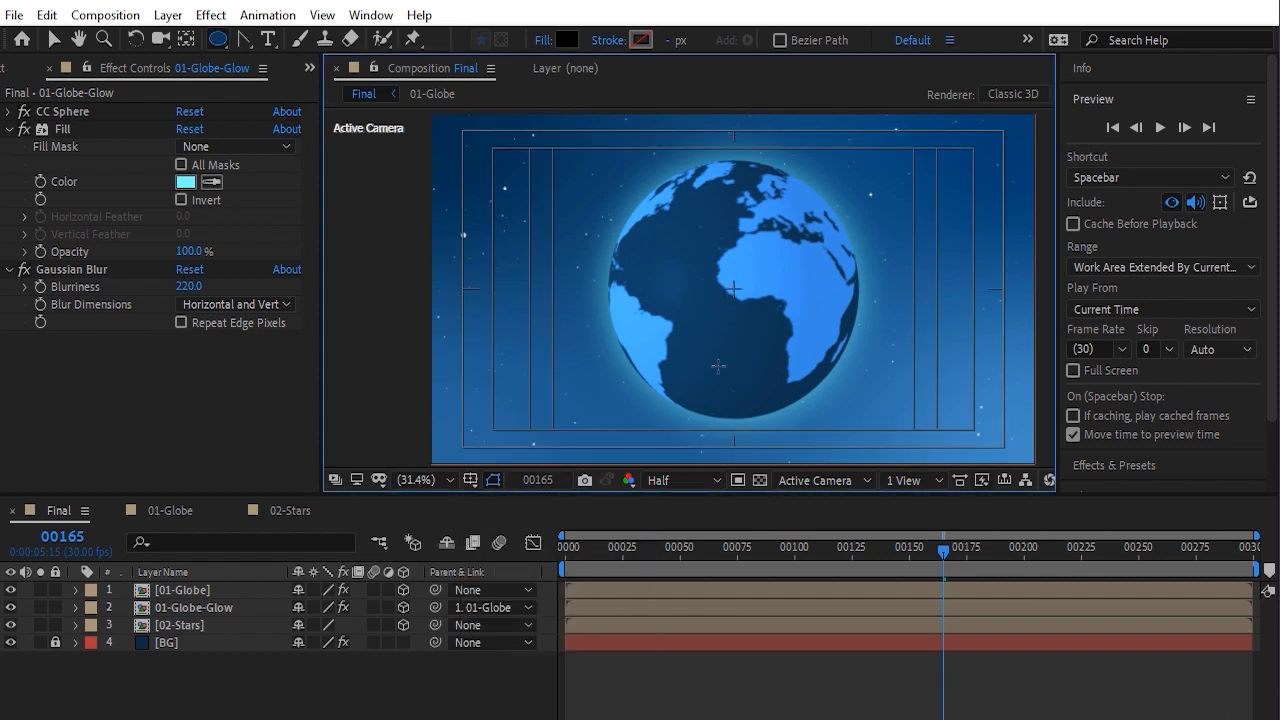
left_click_drag(733, 289, 862, 372)
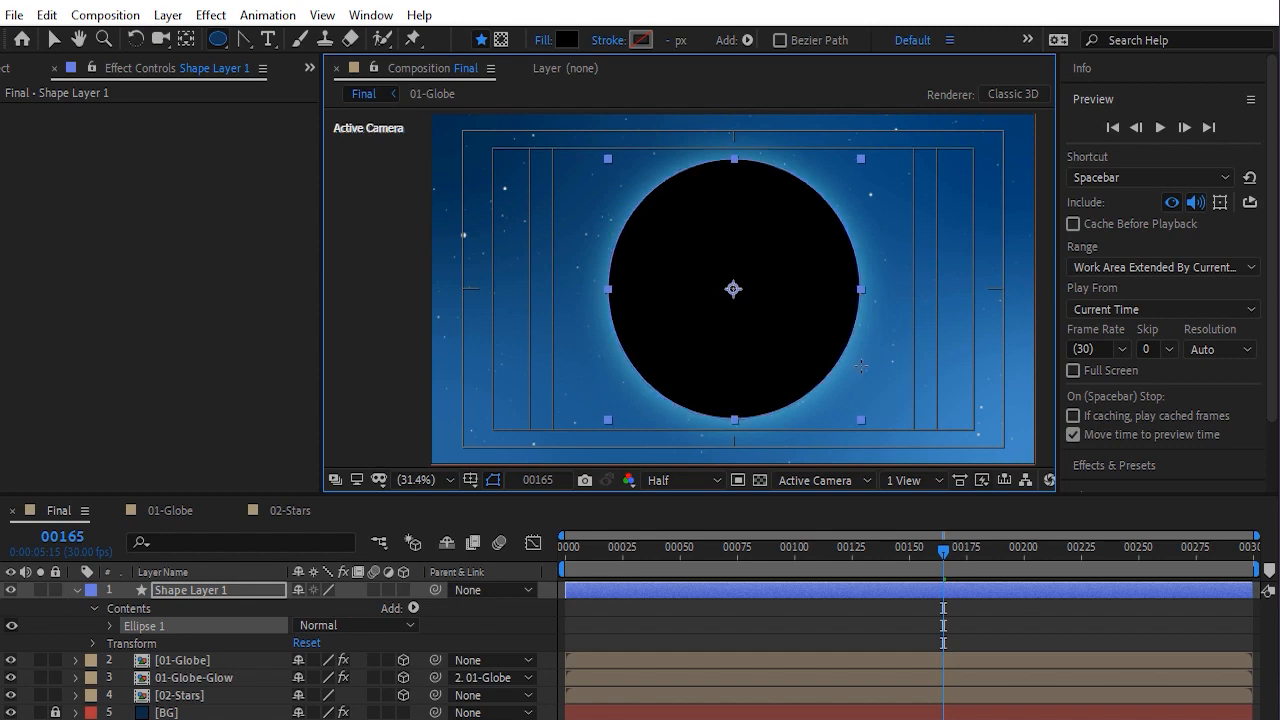
left_click(568, 40)
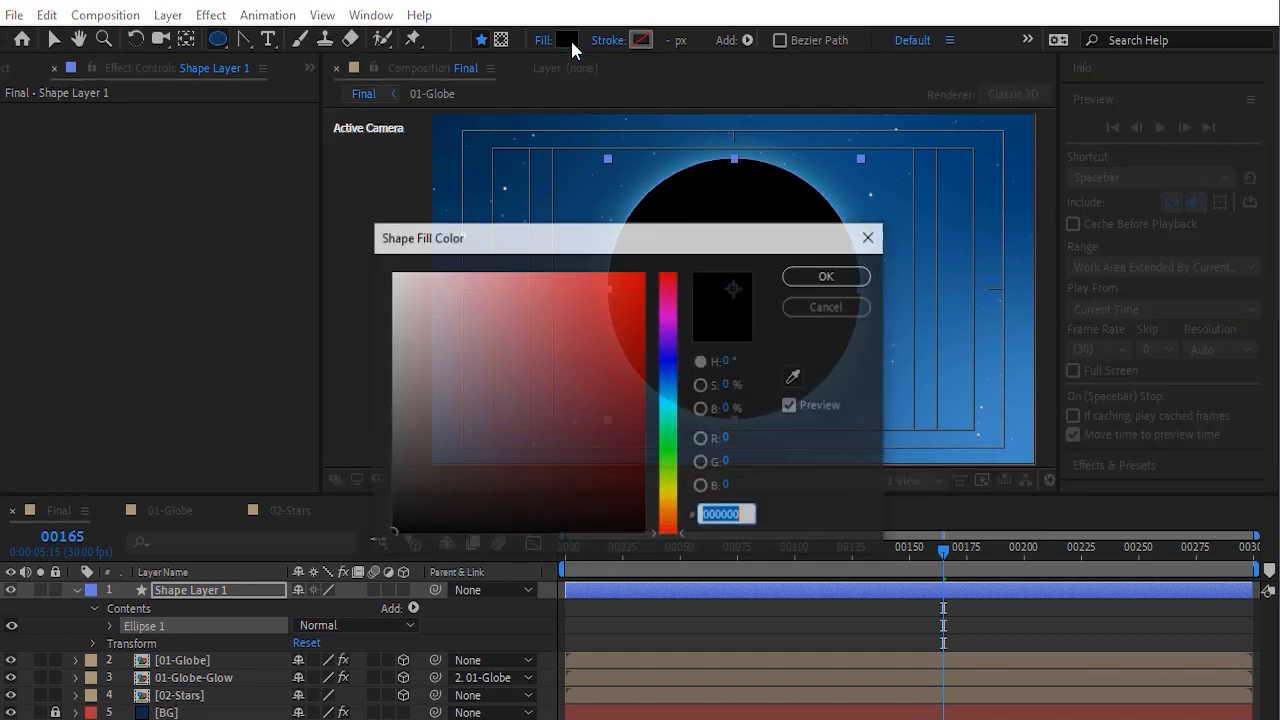
left_click(822, 276)
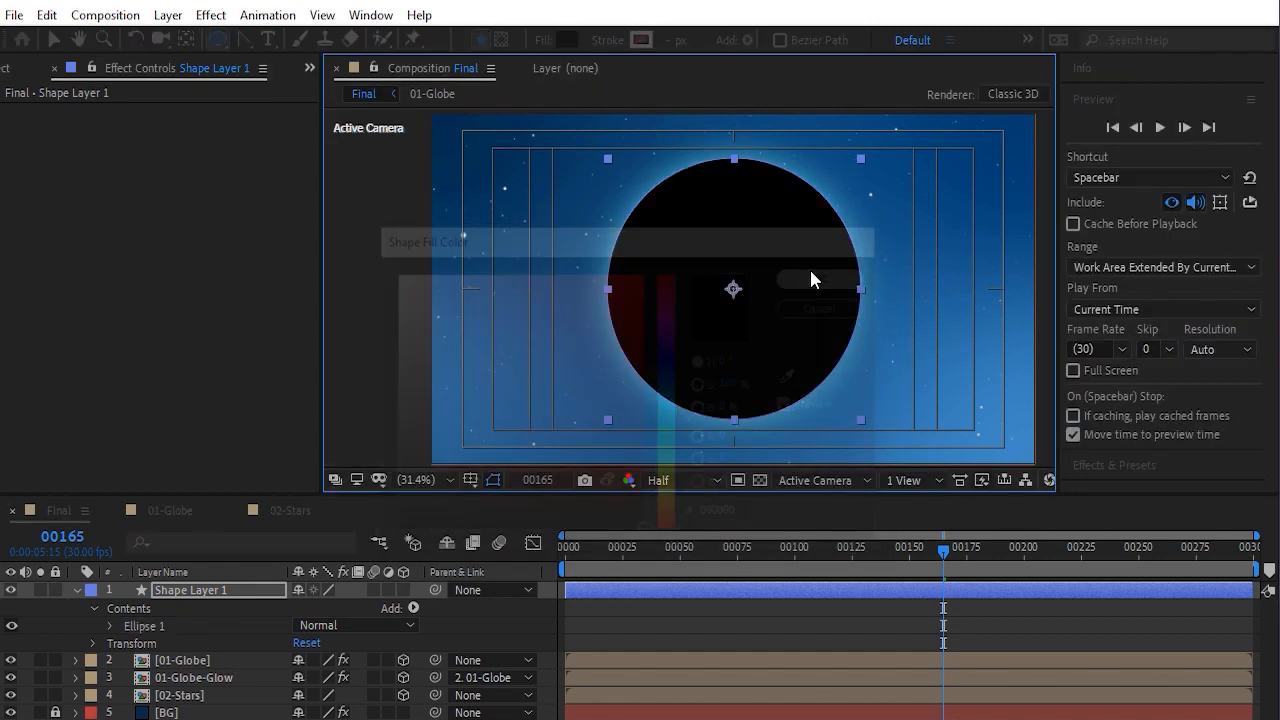
left_click(469, 480)
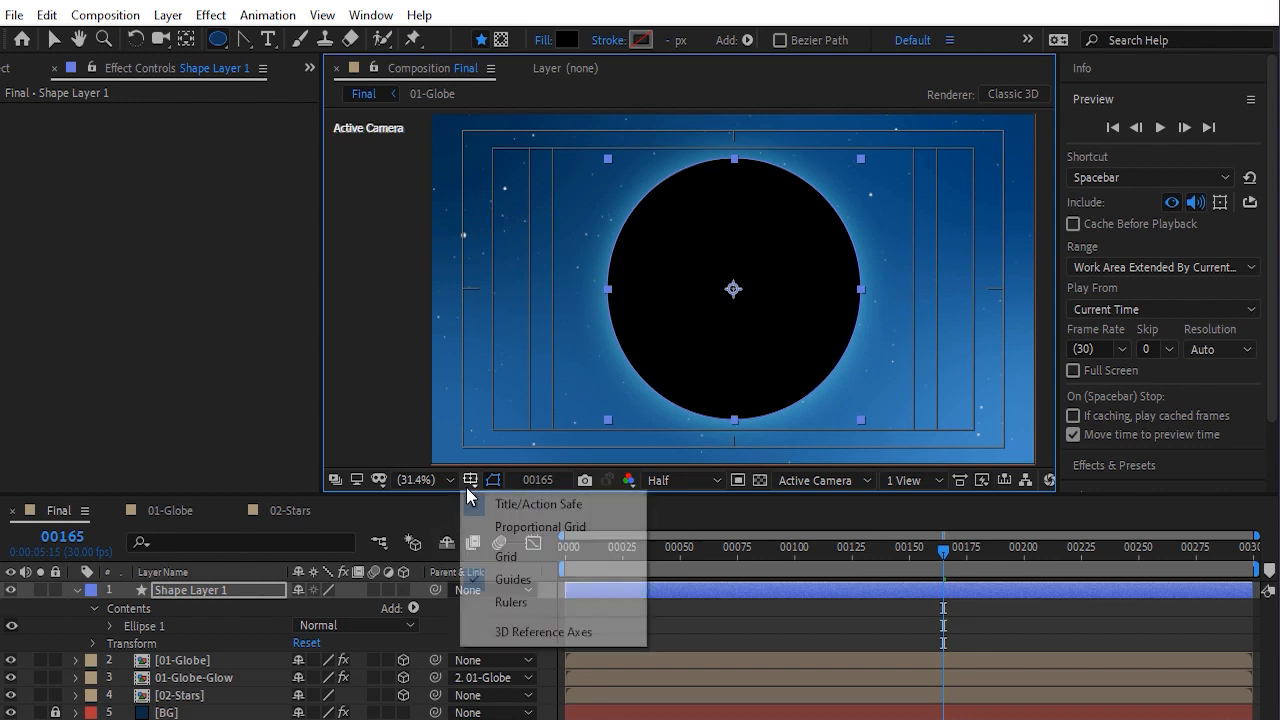
left_click(476, 504)
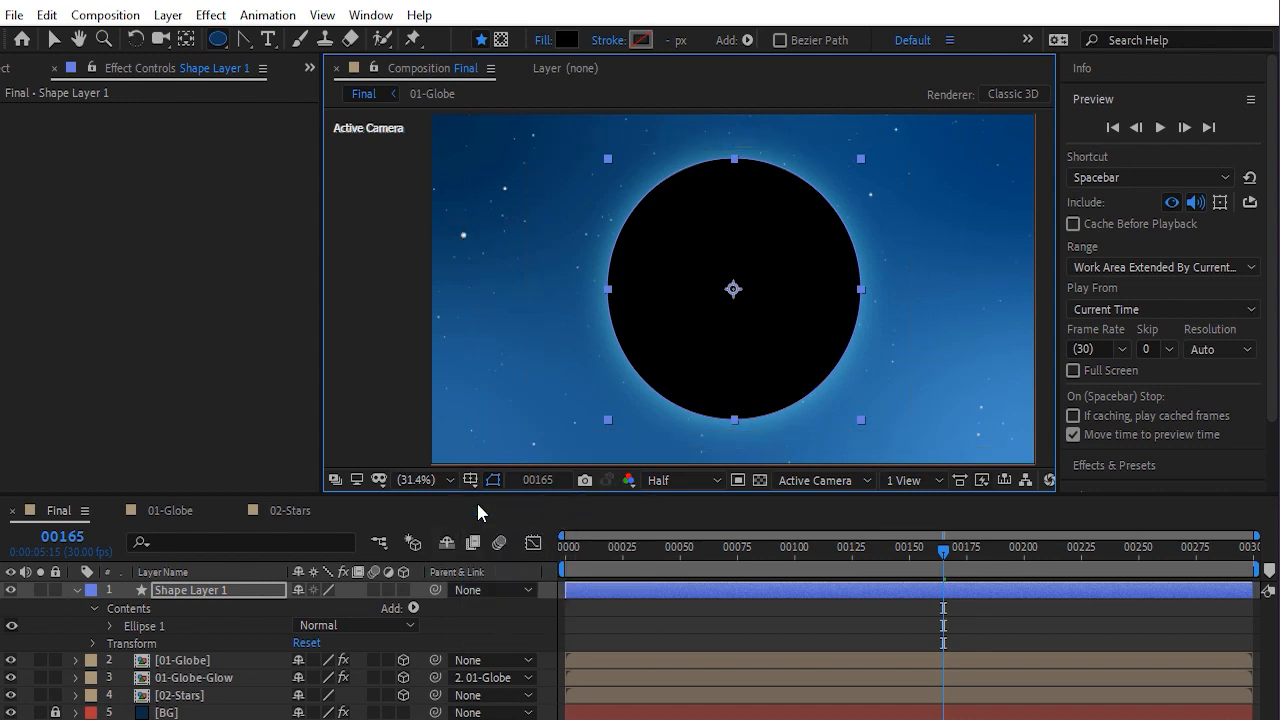
Rename the new shape layer 01-Globe-Shadow and make it a 3D layer
left_click(221, 588)
key("Return")
type("01-Globe-Shadow")
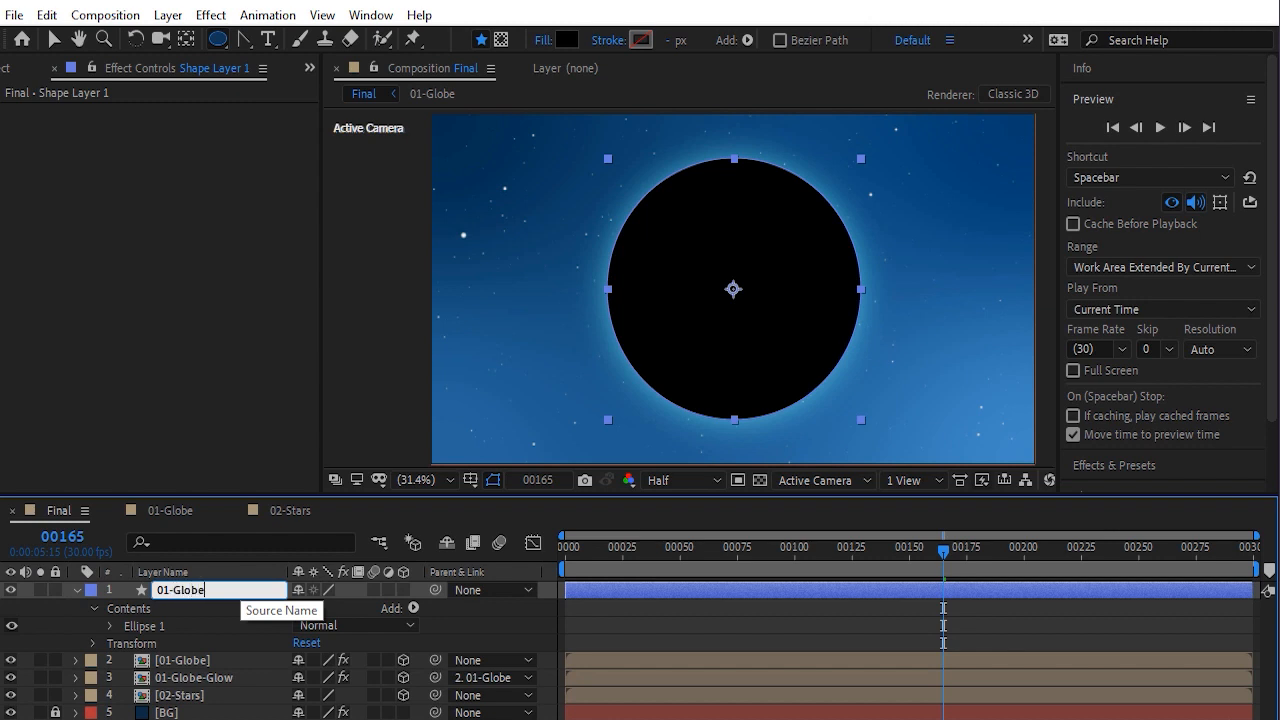
key("Return")
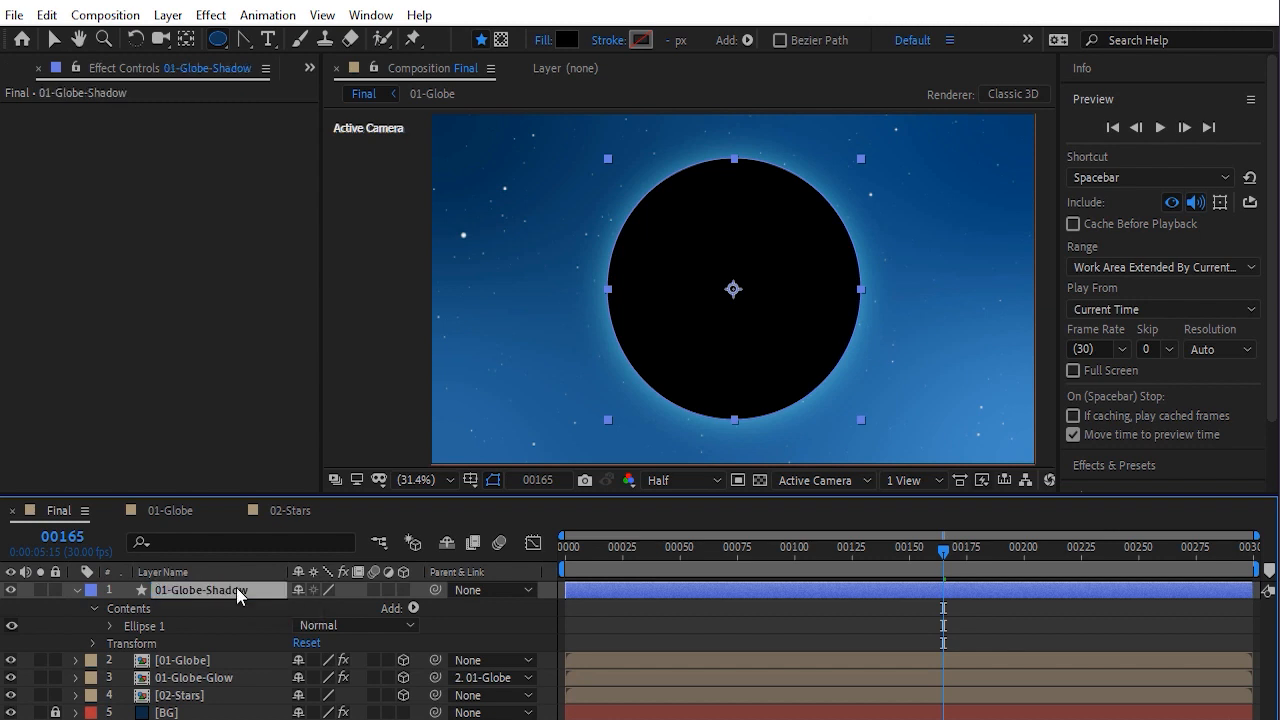
left_click(403, 590)
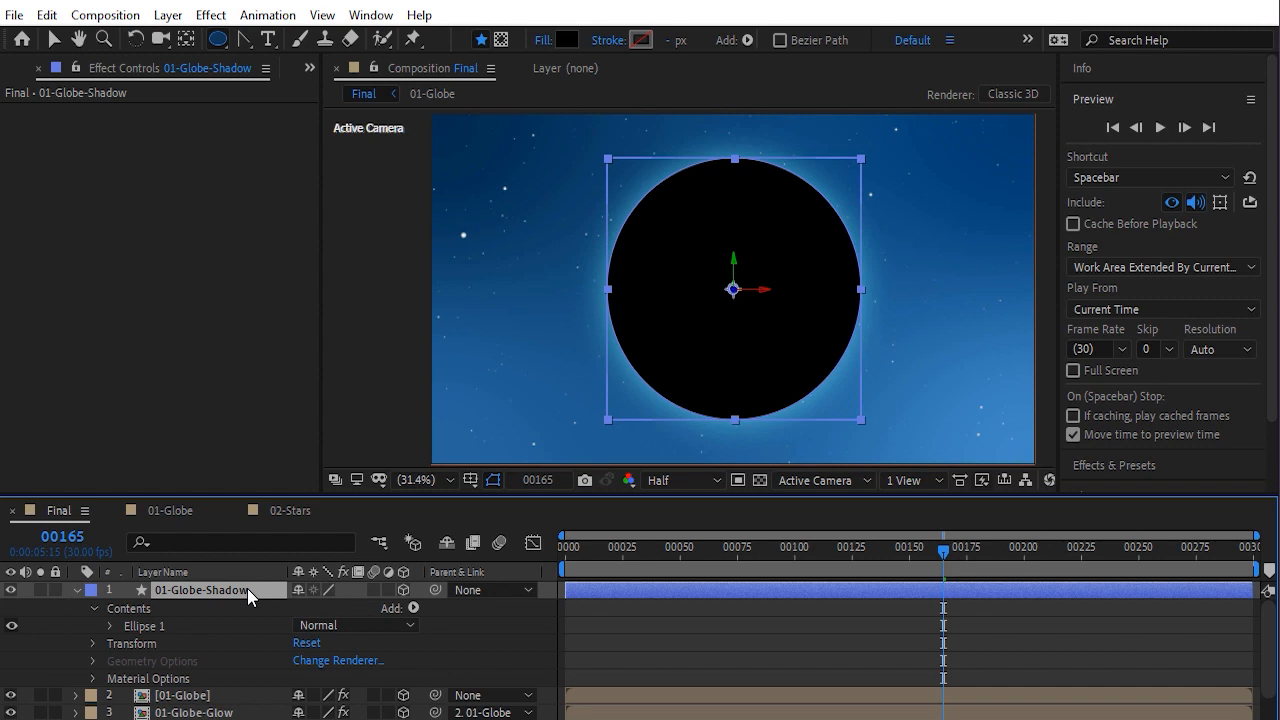
Set the shadow layer's Z position to -760
key("p")
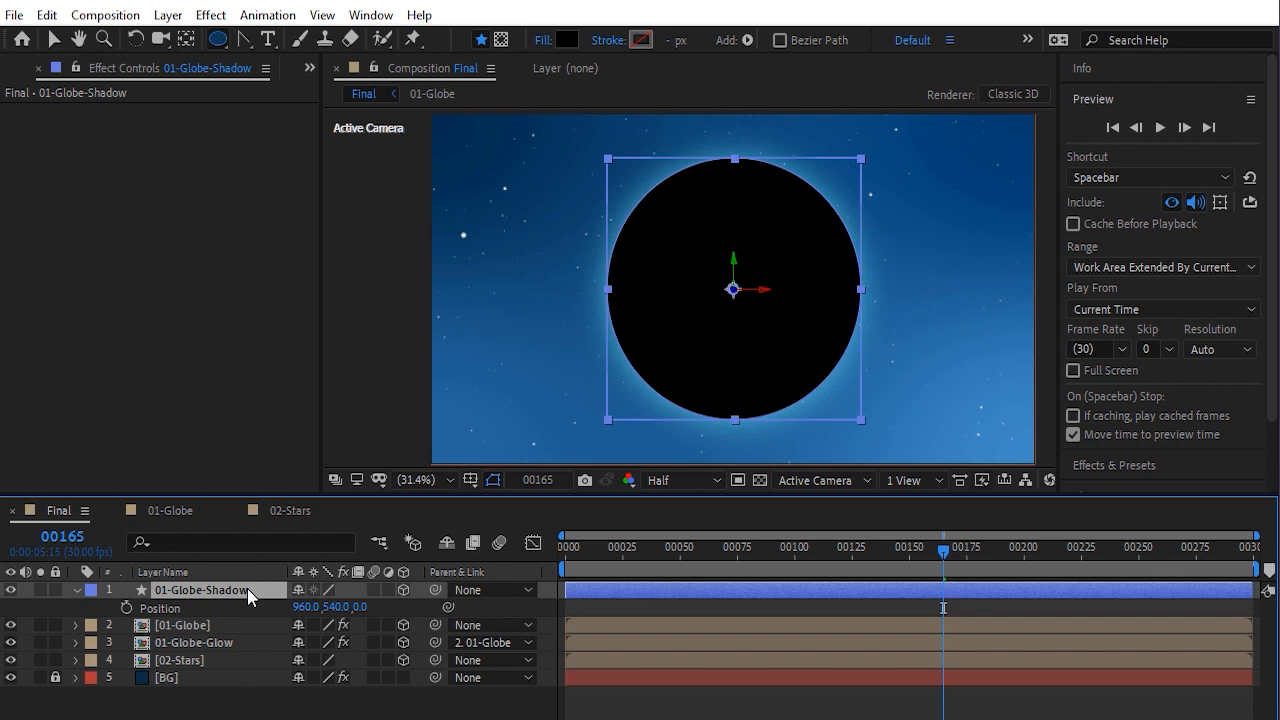
left_click(243, 623)
key("p")
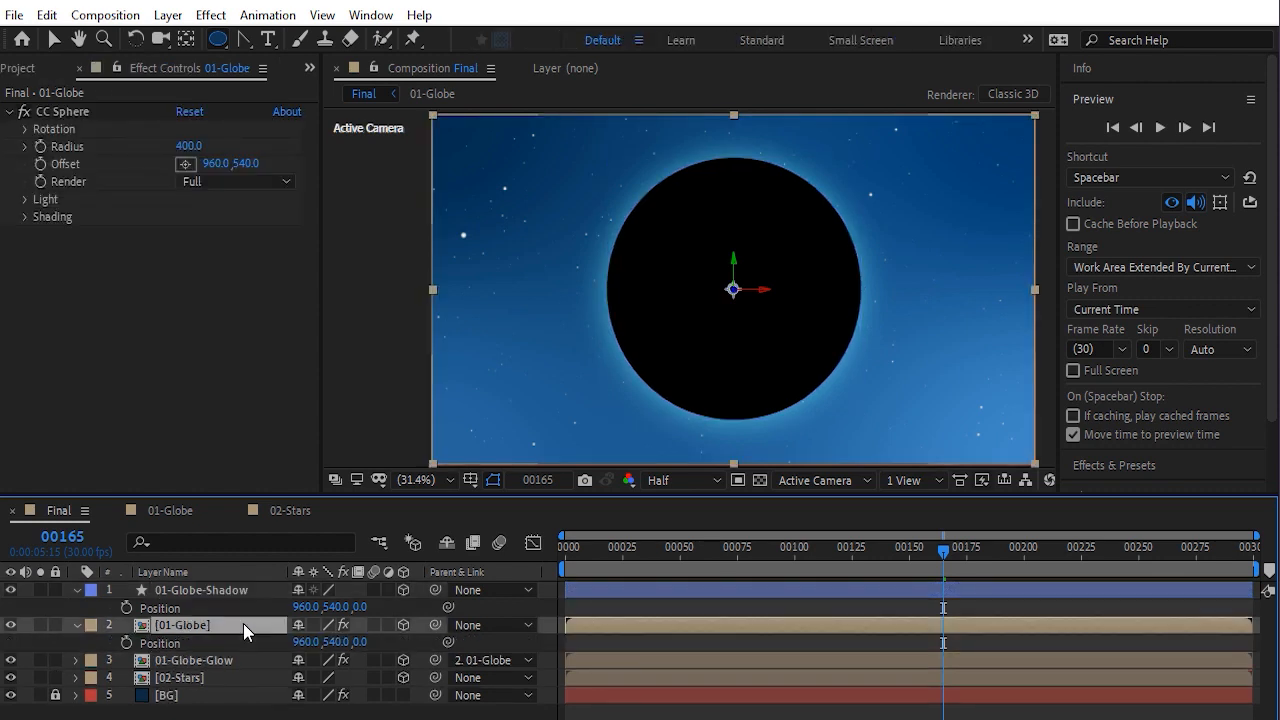
left_click_drag(362, 606, 23, 614)
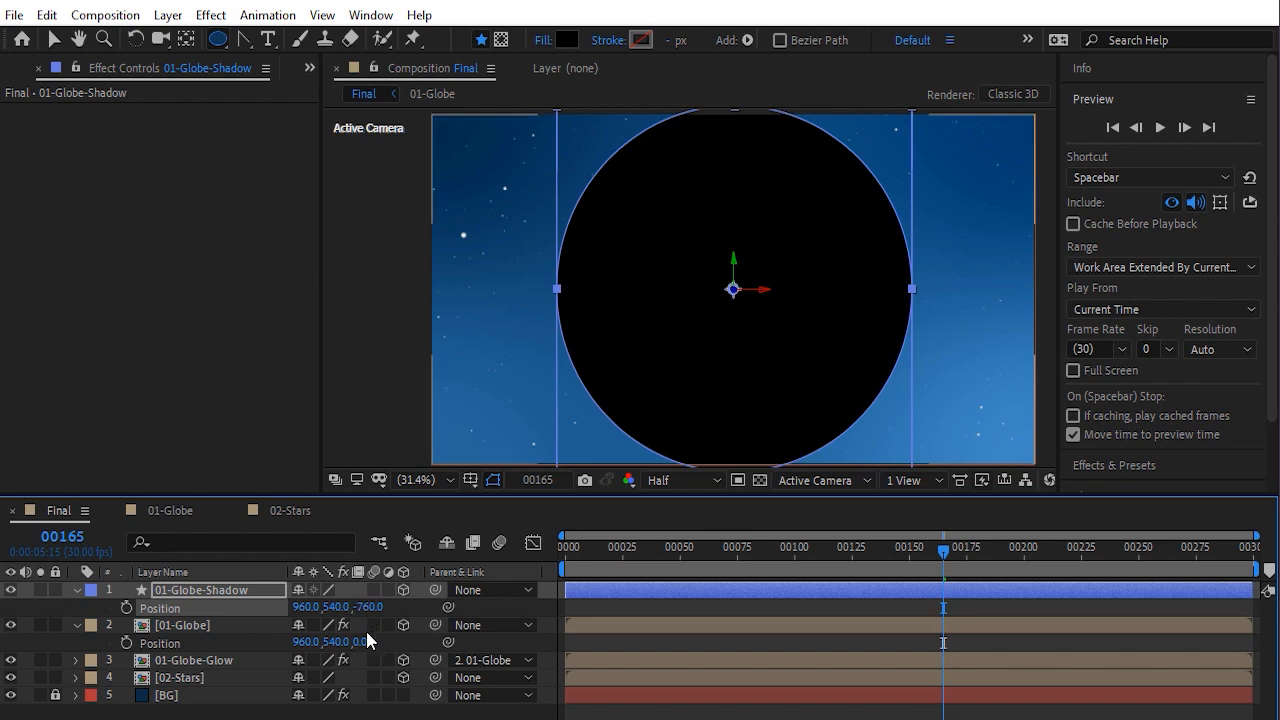
Copy the 01-Globe layer's Position and paste it onto the shadow layer's Position
left_click(171, 648)
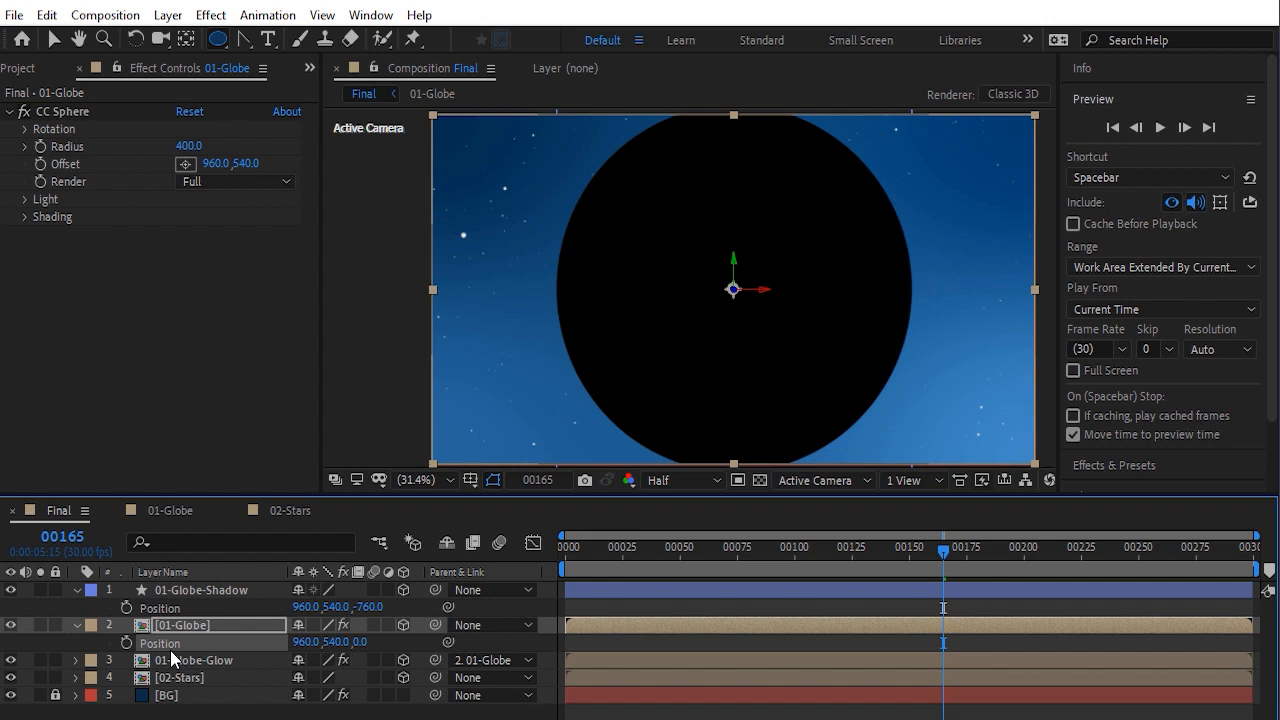
left_click(177, 606)
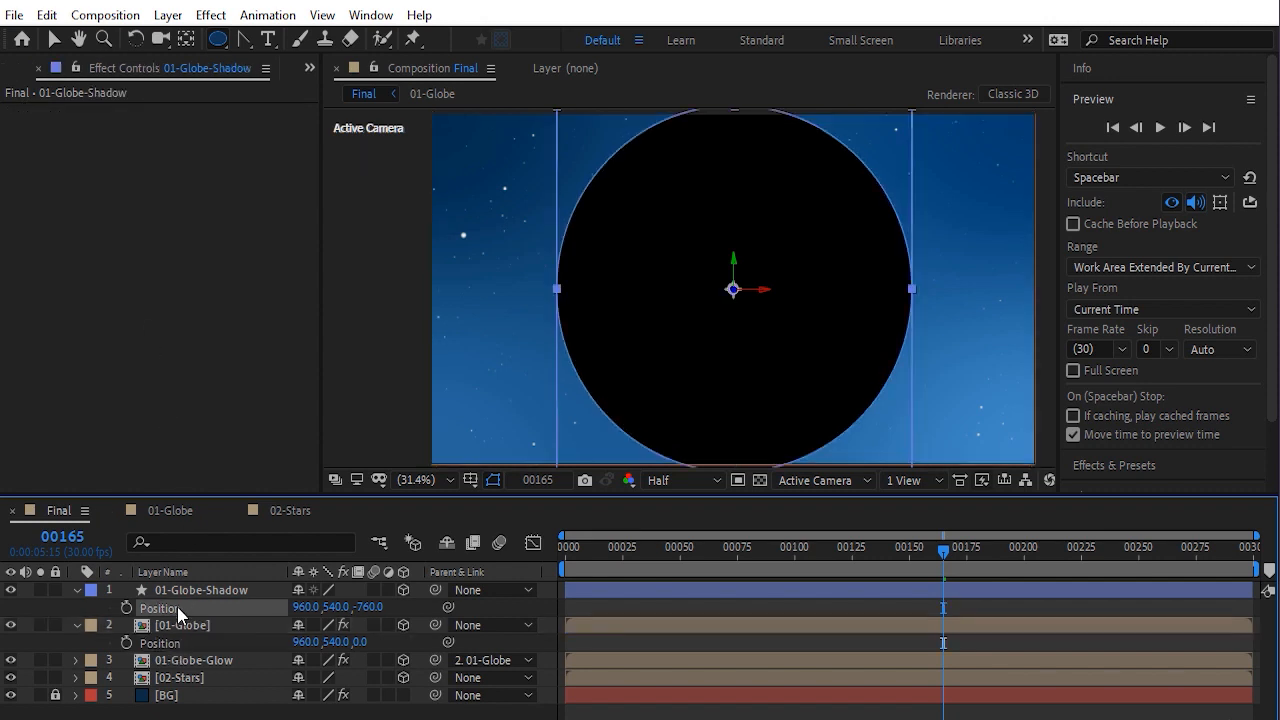
left_click(47, 16)
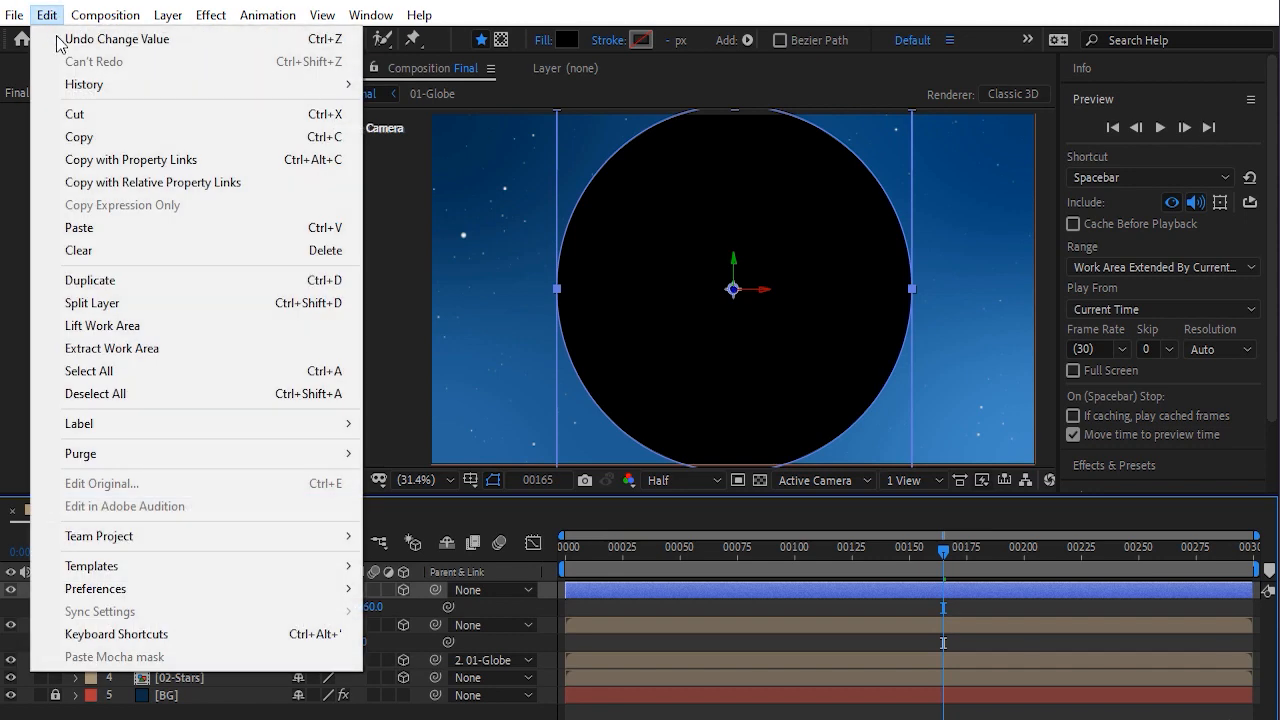
left_click(80, 228)
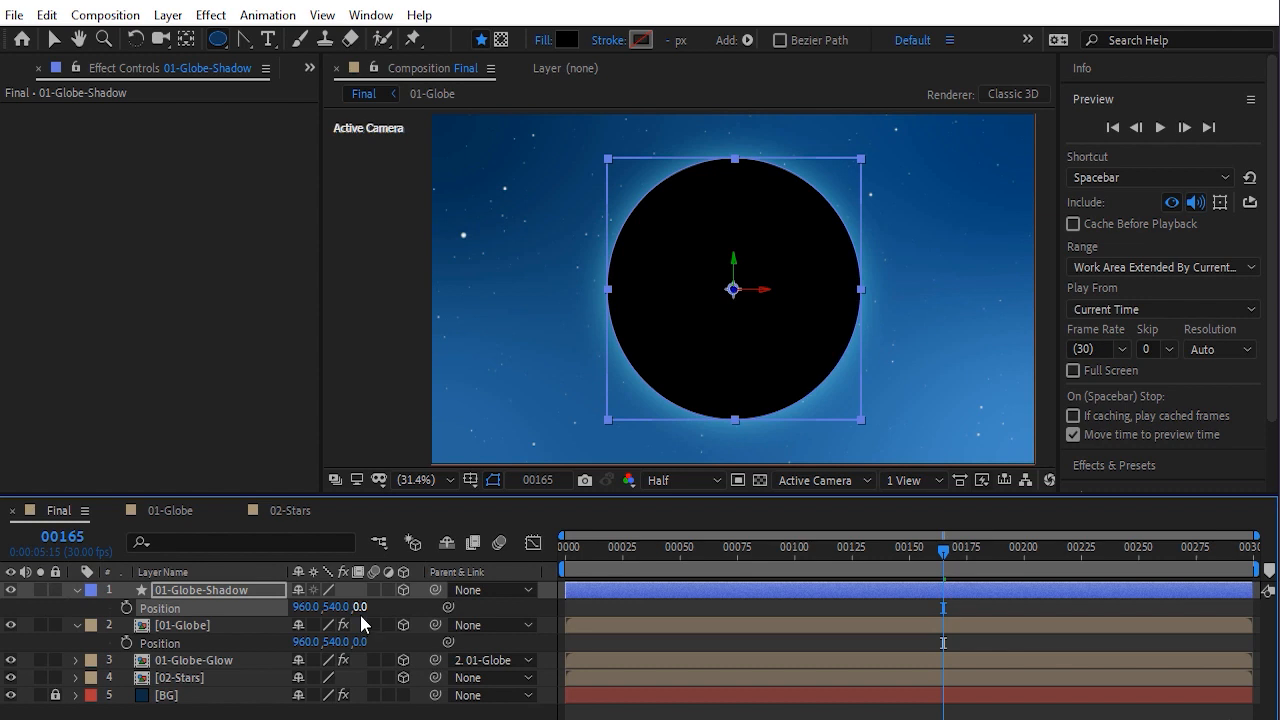
Draw a rectangular Pen mask on the shadow layer covering the left half of the globe
left_click(77, 625)
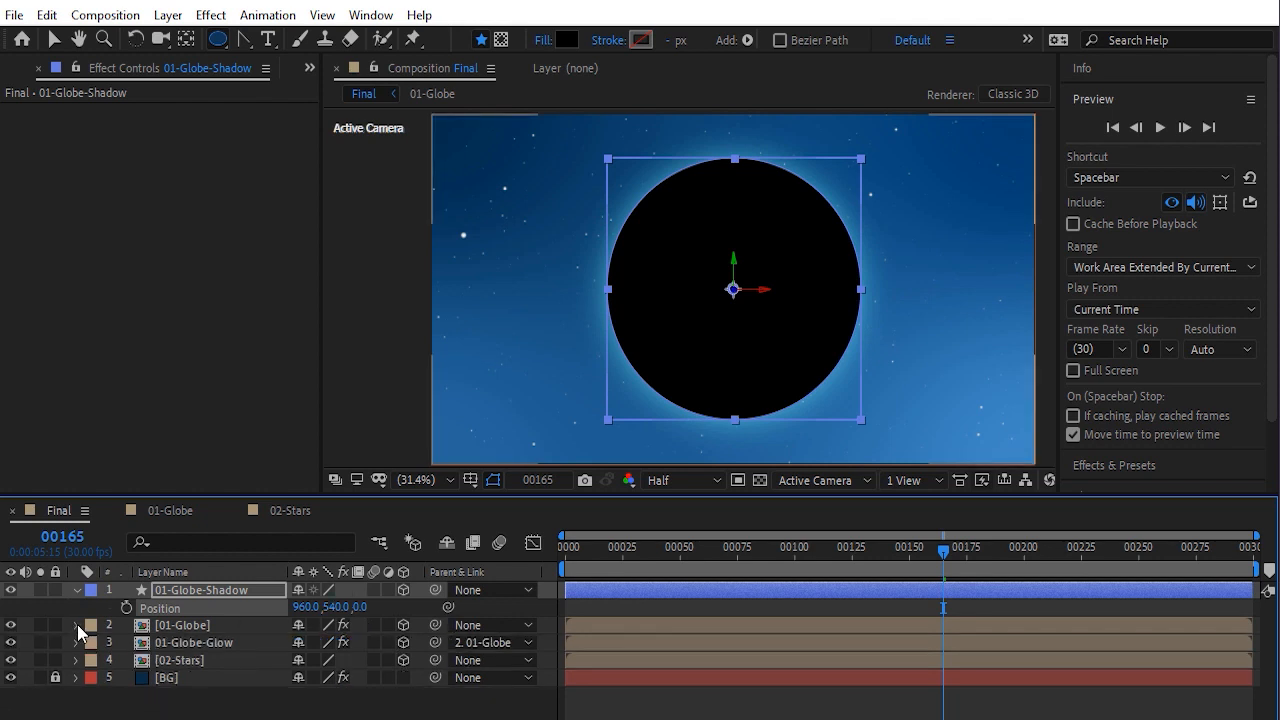
left_click(195, 590)
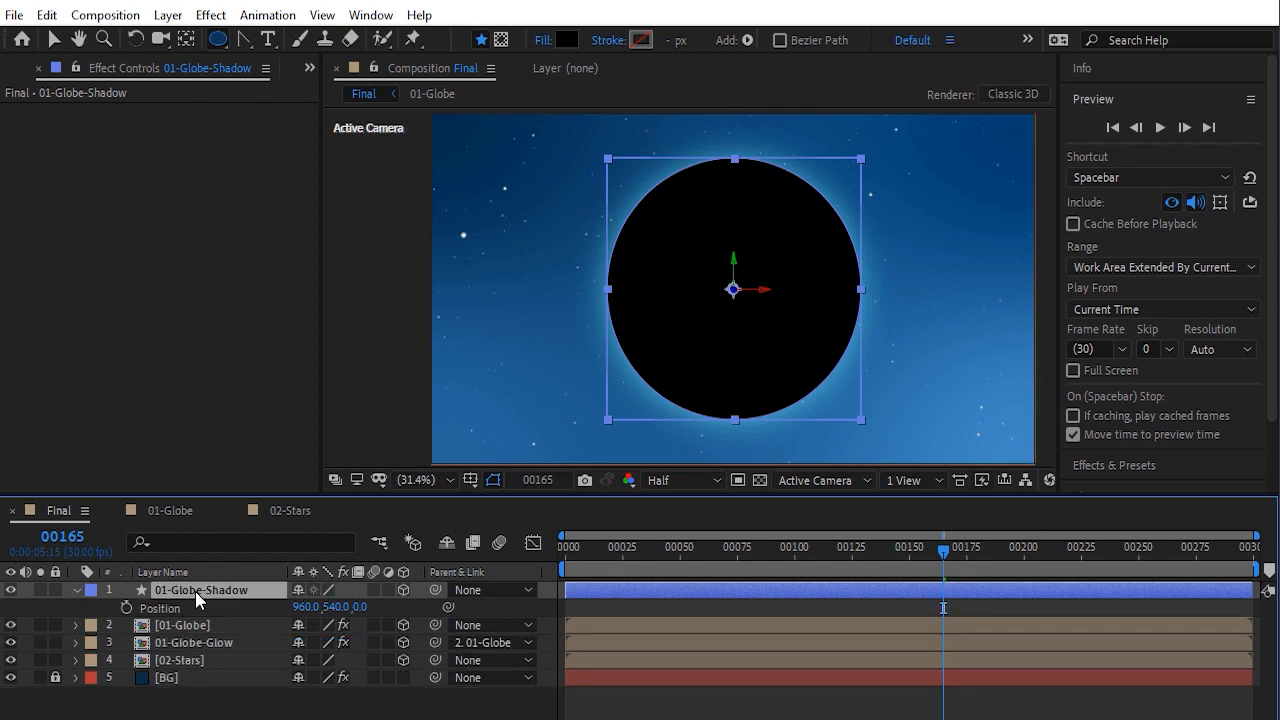
left_click(243, 39)
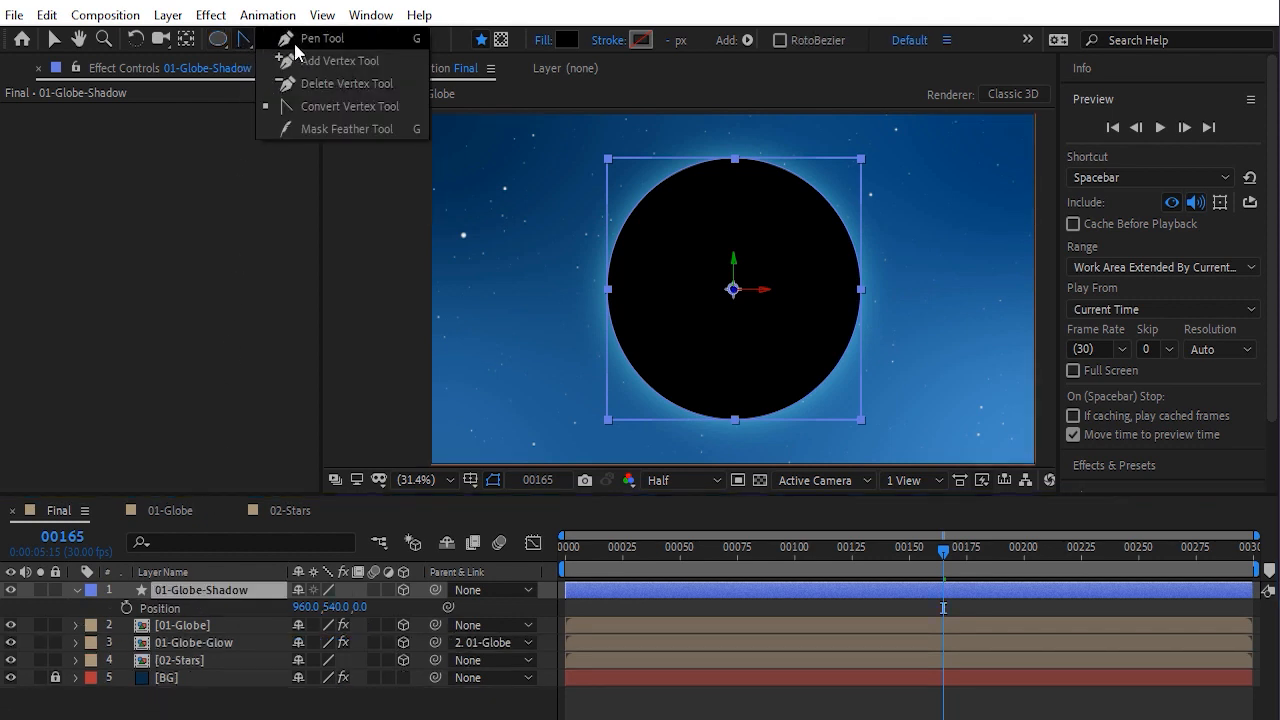
left_click(296, 41)
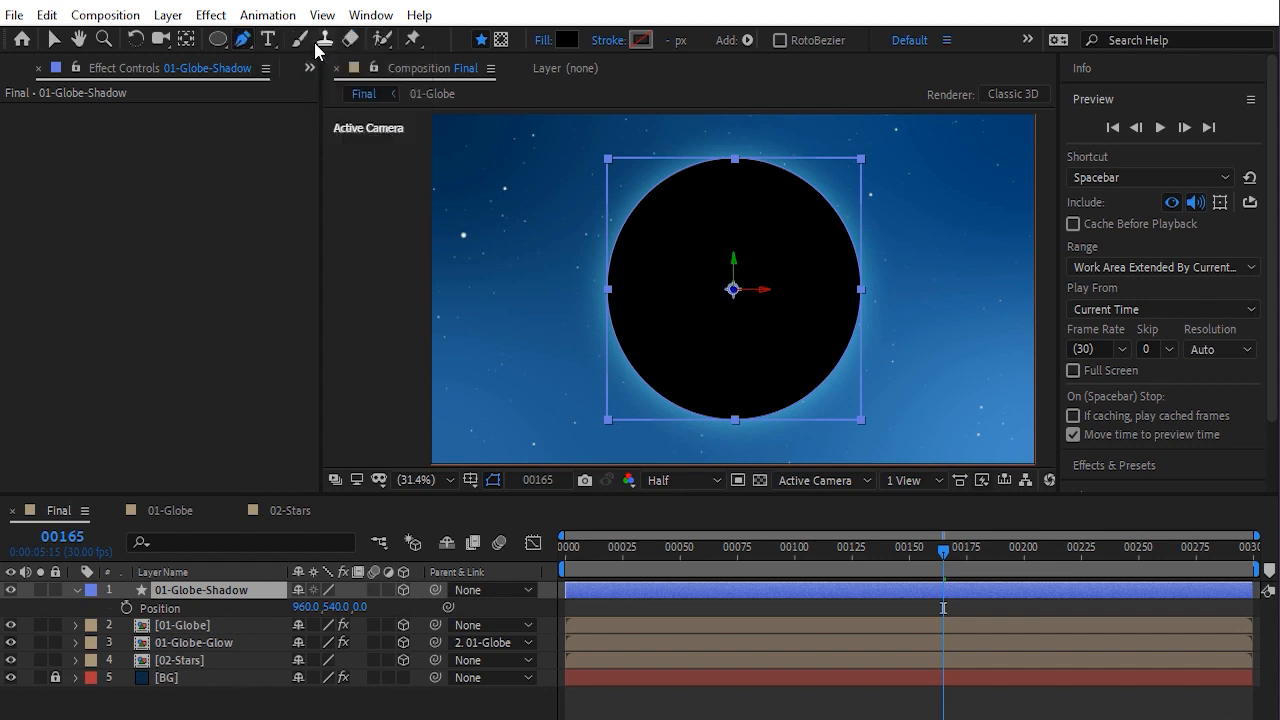
left_click(501, 40)
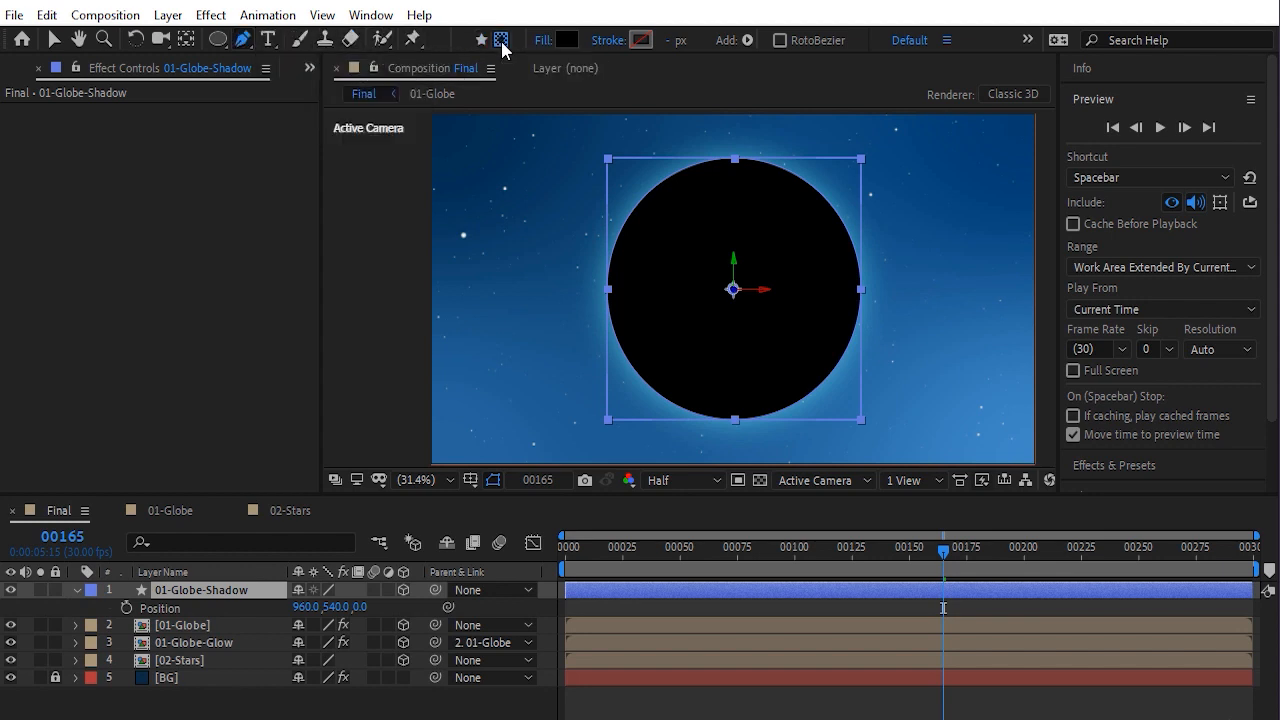
left_click(544, 128)
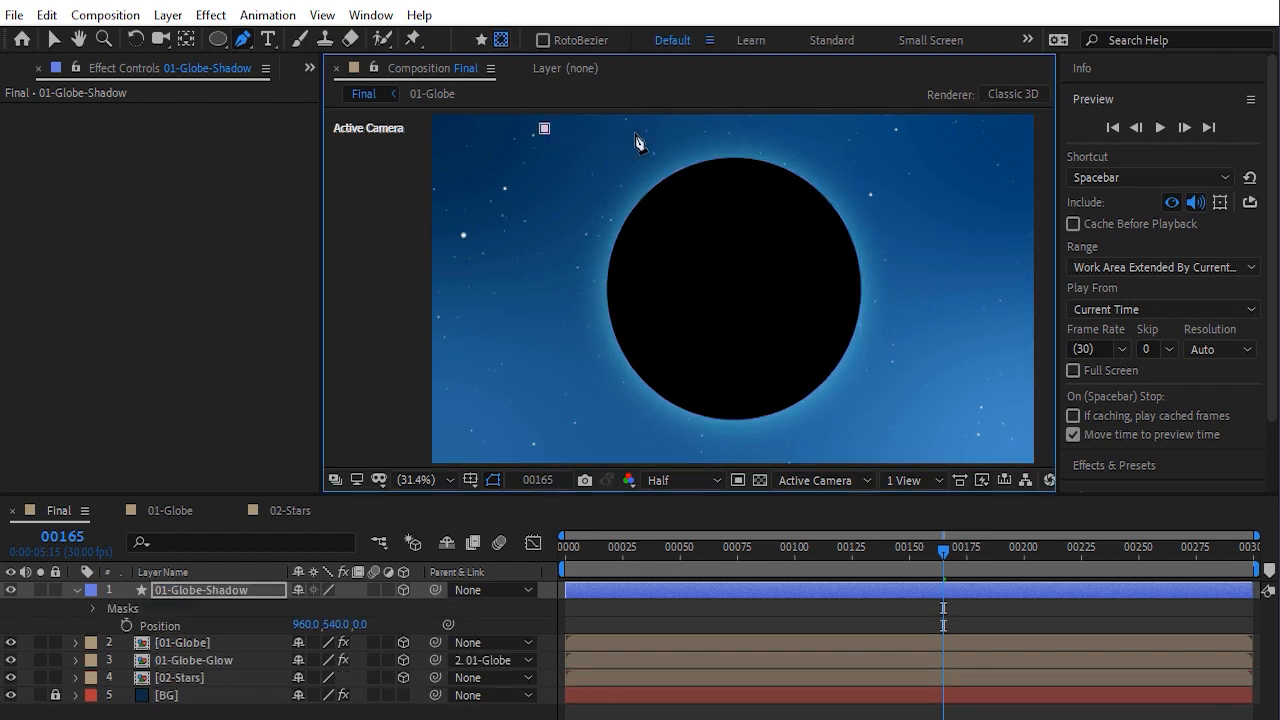
left_click(744, 128)
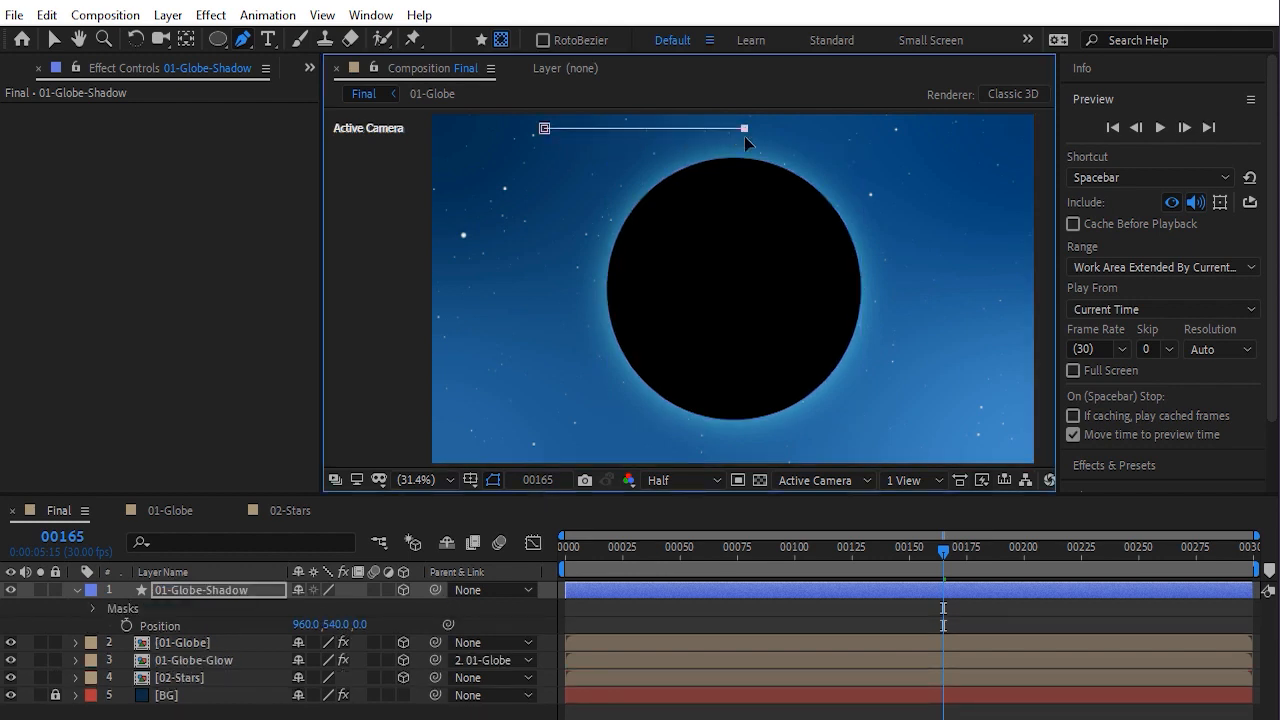
left_click(744, 453)
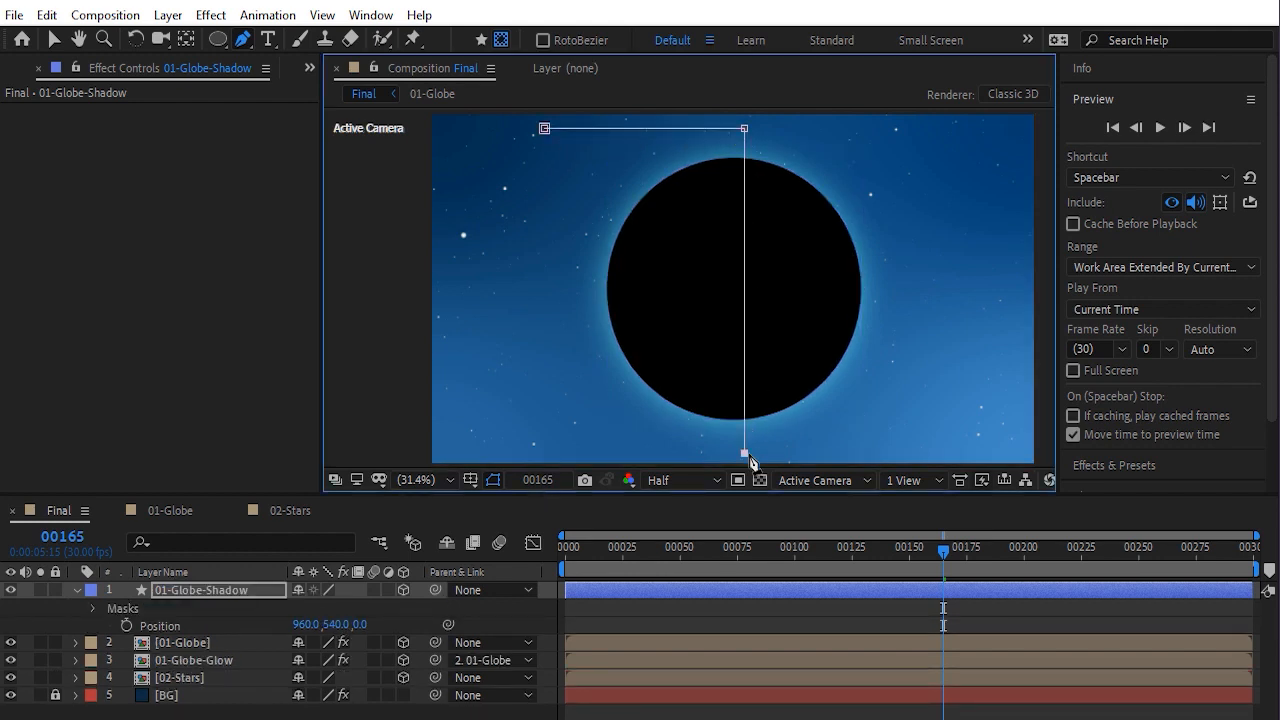
left_click(544, 453)
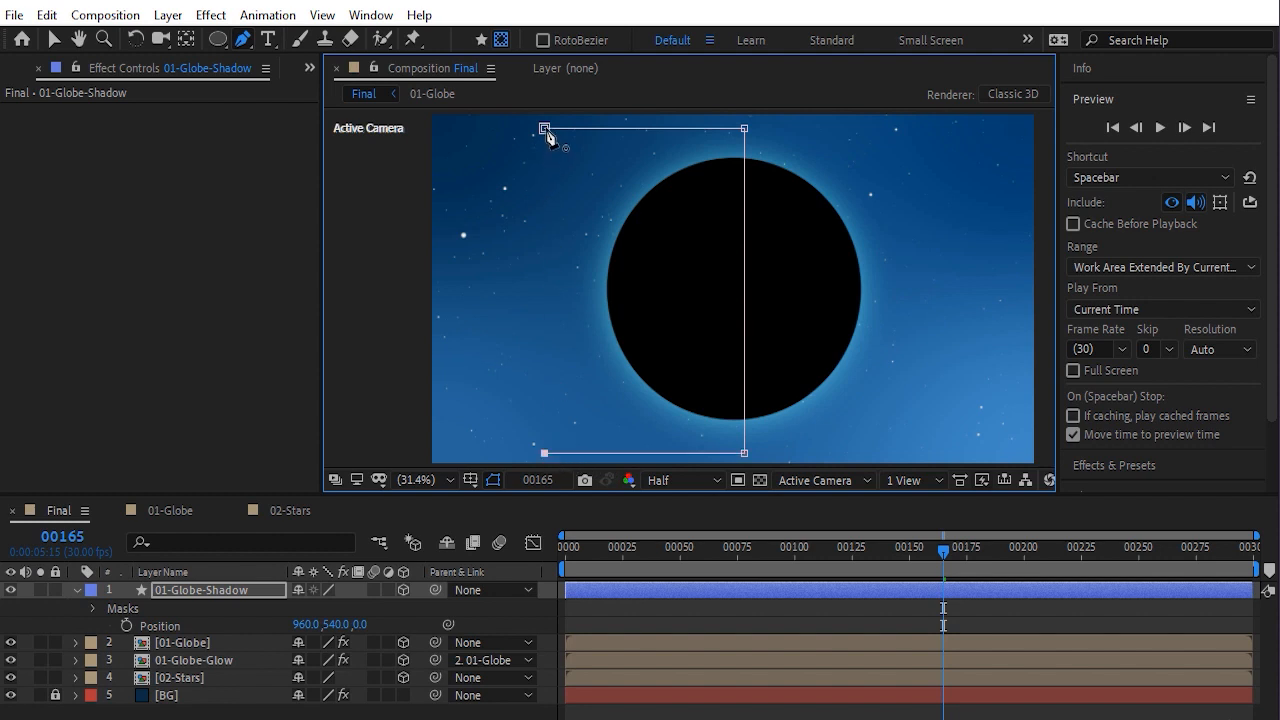
left_click(545, 129)
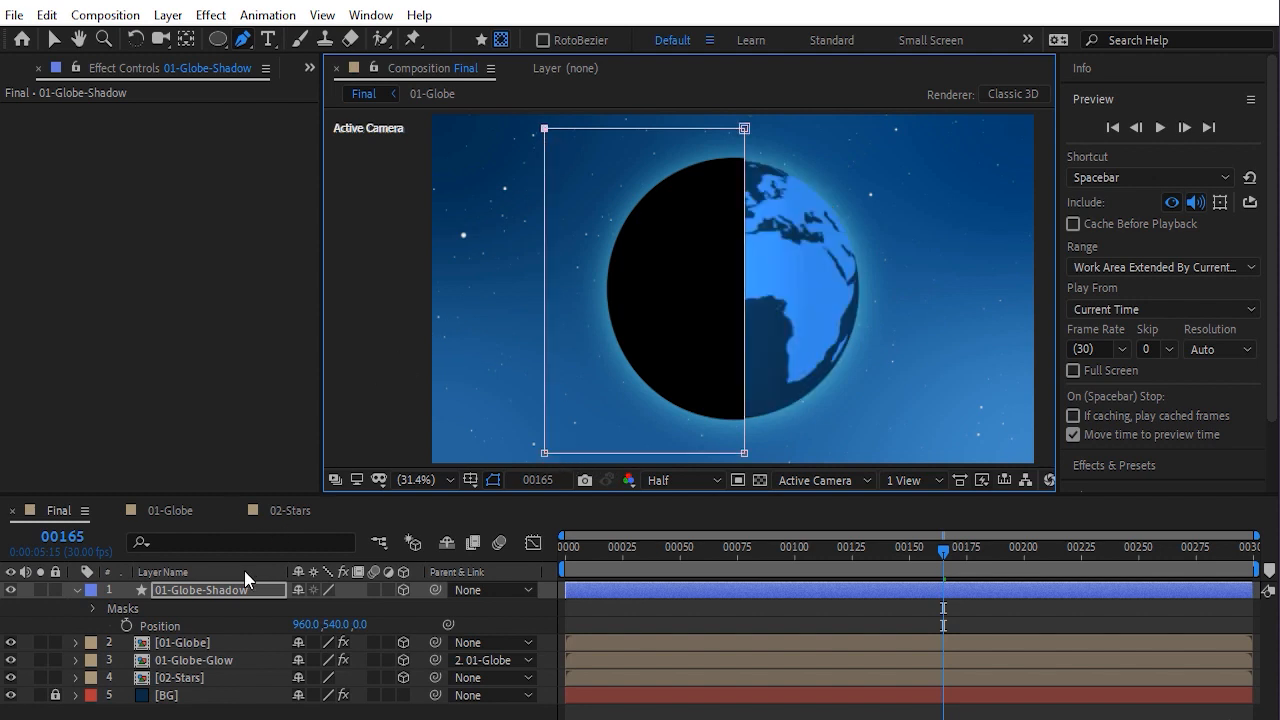
Open the shadow layer's Mask 1 properties and set the mask to Inverted
left_click(227, 594)
key("m")
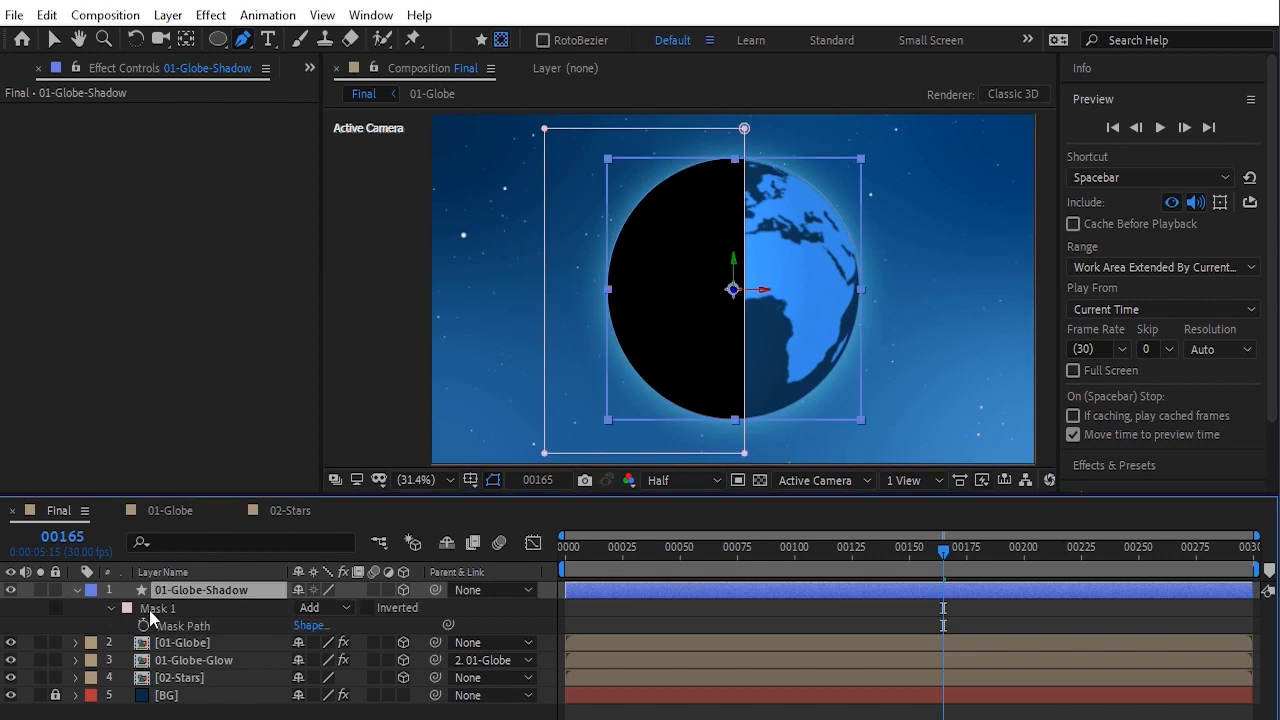
left_click(110, 607)
left_click(108, 607)
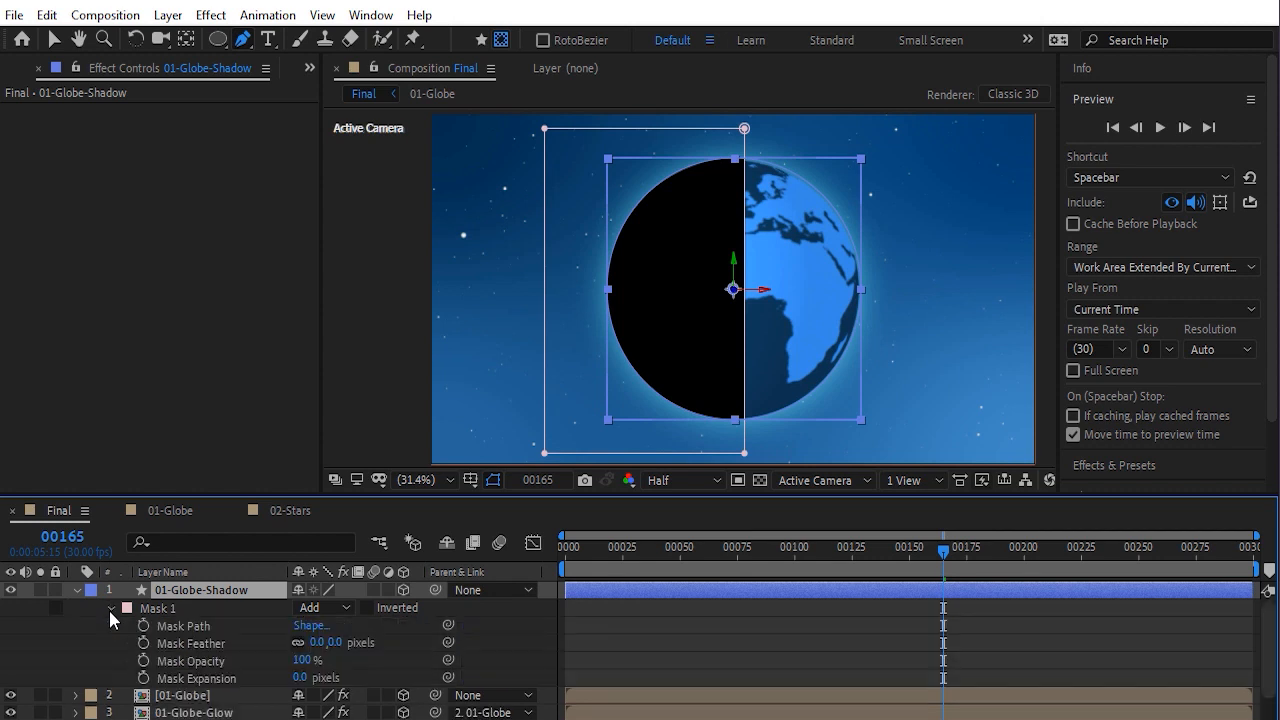
left_click(367, 608)
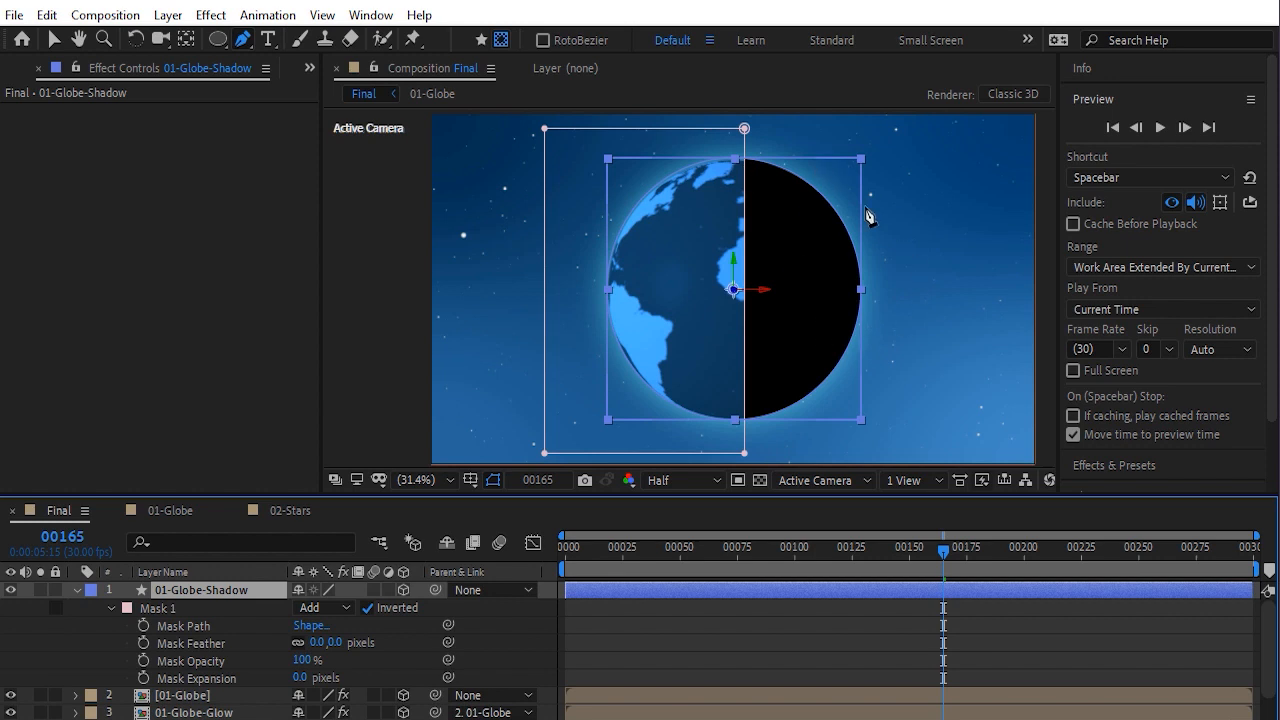
Turn off the shadow mask's Inverted option and convert the mask's top-right vertex into a curved bezier point
left_click(367, 608)
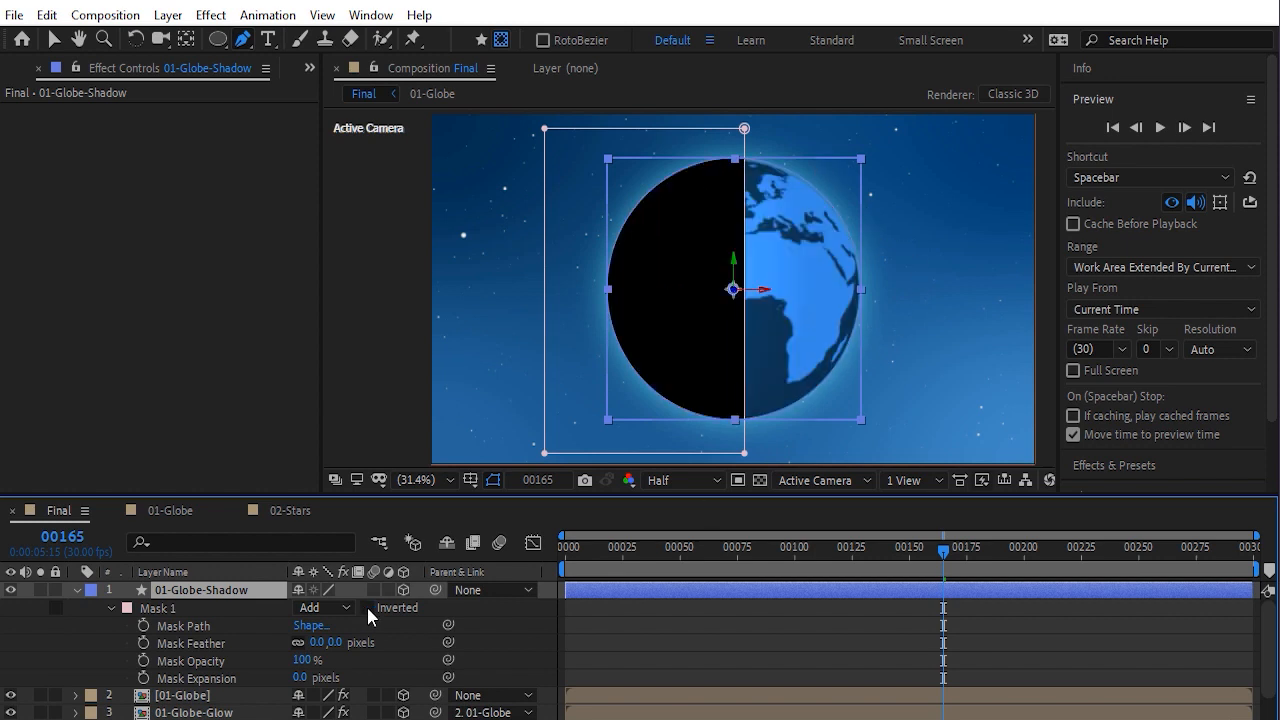
left_click(243, 41)
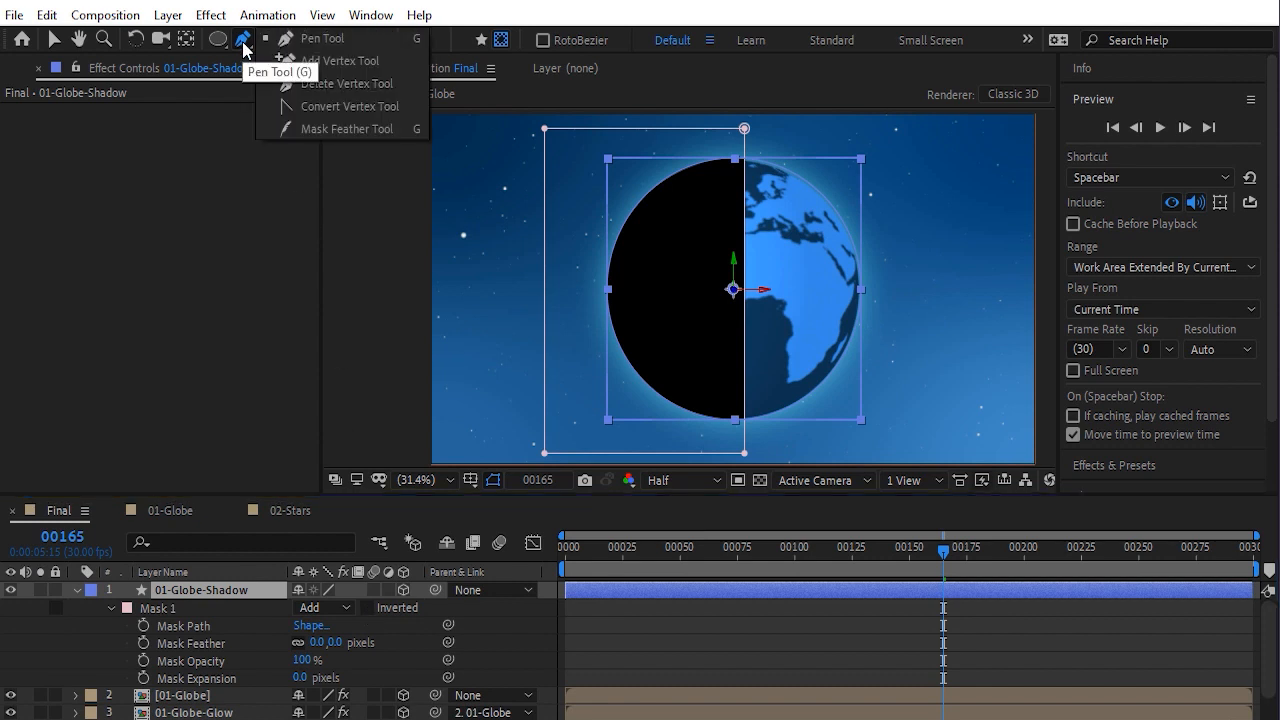
left_click(332, 113)
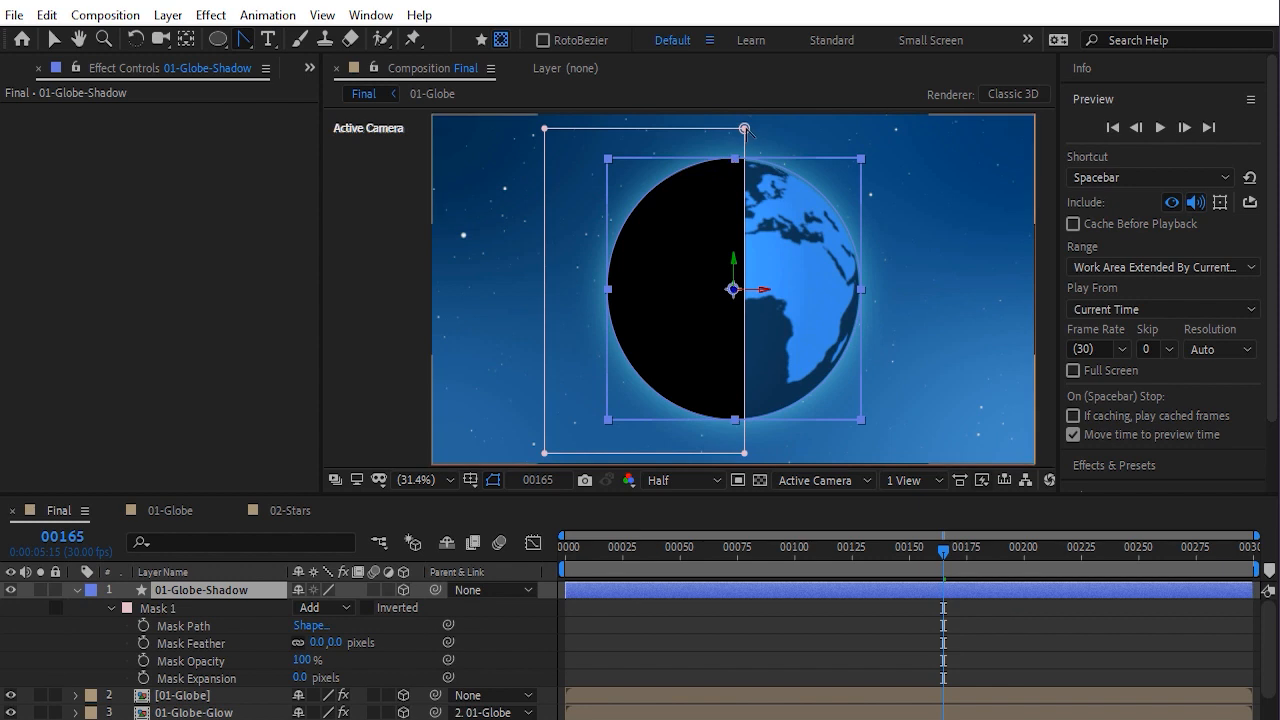
left_click_drag(744, 128, 800, 218)
key("h")
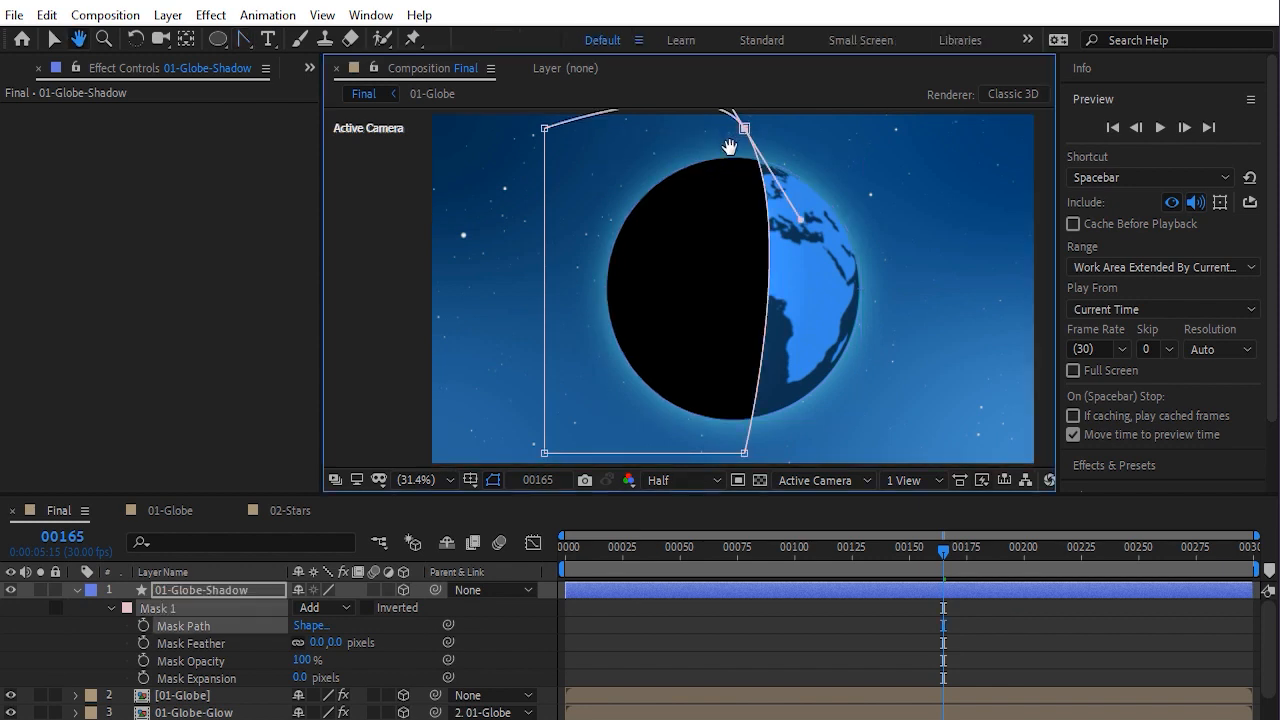
left_click_drag(729, 152, 720, 188)
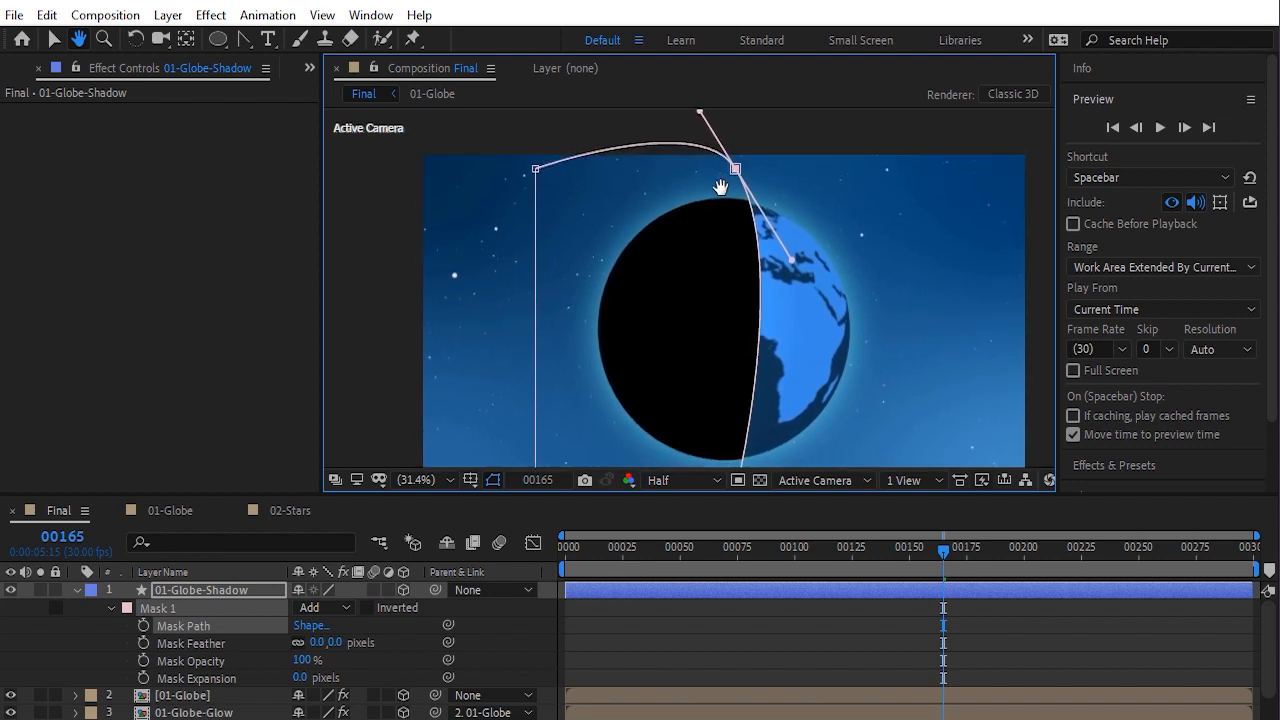
key("g")
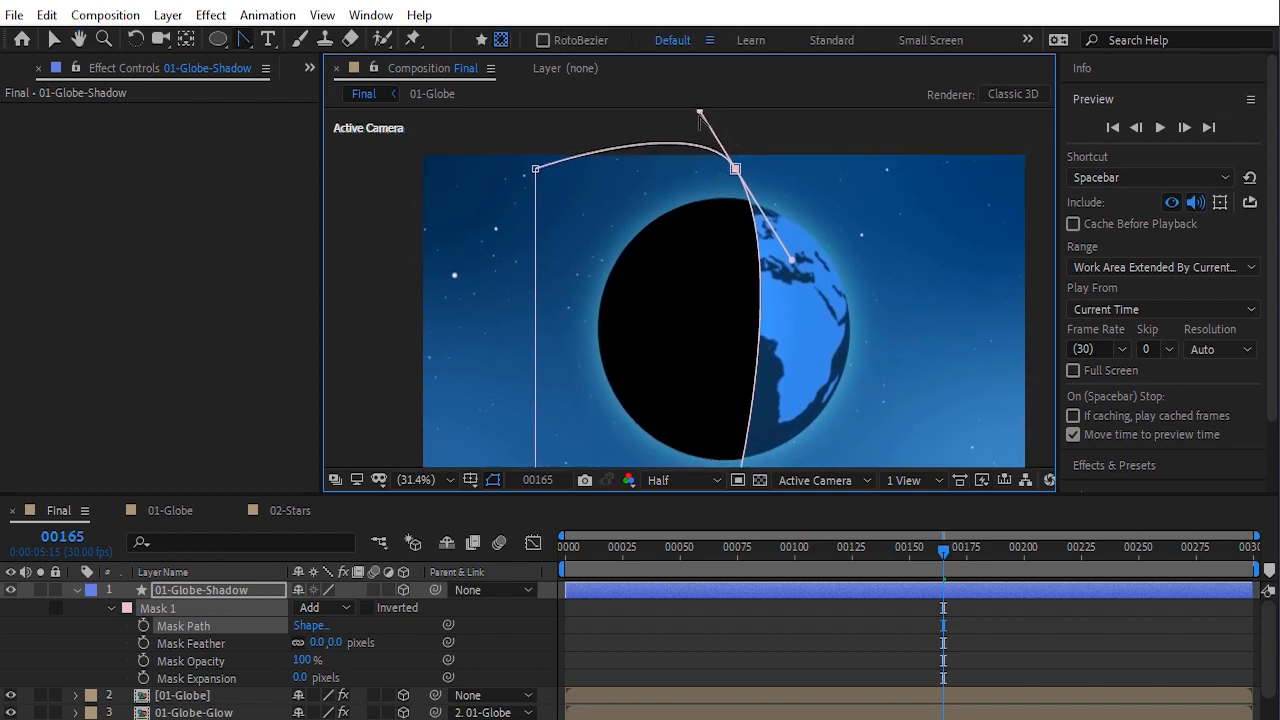
left_click_drag(700, 113, 676, 168)
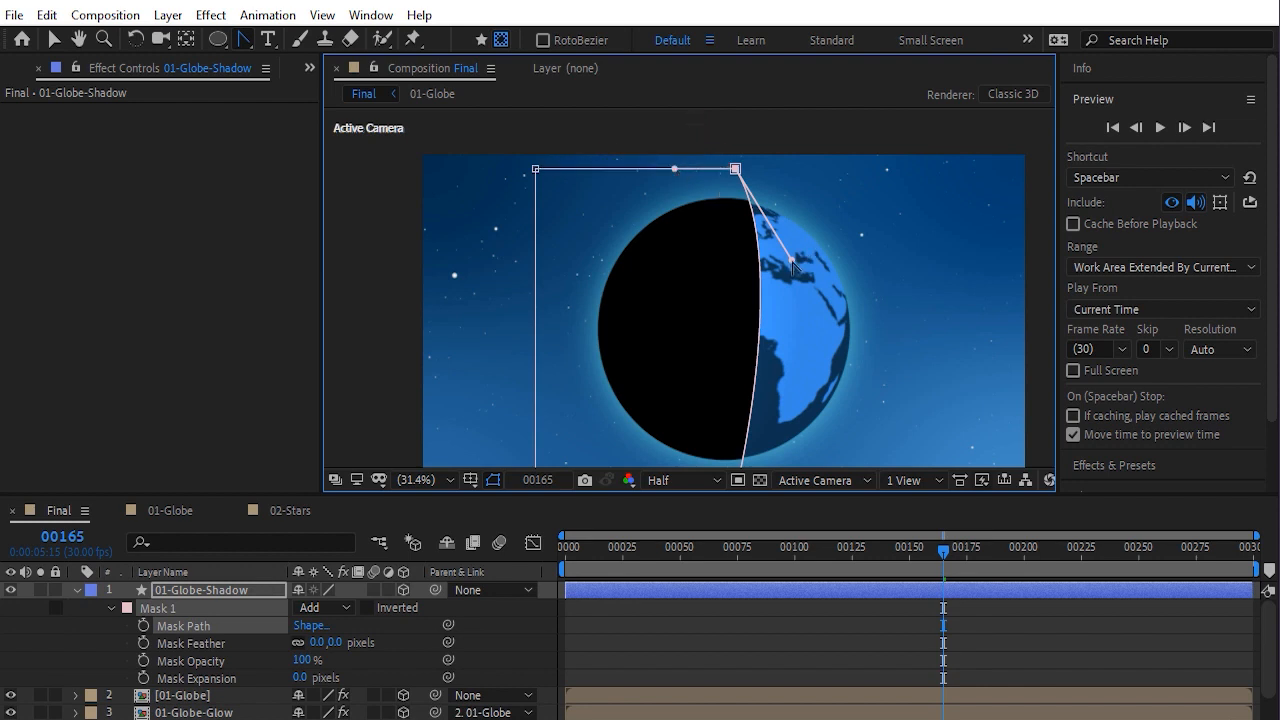
left_click_drag(791, 260, 569, 308)
Convert the mask's bottom-right vertex and adjust the bezier handles so the mask edge forms a crescent along the globe
key("h")
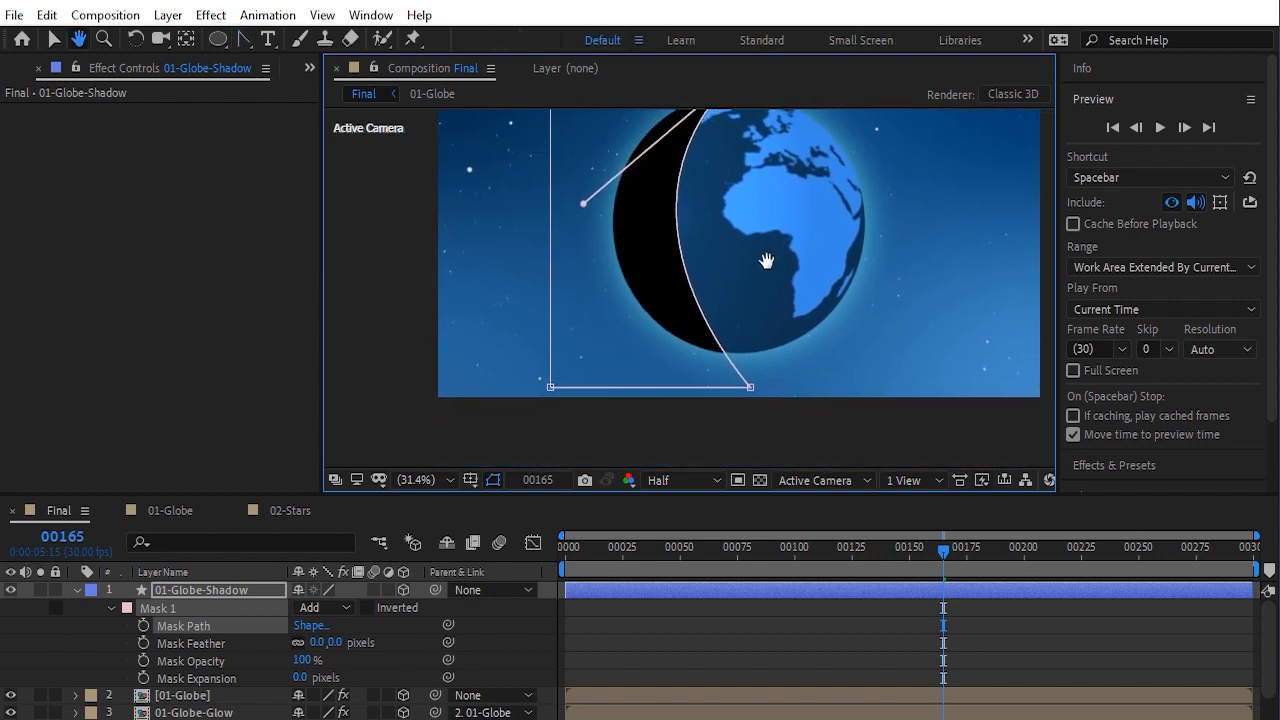
left_click_drag(766, 260, 759, 215)
key("g")
left_click(729, 434)
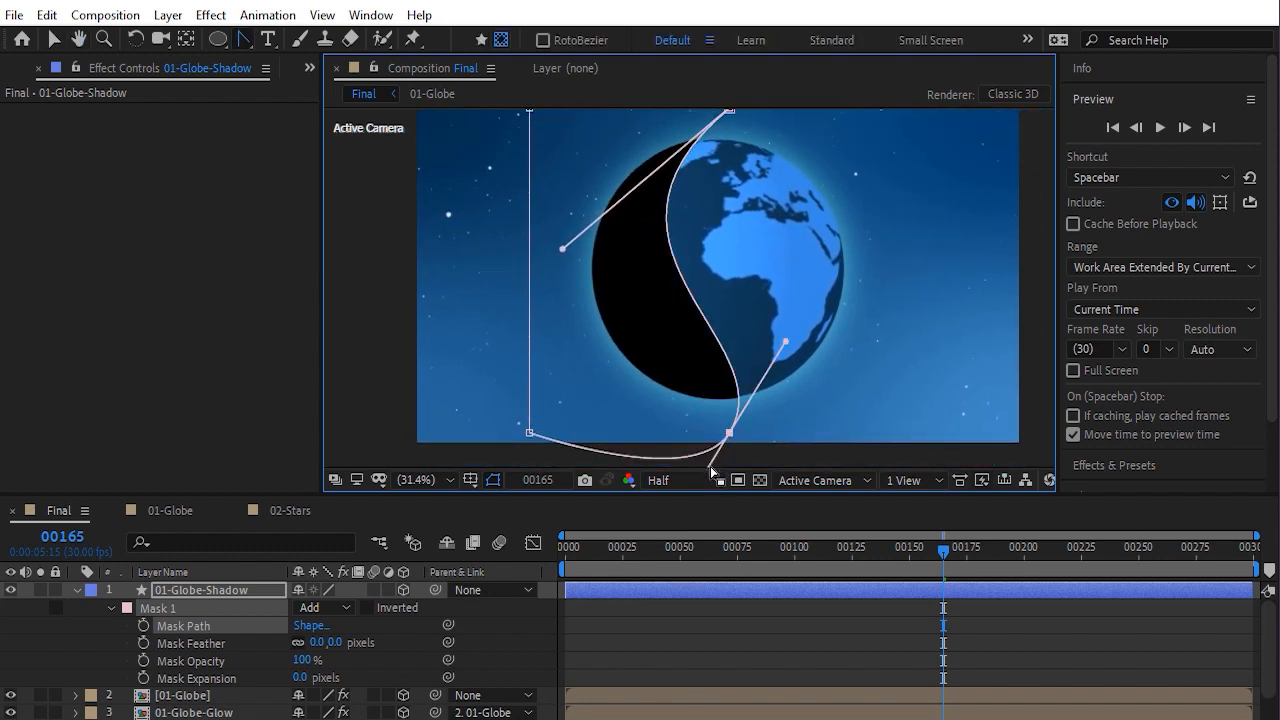
key("space")
left_click_drag(738, 447, 754, 392)
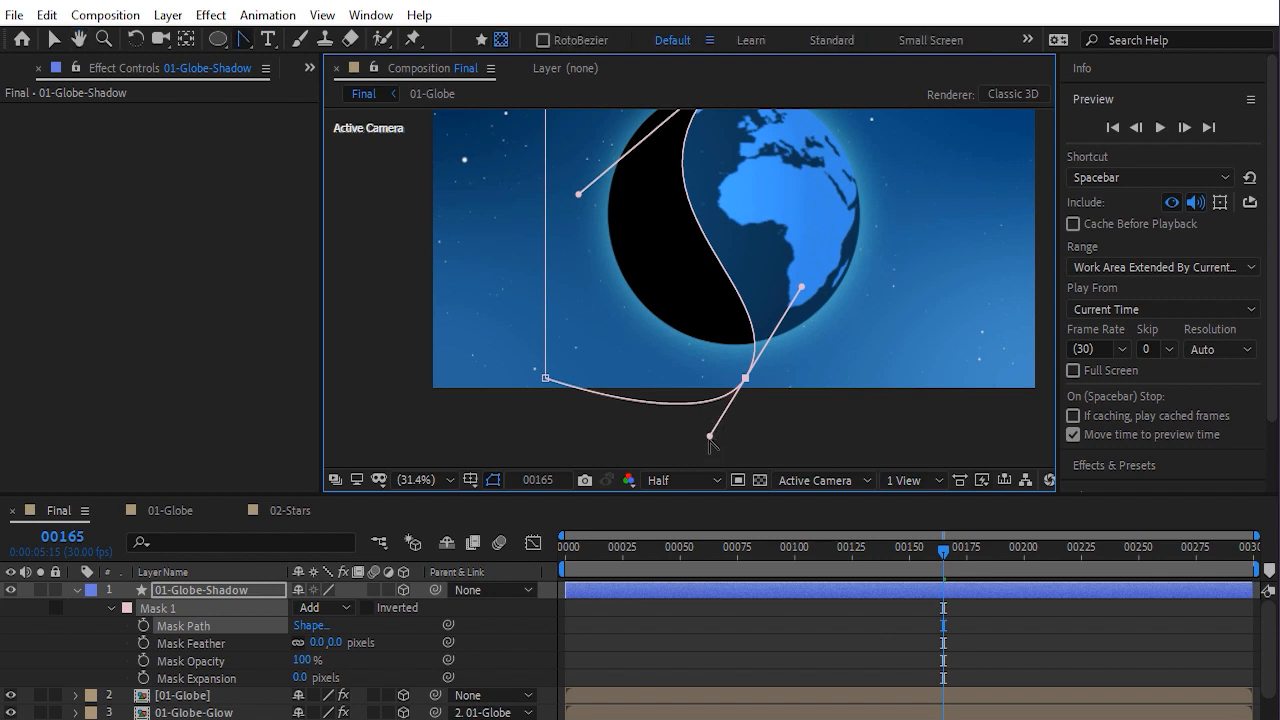
left_click_drag(711, 437, 683, 378)
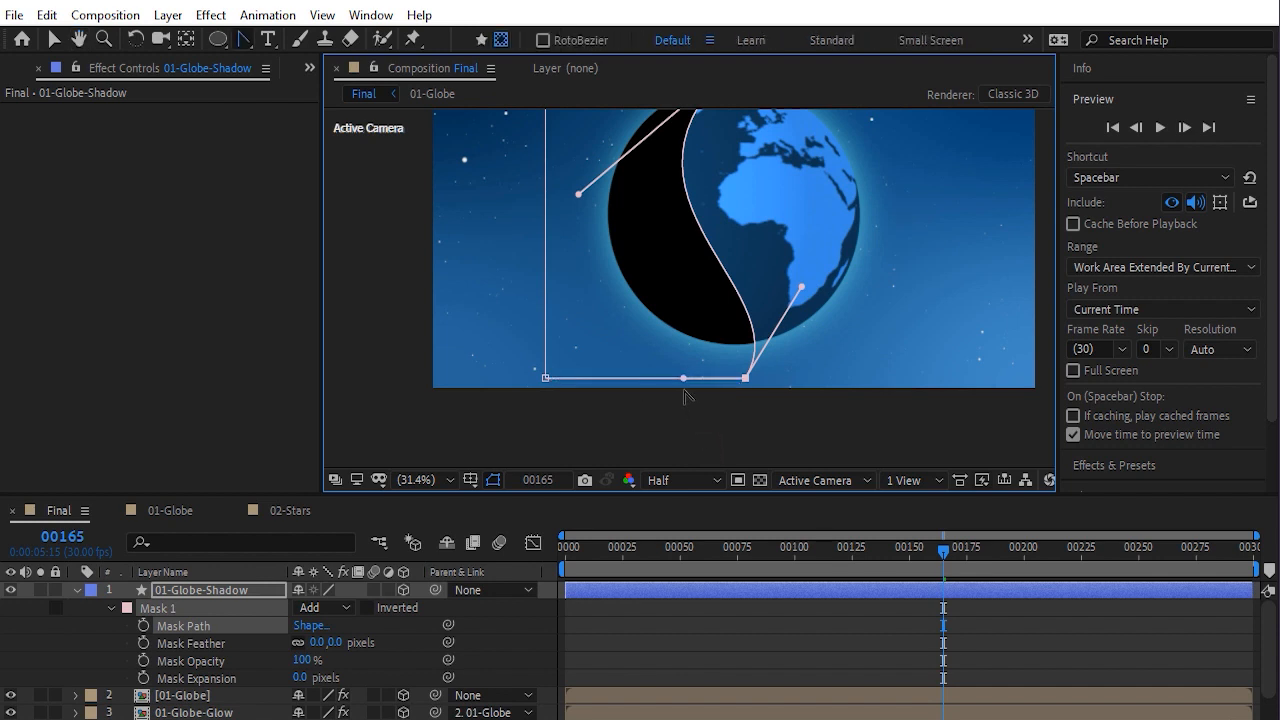
key("space")
left_click_drag(870, 280, 666, 402)
left_click_drag(550, 266, 560, 238)
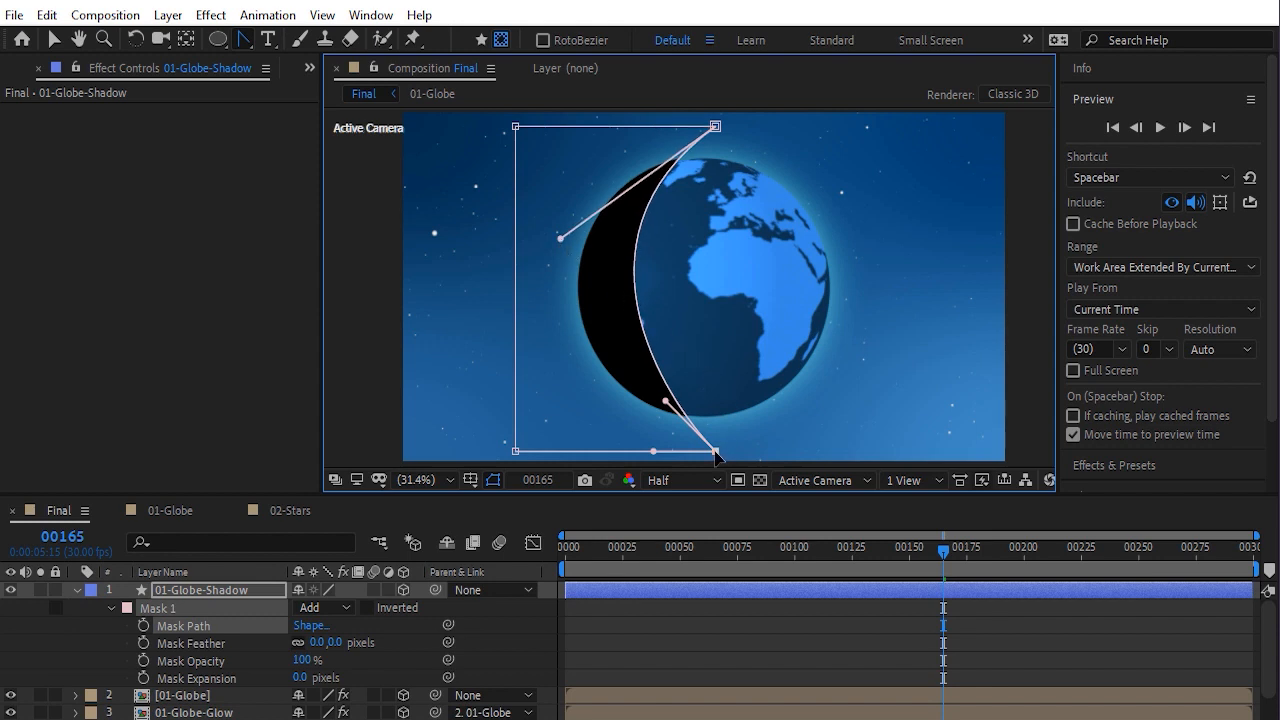
mouse_move(716, 453)
left_mouse_down()
mouse_move(752, 454)
mouse_move(738, 455)
left_mouse_up()
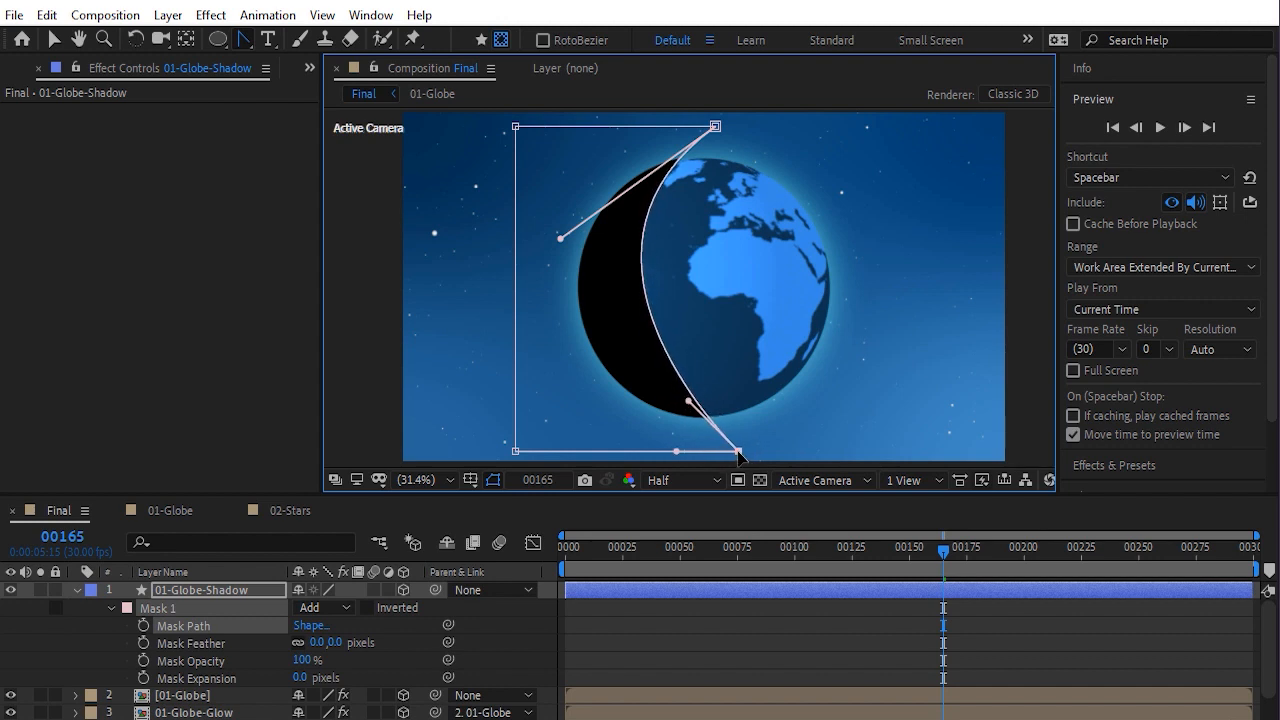
left_click_drag(716, 127, 706, 103)
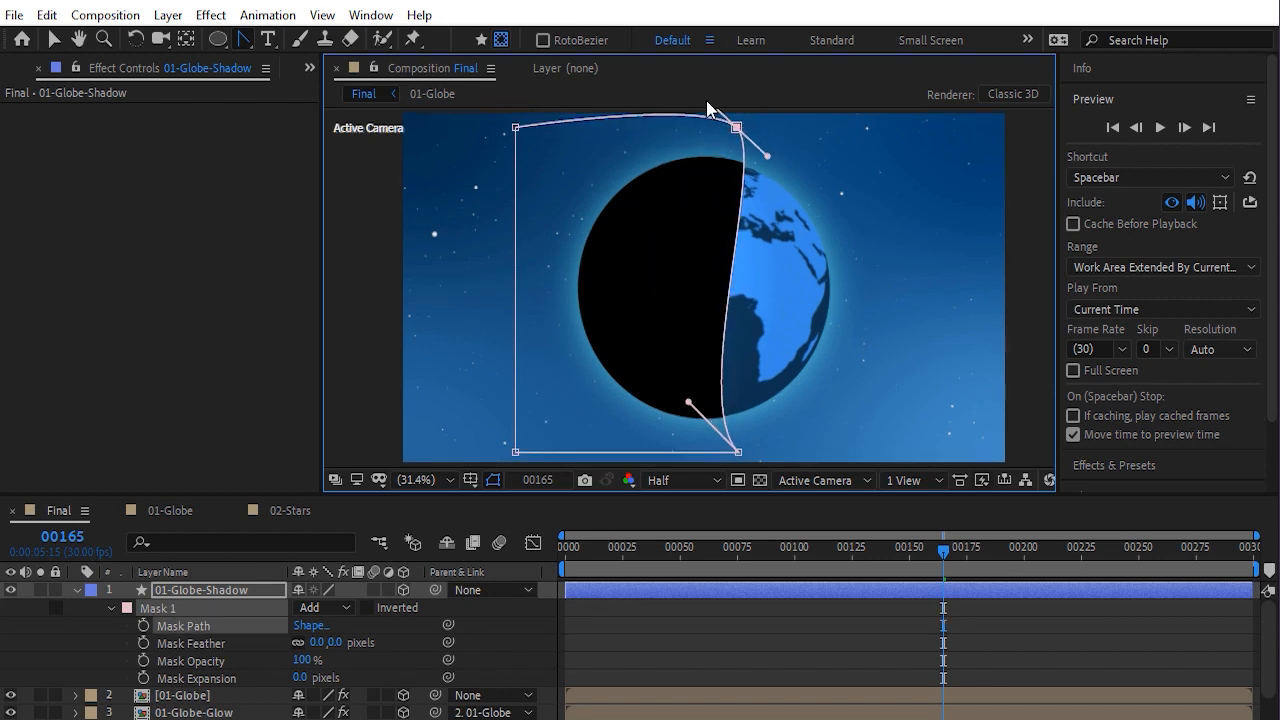
key("ctrl+z")
left_click(635, 616)
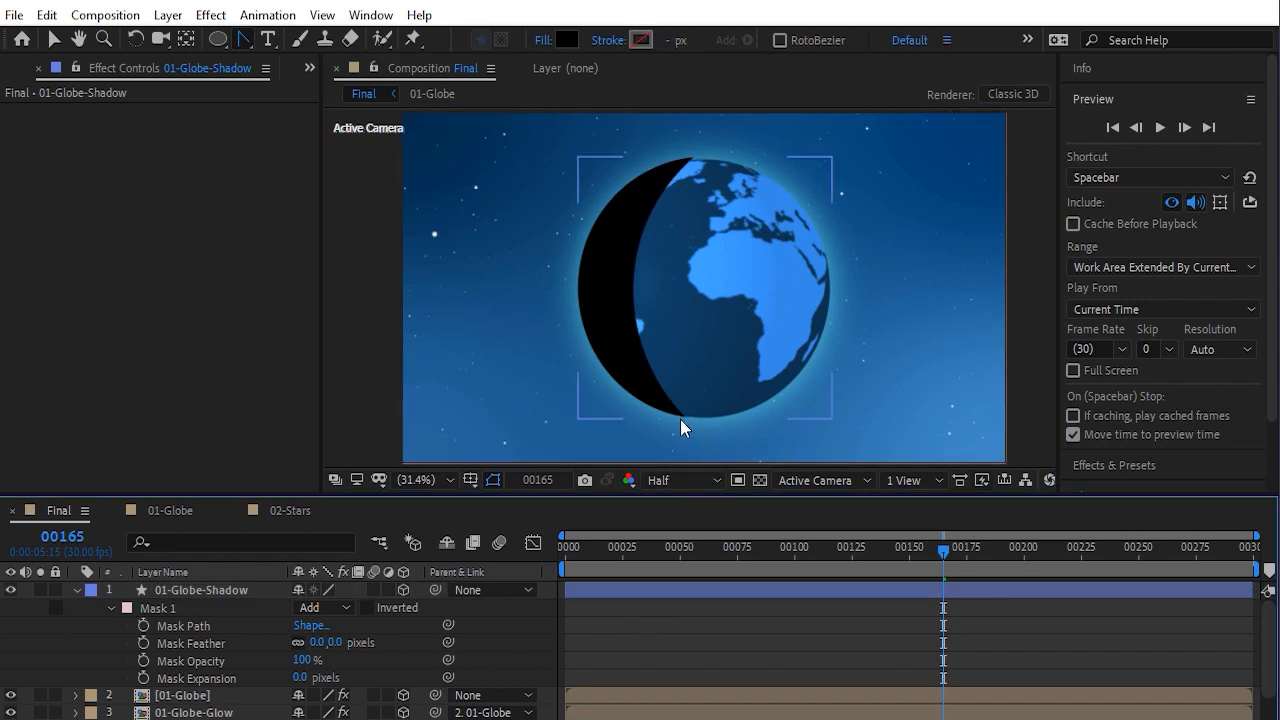
Set the shadow layer's Scale to 98%
scroll(680, 419, "up", 3)
left_click_drag(714, 207, 698, 450)
left_click_drag(695, 162, 689, 210)
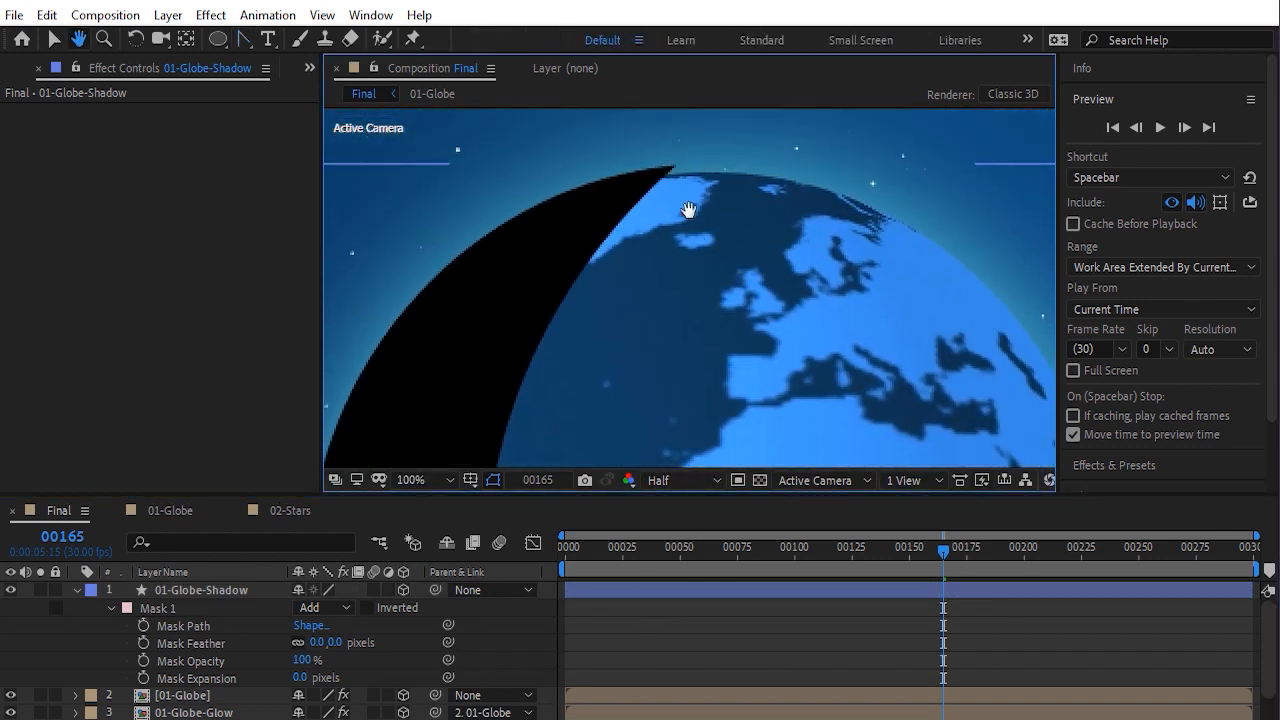
key("g")
left_click(215, 589)
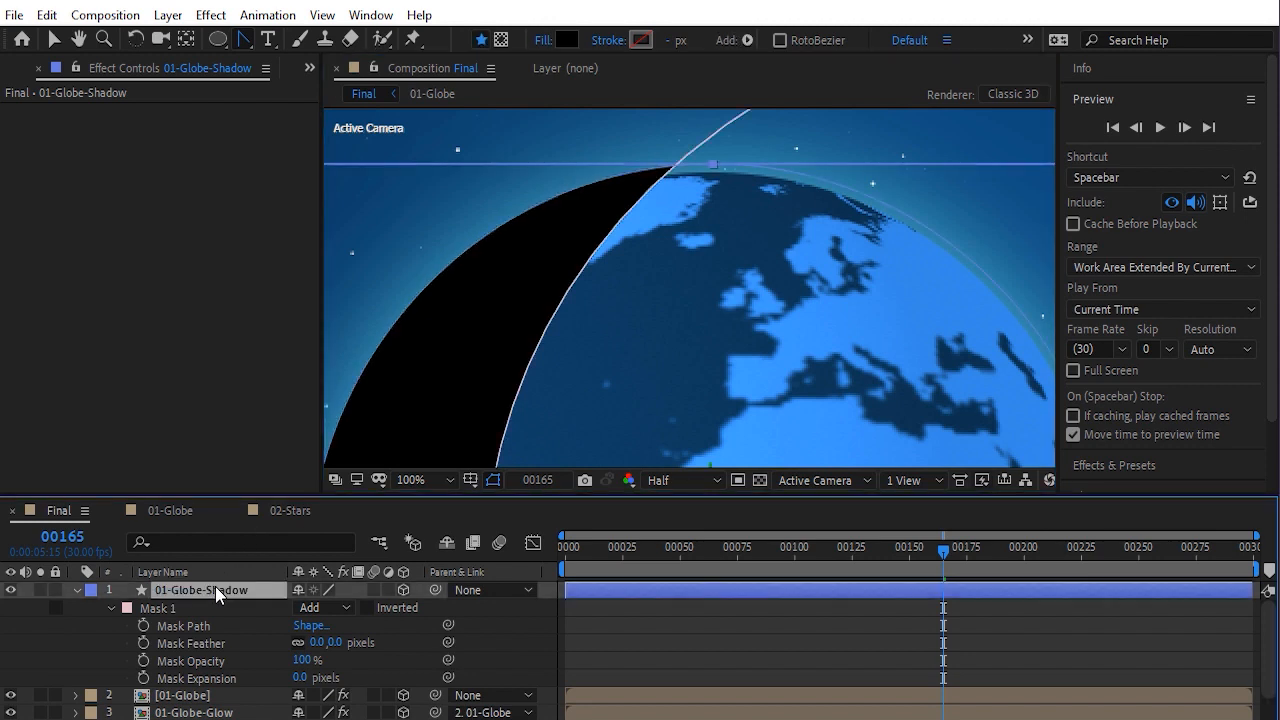
key("s")
mouse_move(322, 608)
left_mouse_down()
mouse_move(340, 610)
mouse_move(322, 612)
left_mouse_up()
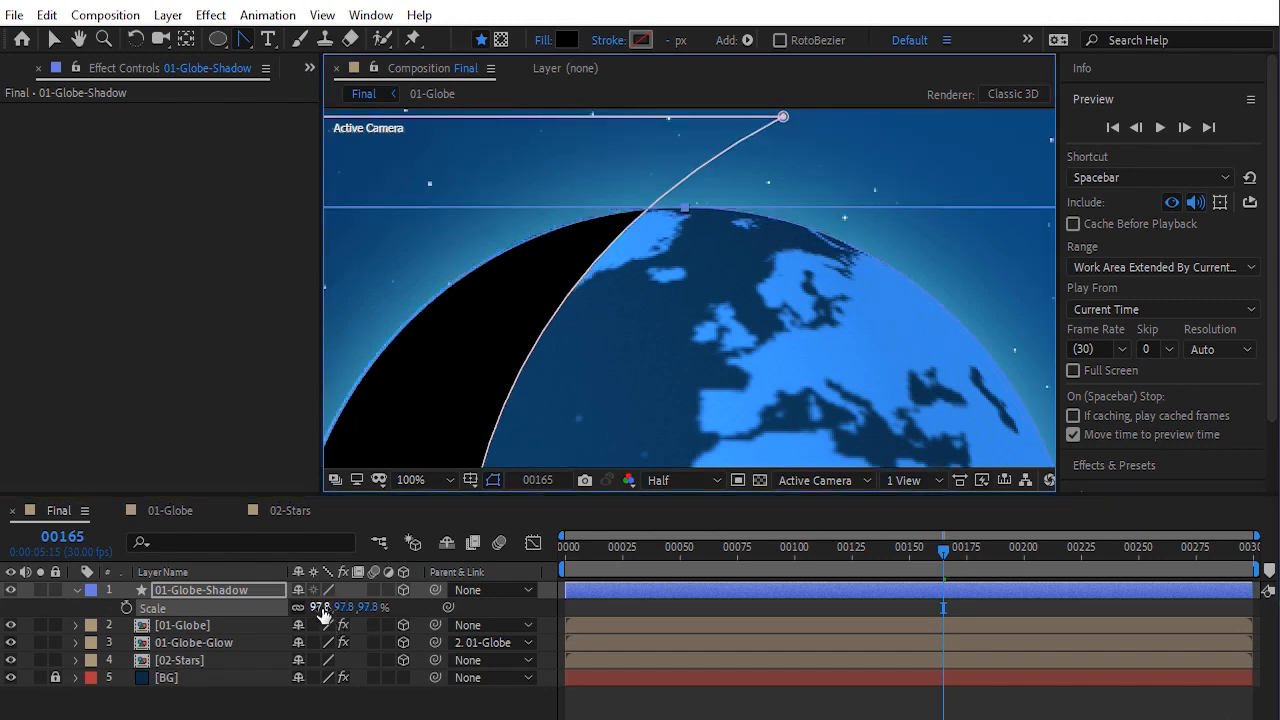
left_click_drag(313, 609, 329, 620)
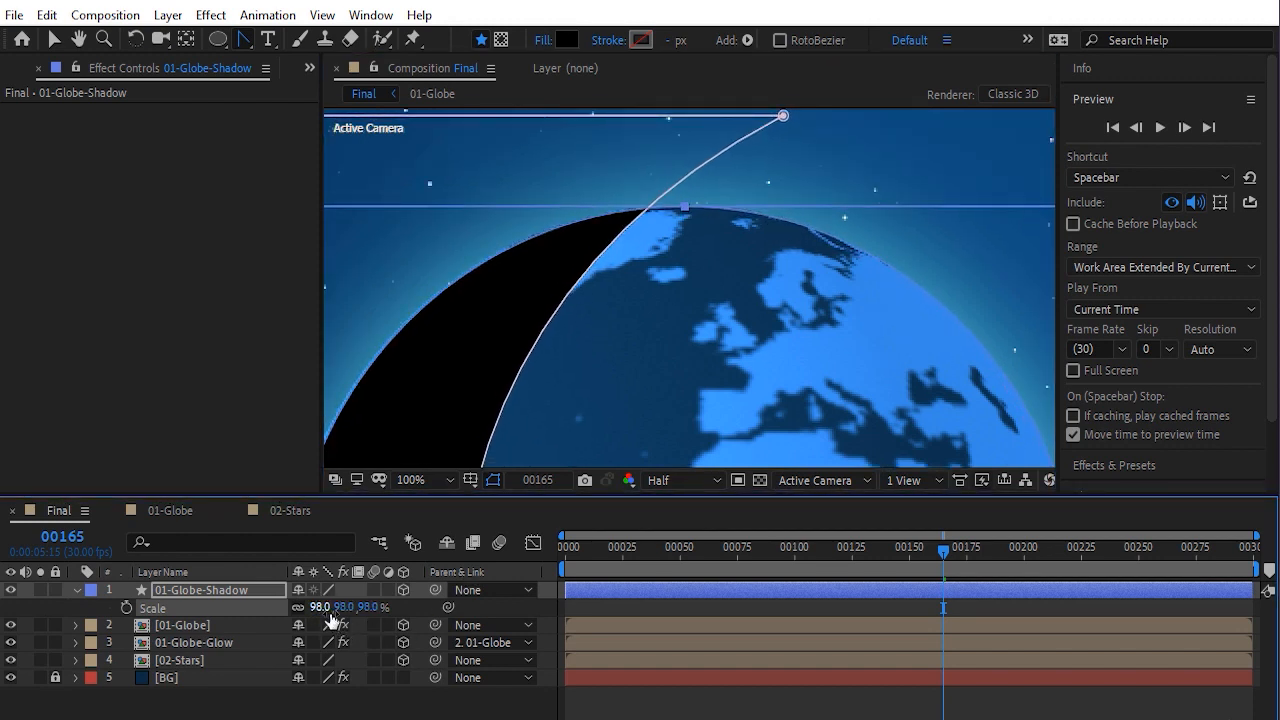
key("shift+slash")
left_click(547, 605)
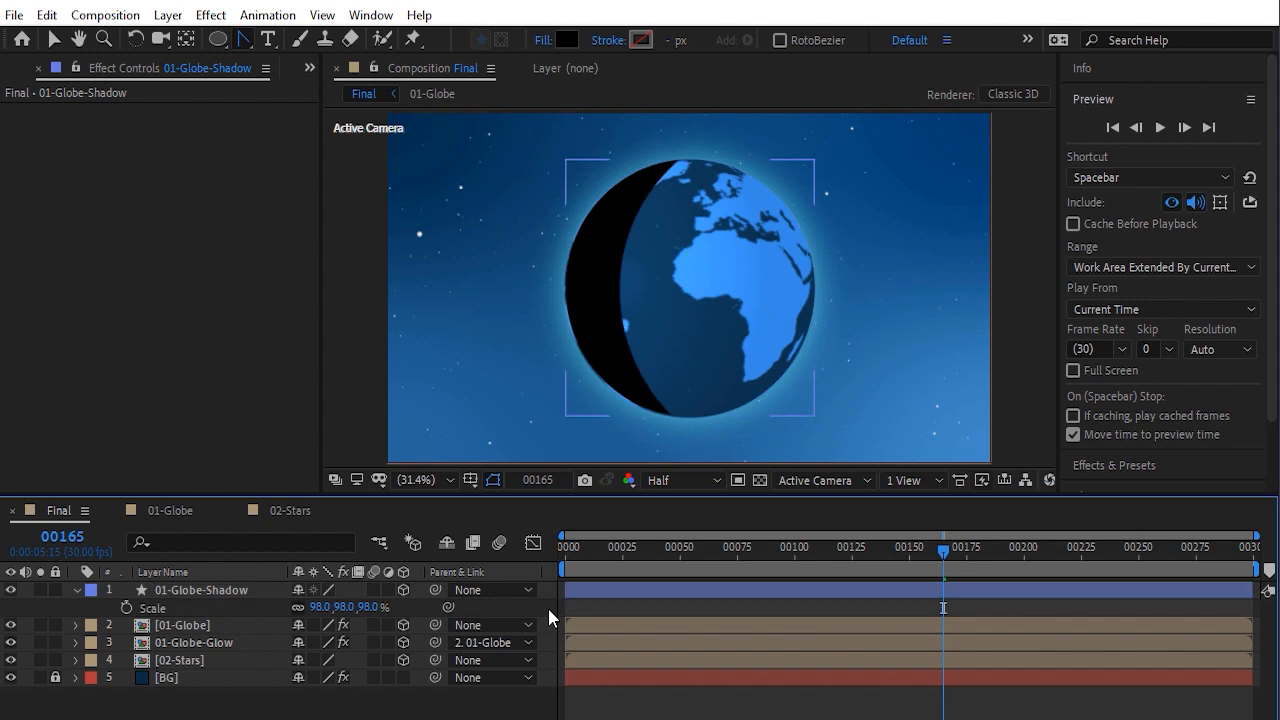
Set the shadow layer's Opacity to 20%
left_click(205, 590)
key("t")
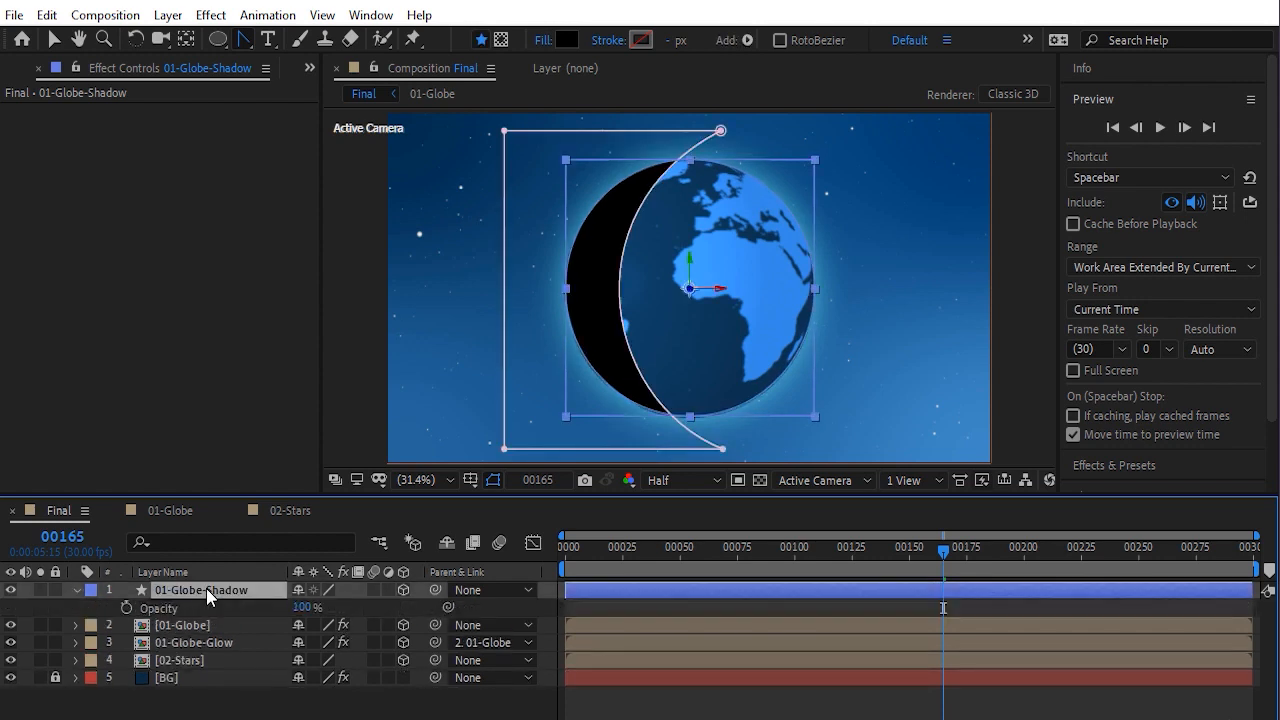
left_click_drag(307, 609, 280, 610)
left_click(303, 609)
type("20")
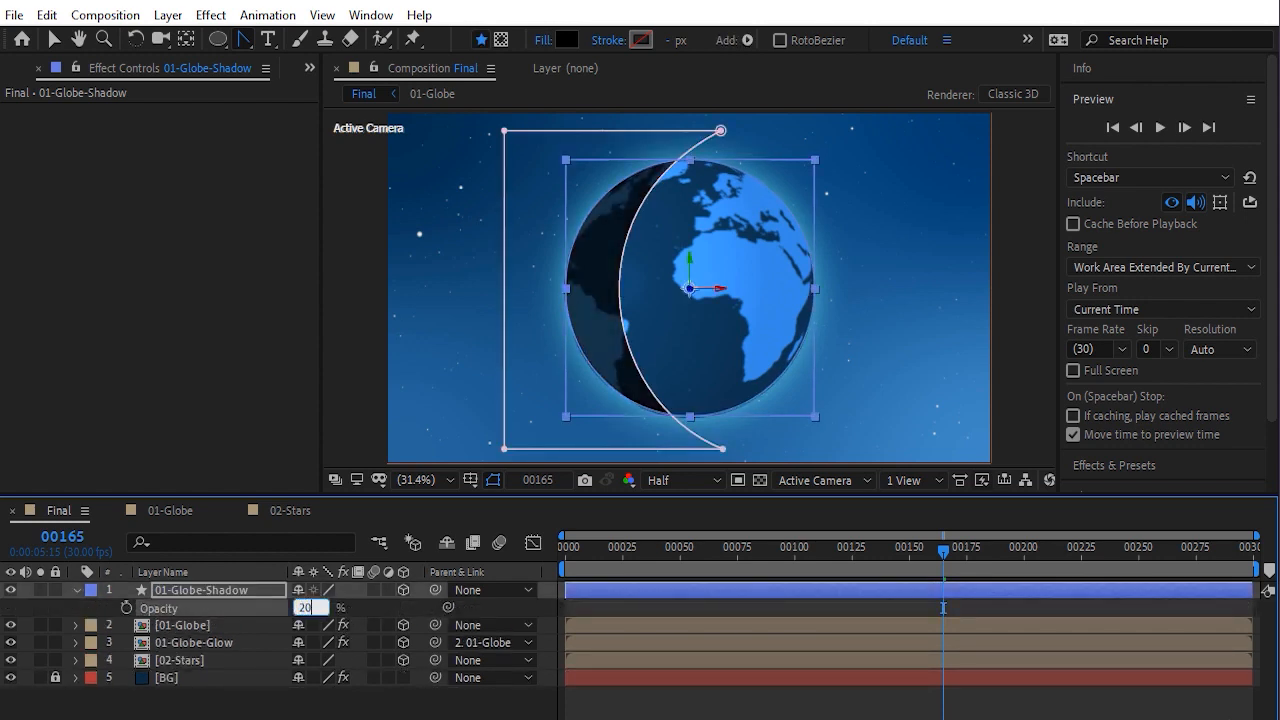
key("Return")
left_click(346, 602)
Set the shadow layer's Mask 1 Feather to 50 pixels
left_click(219, 590)
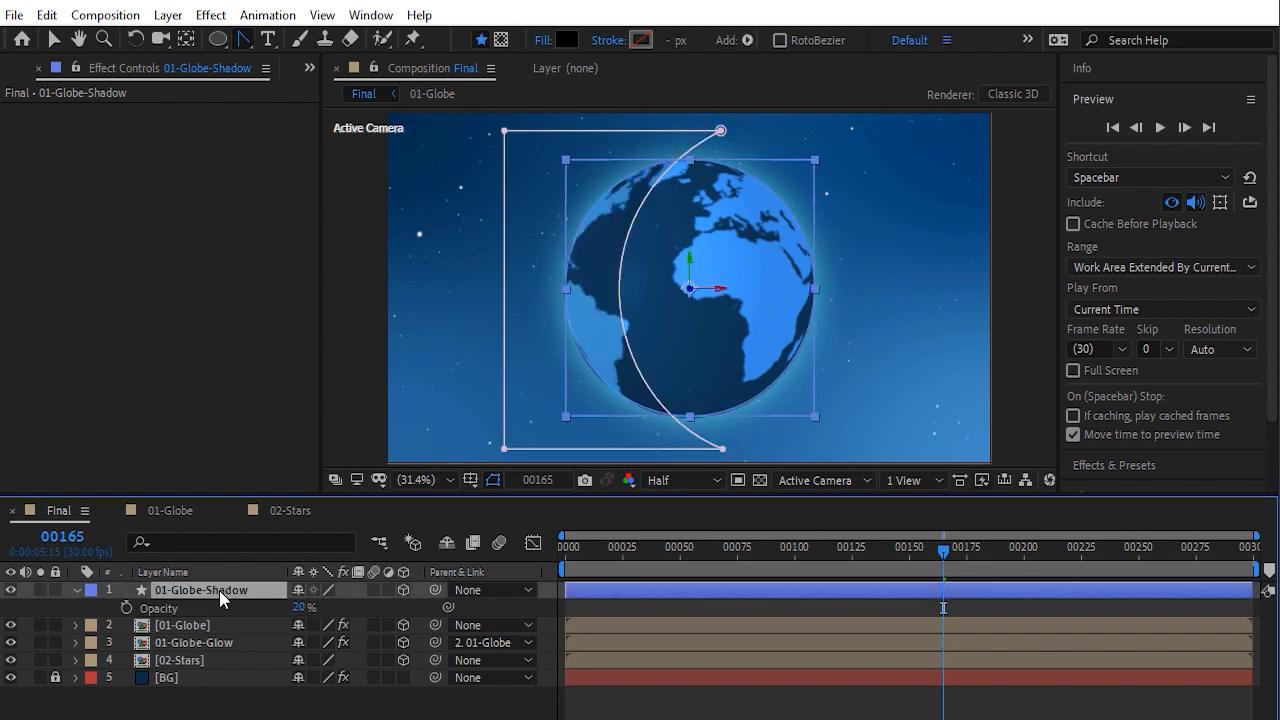
key("m")
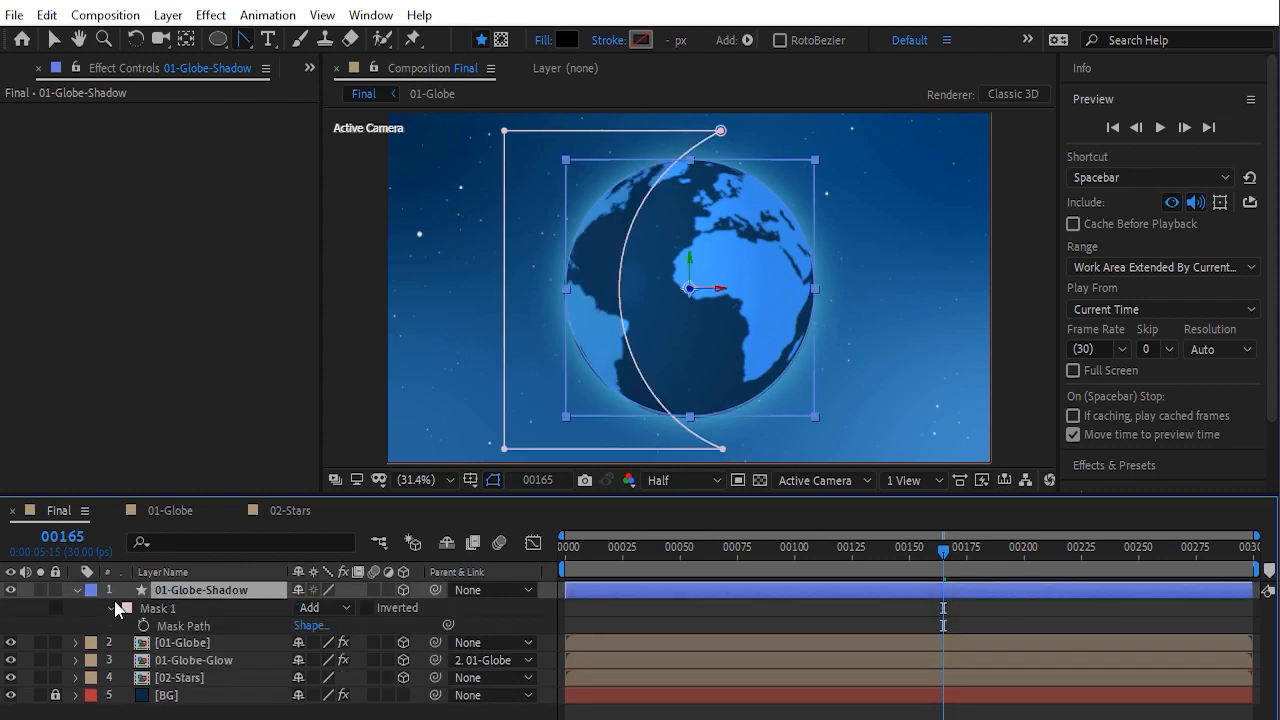
left_click(110, 607)
left_click(110, 607)
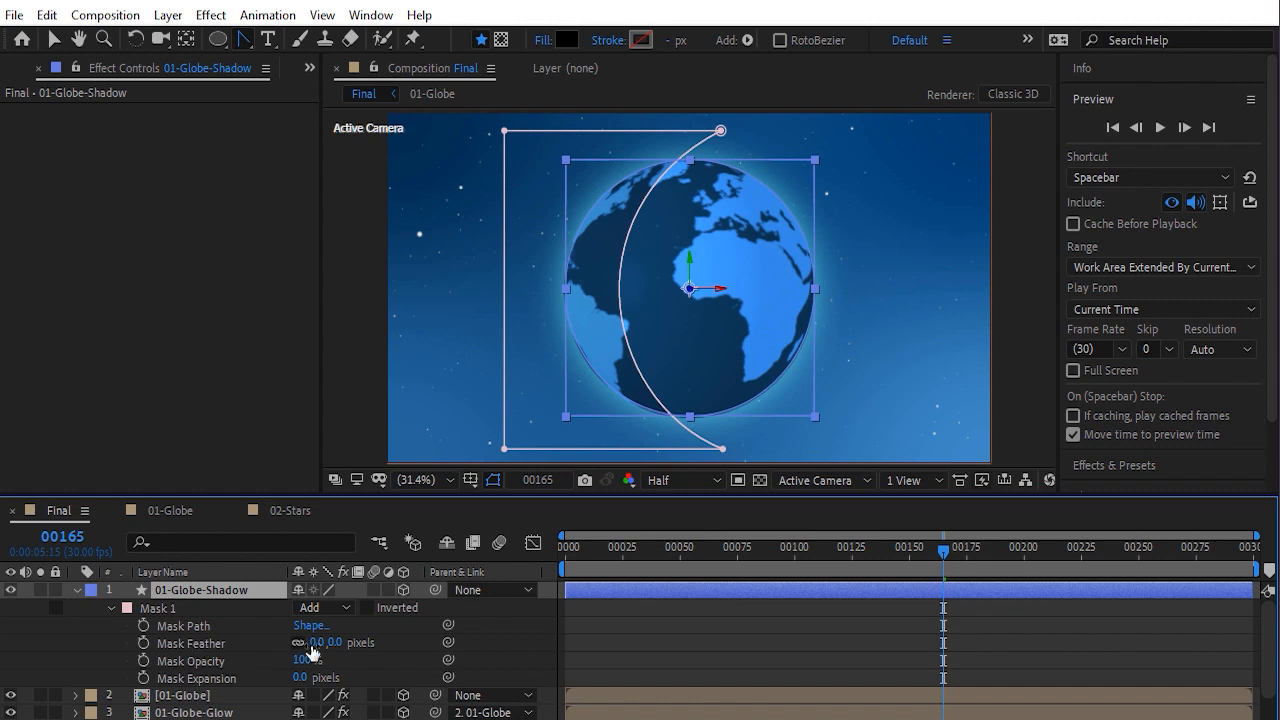
left_click(495, 481)
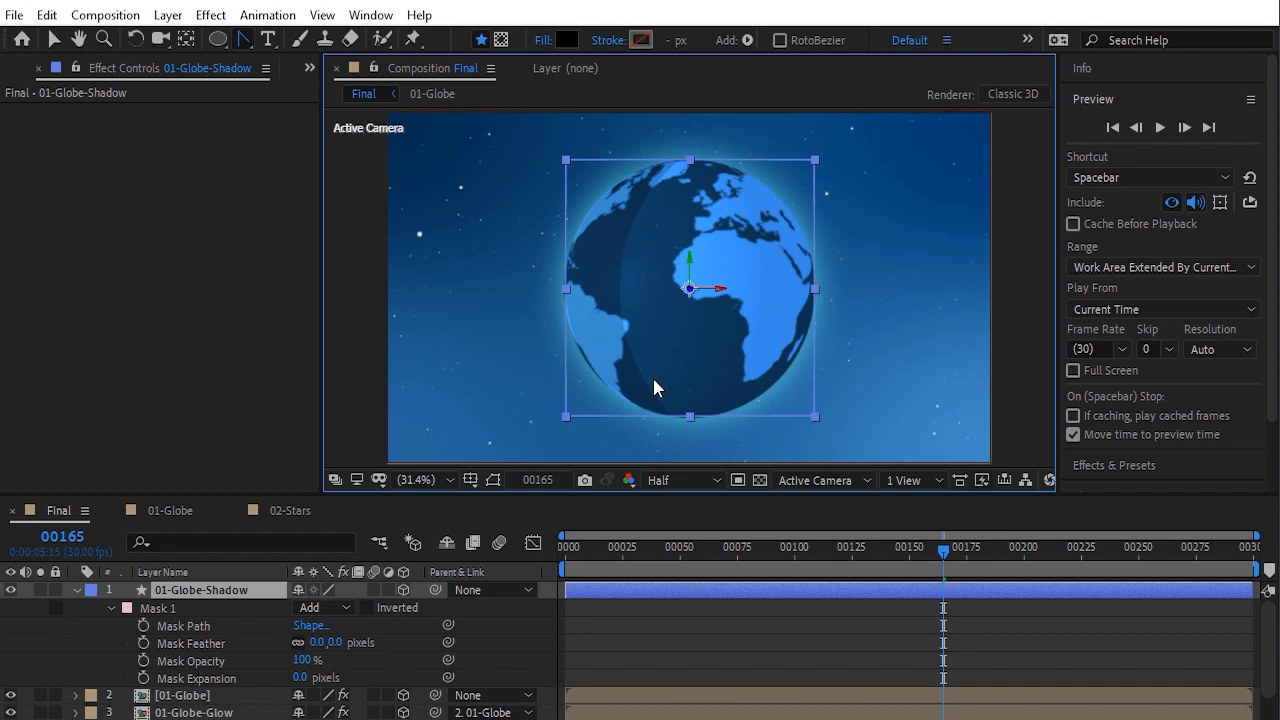
key("slash")
left_click_drag(336, 640, 367, 648)
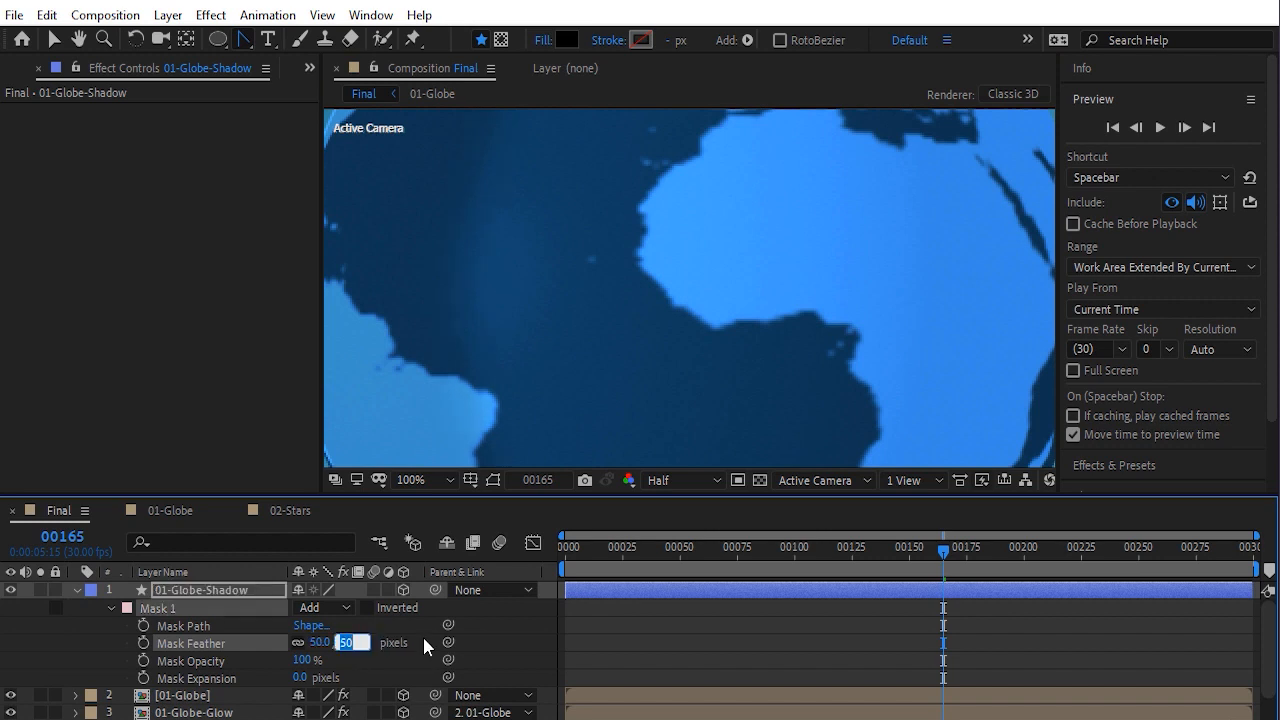
key("alt+slash")
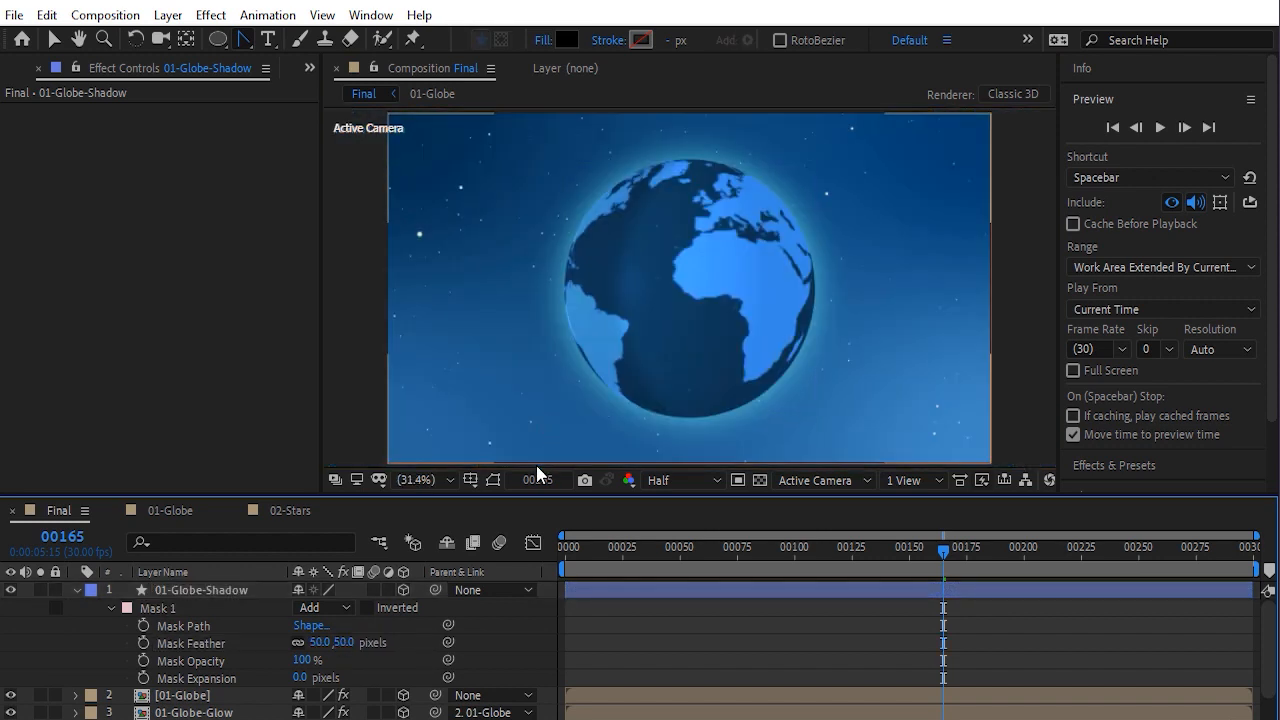
left_click(493, 482)
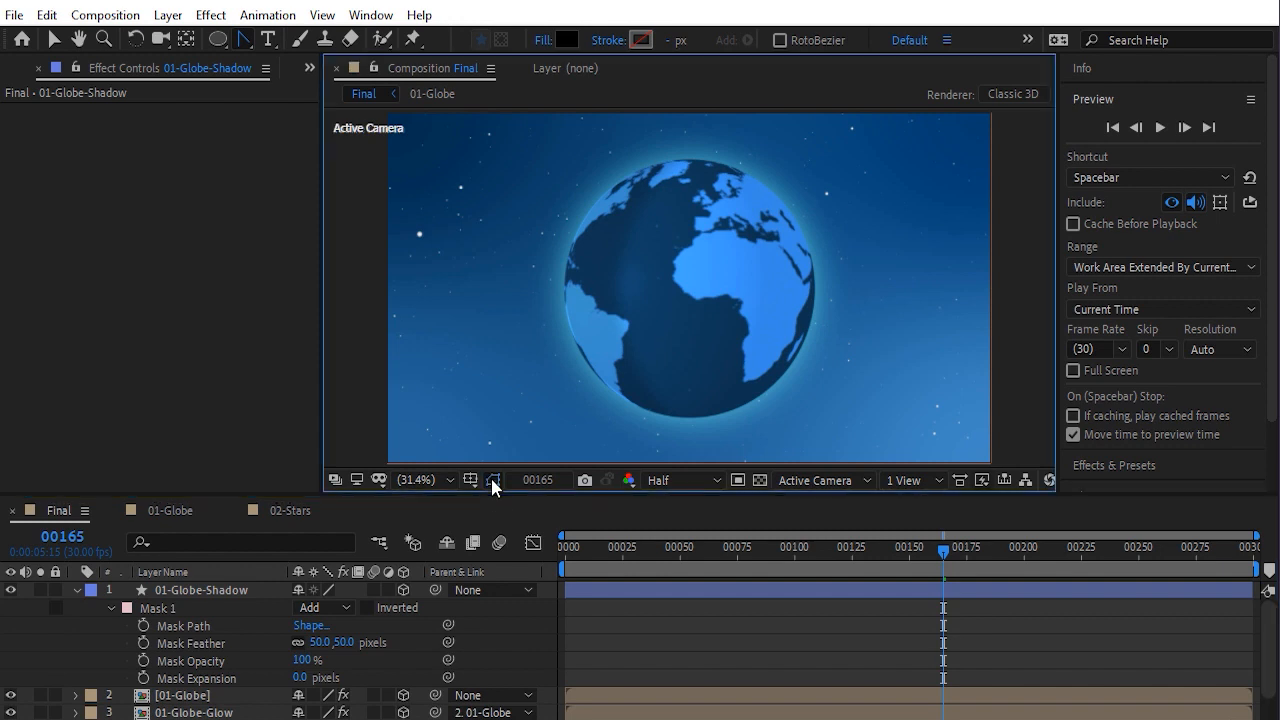
Parent the shadow layer to the 01-Globe layer
left_click(201, 590)
left_click(77, 590)
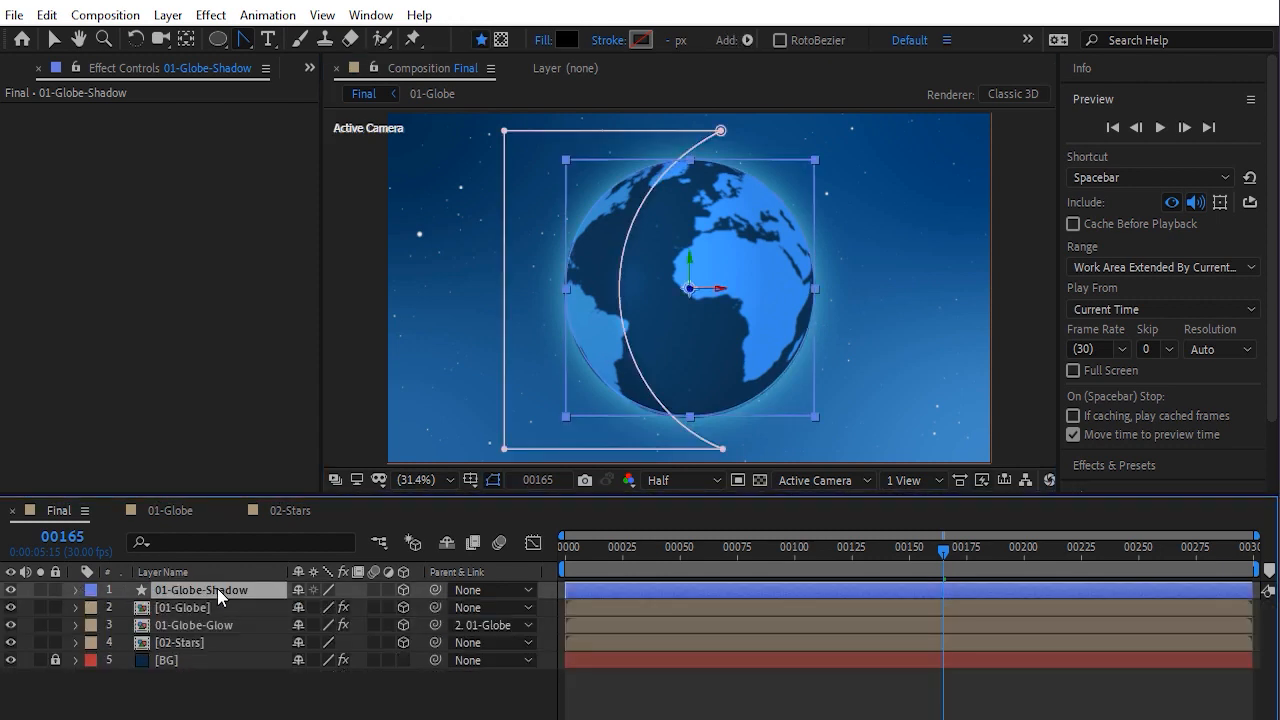
left_click_drag(435, 590, 208, 614)
left_click(208, 614)
left_click_drag(688, 392, 760, 387)
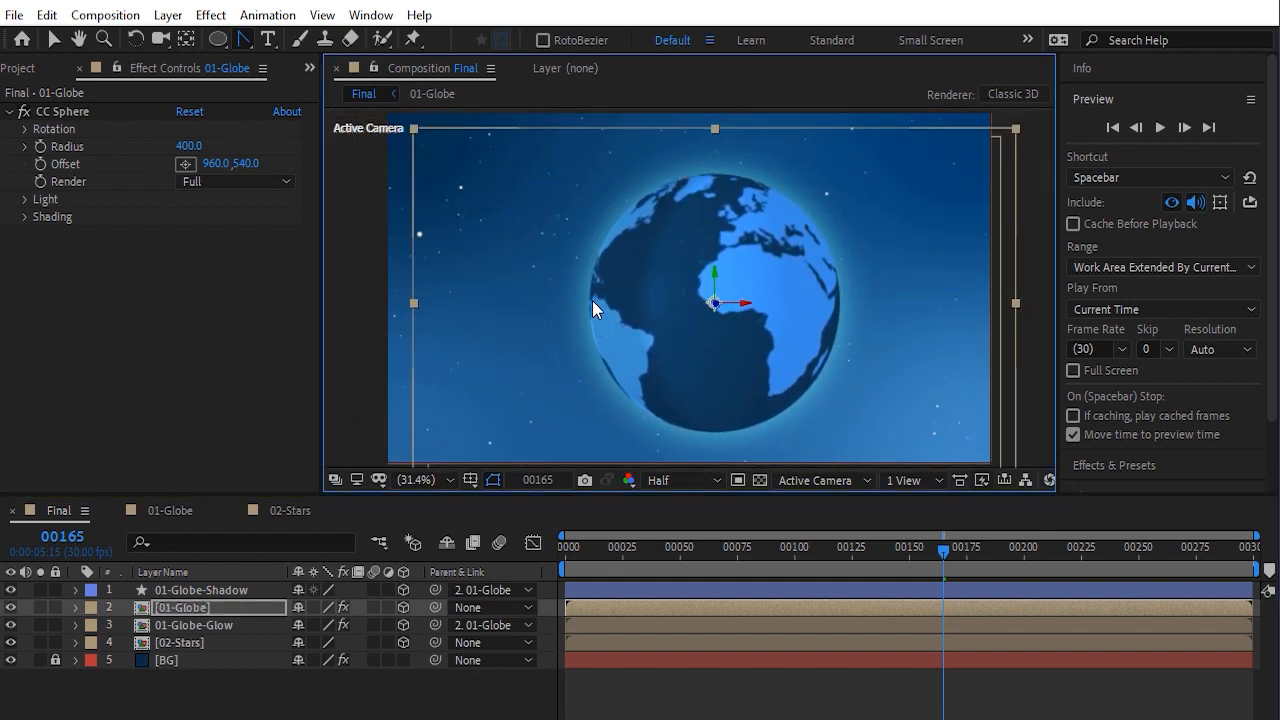
left_click_drag(722, 322, 682, 307)
key("ctrl+z")
At frame 0, set the shadow layer's Z position to -5
mouse_move(942, 552)
left_mouse_down()
mouse_move(789, 559)
mouse_move(876, 569)
mouse_move(563, 552)
left_mouse_up()
left_click(548, 586)
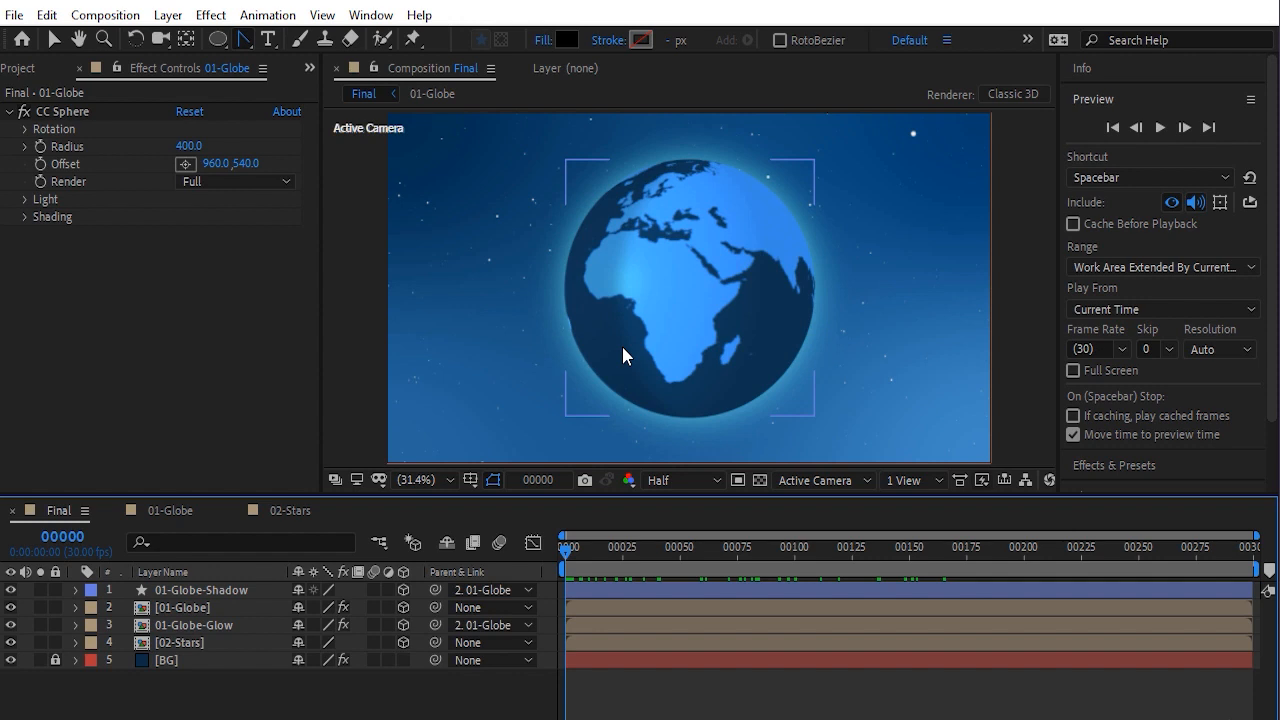
left_click(240, 590)
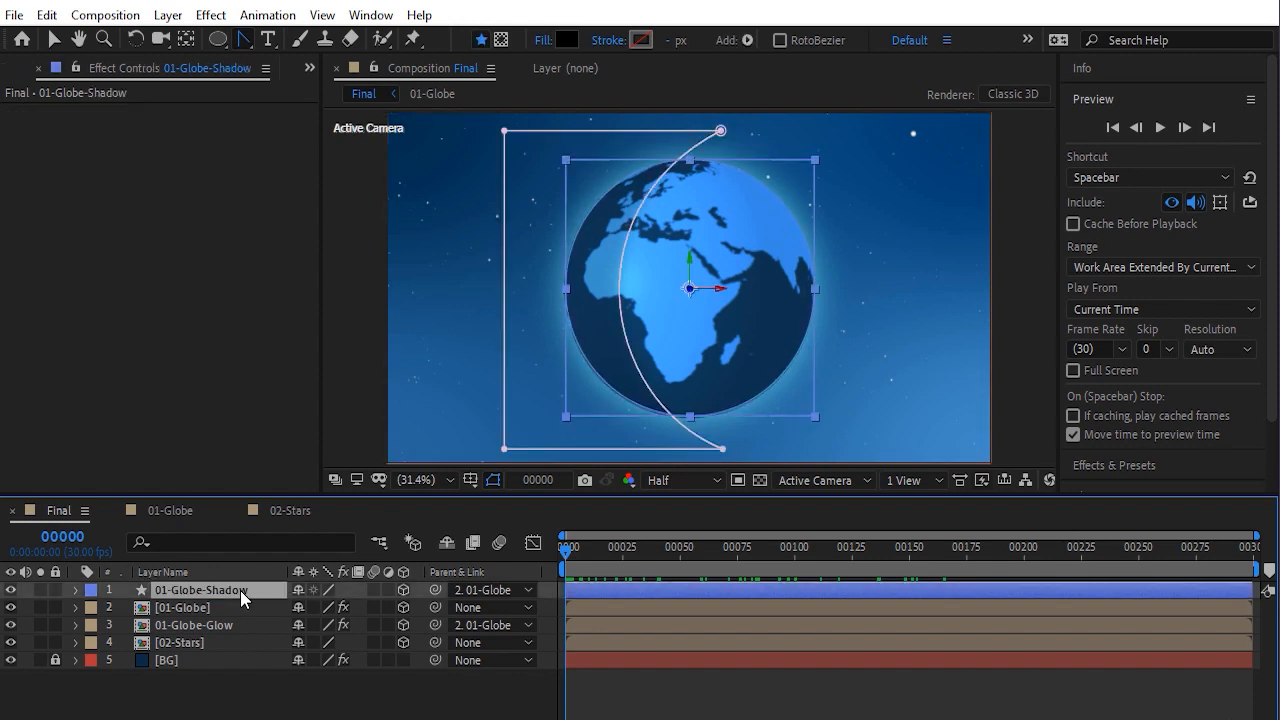
key("p")
left_click_drag(358, 607, 270, 607)
left_click_drag(2, 628, 419, 610)
left_click(368, 607)
key("BackSpace")
key("Return")
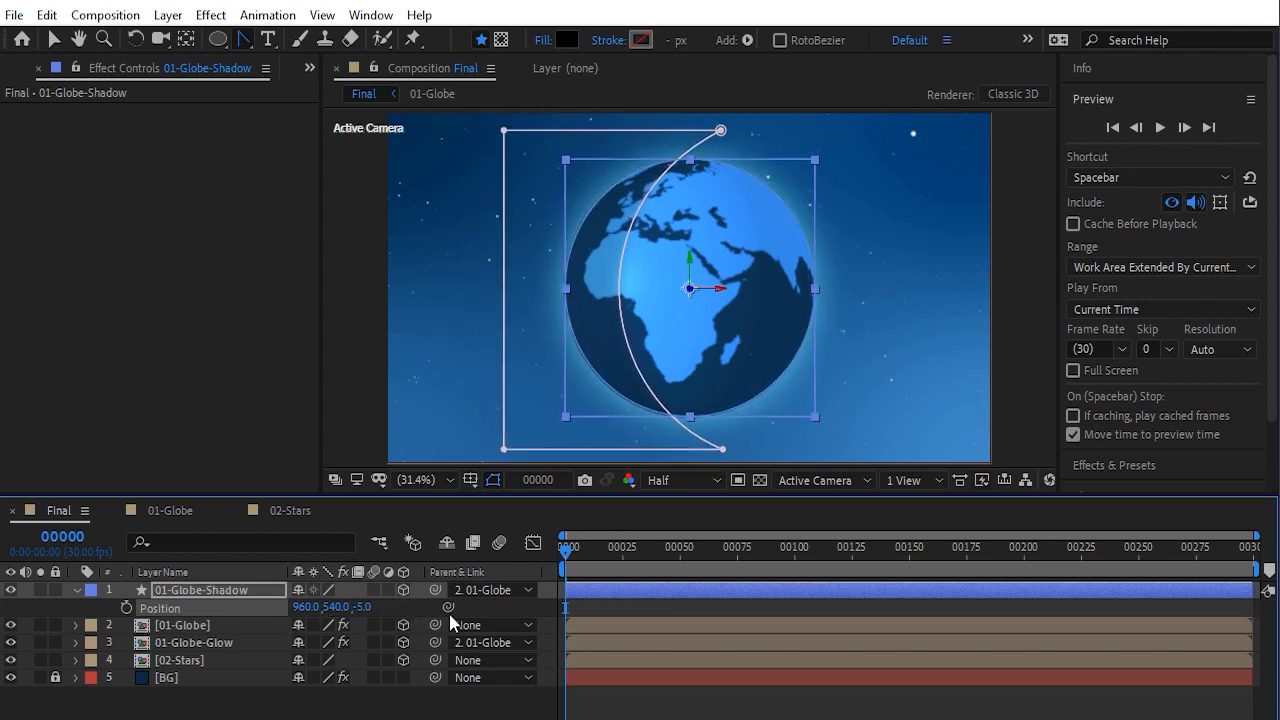
left_click(517, 607)
left_click_drag(571, 557, 533, 558)
key("u")
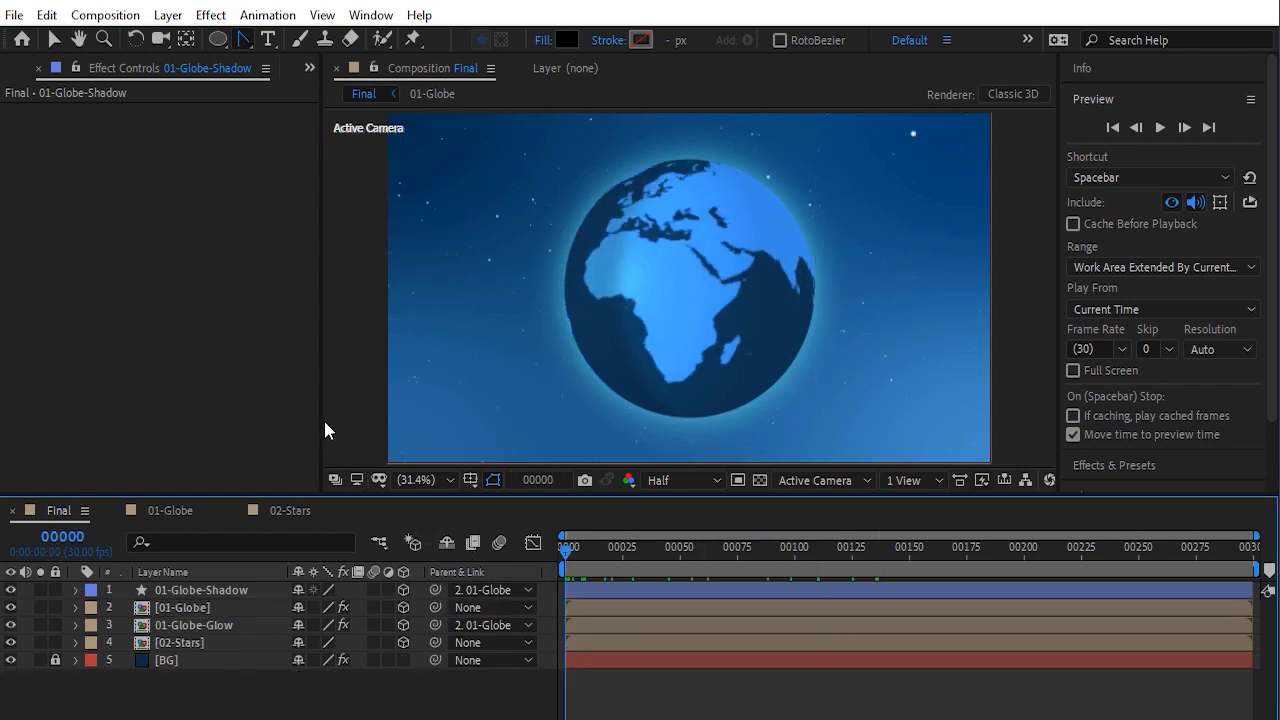
Open the Project panel
left_click(307, 68)
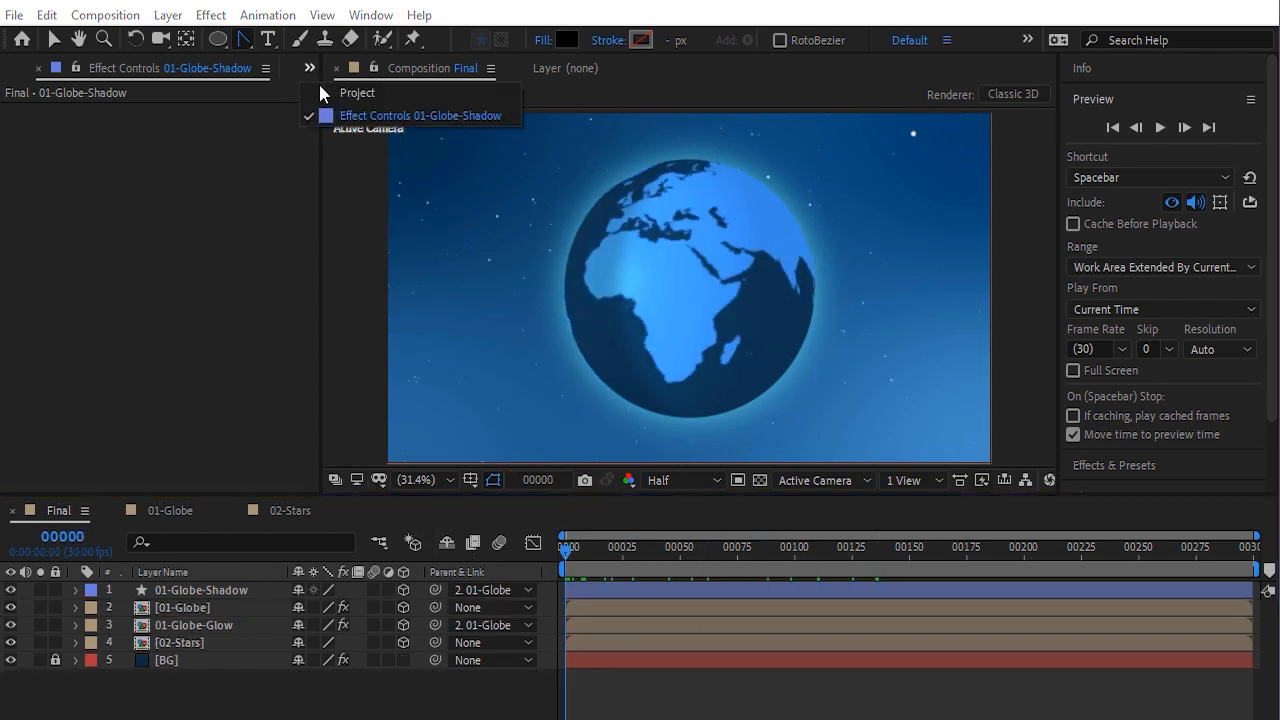
left_click(345, 92)
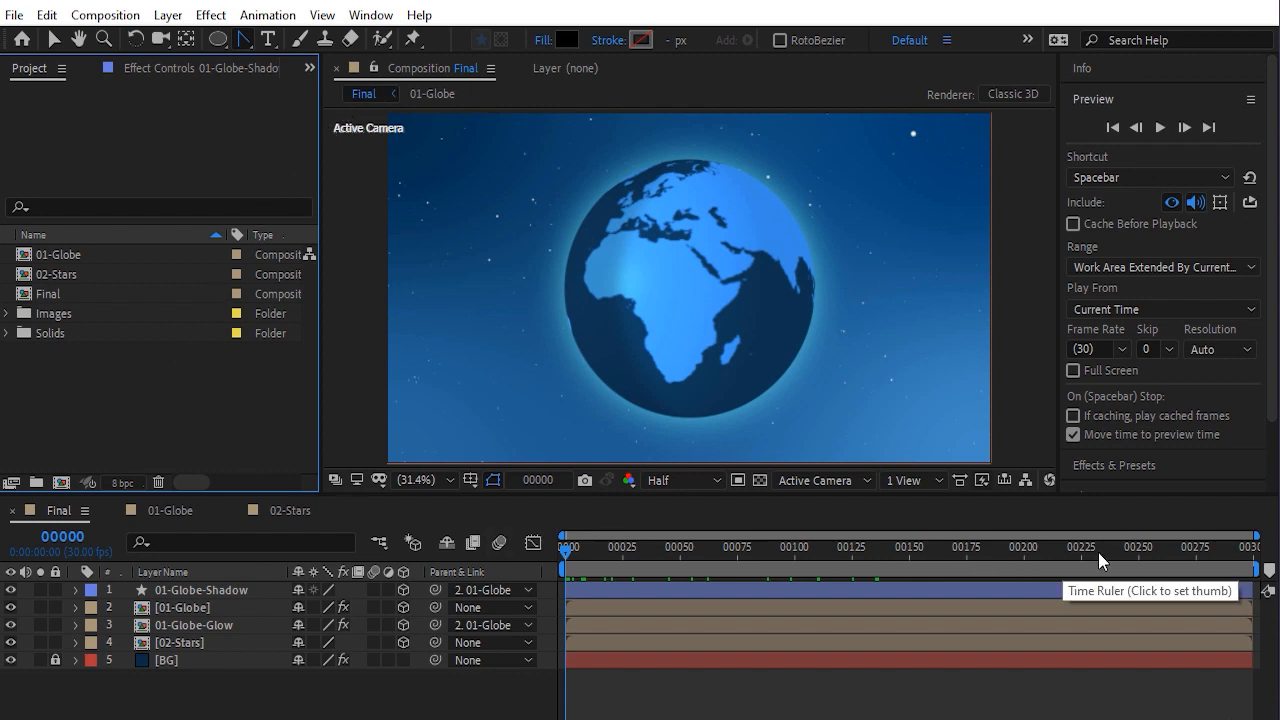
Set the work area end at frame 250 and play a preview of the animation
left_click(1138, 552)
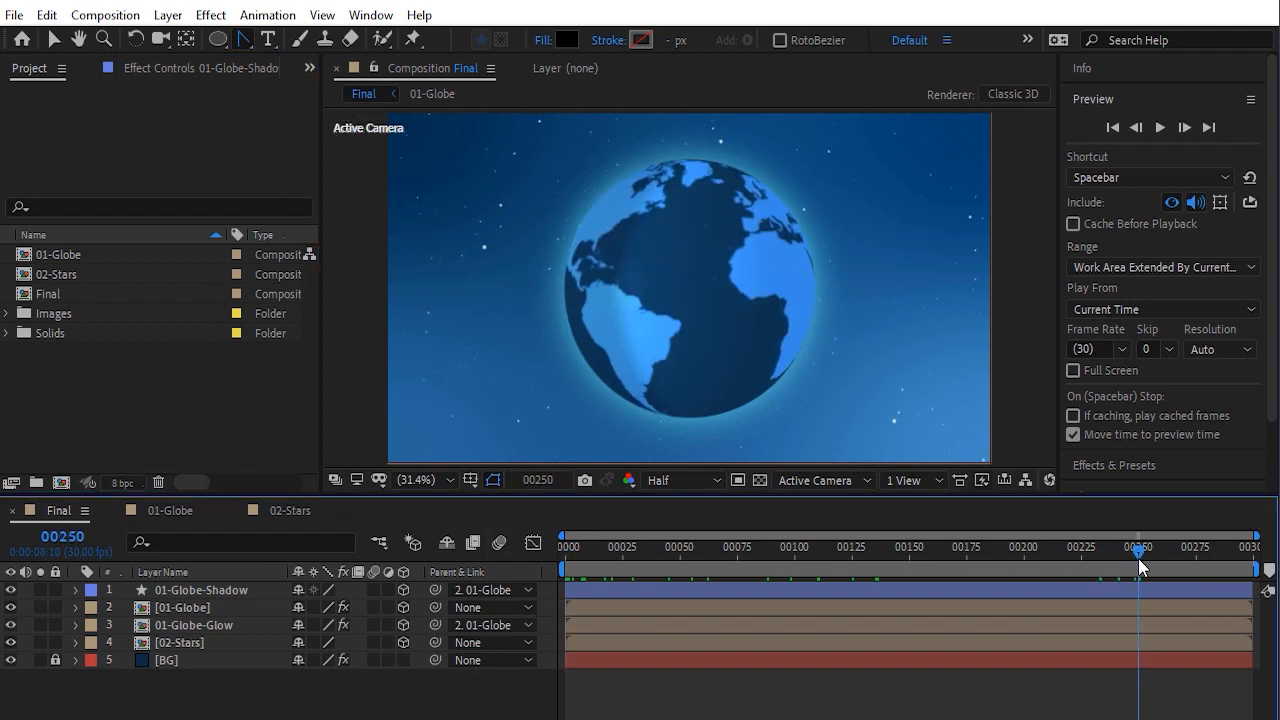
key("n")
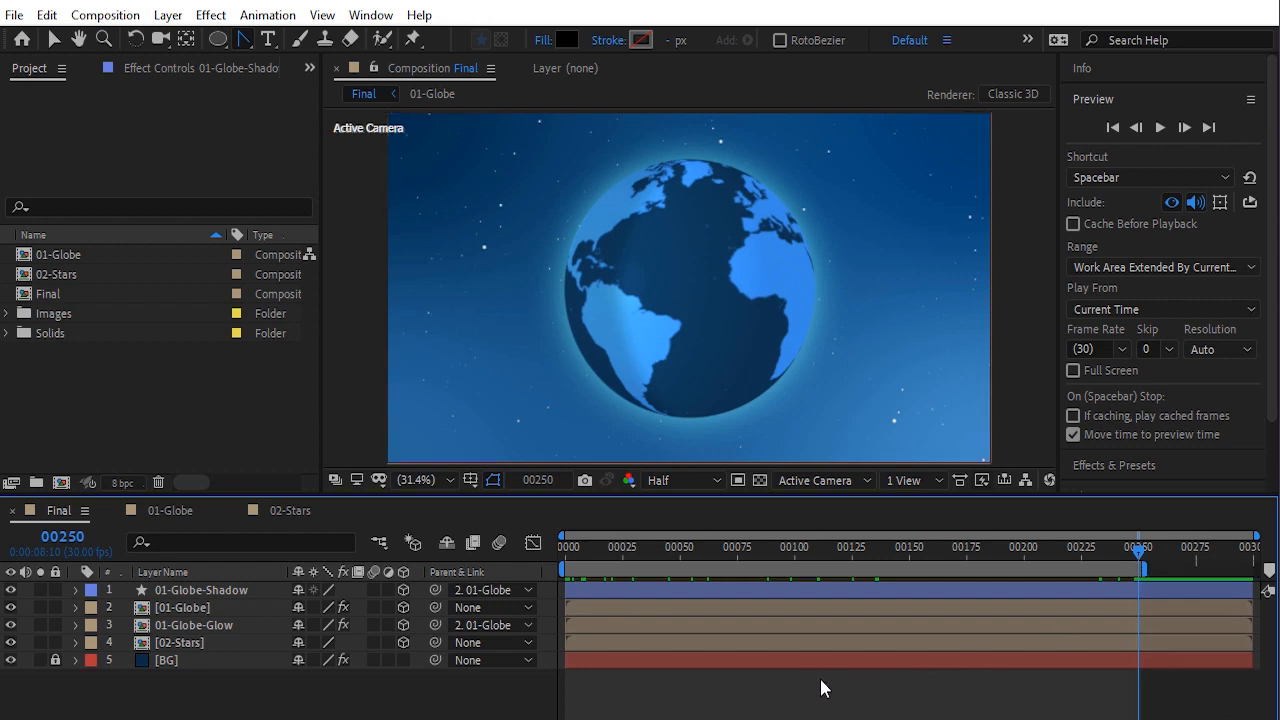
key("space")
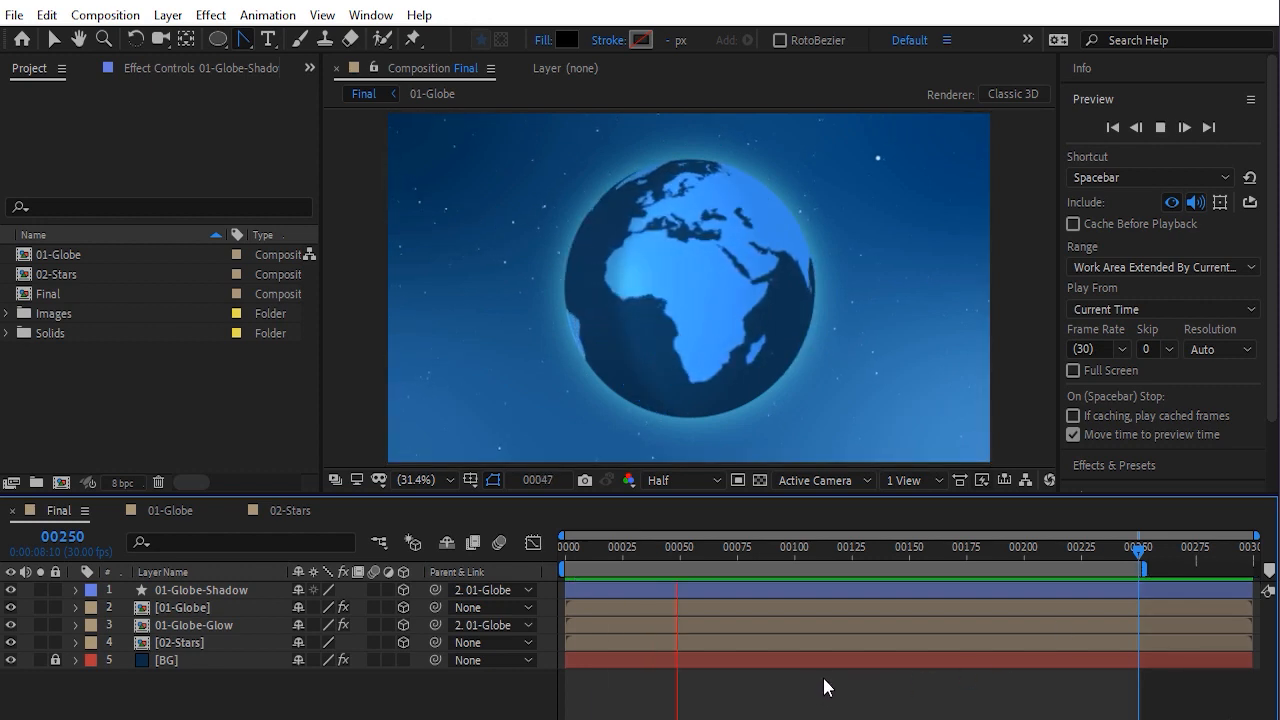